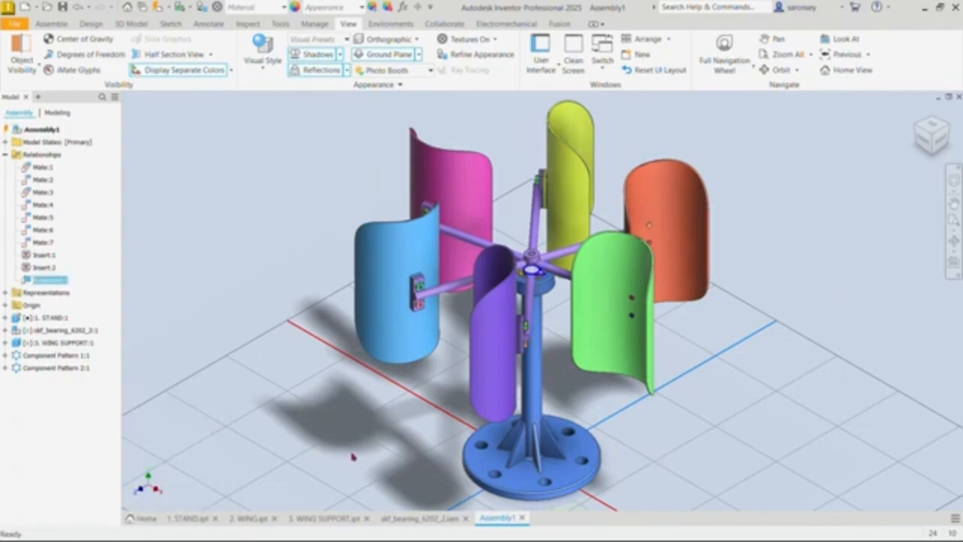
# Step: Examine the open stand, wing, wing support and bearing files, and return to the assembly
pyautogui.click(174, 520)
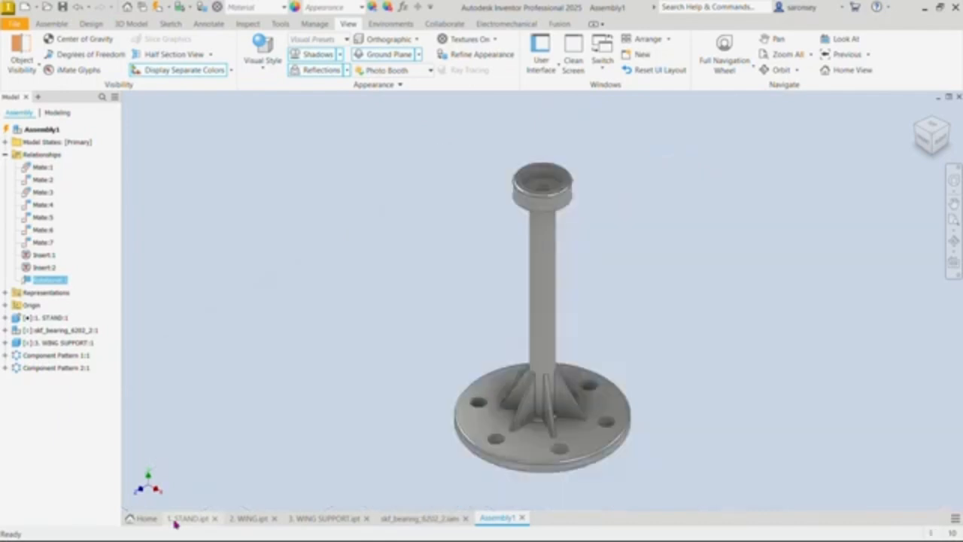
pyautogui.click(245, 520)
pyautogui.click(324, 519)
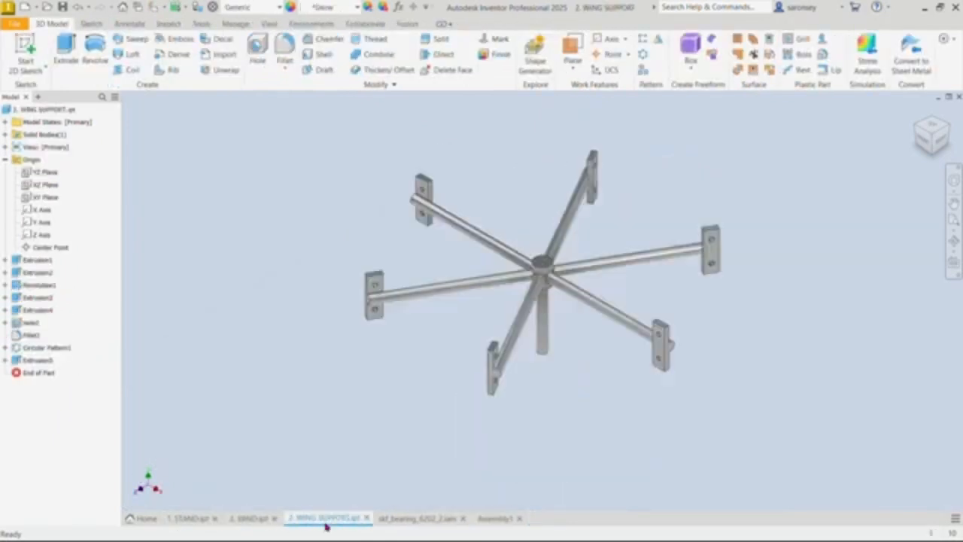
pyautogui.click(403, 520)
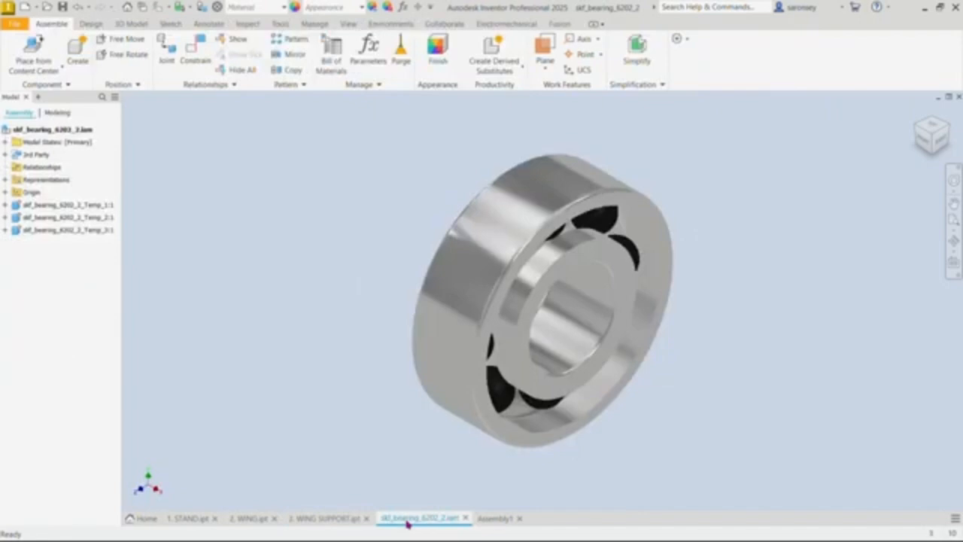
pyautogui.click(482, 518)
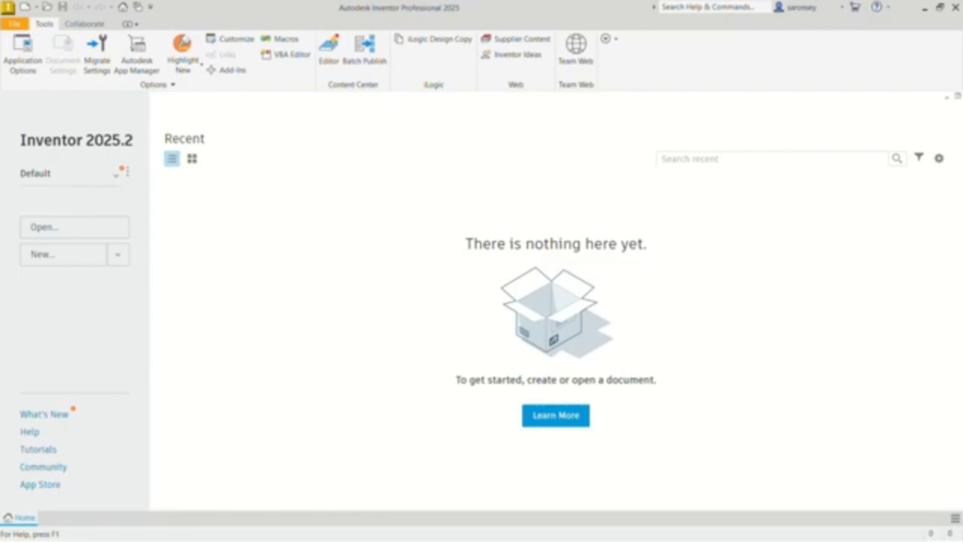
# Step: Create a new metric part file from the Standard (mm).ipt template
pyautogui.click(24, 7)
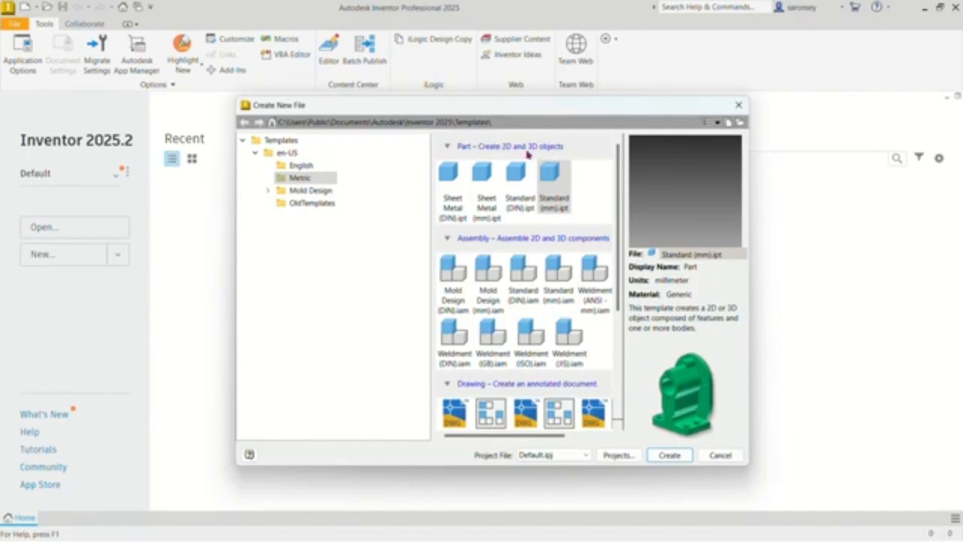
pyautogui.click(559, 208)
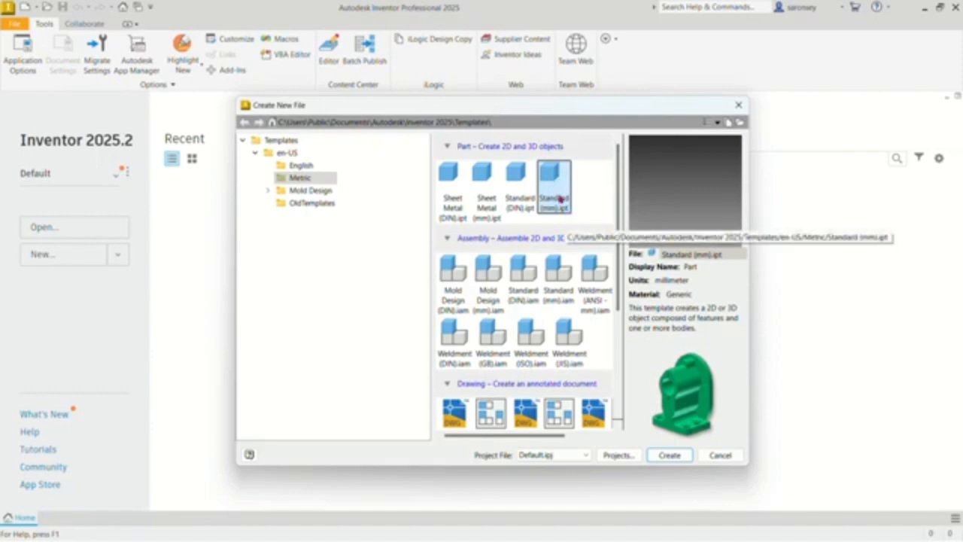
pyautogui.click(666, 455)
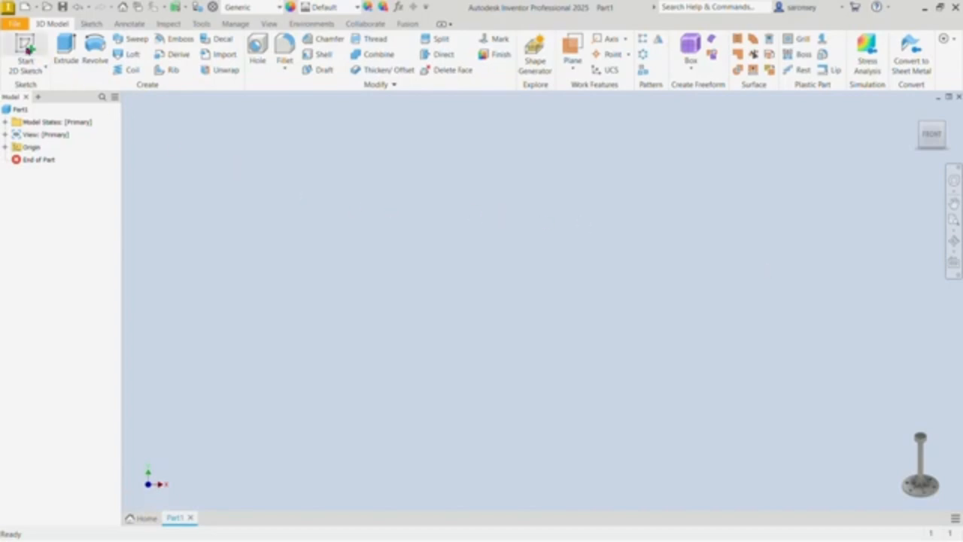
# Step: Start a 2D sketch on the front XY origin plane of the new part
pyautogui.click(27, 46)
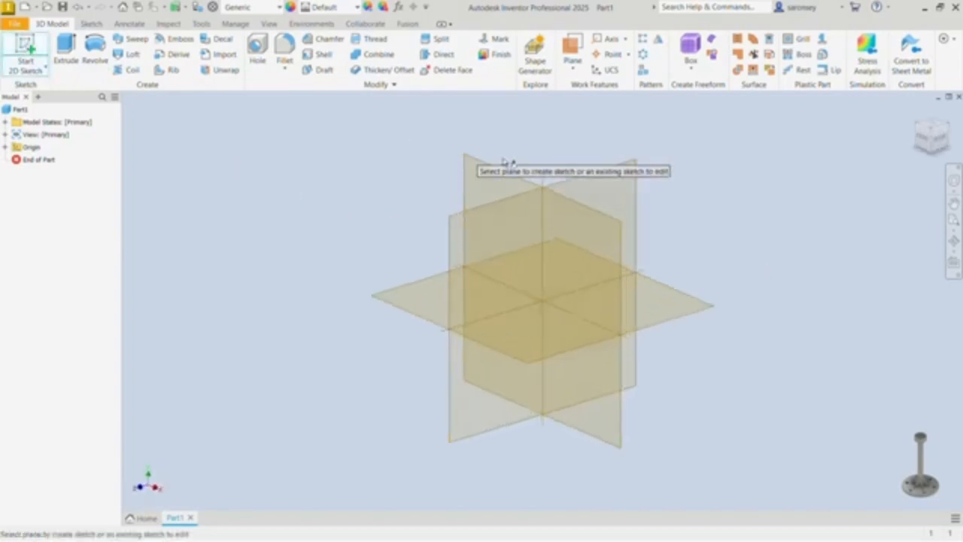
pyautogui.click(490, 169)
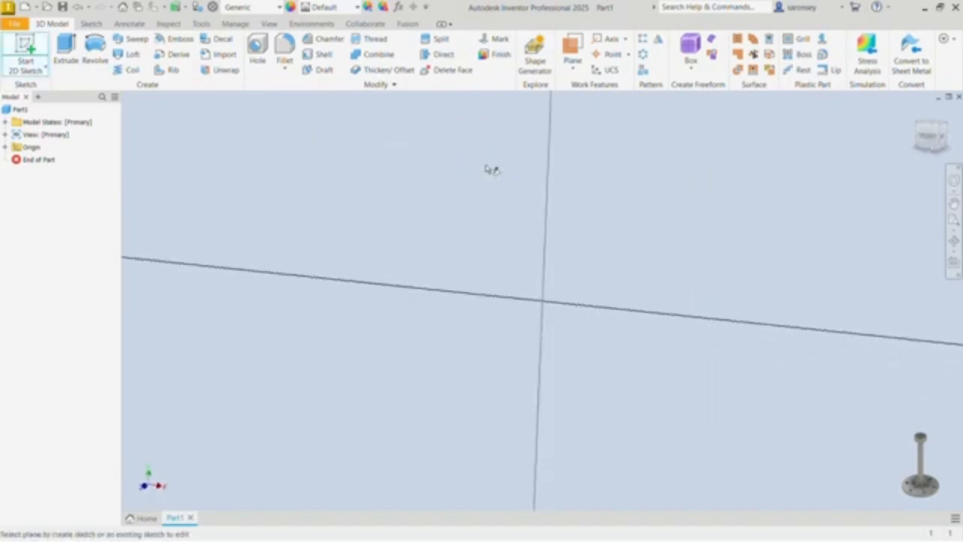
pyautogui.moveTo(695, 163); pyautogui.dragTo(699, 340, button='middle')
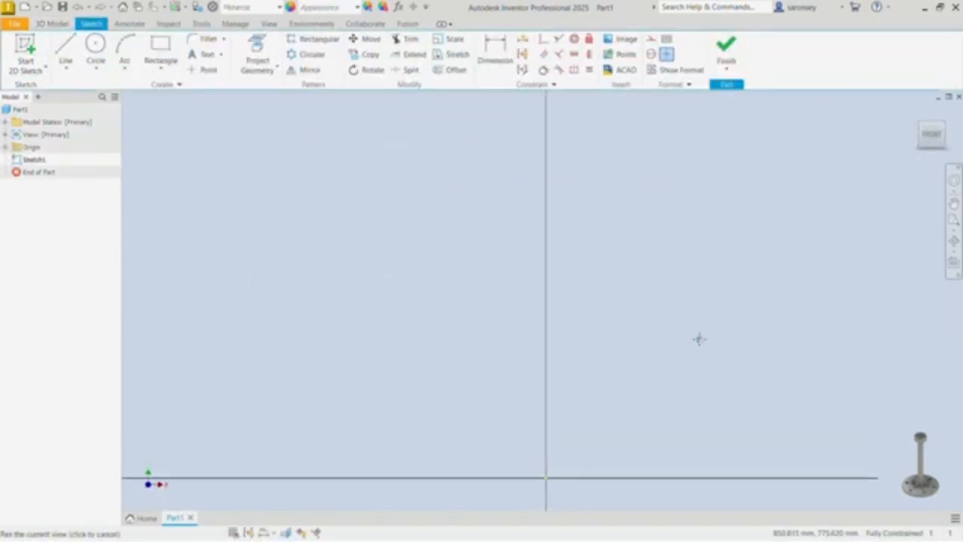
# Step: Draw the profile's base as an 80 mm horizontal line running left from the origin
pyautogui.click(67, 47)
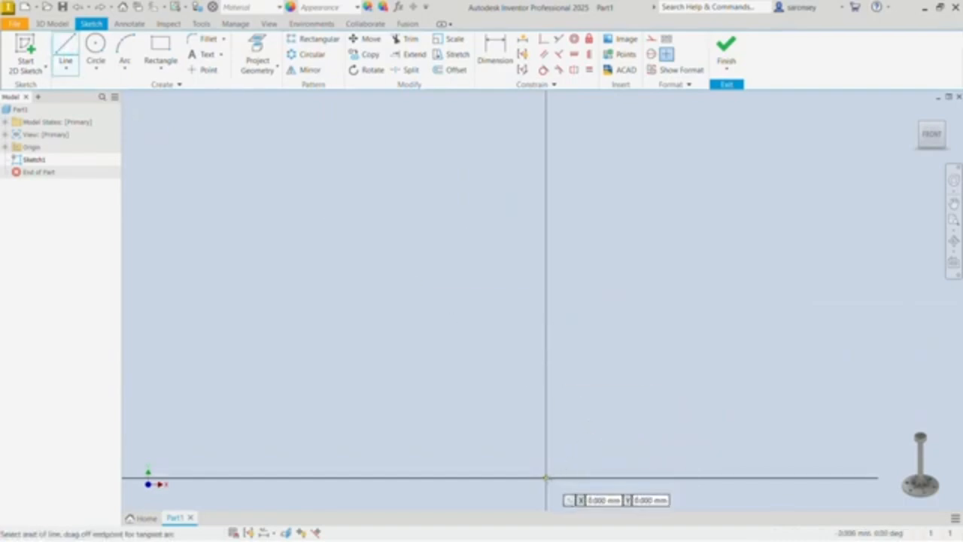
pyautogui.click(547, 477)
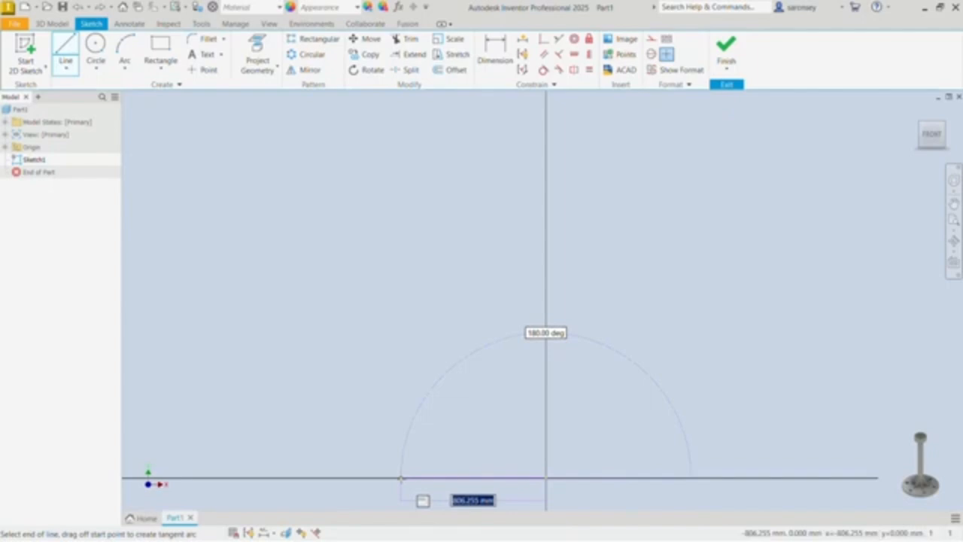
pyautogui.write('40')
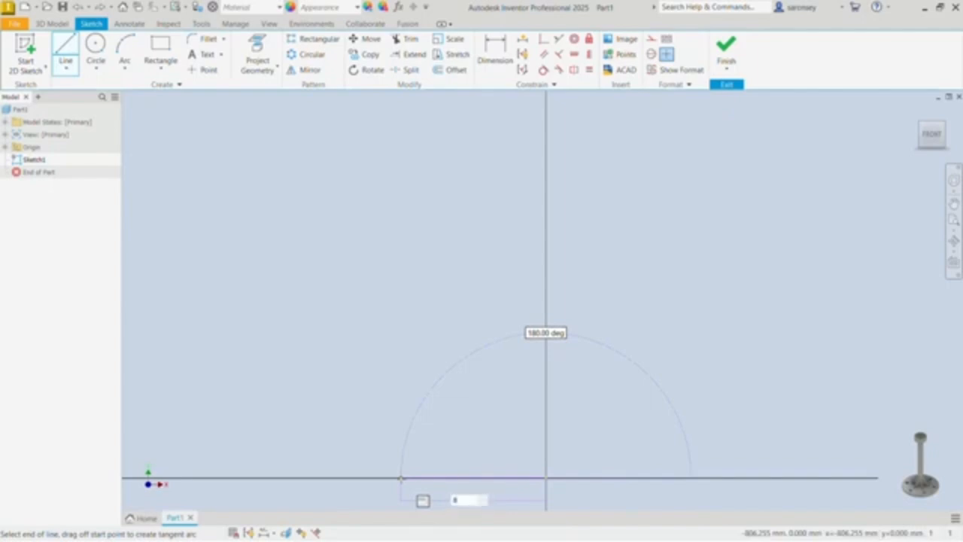
pyautogui.press('Return')
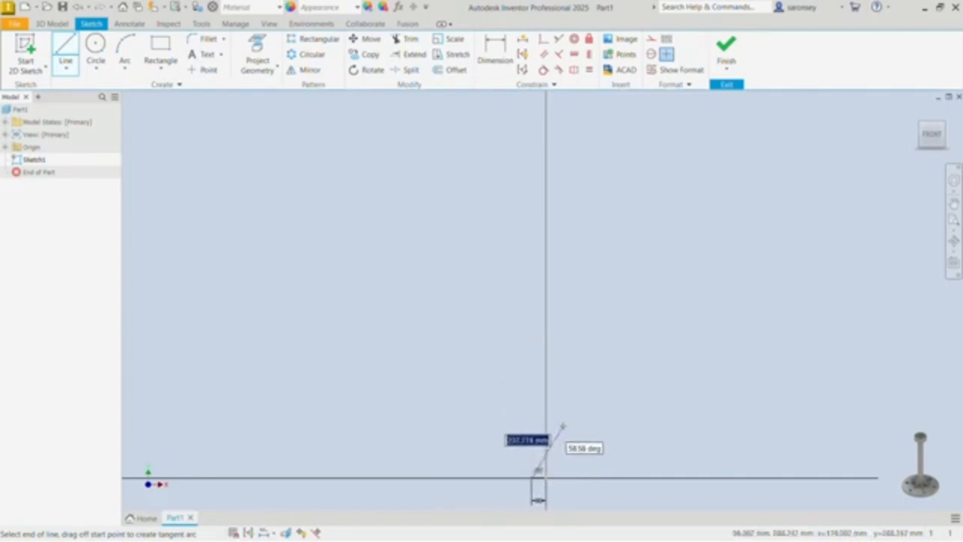
# Step: Continue the base profile with a 12 mm line straight up and a 68 mm horizontal line back toward the vertical axis
pyautogui.scroll(-3, 563, 426)
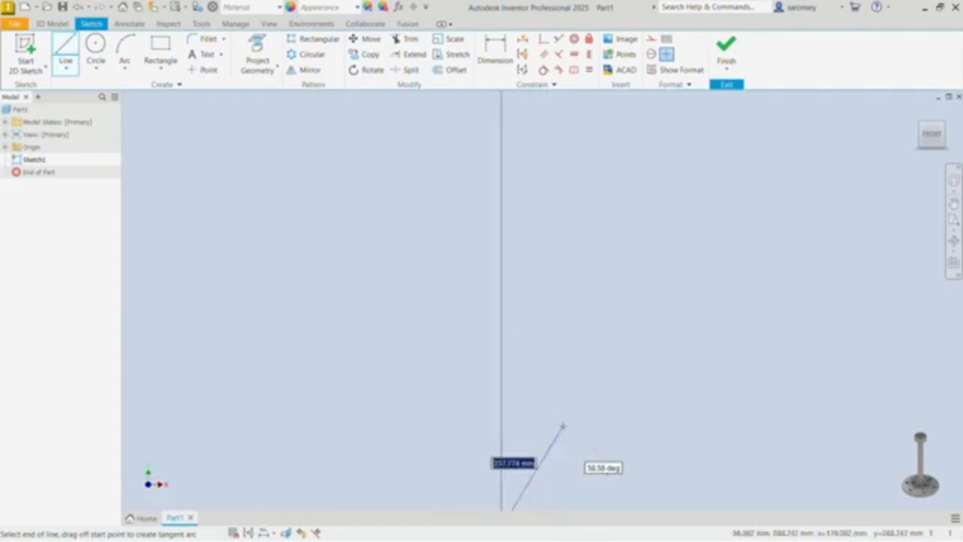
pyautogui.scroll(3, 563, 427)
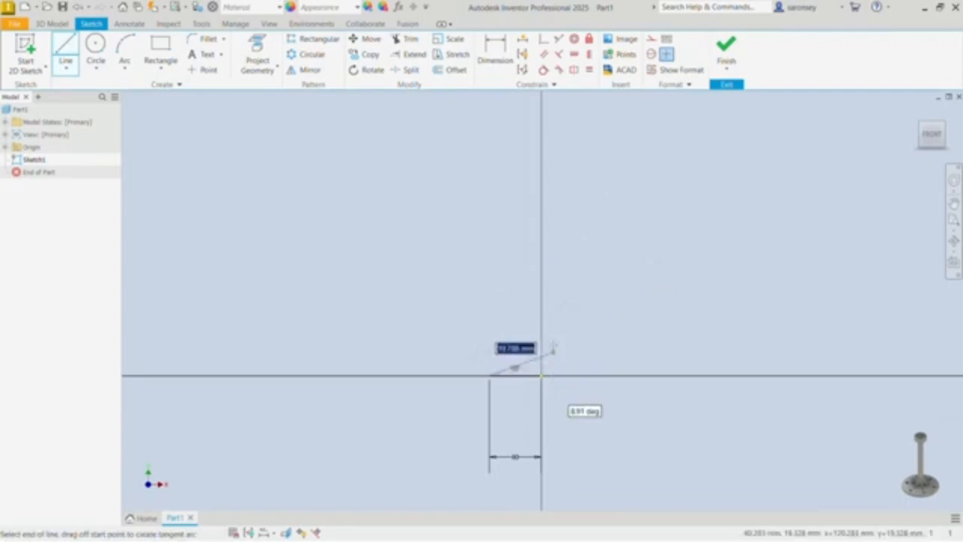
pyautogui.scroll(-5, 553, 341)
pyautogui.moveTo(557, 340); pyautogui.dragTo(680, 326, button='middle')
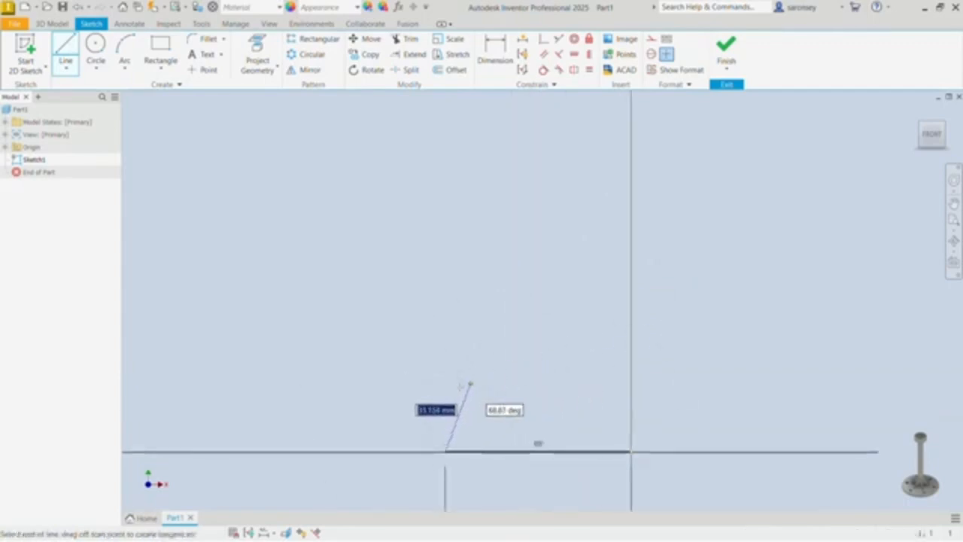
pyautogui.write('12')
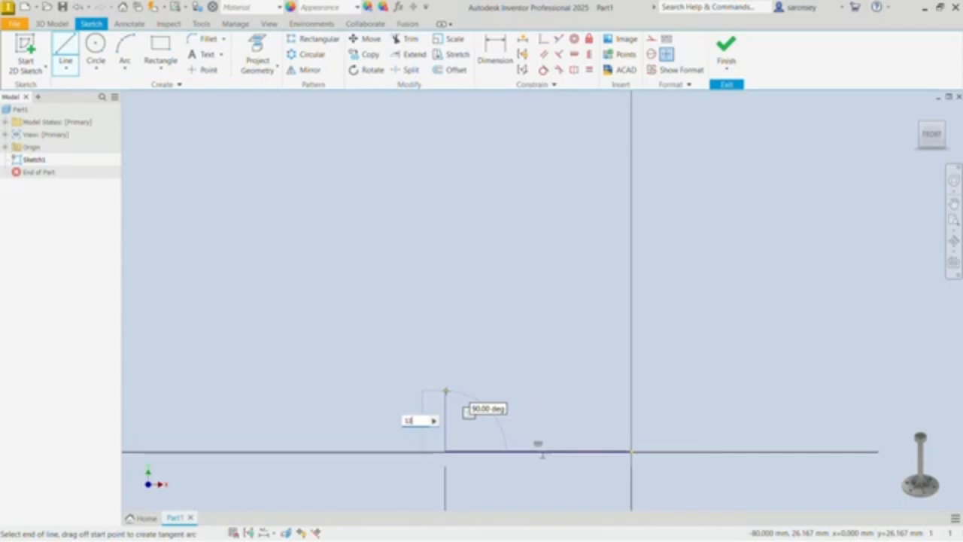
pyautogui.press('Return')
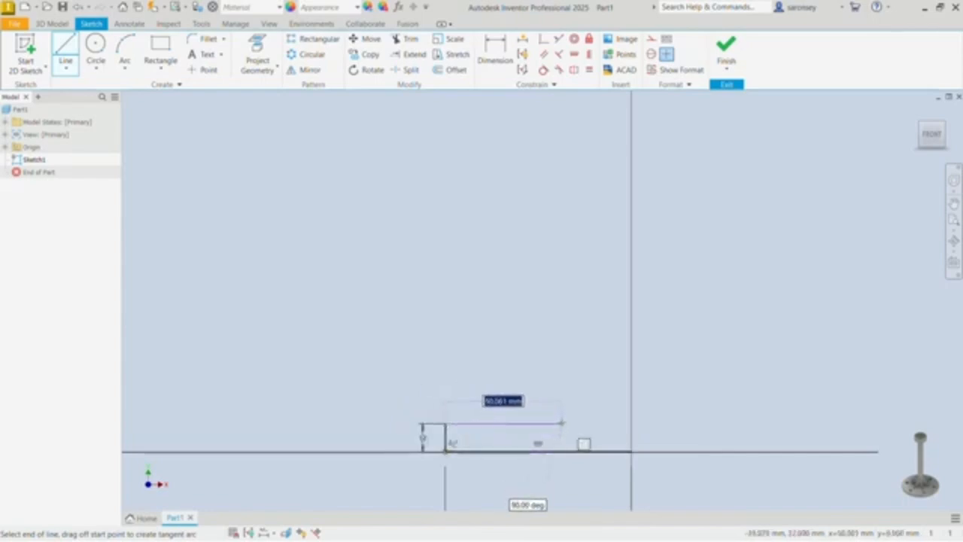
pyautogui.write('108')
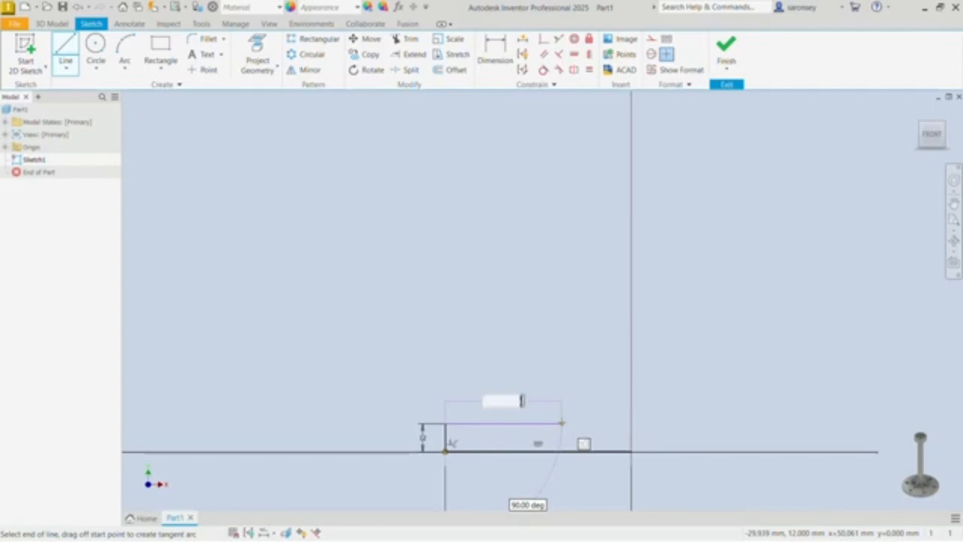
pyautogui.press('Return')
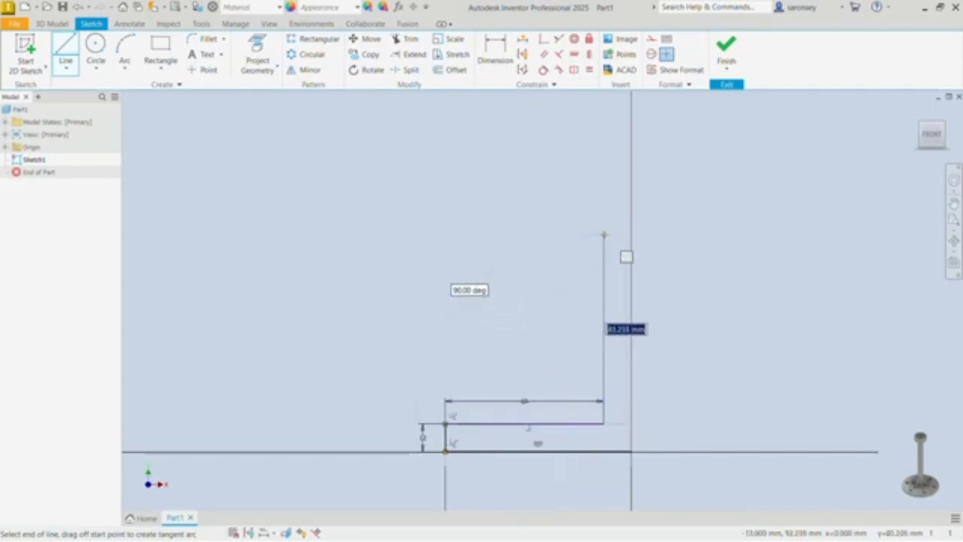
# Step: Extend the profile with a 240 mm vertical line for the post and a 15 mm horizontal line outward at its upper end
pyautogui.write('200')
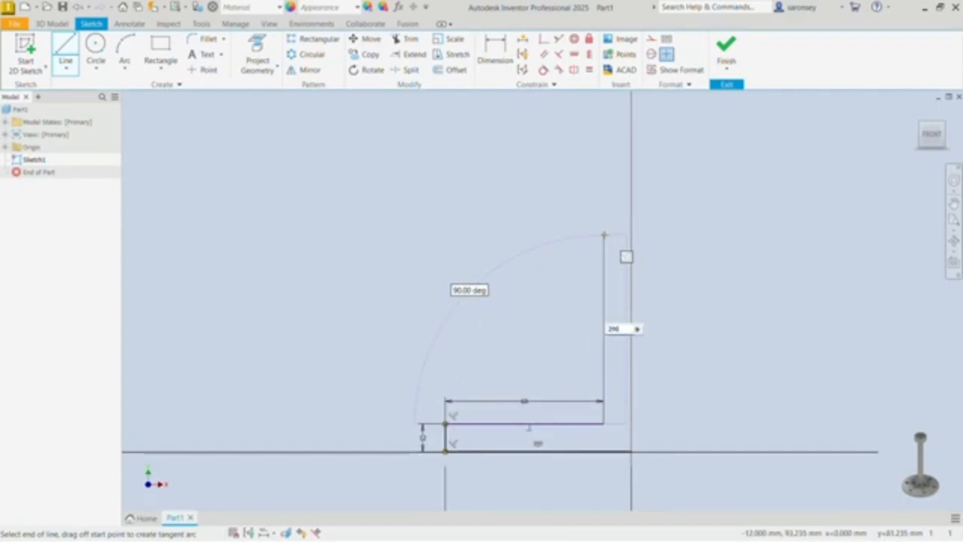
pyautogui.press('Return')
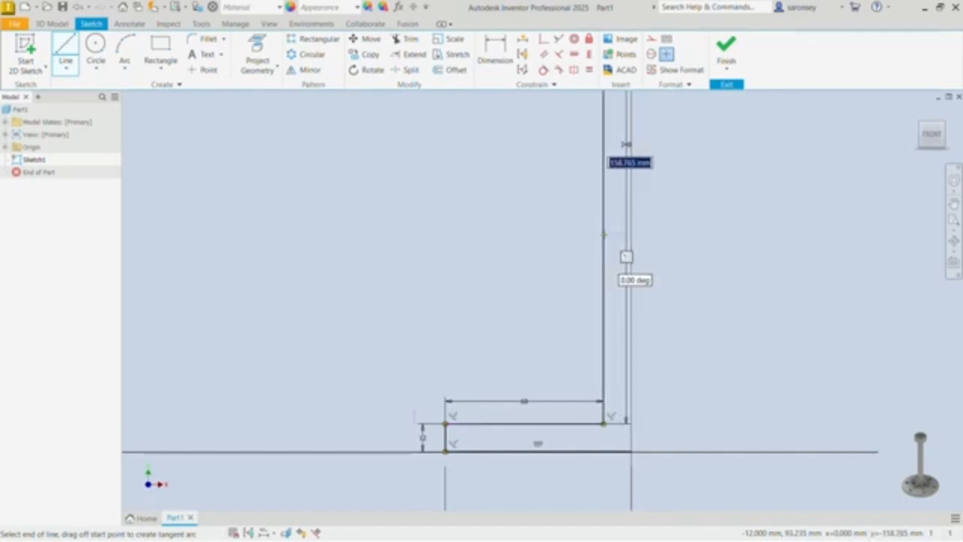
pyautogui.scroll(5, 602, 237)
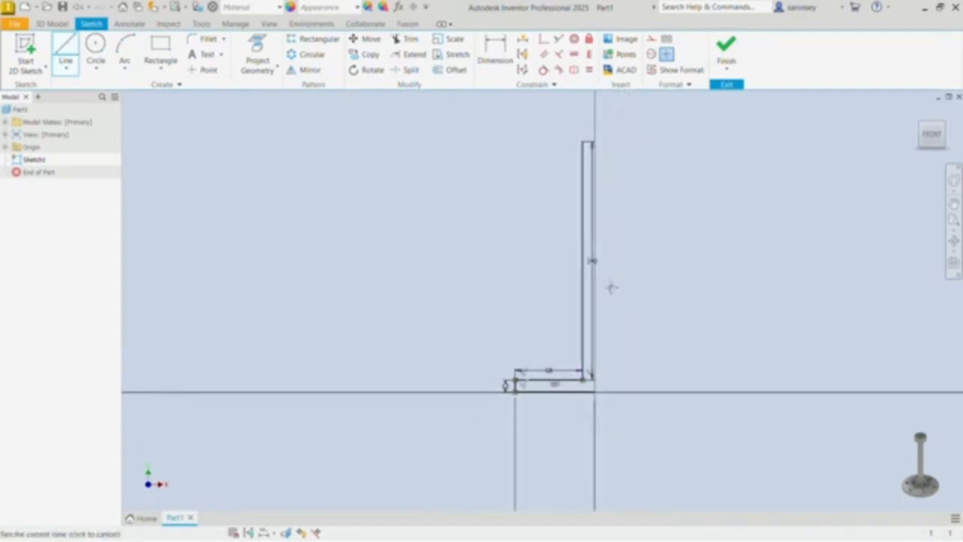
pyautogui.moveTo(611, 286); pyautogui.dragTo(610, 380, button='middle')
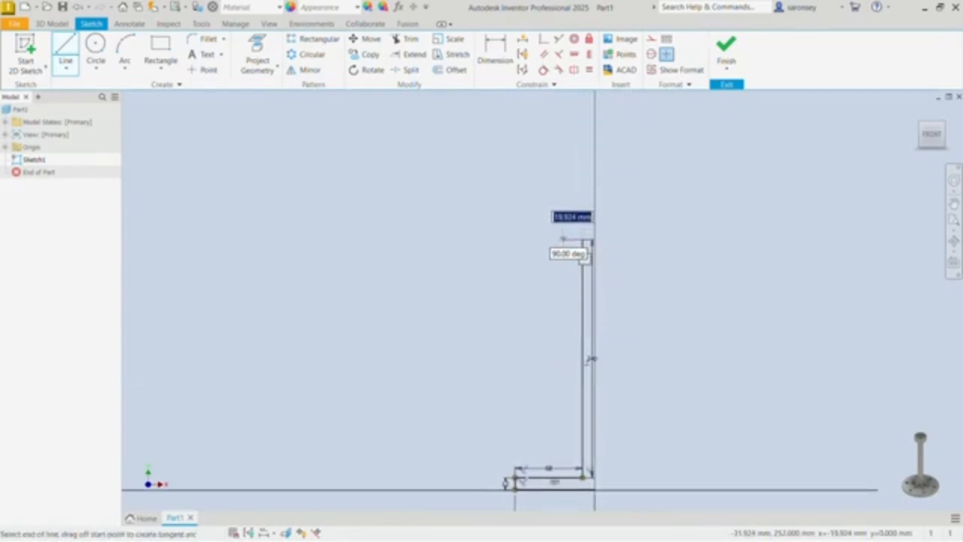
pyautogui.write('15')
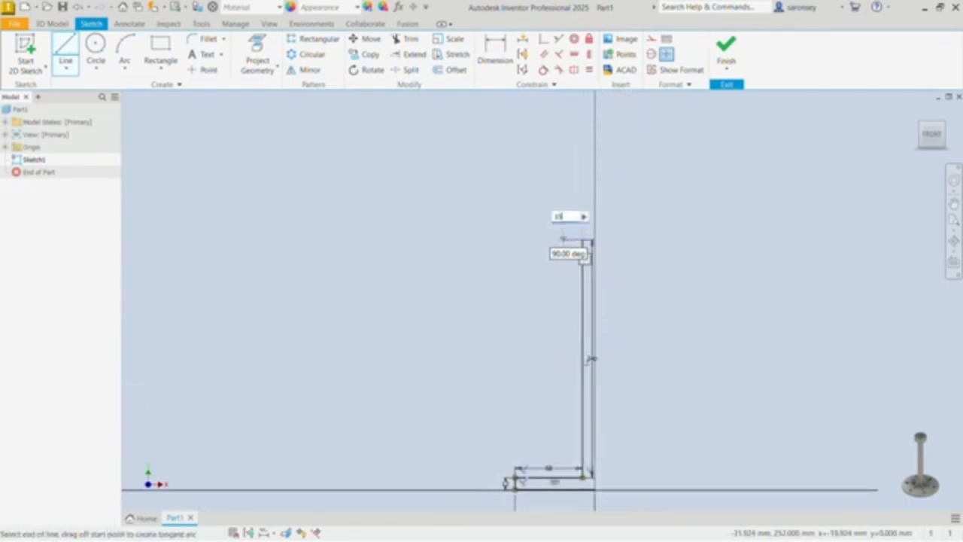
pyautogui.press('Return')
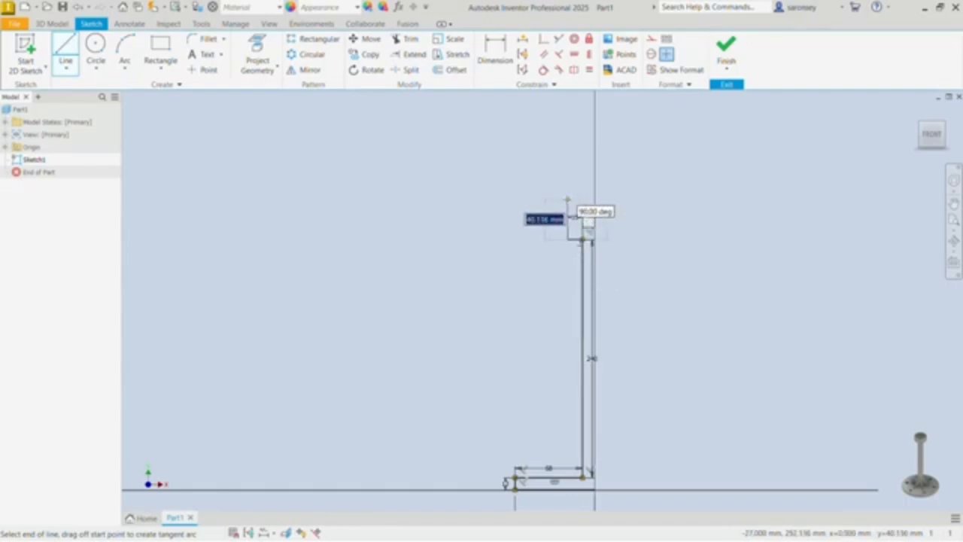
# Step: Outline the bearing seat's outer wall with a 20 mm line upward and its rim with an 8 mm horizontal line inward
pyautogui.write('20')
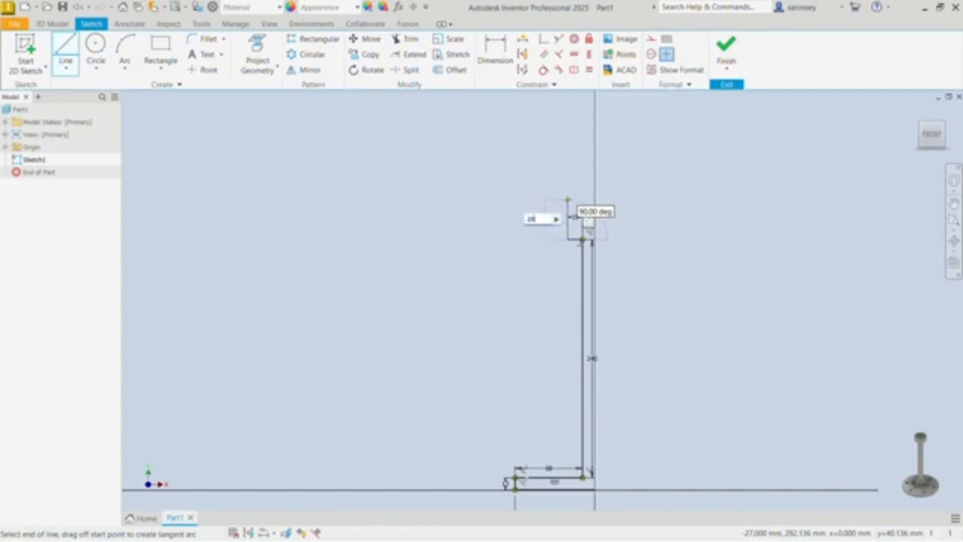
pyautogui.press('Return')
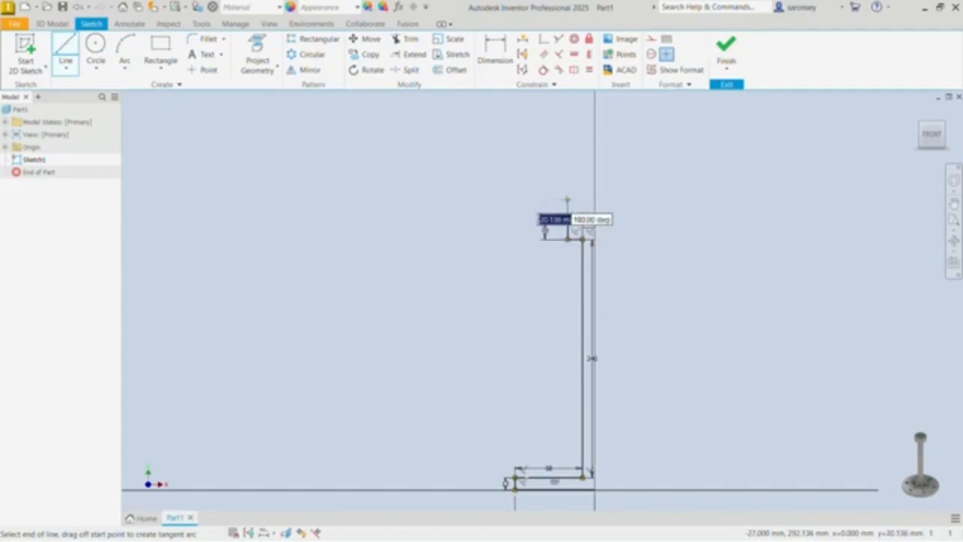
pyautogui.scroll(5, 594, 211)
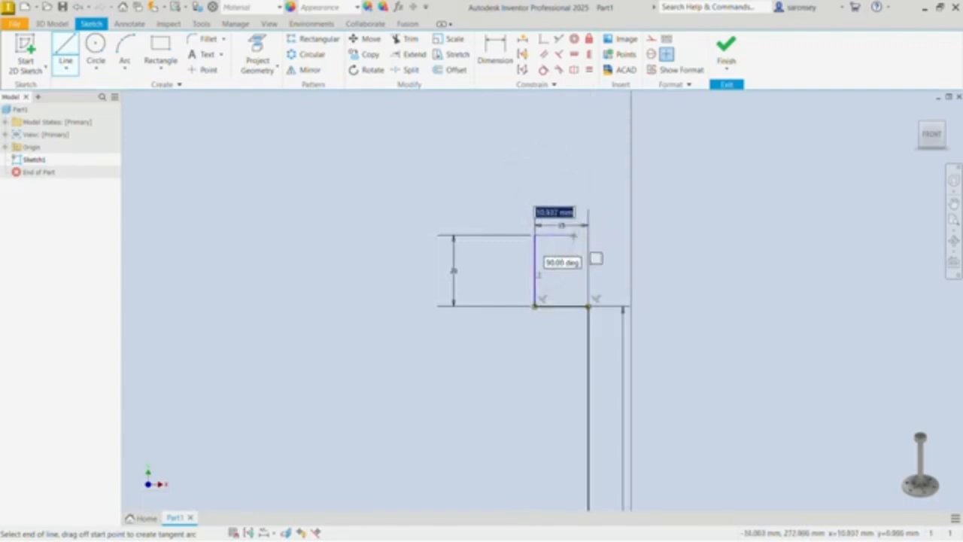
pyautogui.write('6')
pyautogui.press('Return')
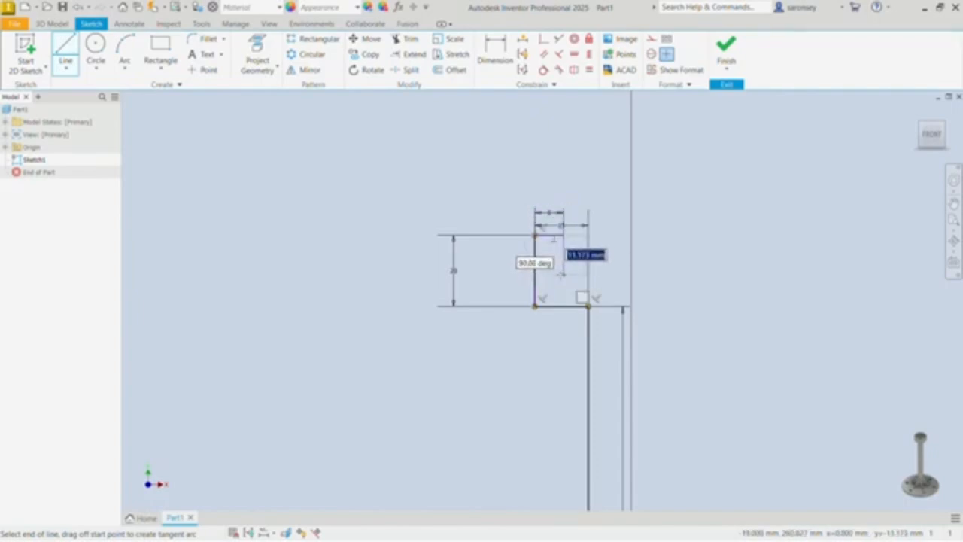
# Step: Draw the bearing pocket with an 11 mm line downward and a horizontal line ending on the vertical axis
pyautogui.write('10')
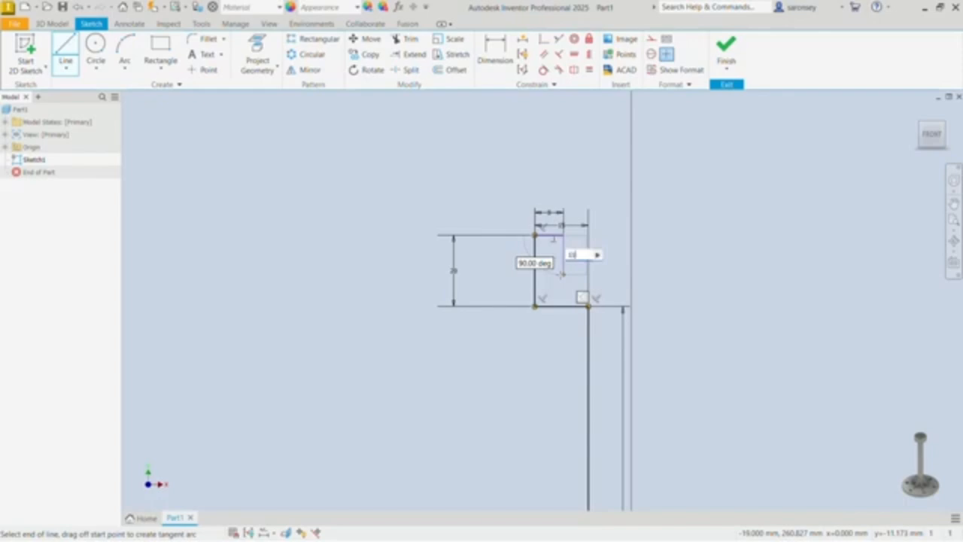
pyautogui.press('Return')
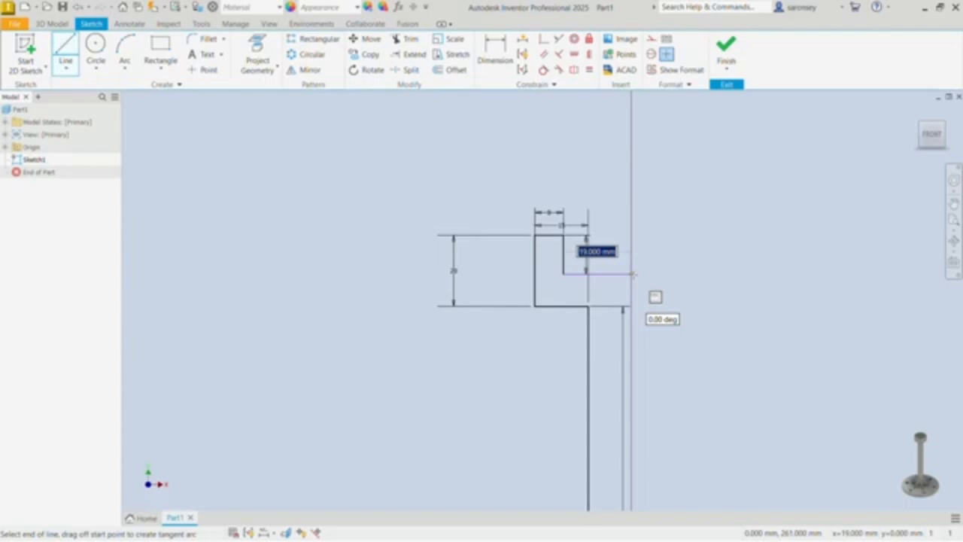
pyautogui.click(631, 274)
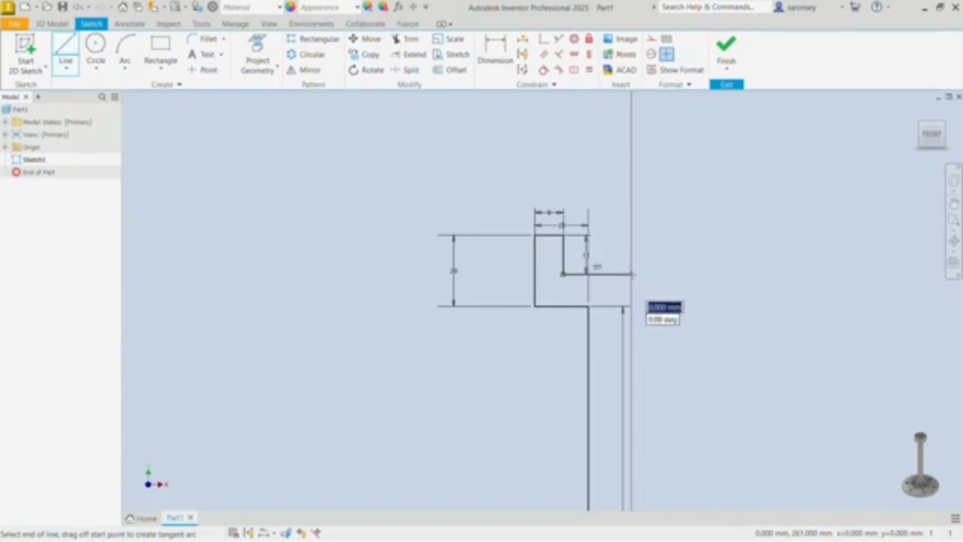
pyautogui.click(632, 274)
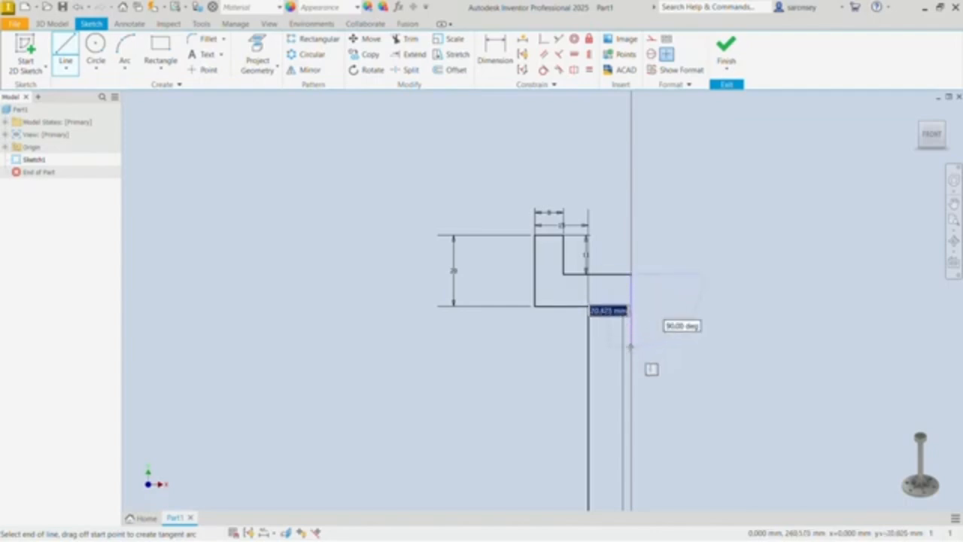
# Step: Close the half-profile with a vertical line along the axis to the base's bottom corner, and finish the sketch
pyautogui.scroll(-3, 630, 347)
pyautogui.moveTo(630, 347)
pyautogui.mouseDown(button='middle')
pyautogui.moveTo(613, 312)
pyautogui.moveTo(591, 125)
pyautogui.mouseUp(button='middle')
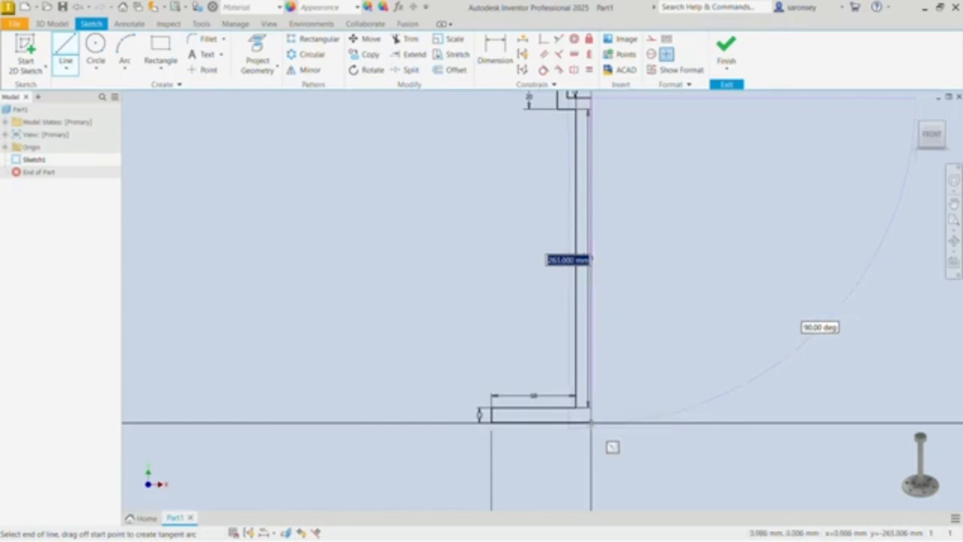
pyautogui.click(590, 423)
pyautogui.rightClick(656, 215)
pyautogui.click(691, 214)
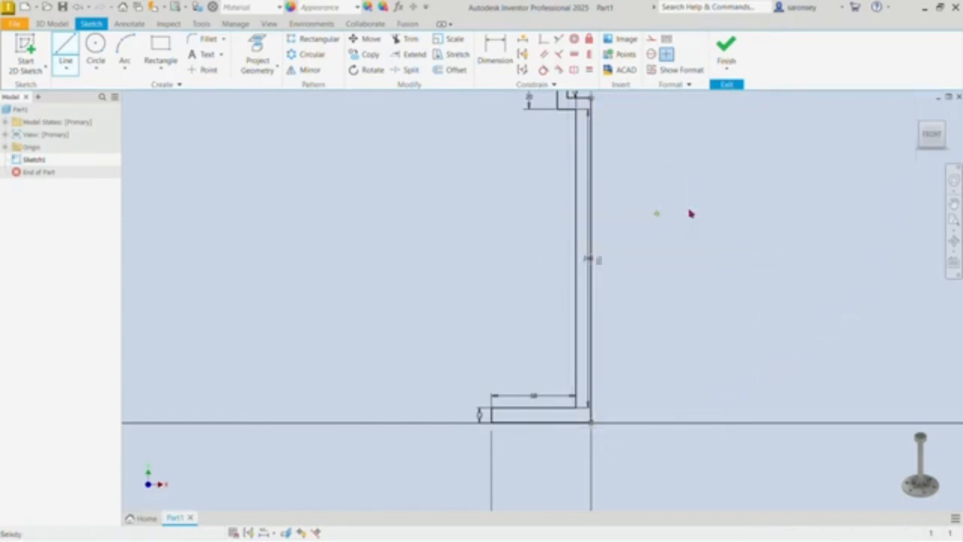
pyautogui.moveTo(691, 213); pyautogui.dragTo(690, 284, button='middle')
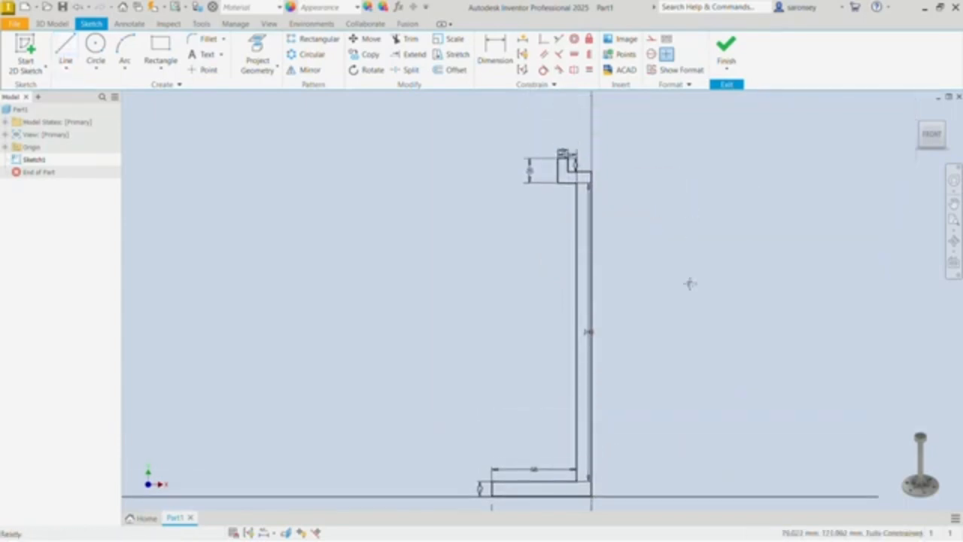
pyautogui.click(726, 50)
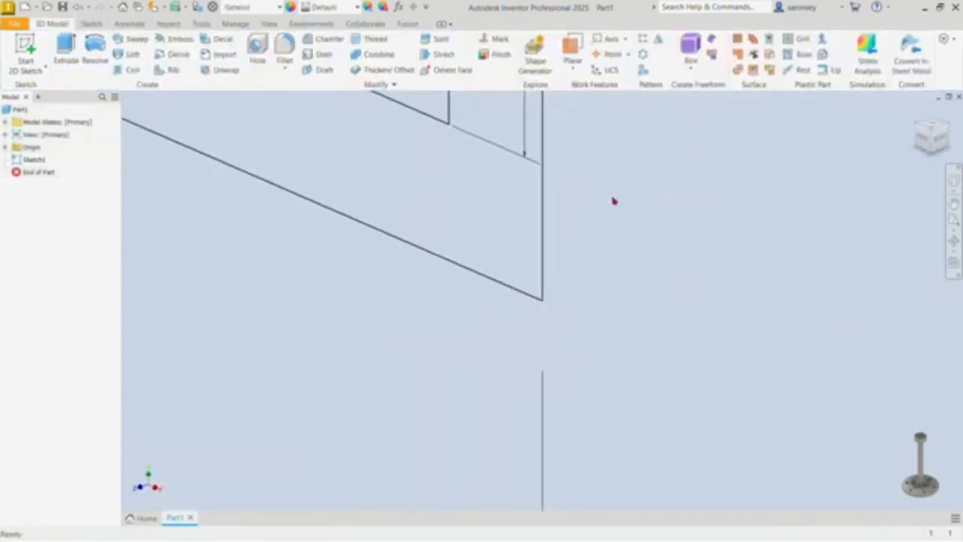
# Step: Revolve the closed profile a full 360 degrees about its vertical axis line to form the solid stand
pyautogui.scroll(-8, 613, 201)
pyautogui.moveTo(612, 200); pyautogui.dragTo(593, 240, button='middle')
pyautogui.click(89, 50)
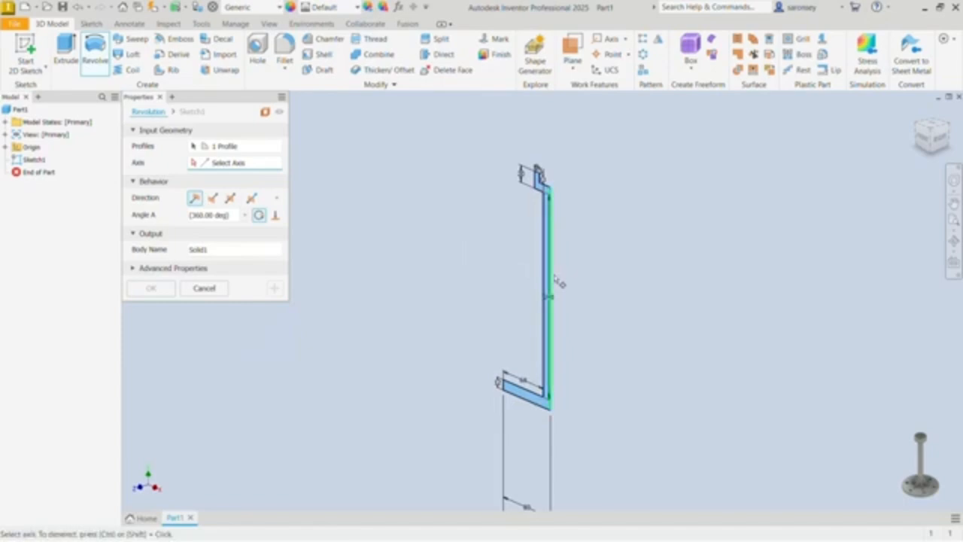
pyautogui.scroll(5, 555, 283)
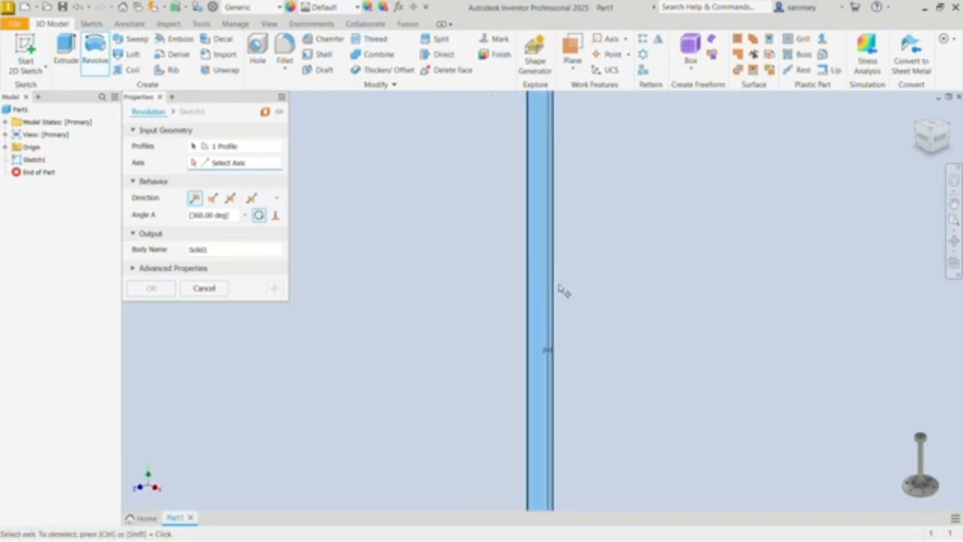
pyautogui.click(555, 290)
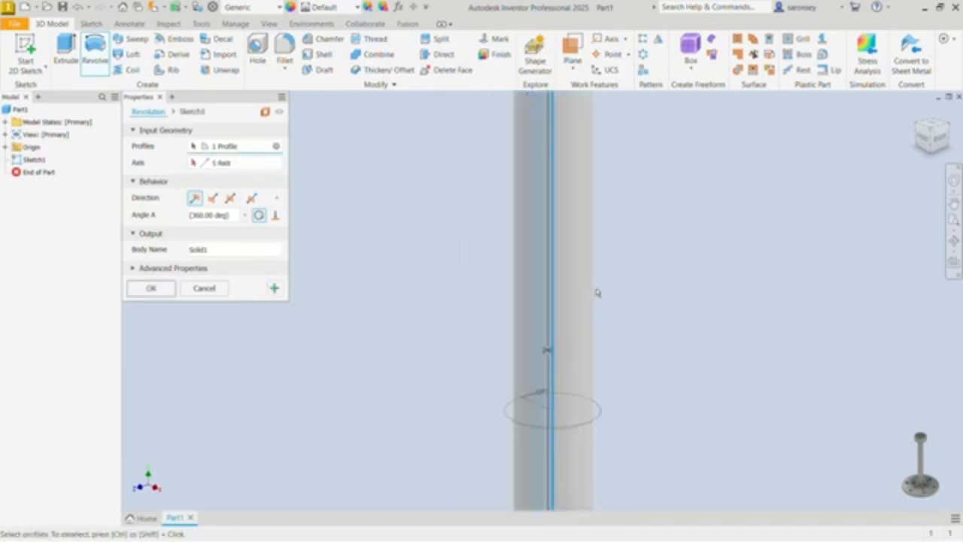
pyautogui.scroll(-5, 597, 292)
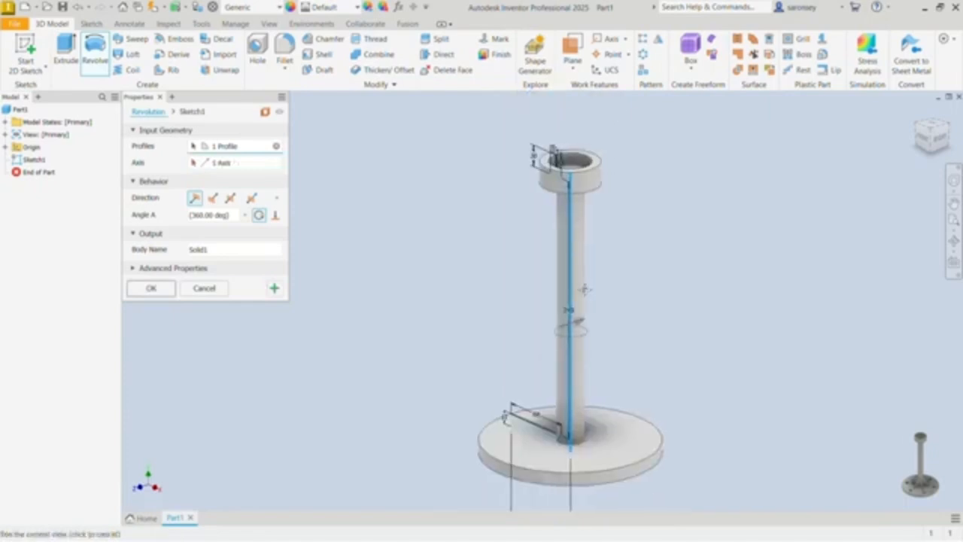
pyautogui.click(152, 289)
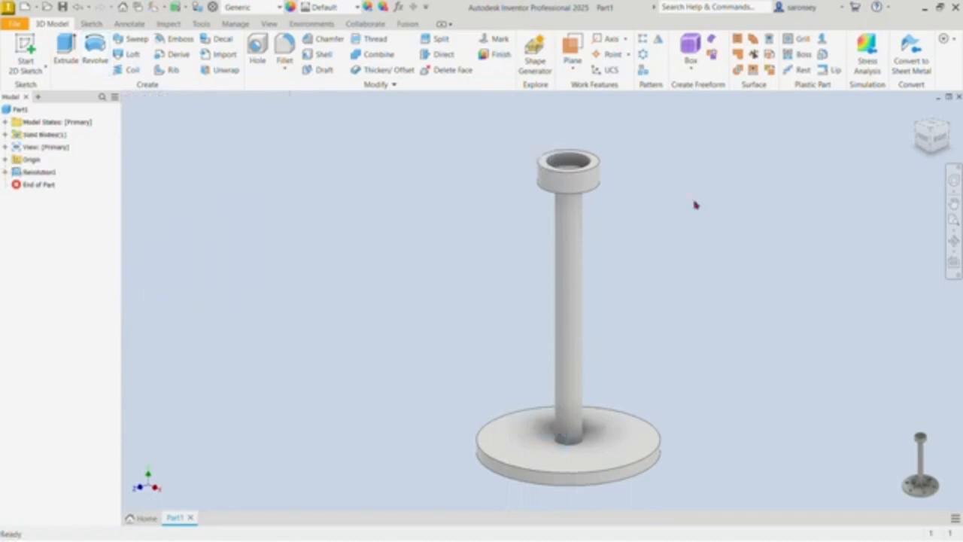
# Step: Sketch a 10 mm diameter circle centred on the floor of the bearing pocket, and finish the sketch
pyautogui.keyDown('shift'); pyautogui.moveTo(695, 204); pyautogui.dragTo(694, 226, button='middle'); pyautogui.keyUp('shift')
pyautogui.click(569, 225)
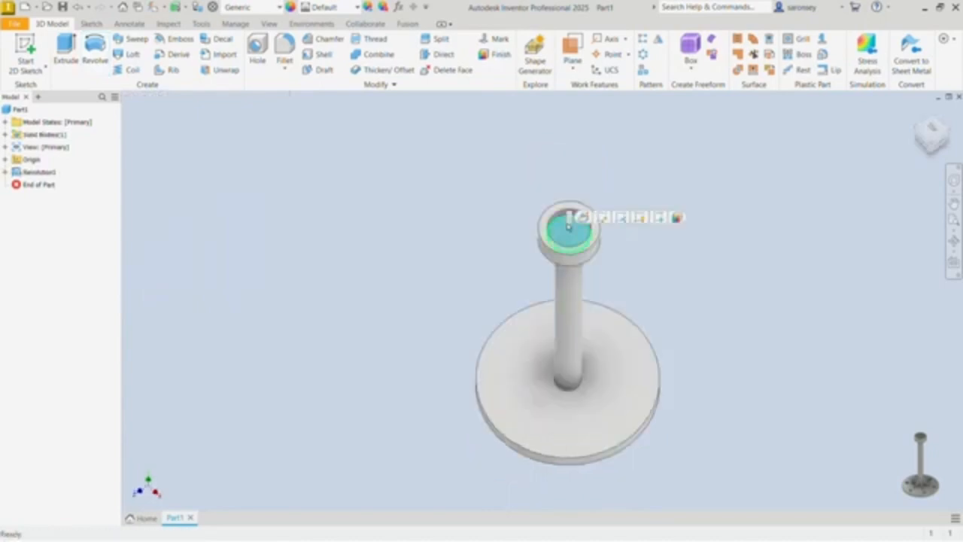
pyautogui.press('s')
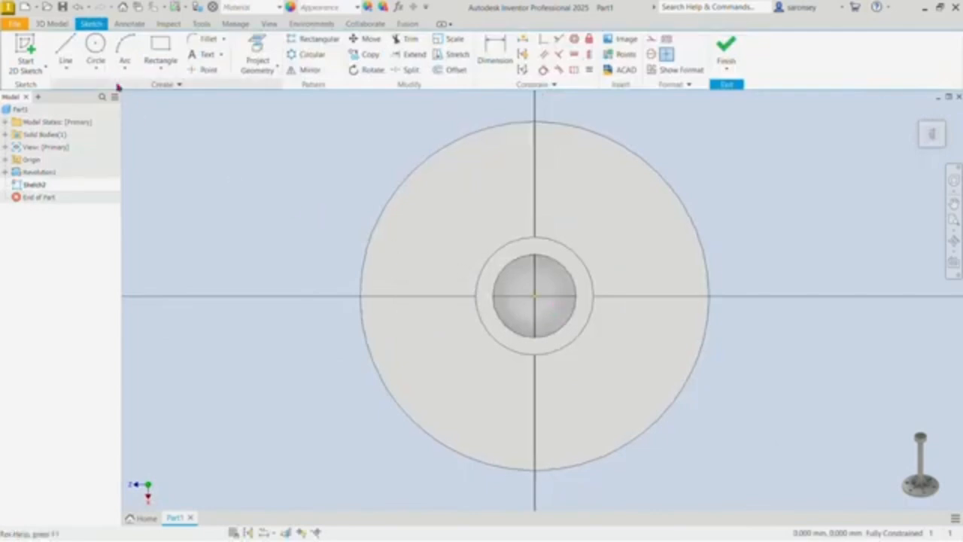
pyautogui.click(96, 45)
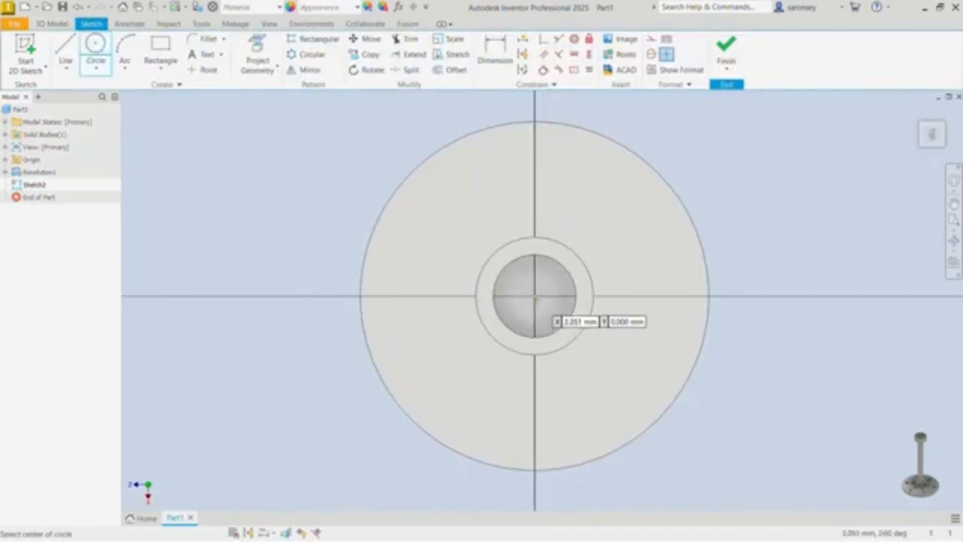
pyautogui.click(535, 295)
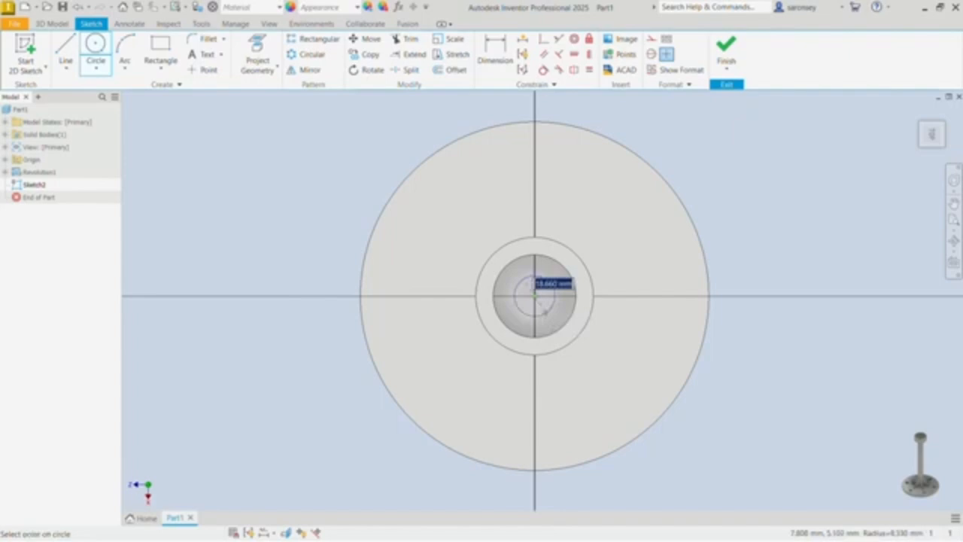
pyautogui.write('8')
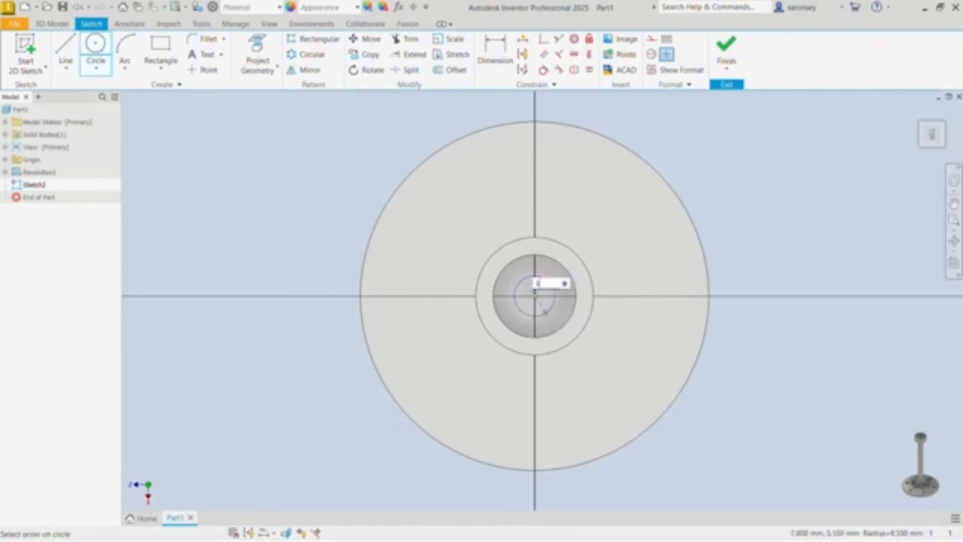
pyautogui.press('Return')
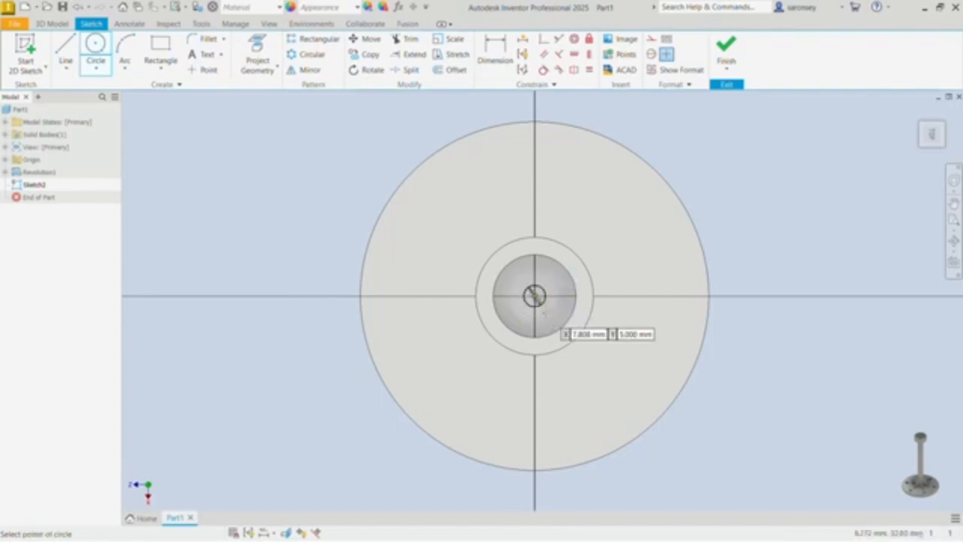
pyautogui.click(724, 49)
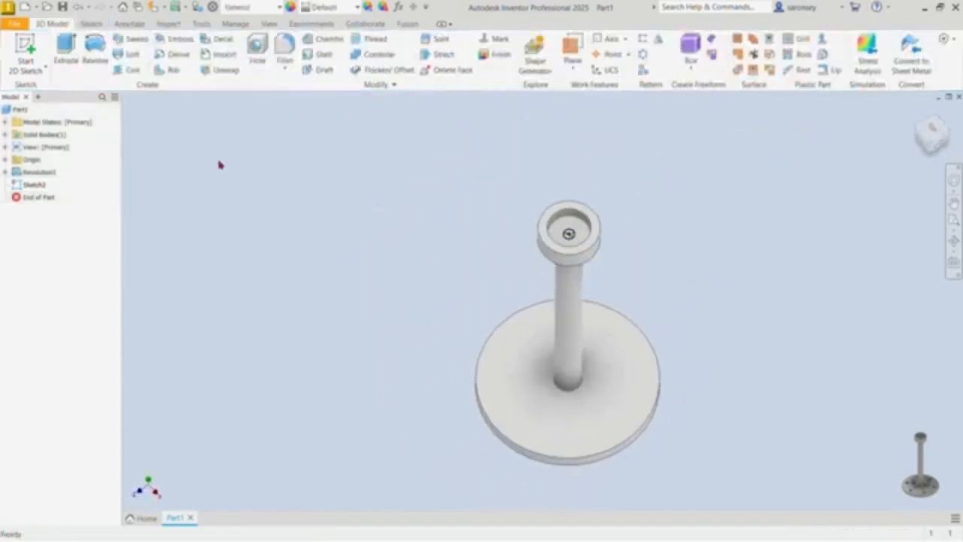
# Step: Extrude the small circle as a cut 60 mm down into the post from the pocket floor
pyautogui.click(67, 46)
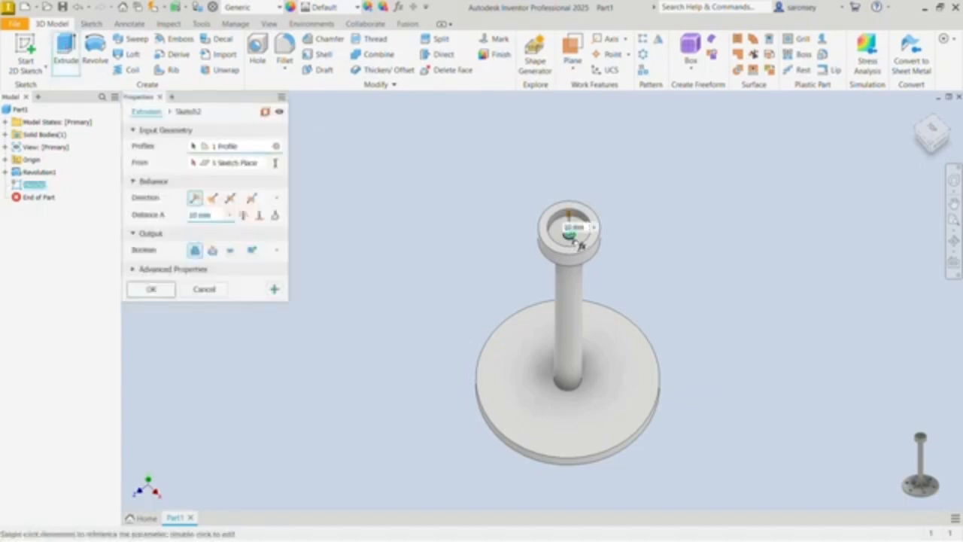
pyautogui.scroll(3, 579, 245)
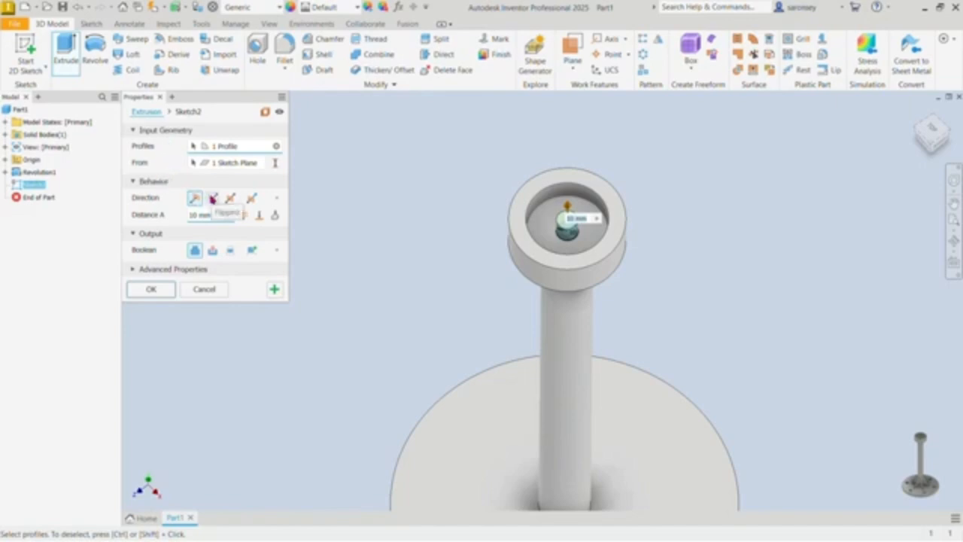
pyautogui.click(213, 197)
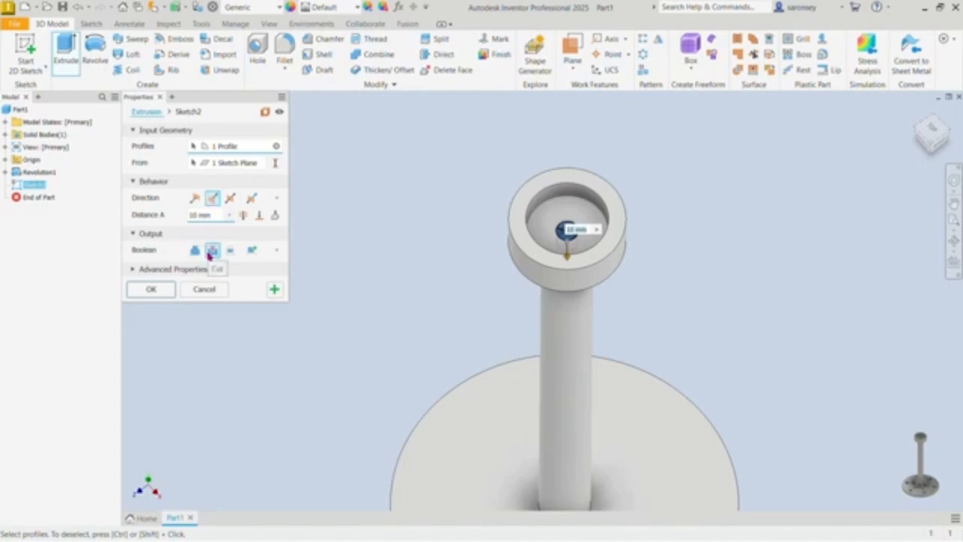
pyautogui.click(196, 215)
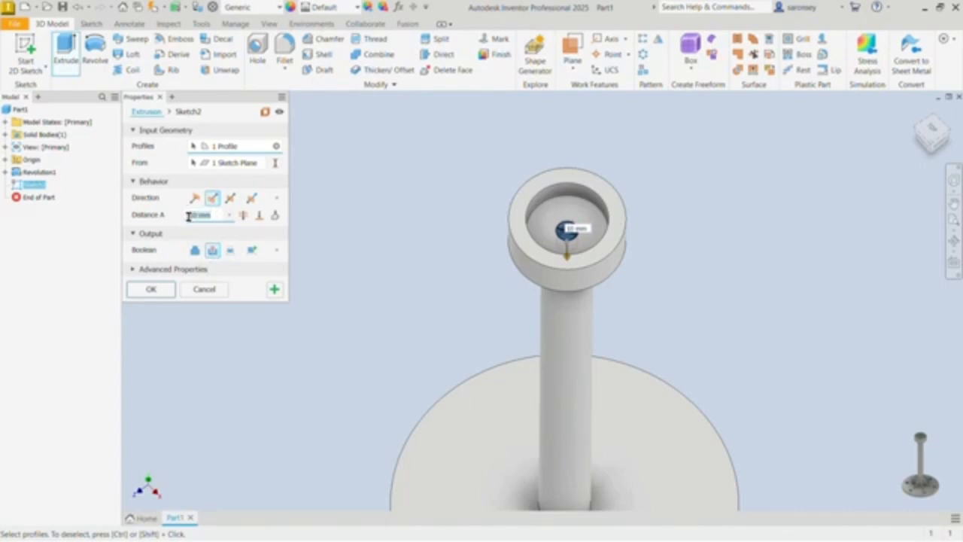
pyautogui.write('40')
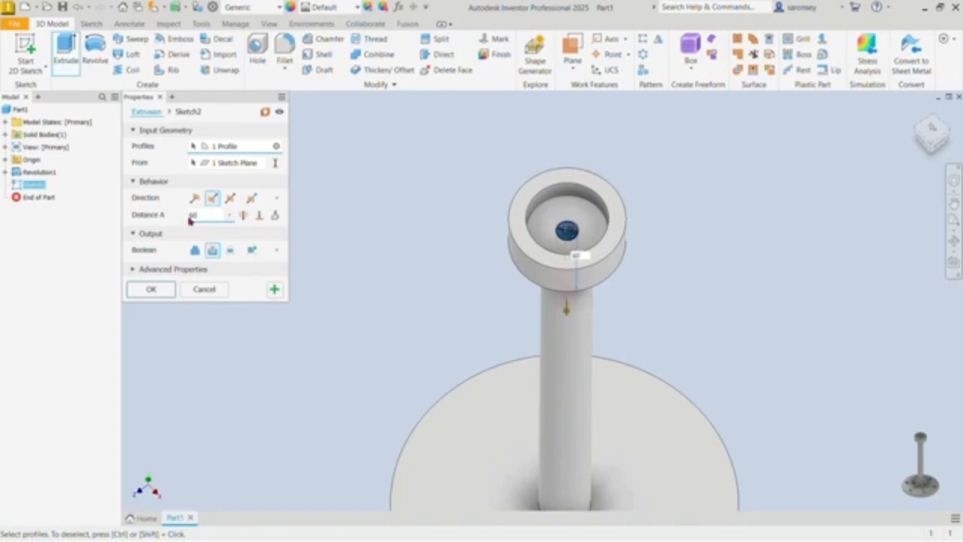
pyautogui.click(154, 291)
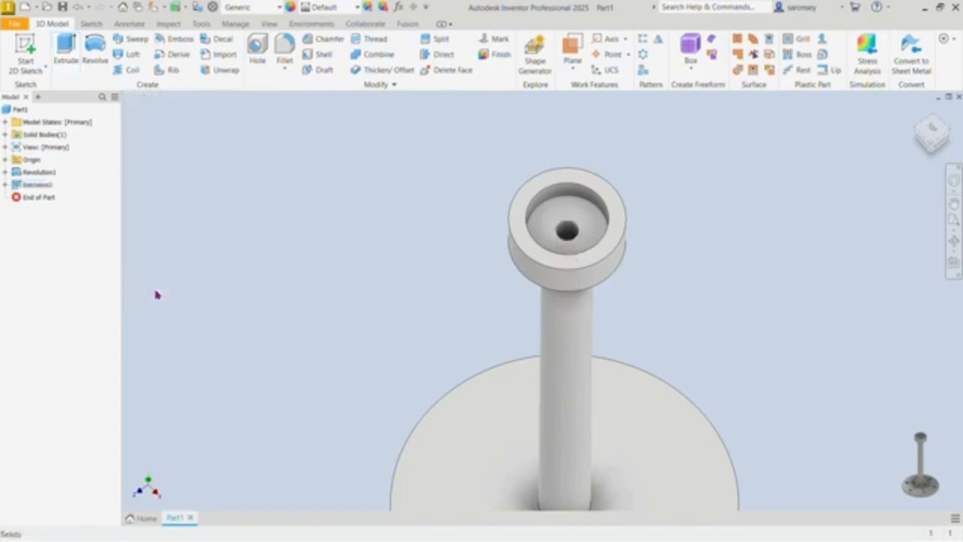
# Step: Apply a 4 mm fillet to the edge where the post meets the base disc
pyautogui.click(912, 119)
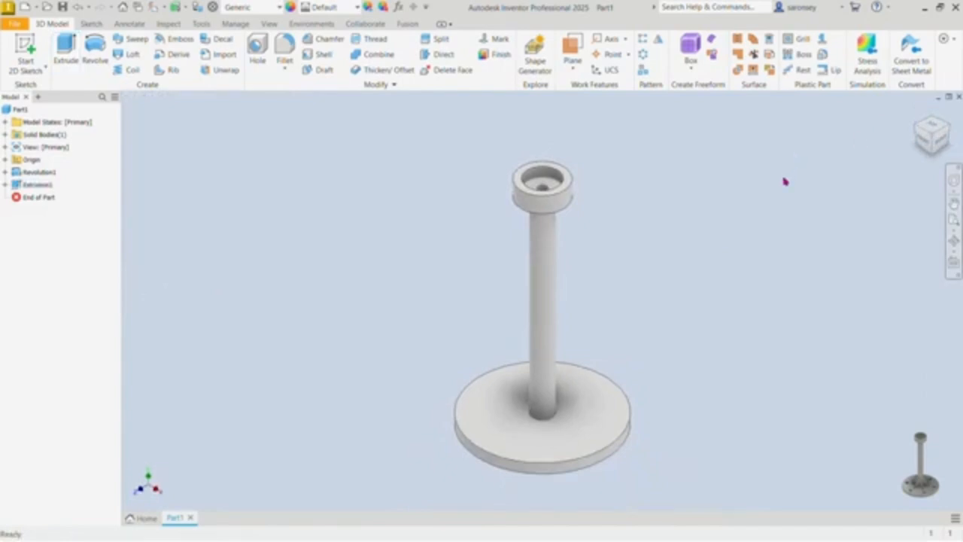
pyautogui.click(283, 49)
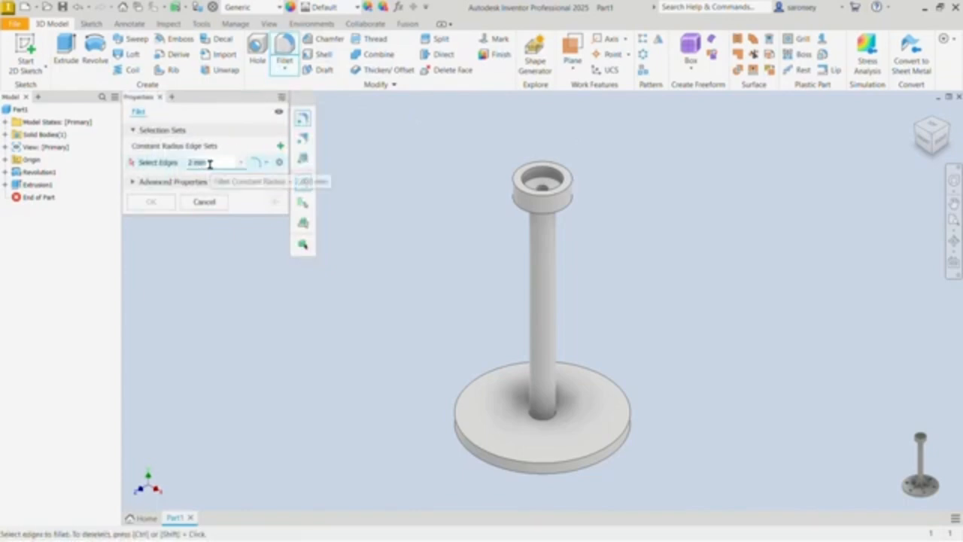
pyautogui.write('4')
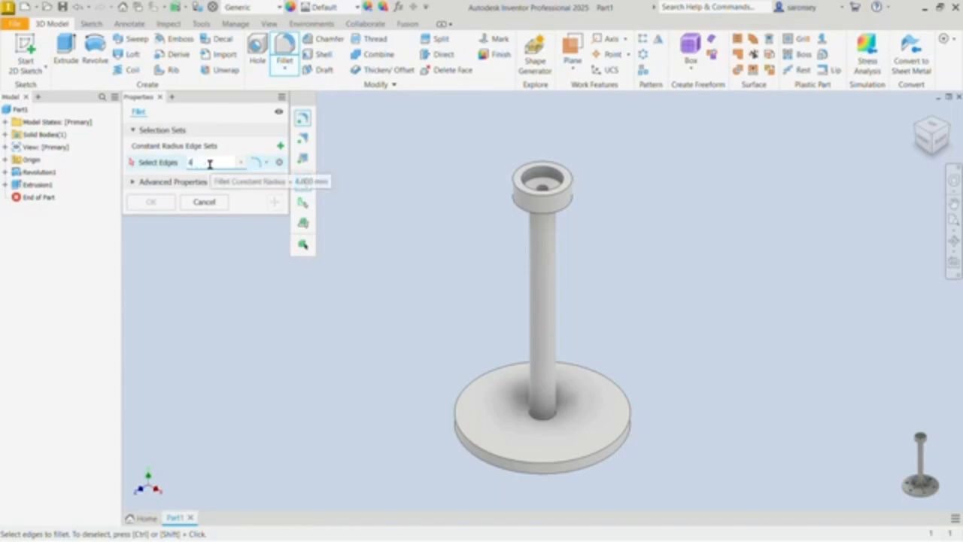
pyautogui.click(546, 424)
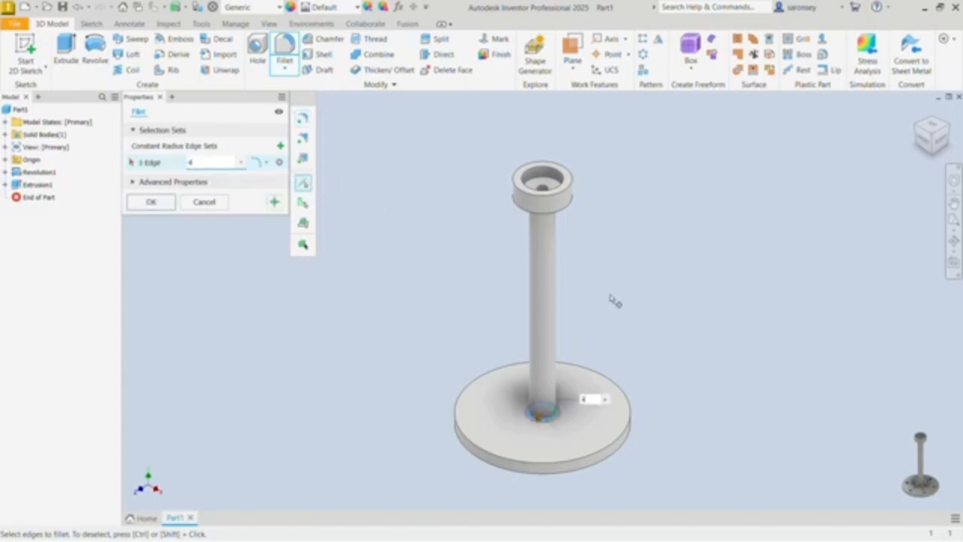
pyautogui.keyDown('shift'); pyautogui.moveTo(610, 292); pyautogui.dragTo(512, 272, button='middle'); pyautogui.keyUp('shift')
pyautogui.click(551, 184)
pyautogui.click(551, 184)
pyautogui.click(158, 203)
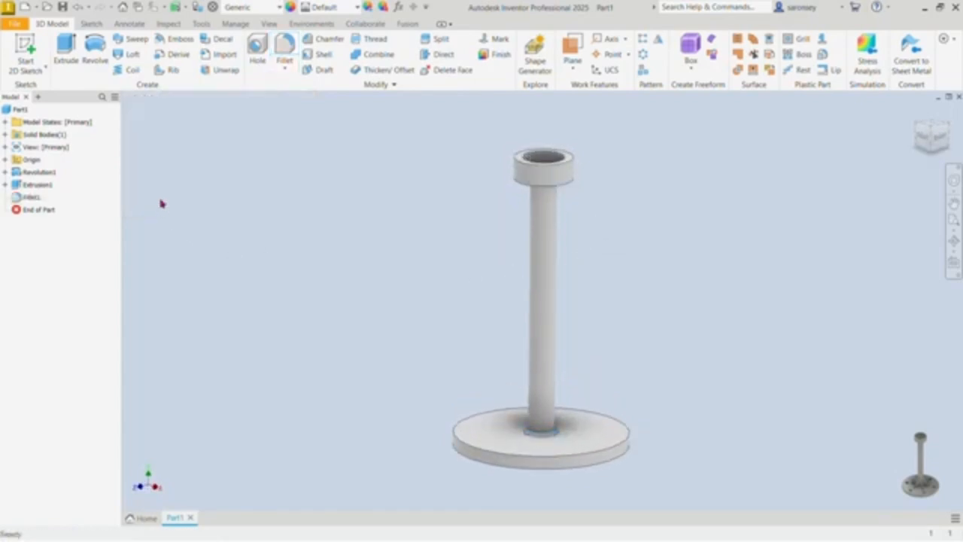
# Step: Start a sketch on the base disc's upper face and draw a 120 mm diameter circle centred on the post axis
pyautogui.keyDown('shift'); pyautogui.moveTo(914, 113); pyautogui.dragTo(853, 150, button='middle'); pyautogui.keyUp('shift')
pyautogui.click(598, 392)
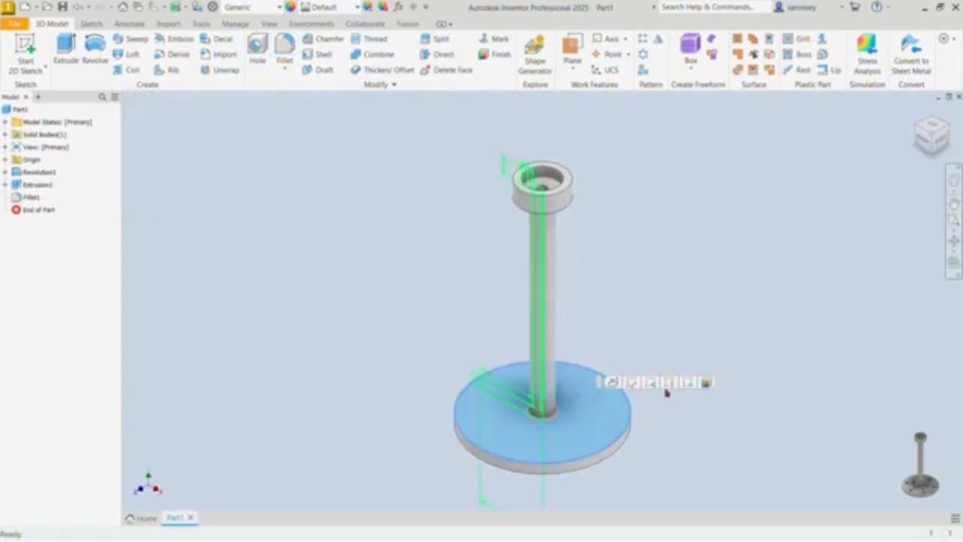
pyautogui.click(692, 383)
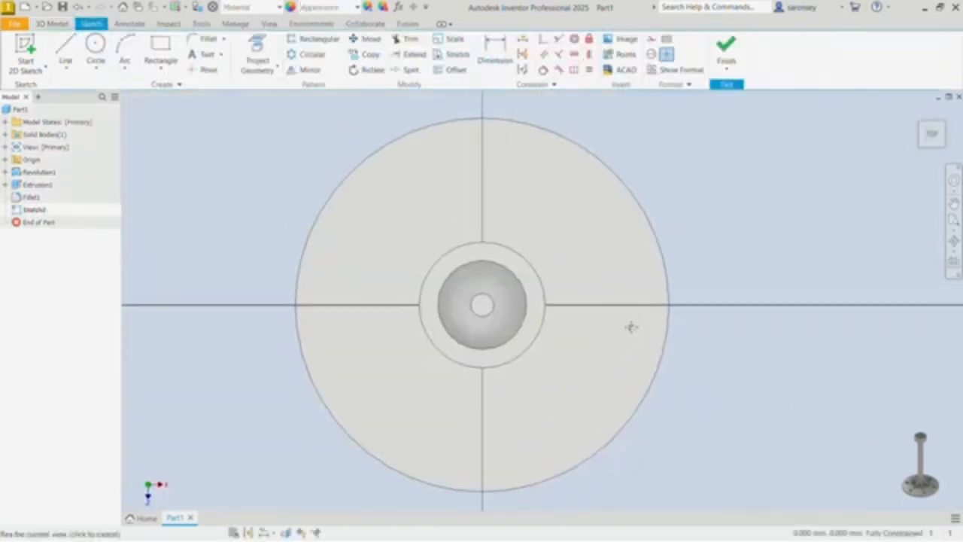
pyautogui.click(95, 43)
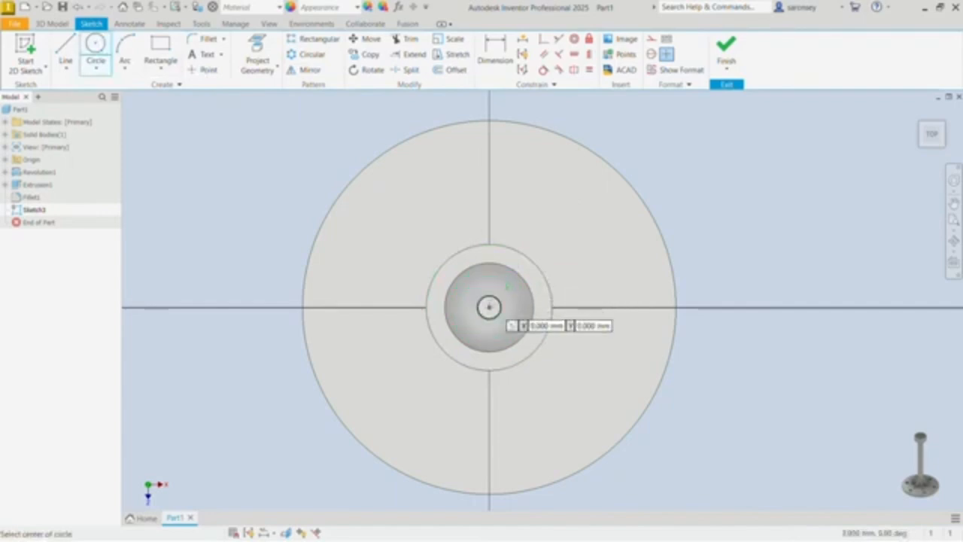
pyautogui.click(490, 307)
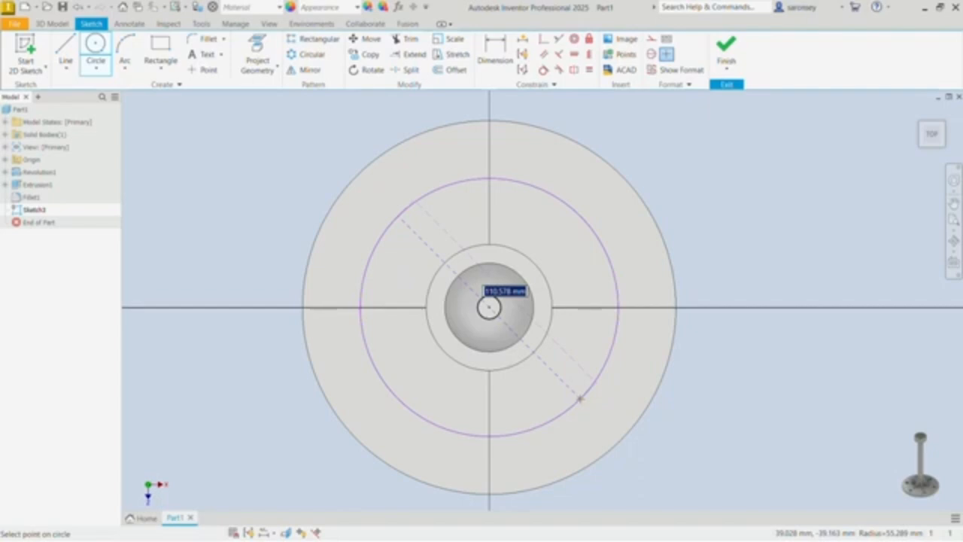
pyautogui.write('1')
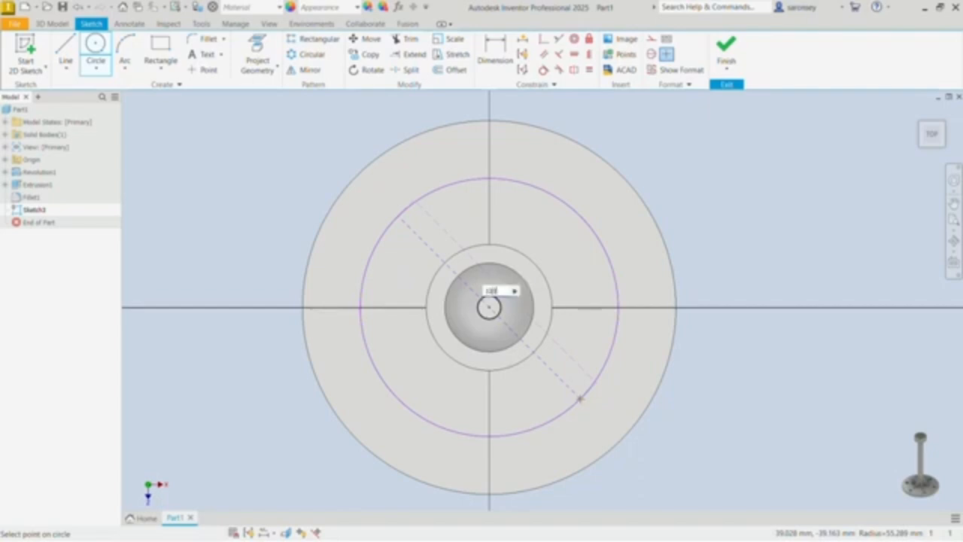
pyautogui.write('20')
pyautogui.press('Return')
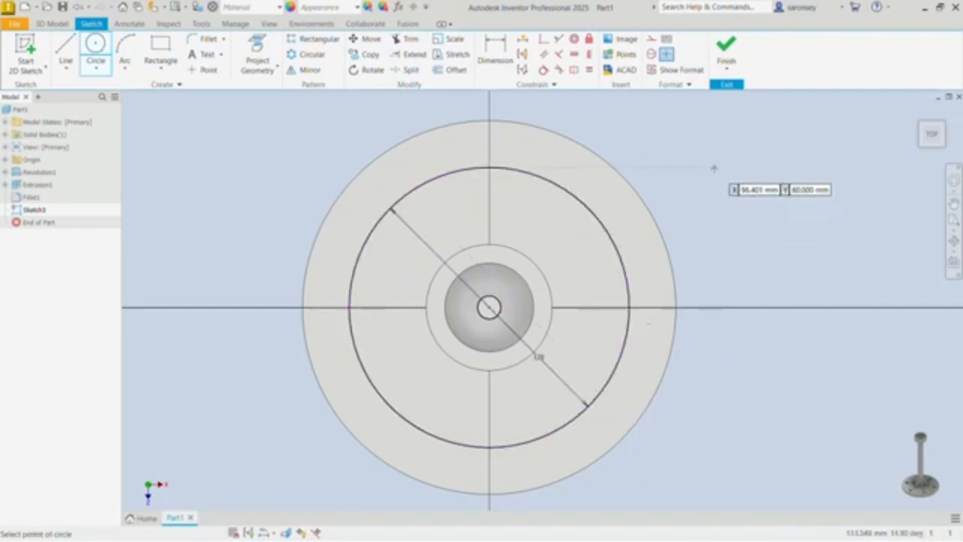
pyautogui.rightClick(714, 168)
pyautogui.click(762, 175)
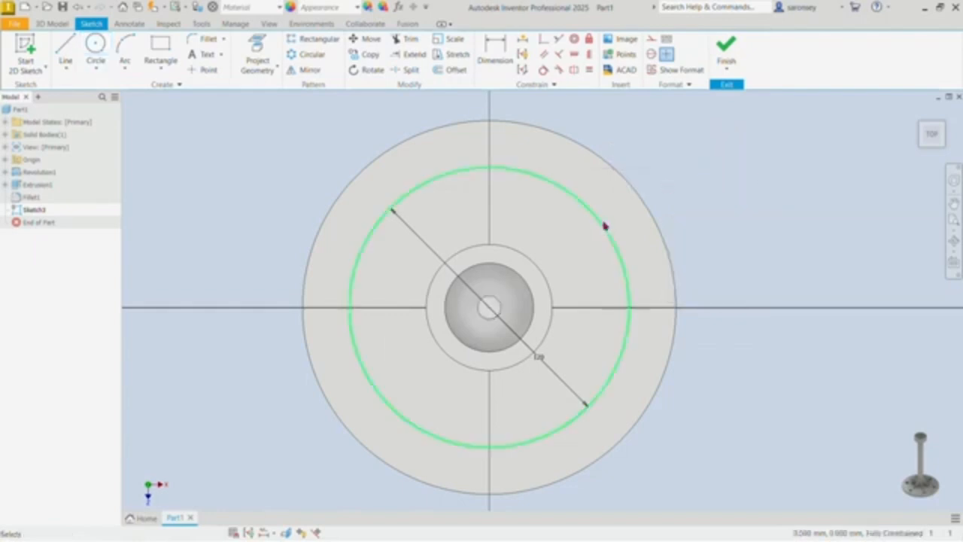
# Step: Make the 120 mm circle construction geometry and draw a 15 mm diameter circle centred on it, directly above the post axis
pyautogui.click(603, 230)
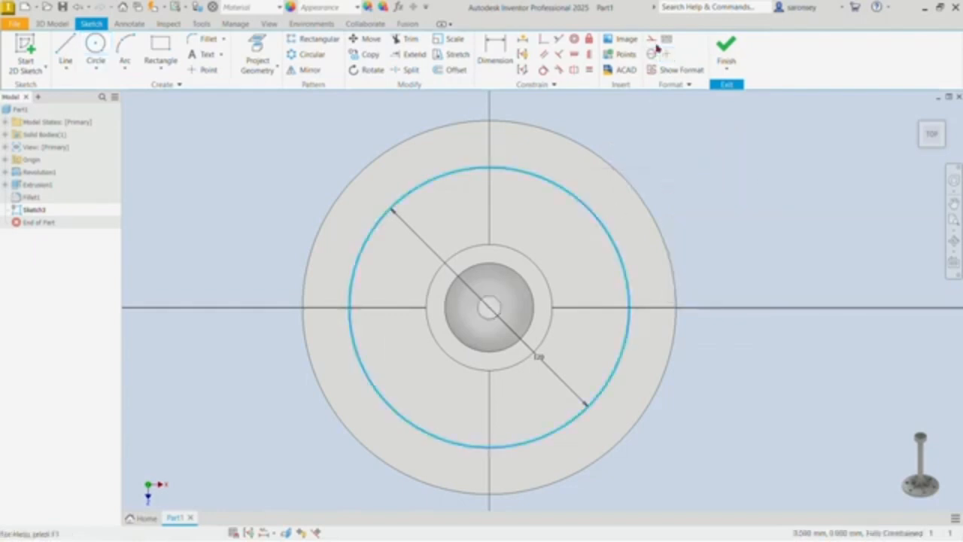
pyautogui.click(652, 39)
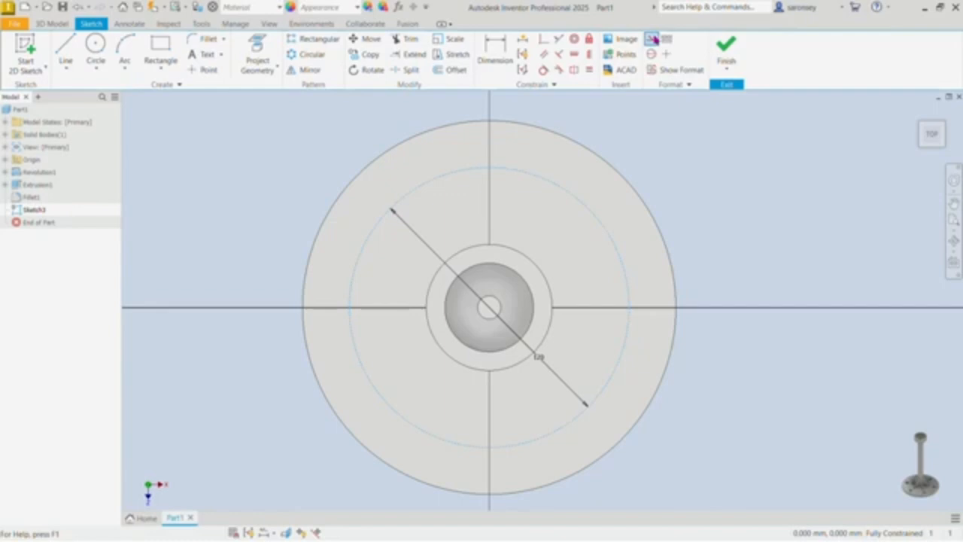
pyautogui.click(95, 47)
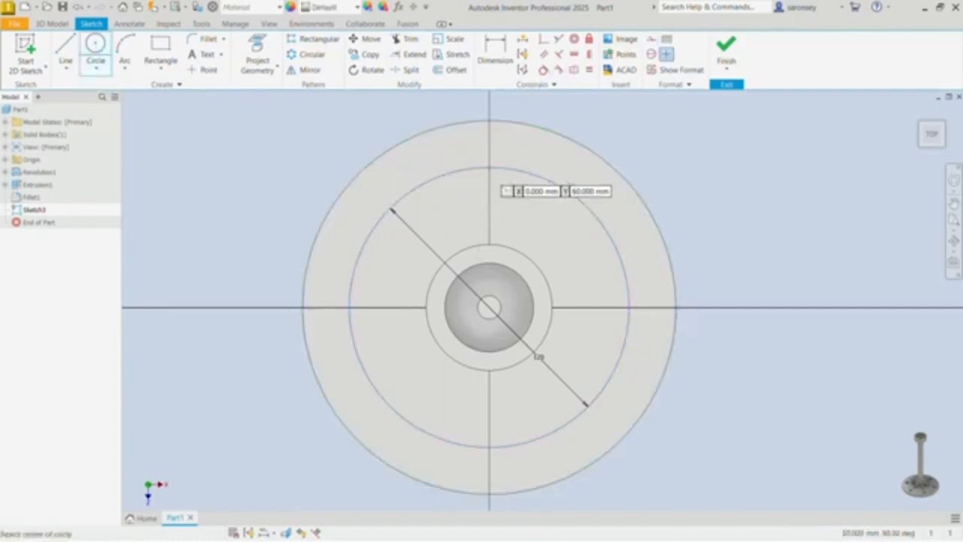
pyautogui.click(489, 168)
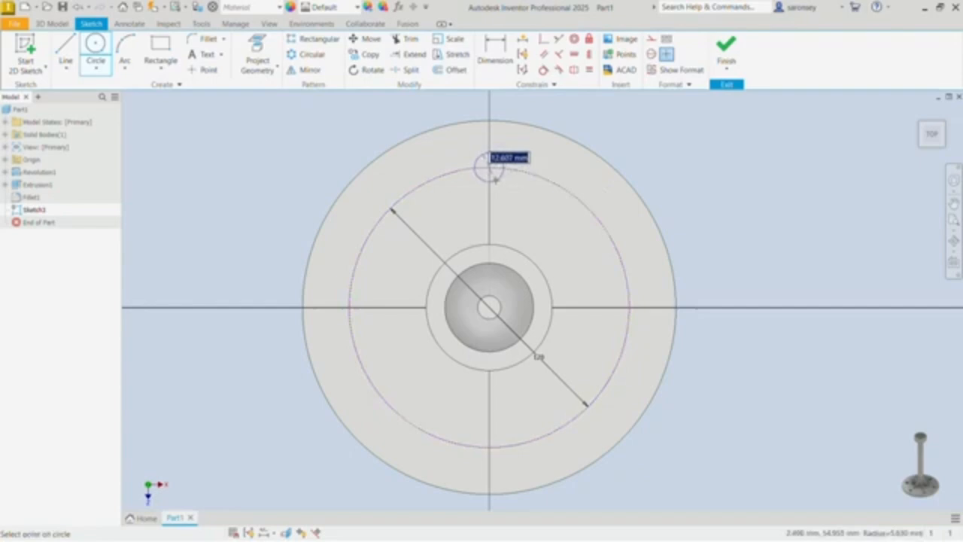
pyautogui.write('6')
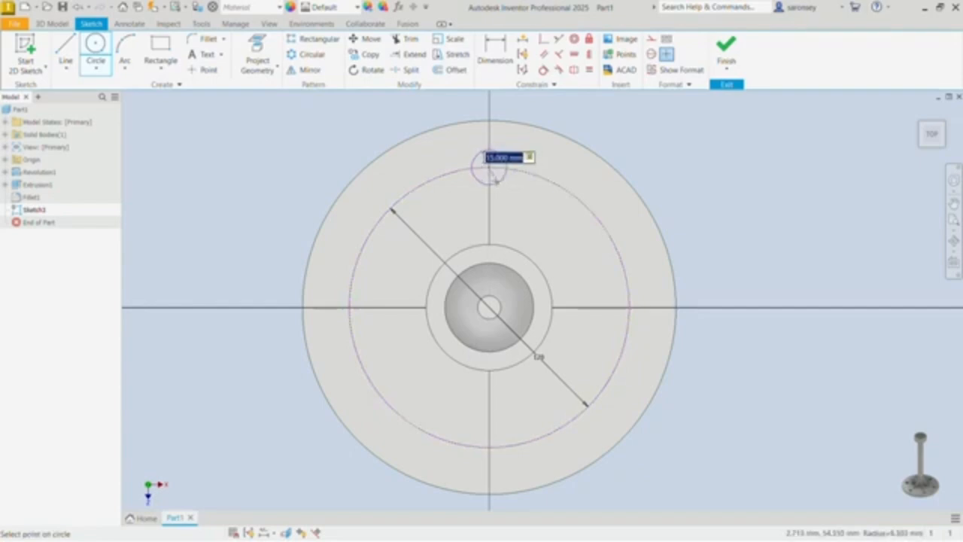
pyautogui.press('Return')
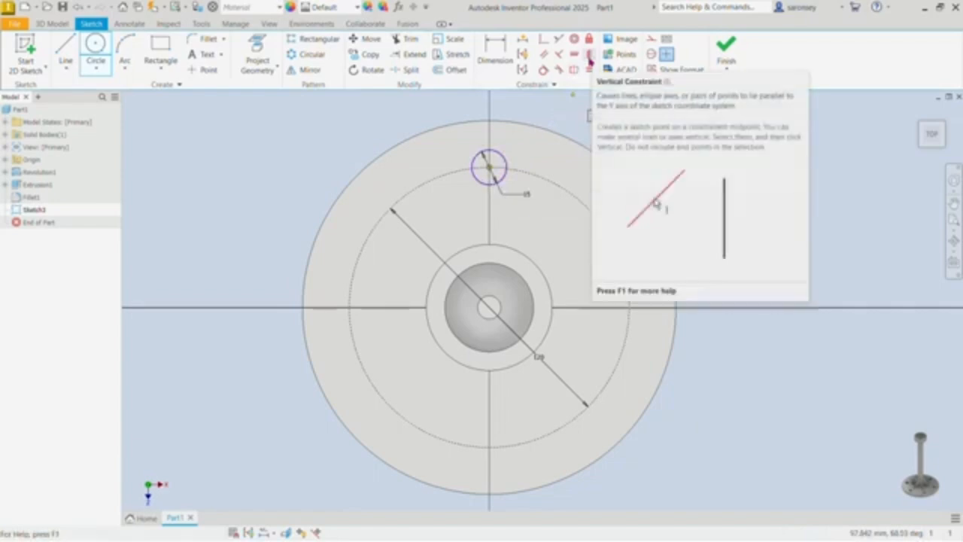
# Step: Apply a vertical constraint between the 15 mm circle's centre and the centre of the base
pyautogui.click(590, 63)
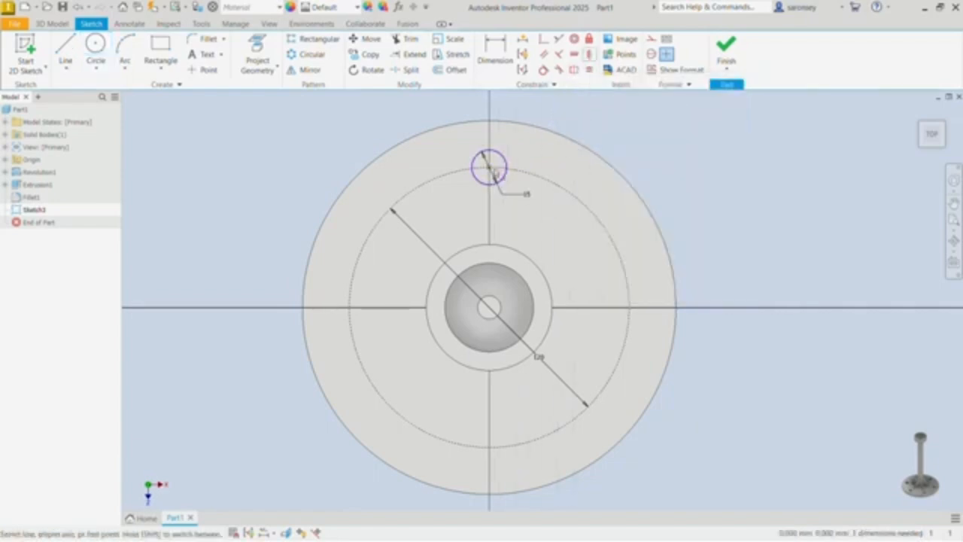
pyautogui.click(489, 172)
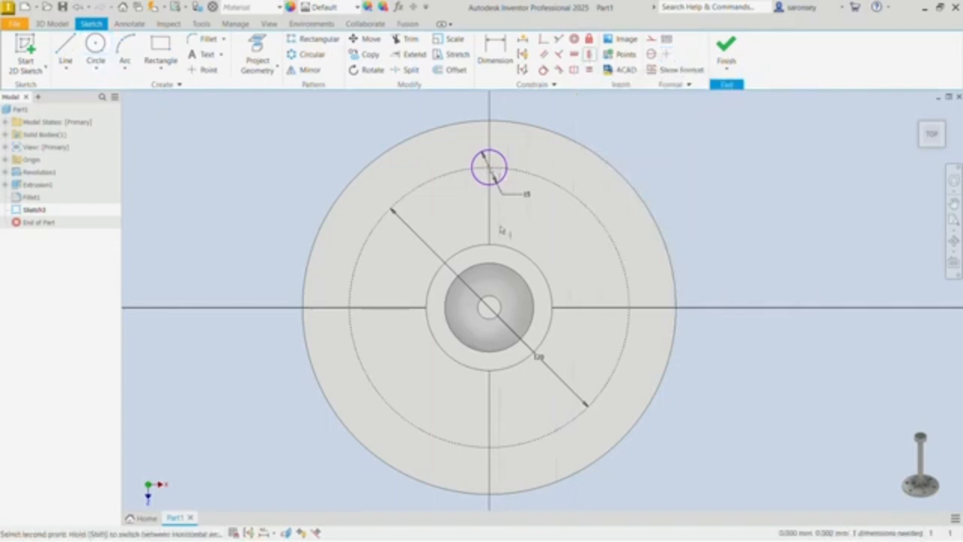
pyautogui.click(490, 309)
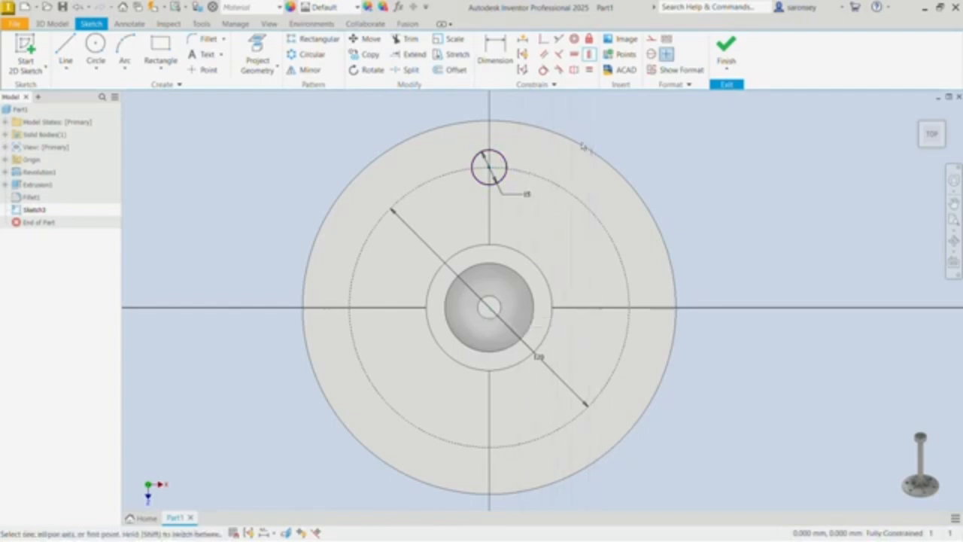
pyautogui.rightClick(629, 115)
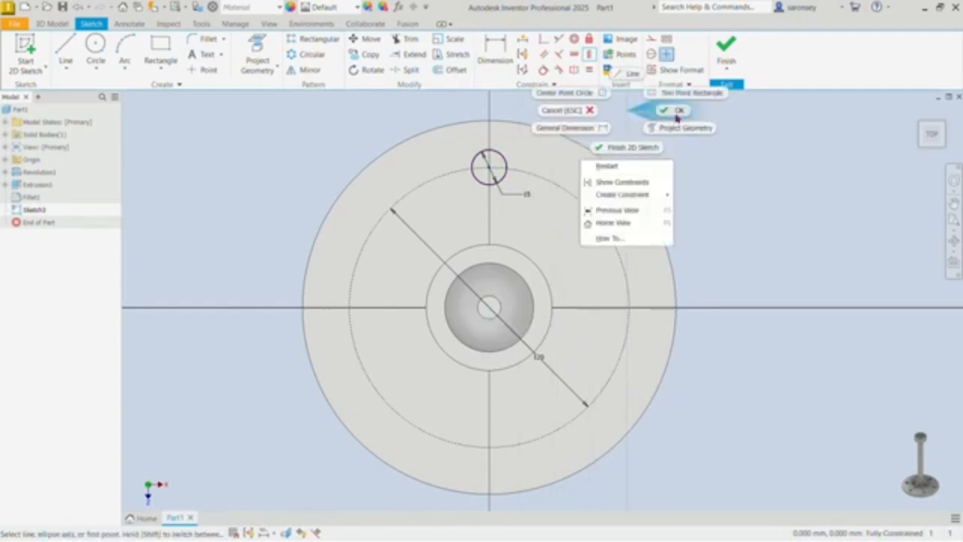
pyautogui.click(676, 114)
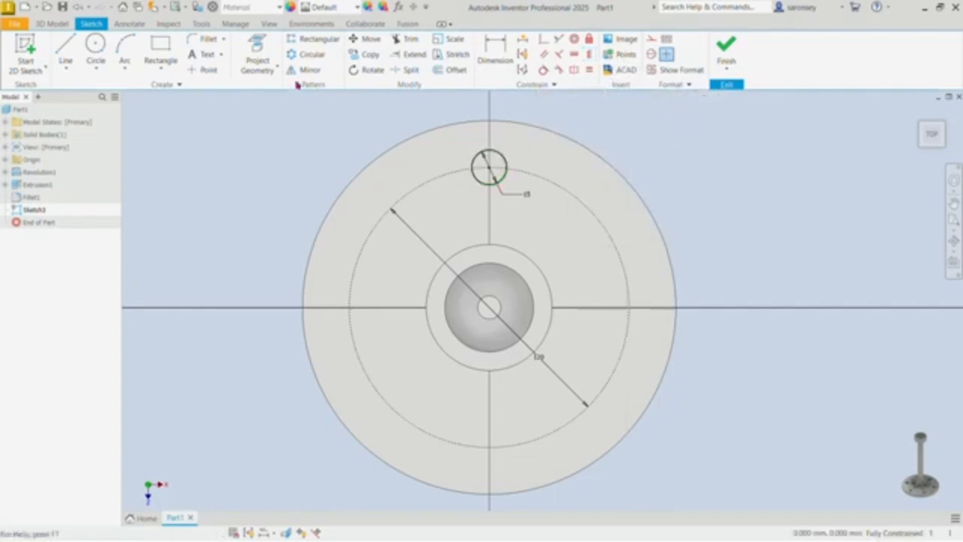
# Step: Create a circular pattern of six 15 mm circles over 360 degrees about the base centre, and finish the sketch
pyautogui.click(308, 55)
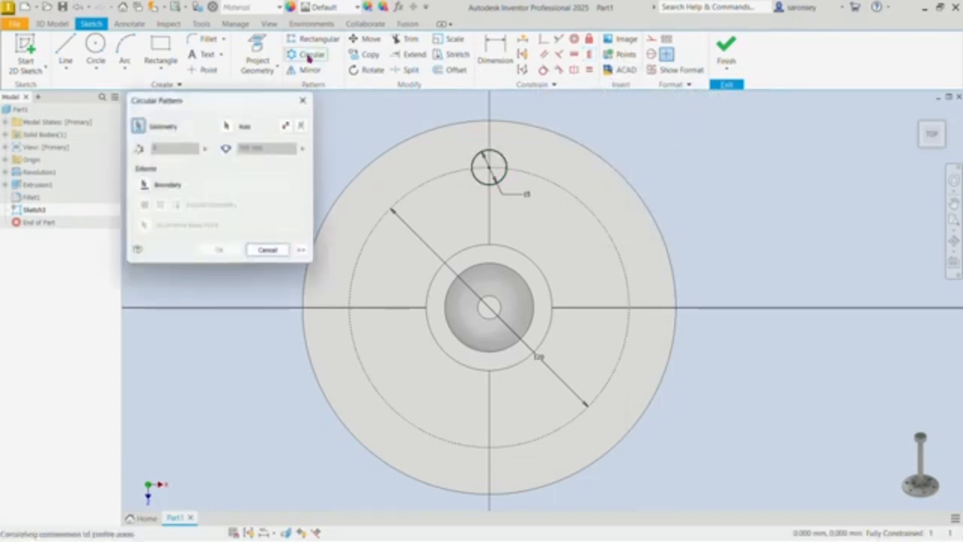
pyautogui.click(493, 162)
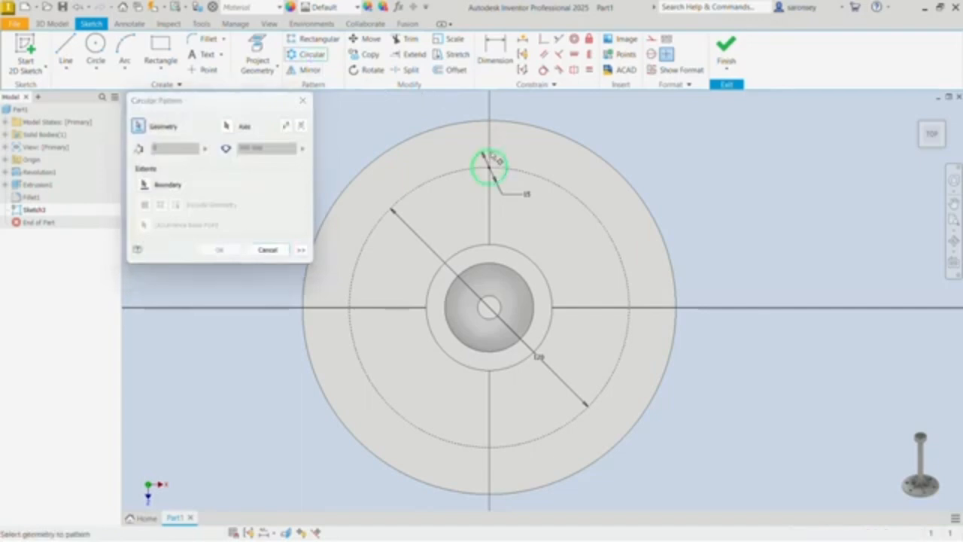
pyautogui.click(228, 126)
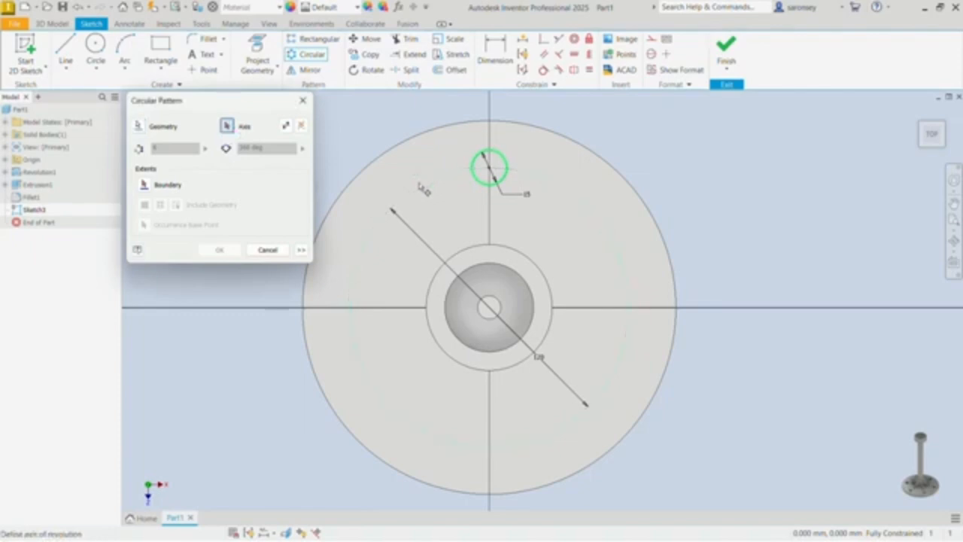
pyautogui.click(421, 188)
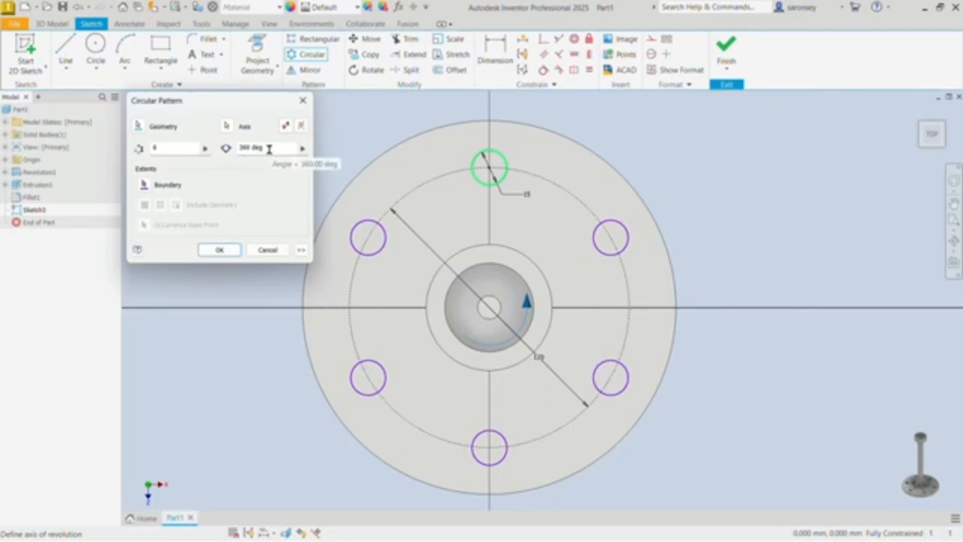
pyautogui.click(224, 251)
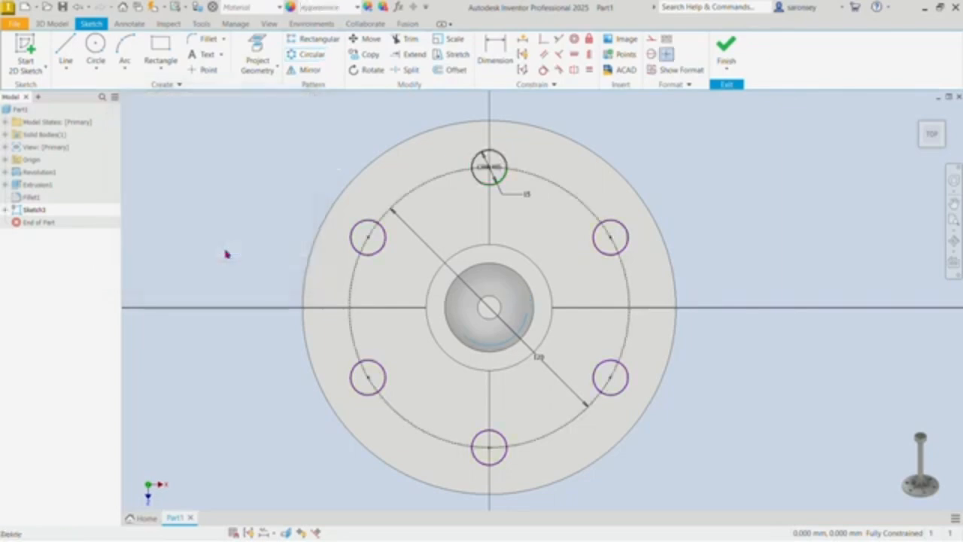
pyautogui.click(736, 48)
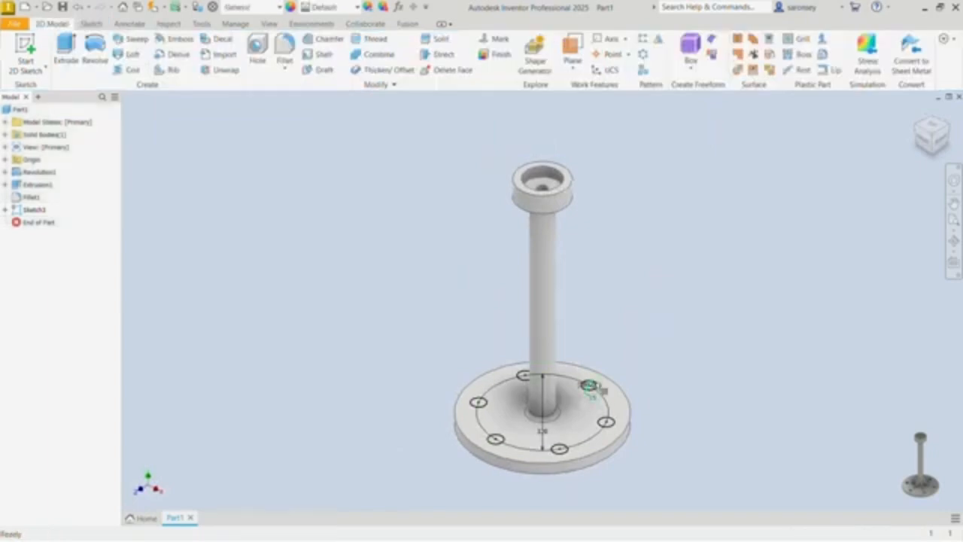
# Step: Extrude all six patterned circles as a downward cut through the full thickness of the base disc
pyautogui.click(65, 57)
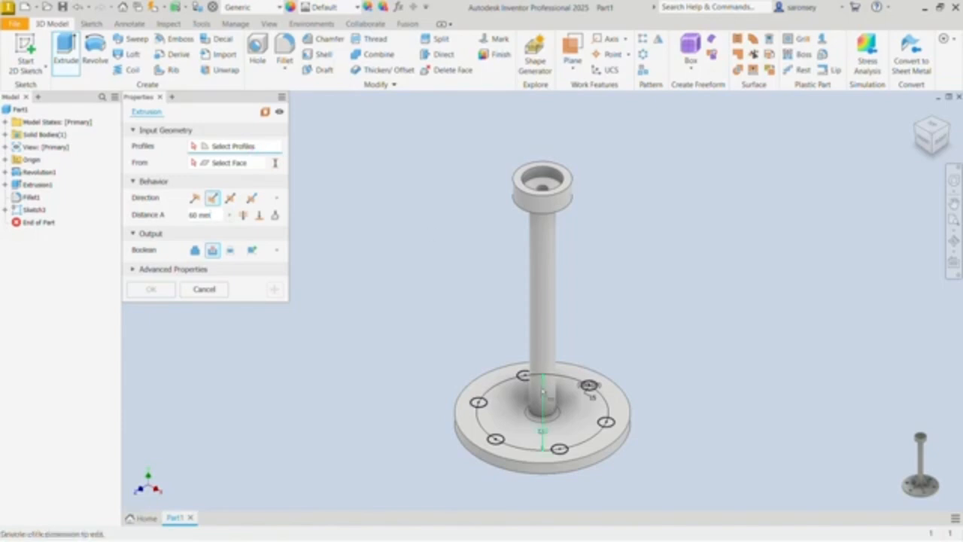
pyautogui.click(478, 401)
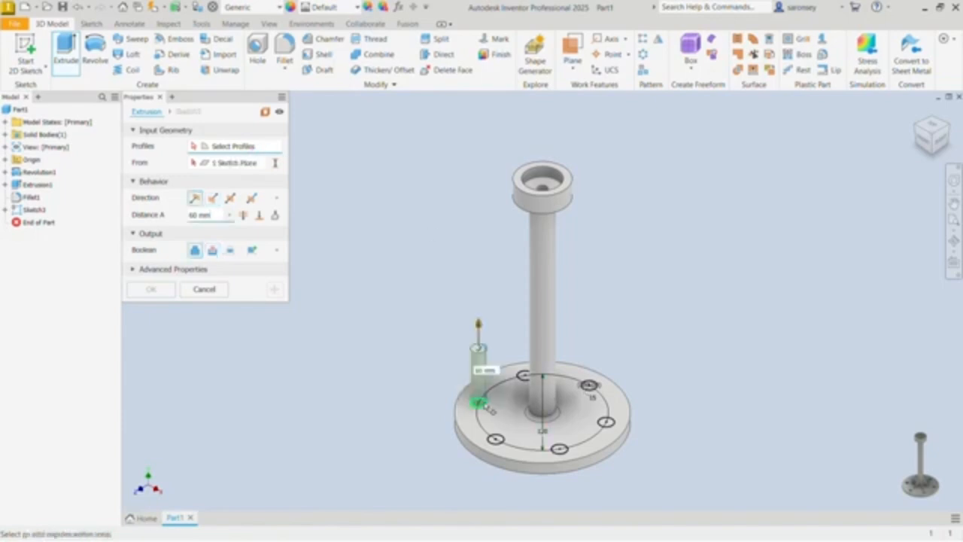
pyautogui.scroll(3, 527, 380)
pyautogui.click(522, 376)
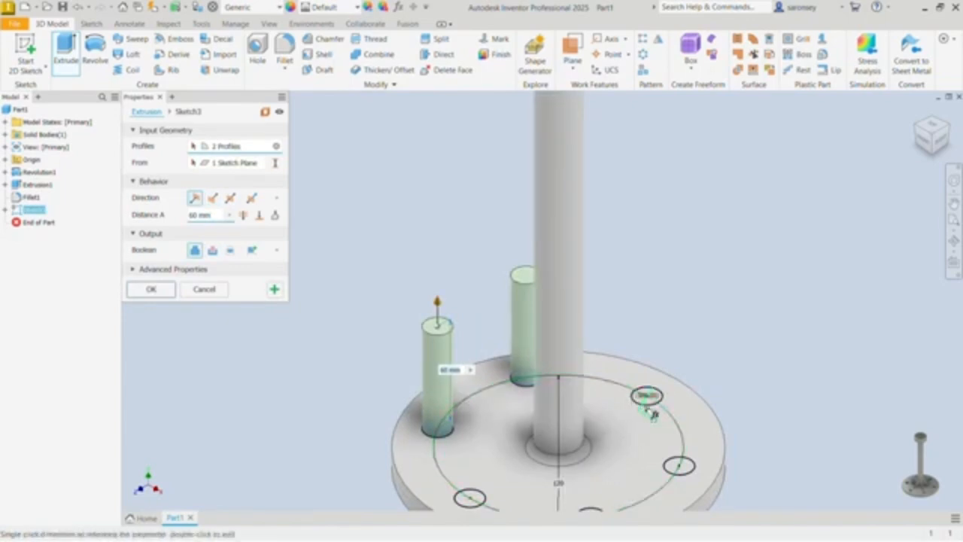
pyautogui.click(648, 397)
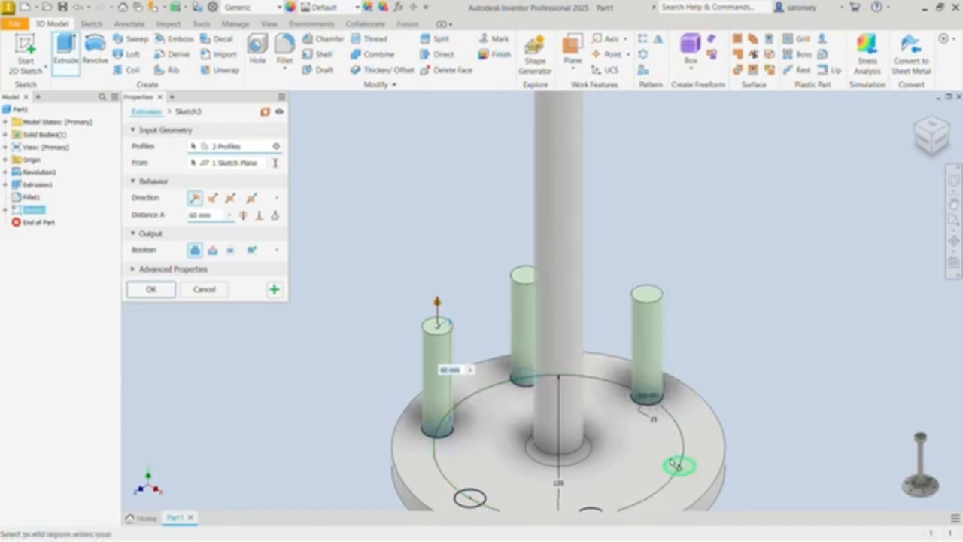
pyautogui.click(679, 465)
pyautogui.moveTo(622, 425); pyautogui.dragTo(618, 342, button='middle')
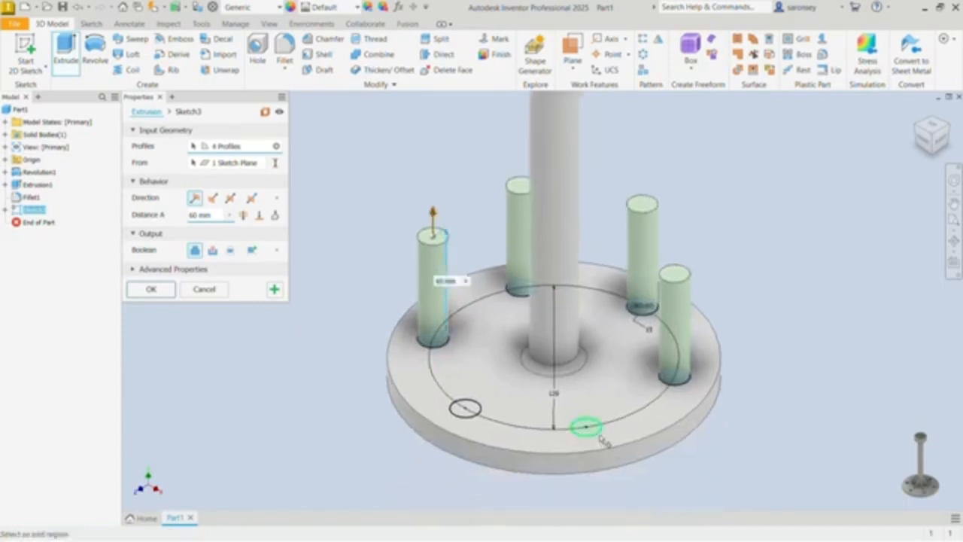
pyautogui.click(598, 433)
pyautogui.click(465, 410)
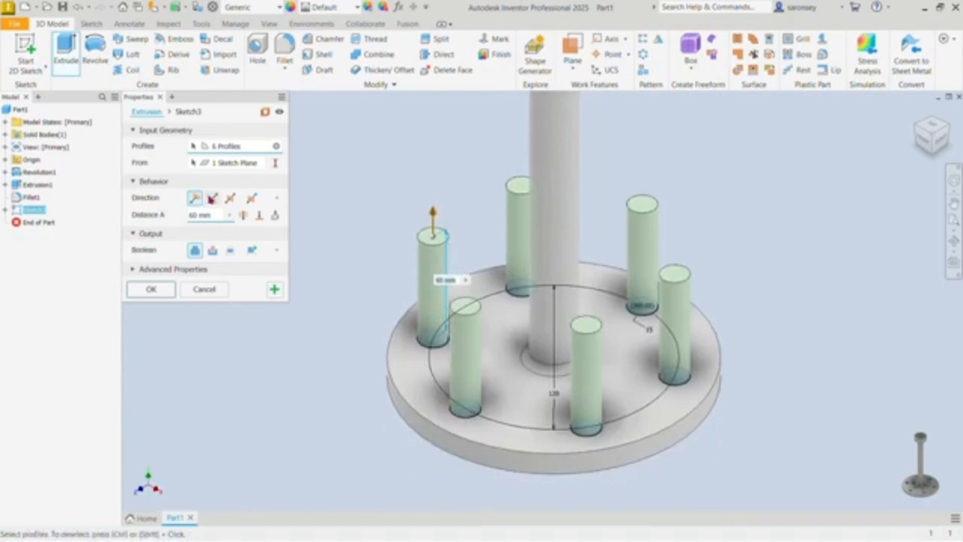
pyautogui.click(212, 197)
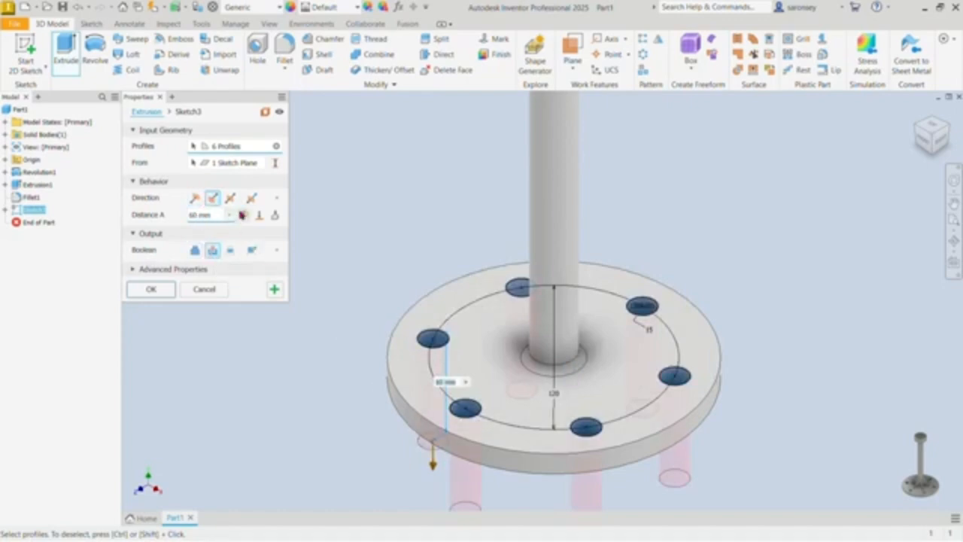
pyautogui.click(241, 214)
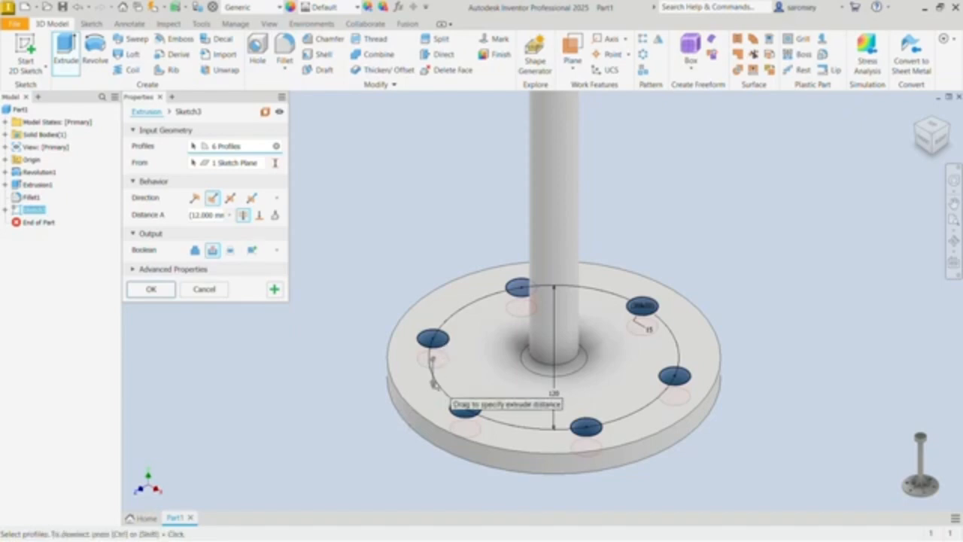
pyautogui.click(162, 290)
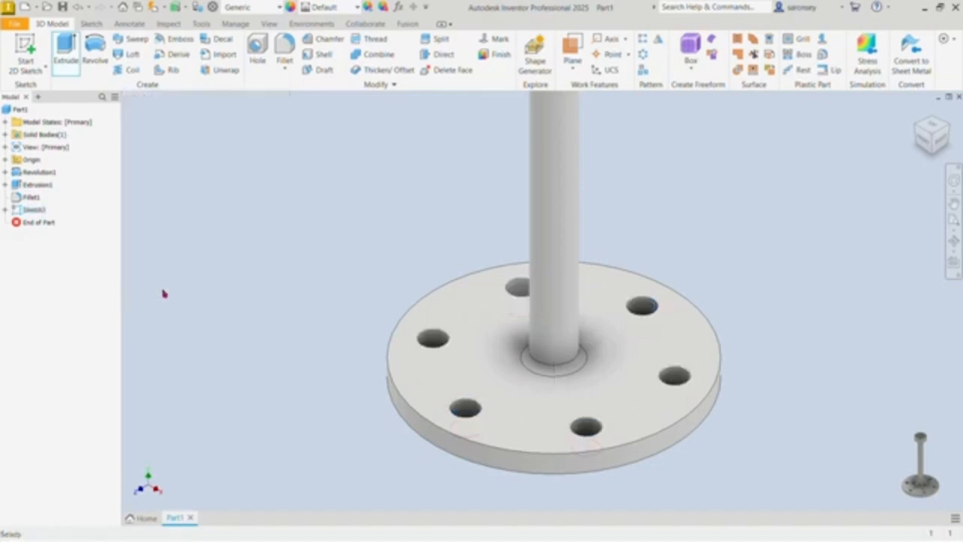
# Step: Start a new sketch on the YZ origin plane
pyautogui.scroll(3, 410, 315)
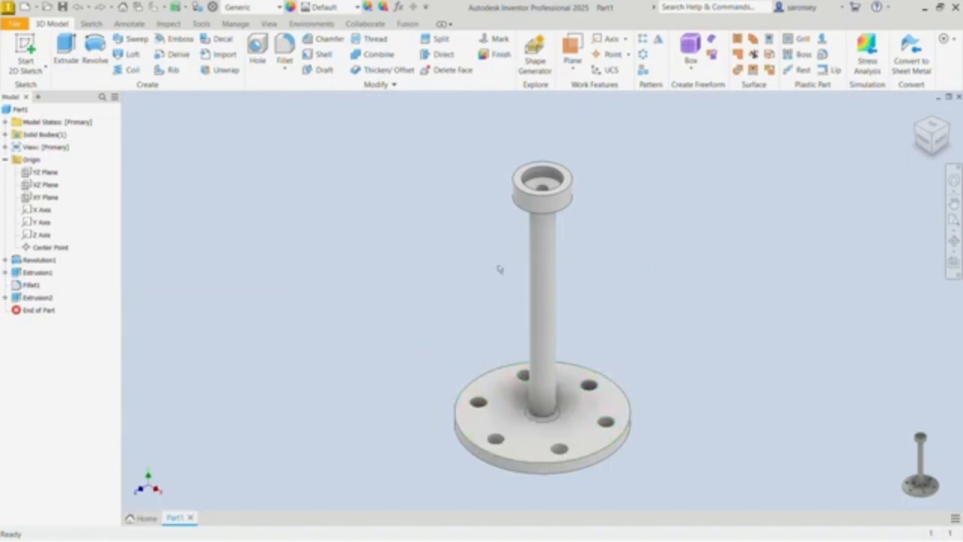
pyautogui.click(39, 174)
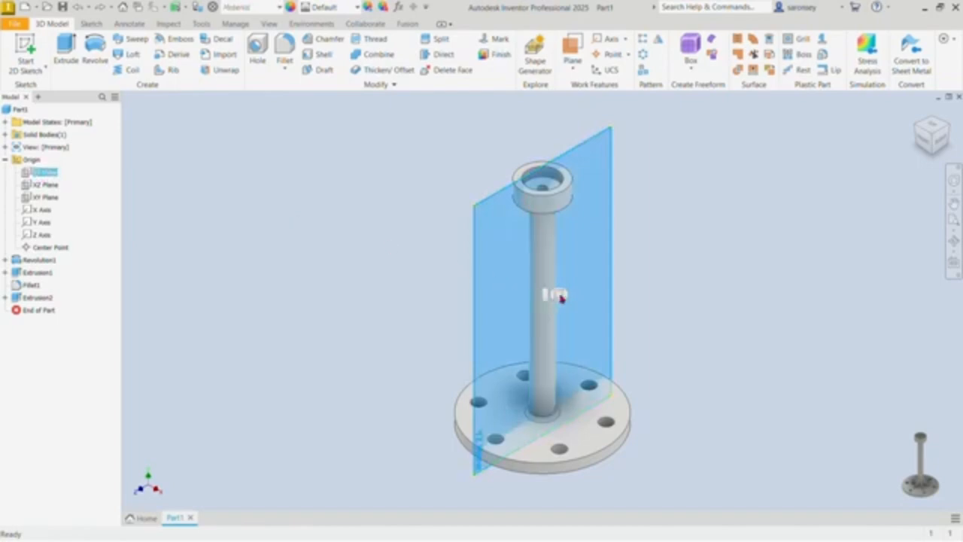
pyautogui.click(557, 295)
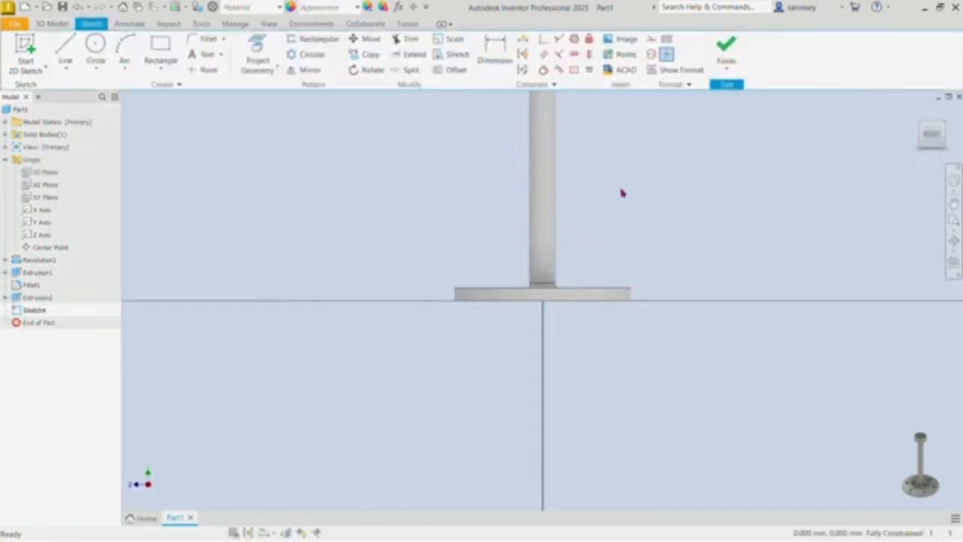
# Step: Draw a slanted line from the side edge of the post down to the upper face of the base disc
pyautogui.moveTo(621, 193); pyautogui.dragTo(574, 254, button='middle')
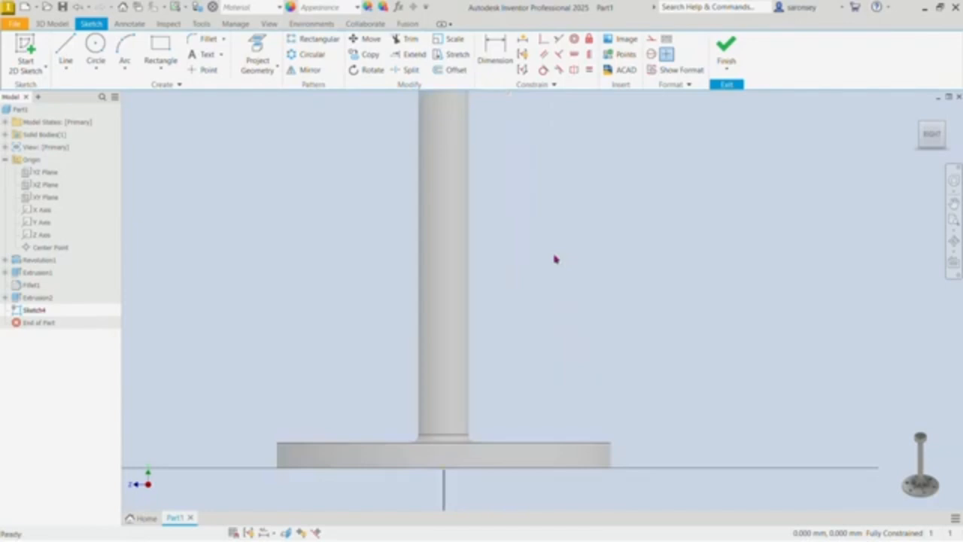
pyautogui.click(73, 48)
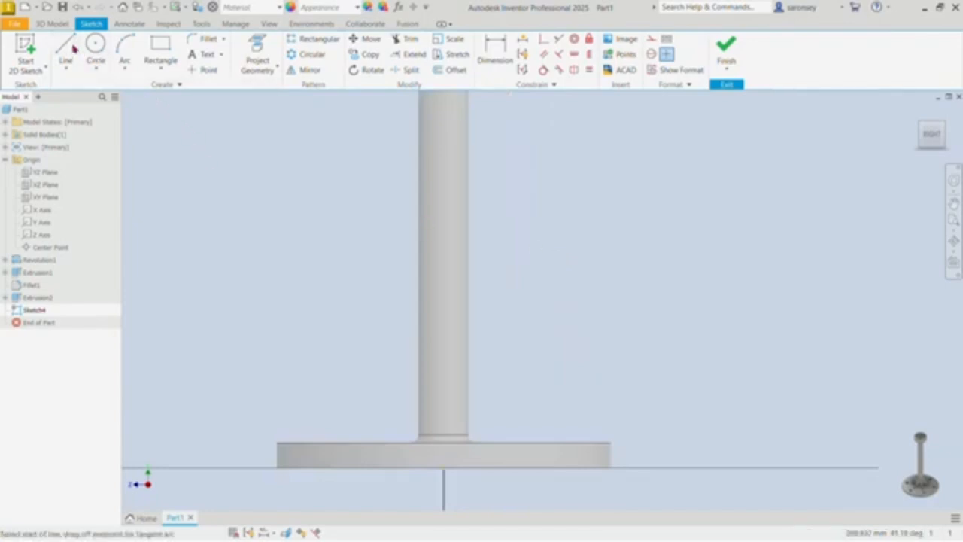
pyautogui.click(468, 307)
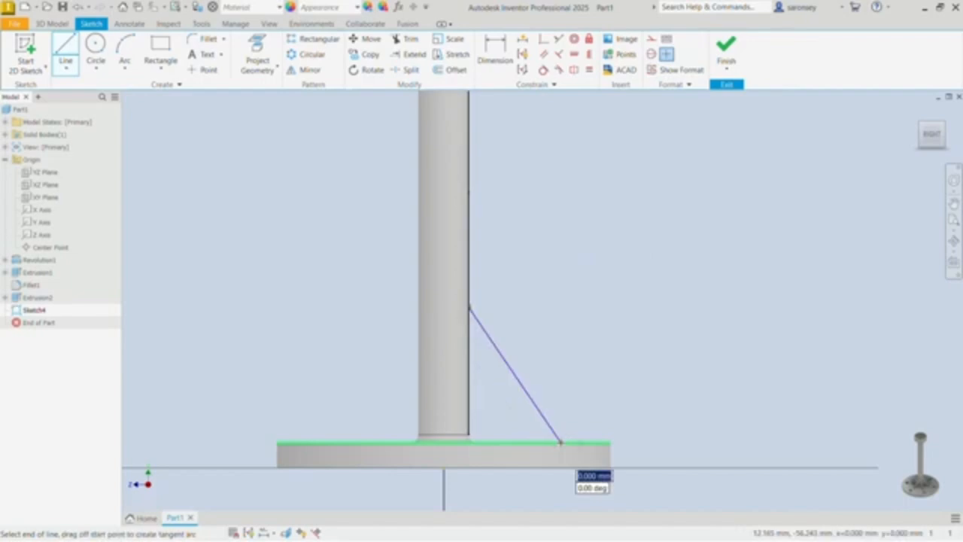
pyautogui.click(553, 431)
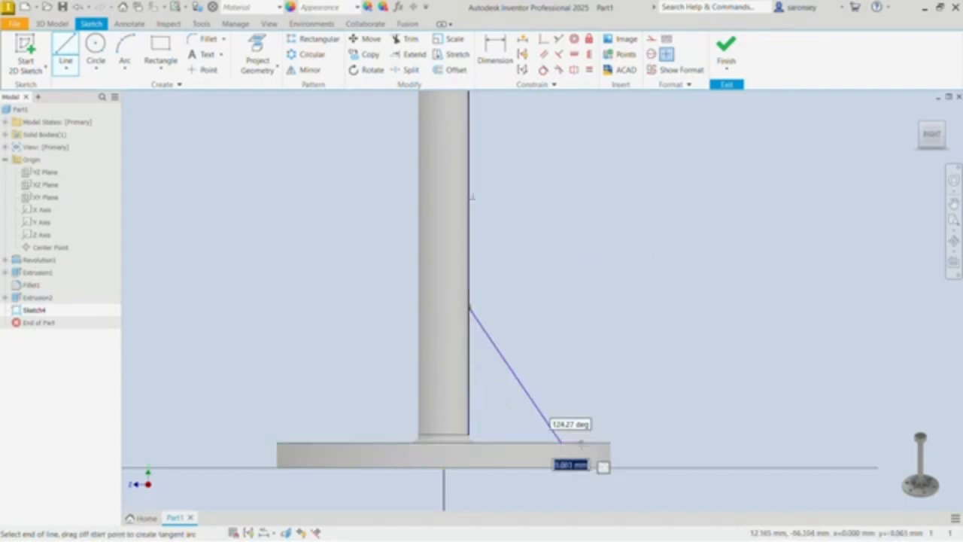
pyautogui.rightClick(613, 329)
pyautogui.click(656, 332)
pyautogui.scroll(5, 561, 444)
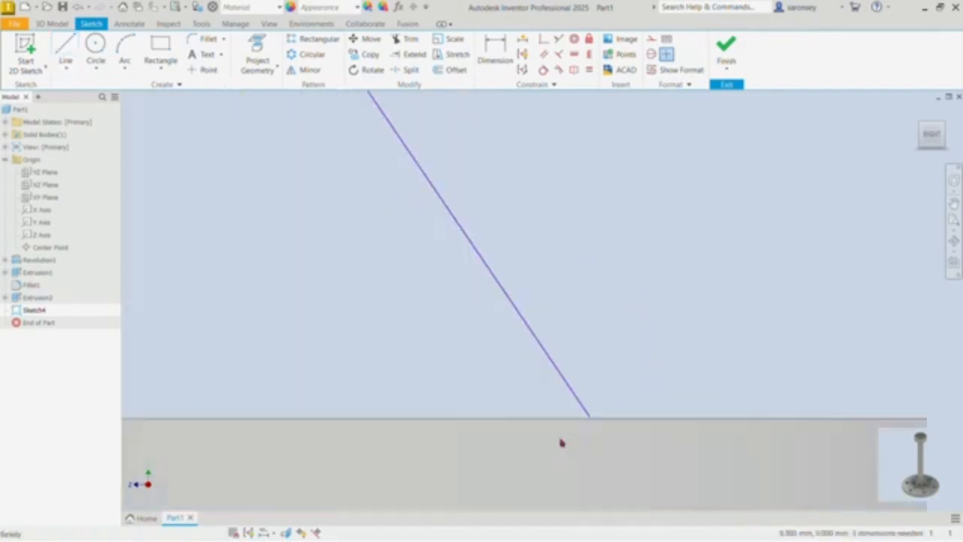
pyautogui.scroll(5, 591, 416)
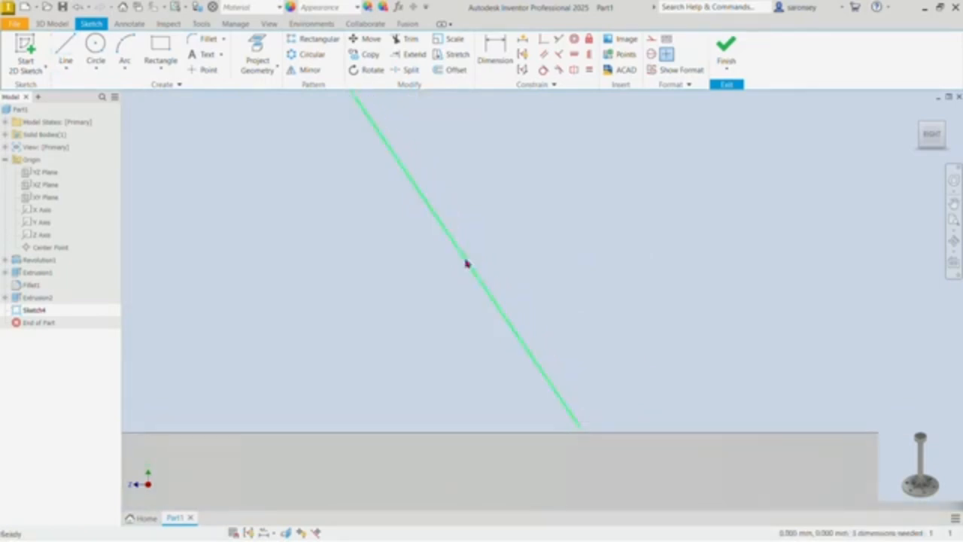
# Step: Project the base disc's upper edge into the sketch and make the slanted line's lower endpoint coincident with it
pyautogui.click(265, 44)
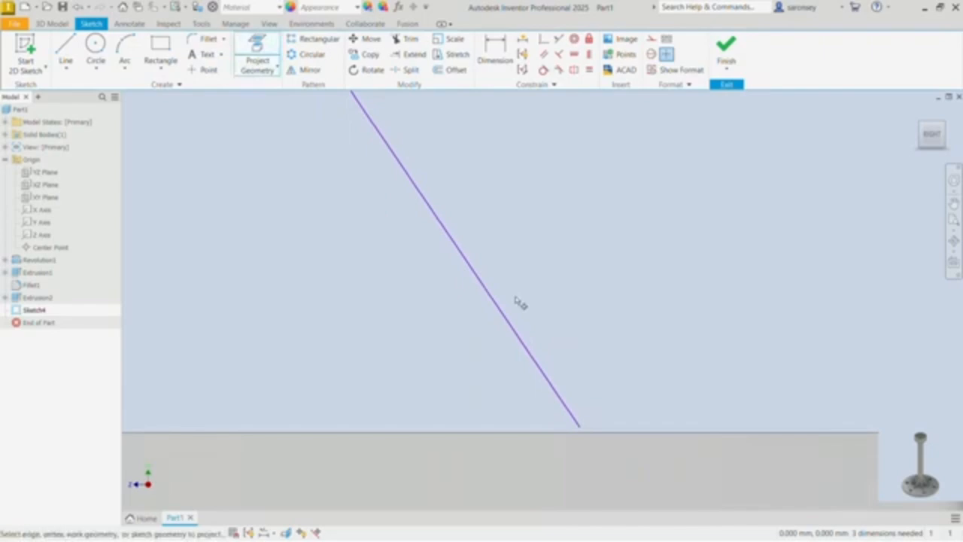
pyautogui.click(539, 439)
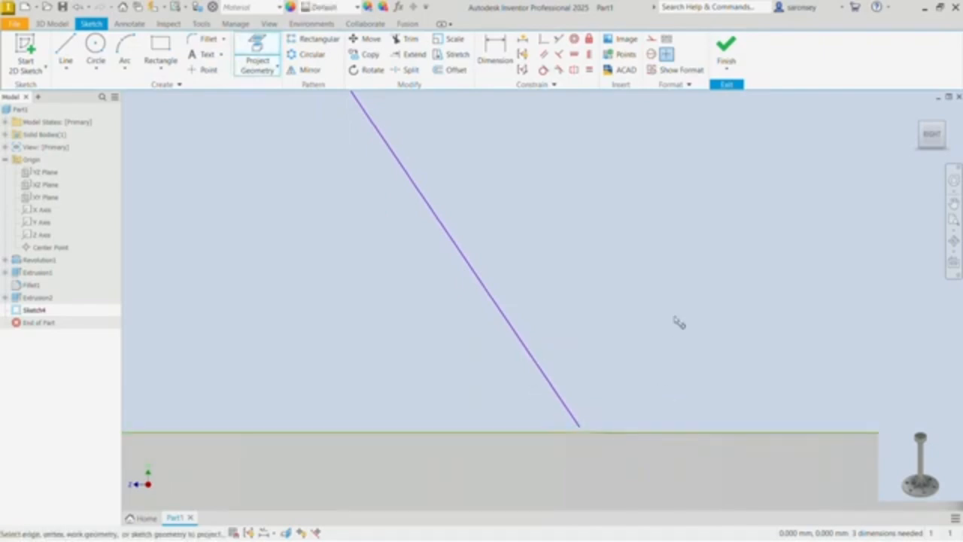
pyautogui.click(545, 39)
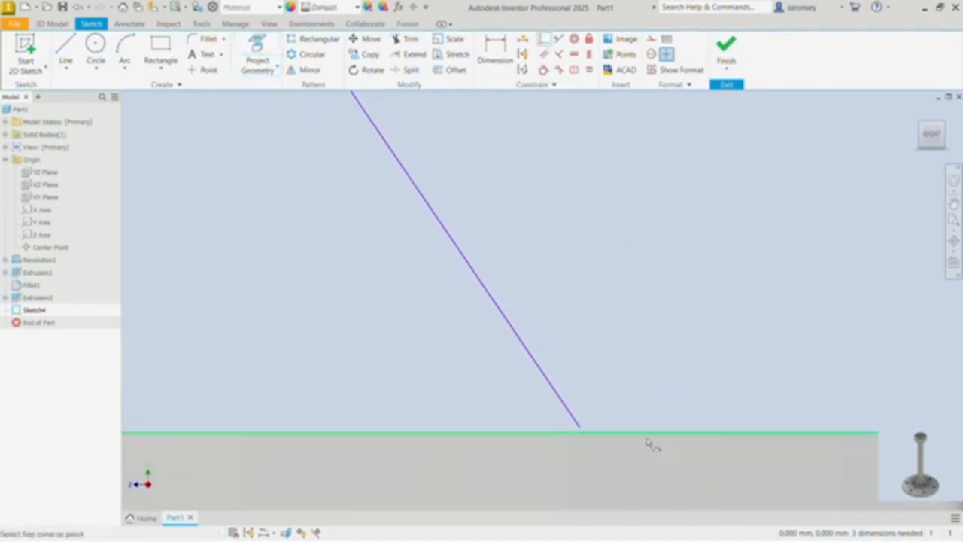
pyautogui.click(581, 429)
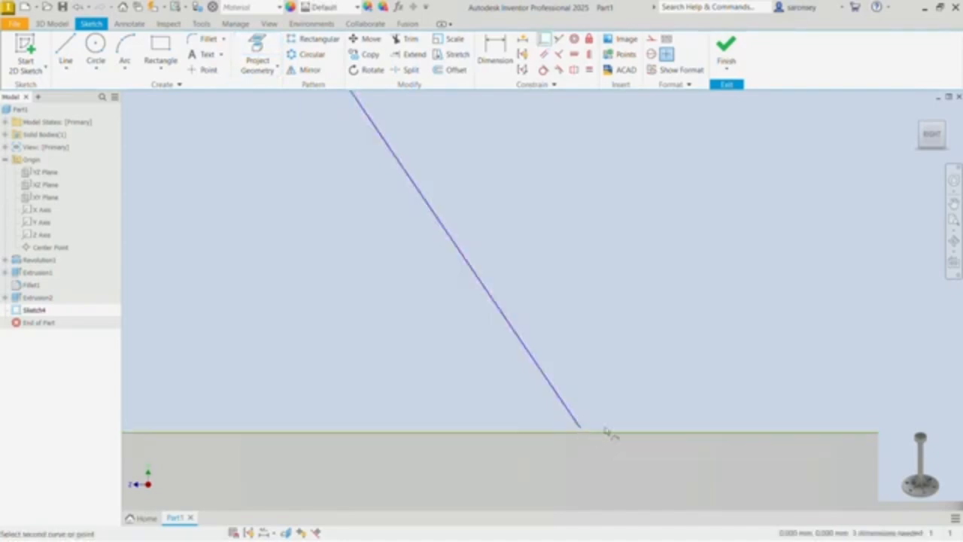
pyautogui.click(608, 435)
pyautogui.rightClick(615, 243)
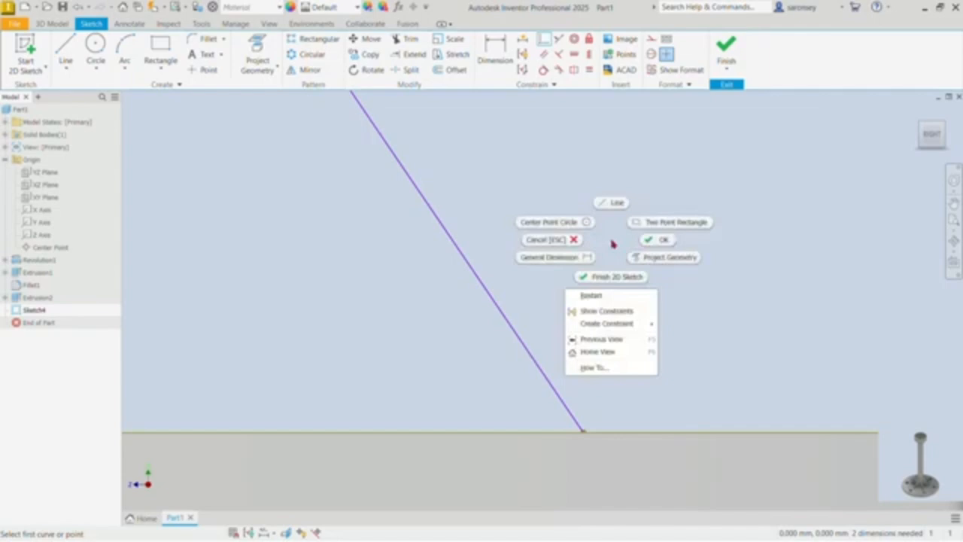
pyautogui.click(654, 242)
# Step: Dimension the height of the slanted line's upper endpoint above the base disc's top edge as 50 mm
pyautogui.scroll(-3, 655, 247)
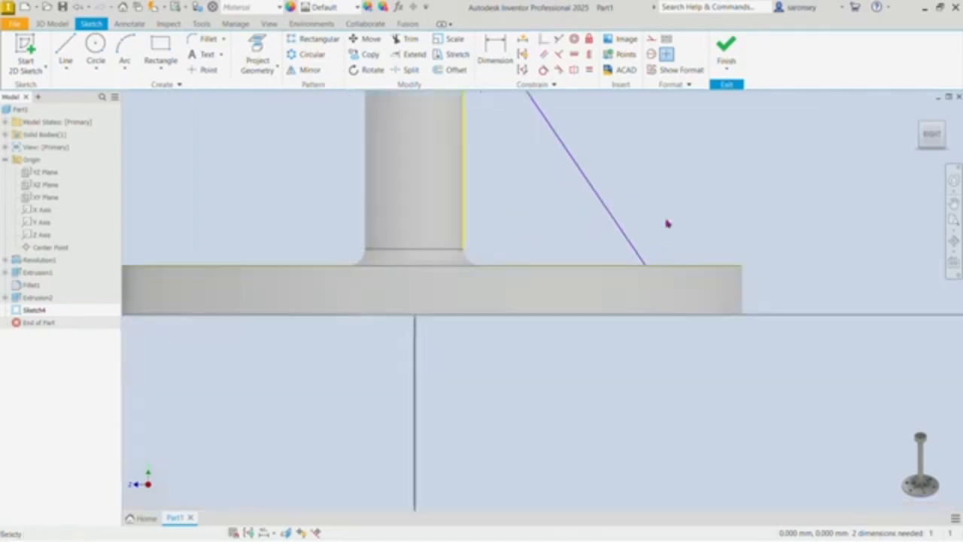
pyautogui.moveTo(667, 221)
pyautogui.mouseDown(button='middle')
pyautogui.moveTo(672, 313)
pyautogui.moveTo(689, 369)
pyautogui.moveTo(628, 376)
pyautogui.mouseUp(button='middle')
pyautogui.scroll(-3, 690, 369)
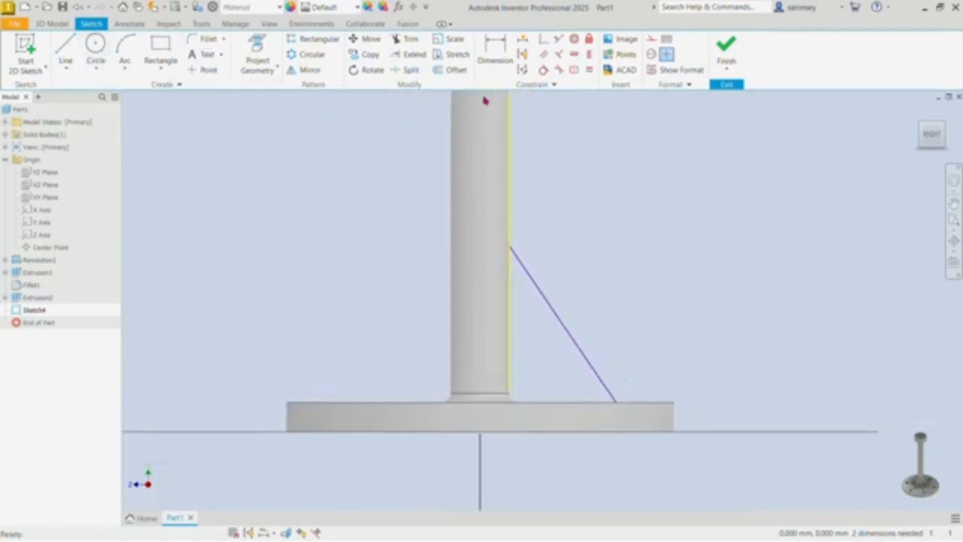
pyautogui.click(497, 50)
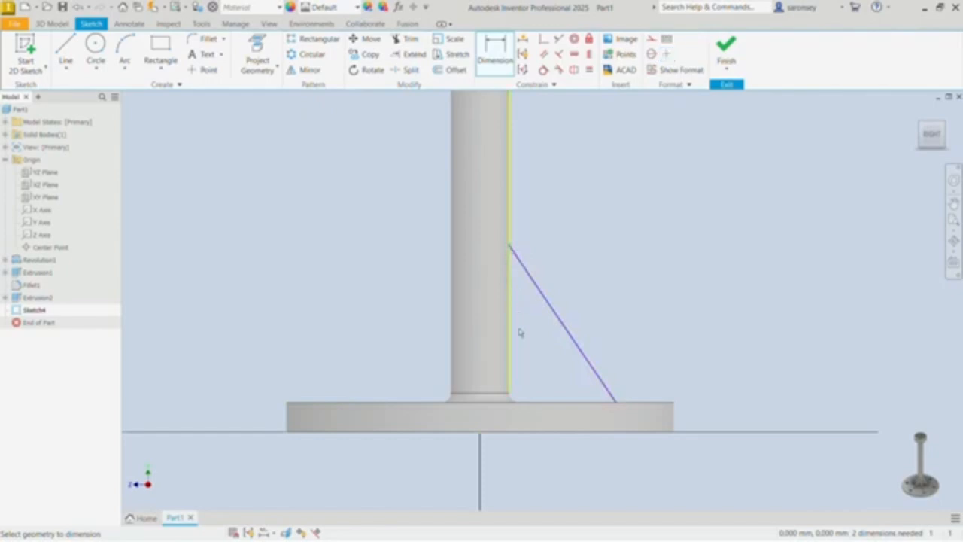
pyautogui.click(526, 403)
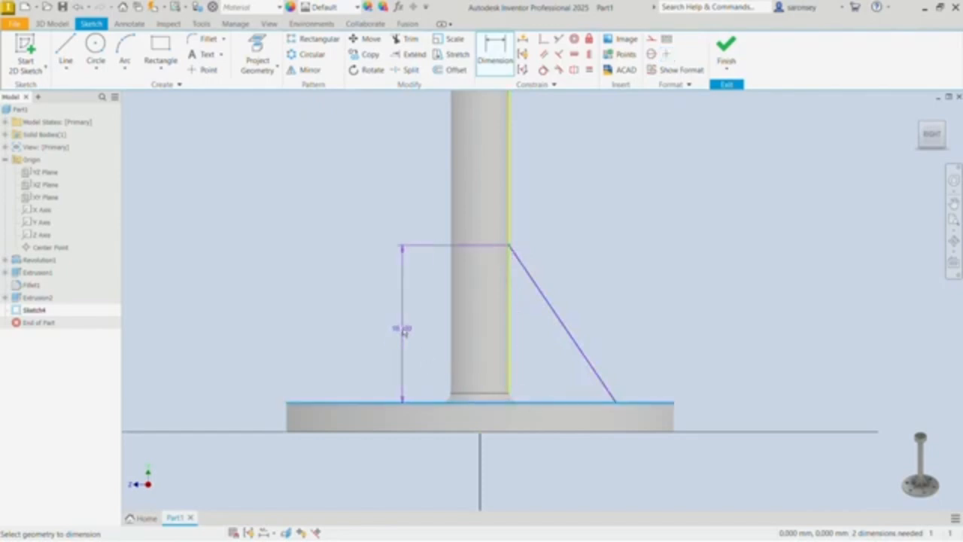
pyautogui.click(407, 330)
pyautogui.write('8')
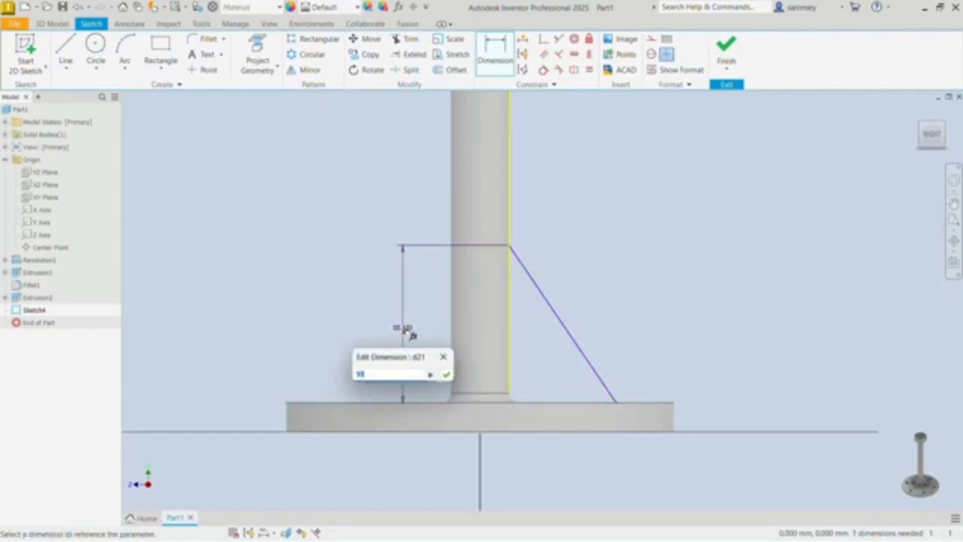
pyautogui.write('0')
pyautogui.press('Return')
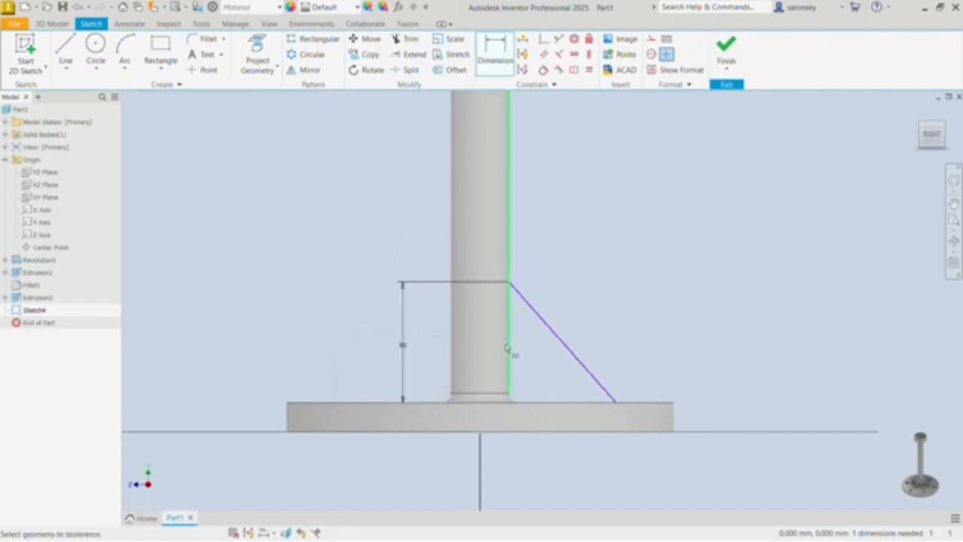
# Step: Set the angle between the post's side edge and the slanted line to 30 degrees, and finish the sketch
pyautogui.click(508, 349)
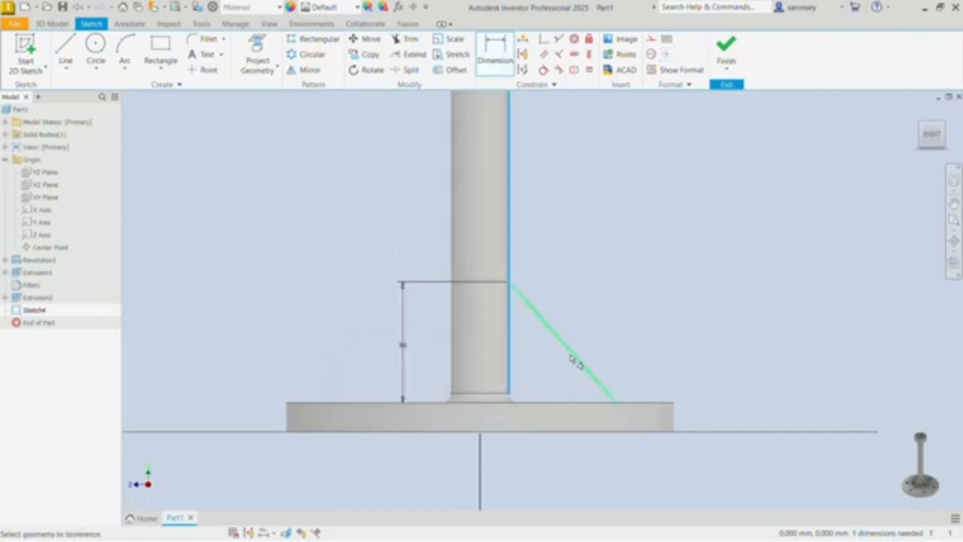
pyautogui.click(577, 361)
pyautogui.click(567, 468)
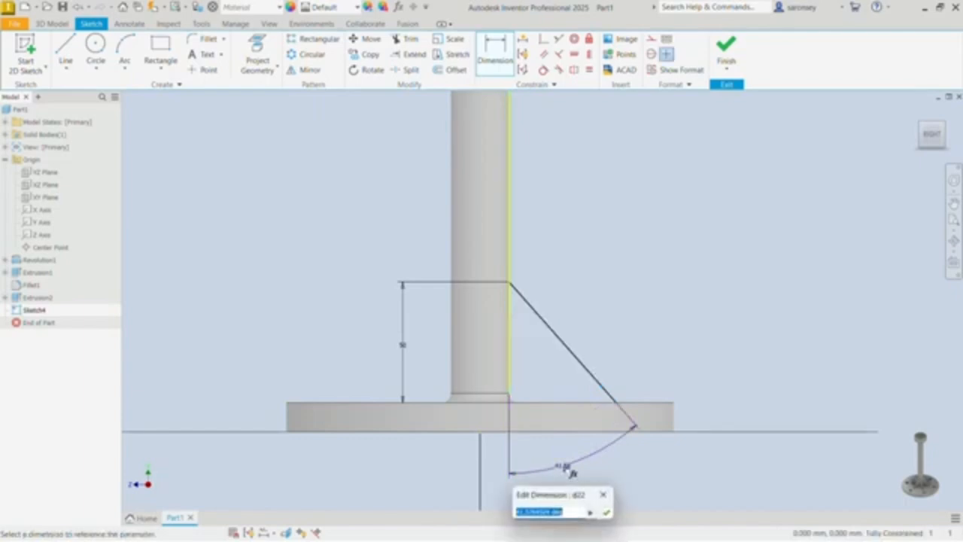
pyautogui.write('8')
pyautogui.press('Return')
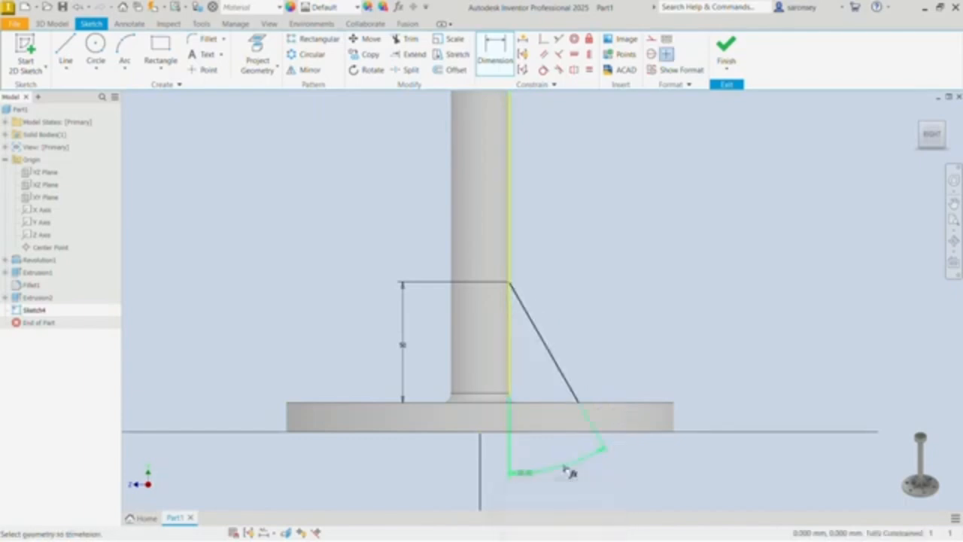
pyautogui.click(726, 47)
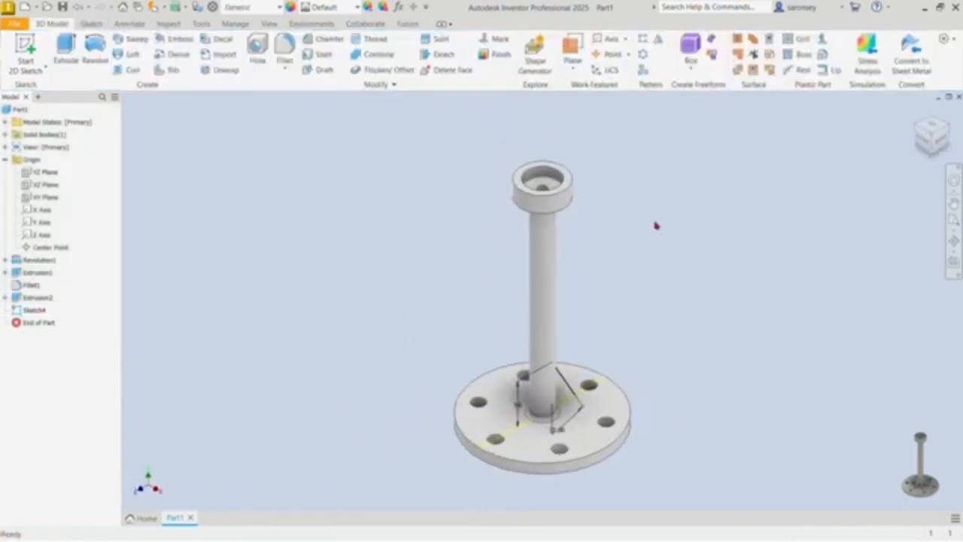
# Step: Create a 4 mm thick rib parallel to the sketch plane from the slanted line, joining the post and base
pyautogui.click(171, 71)
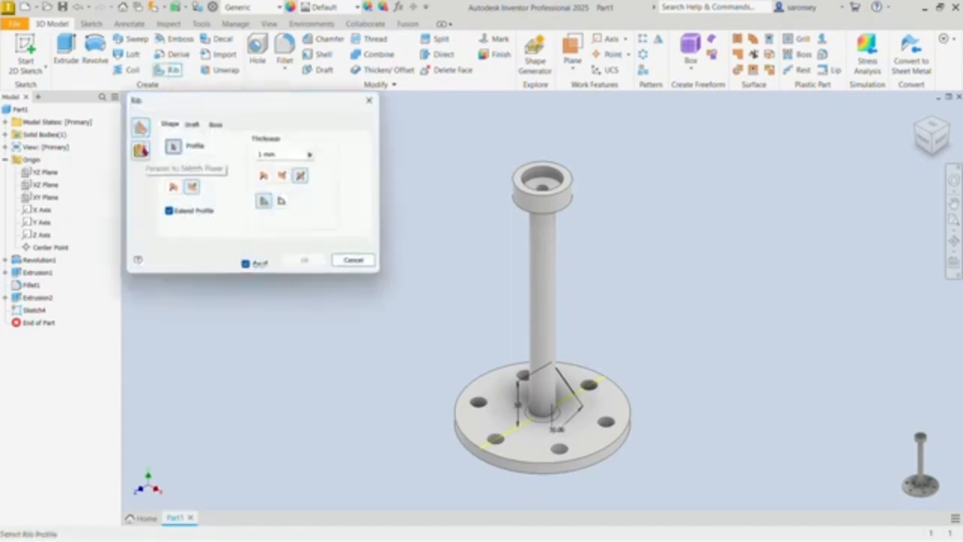
pyautogui.click(141, 151)
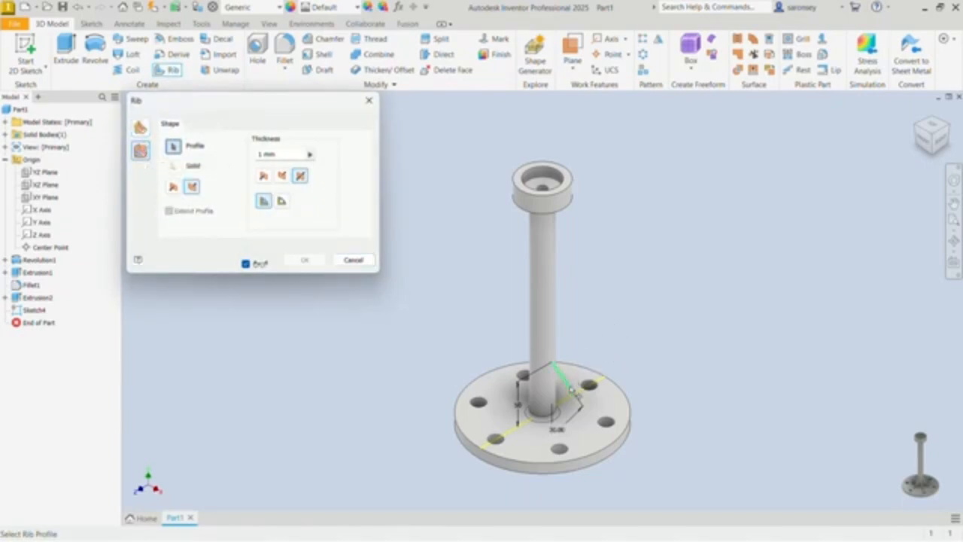
pyautogui.click(573, 390)
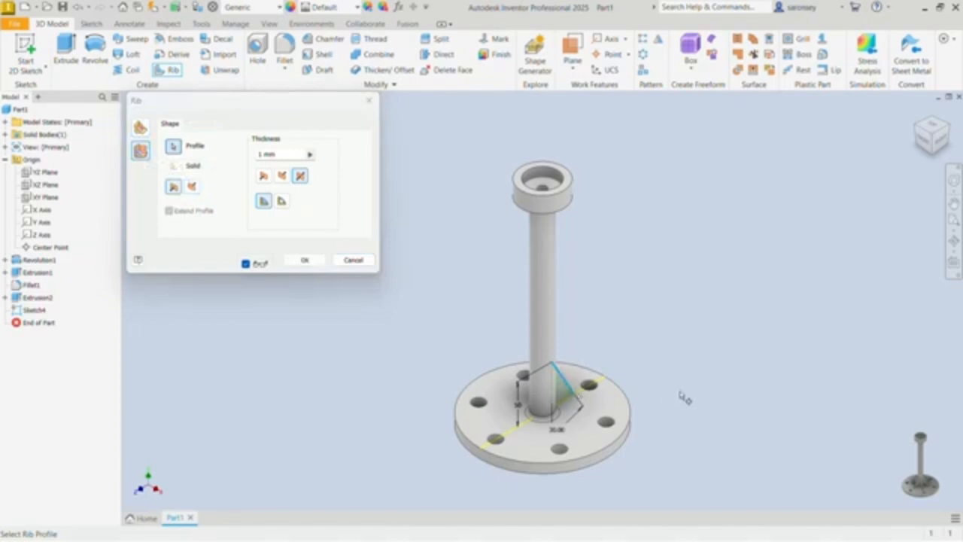
pyautogui.keyDown('shift'); pyautogui.moveTo(707, 428); pyautogui.dragTo(554, 432, button='middle'); pyautogui.keyUp('shift')
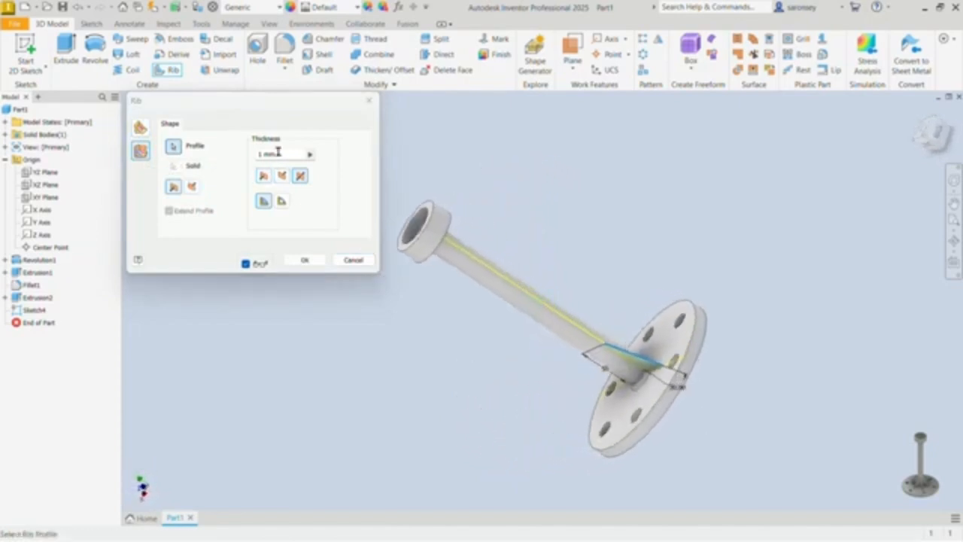
pyautogui.moveTo(279, 154); pyautogui.dragTo(255, 160)
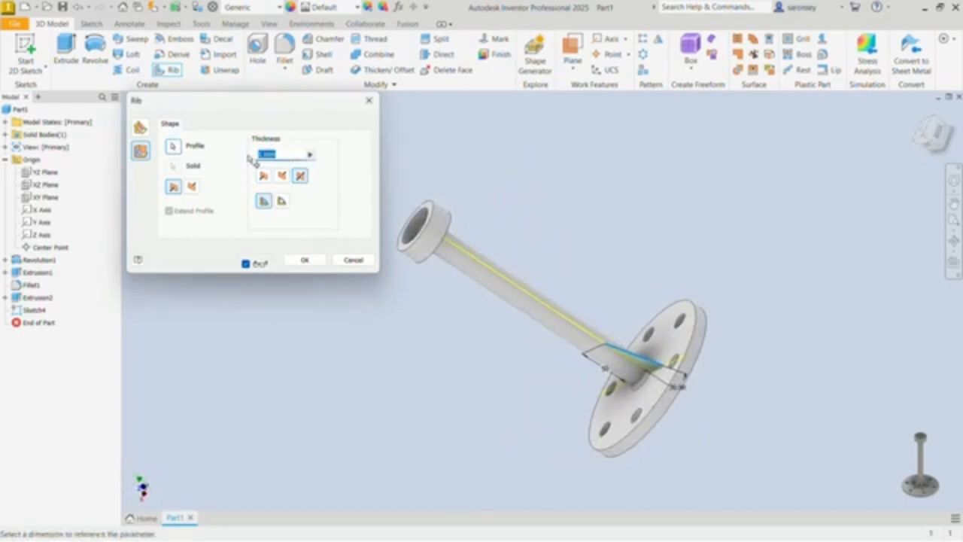
pyautogui.write('6')
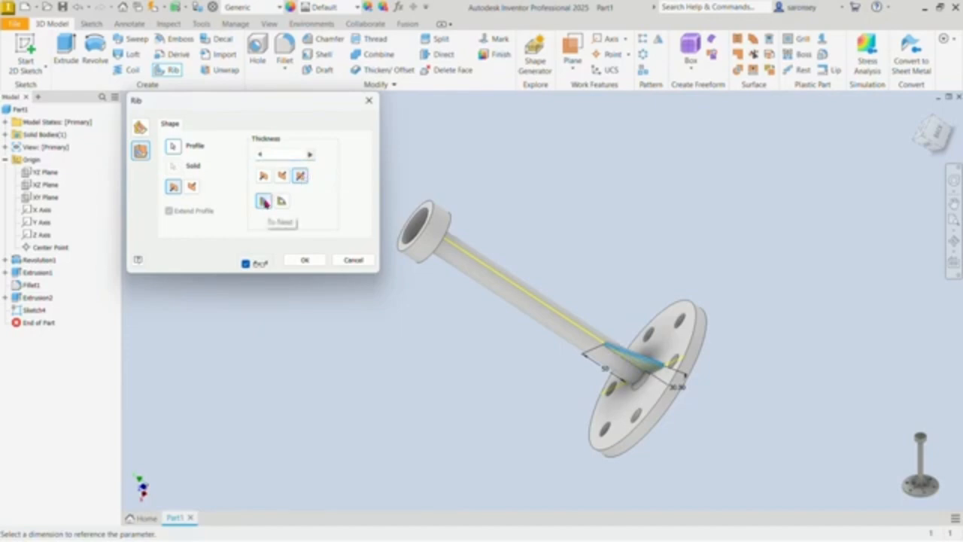
pyautogui.click(305, 260)
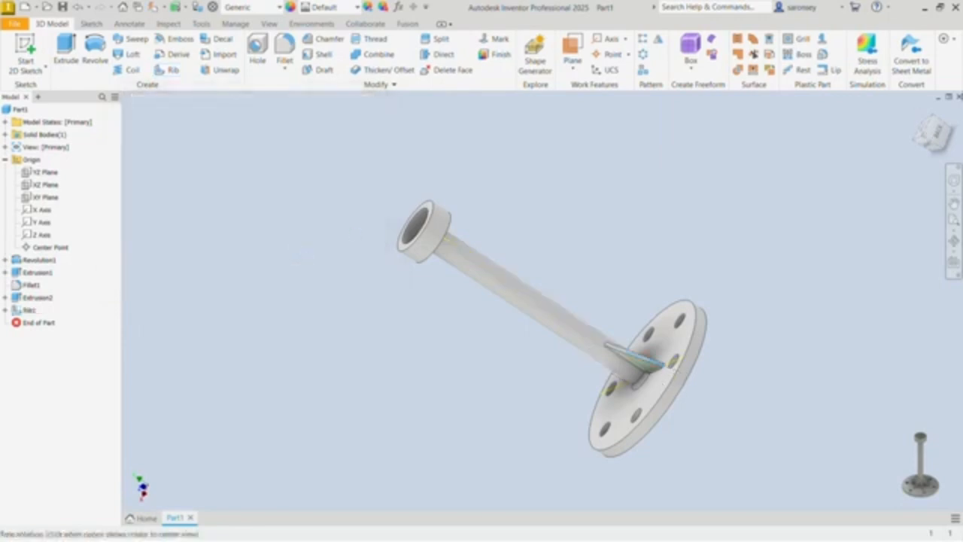
# Step: Create a circular pattern of six ribs over 360 degrees around the post's axis
pyautogui.click(917, 113)
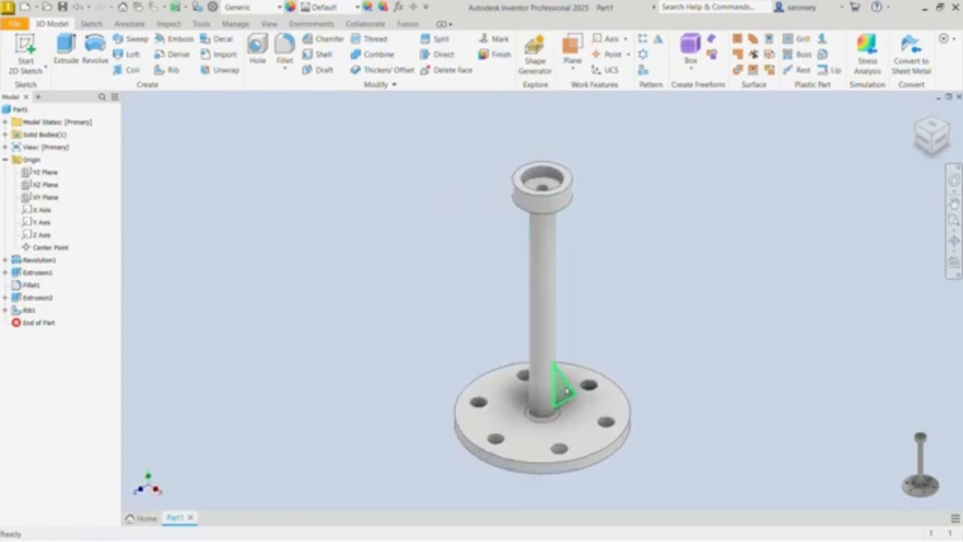
pyautogui.click(644, 55)
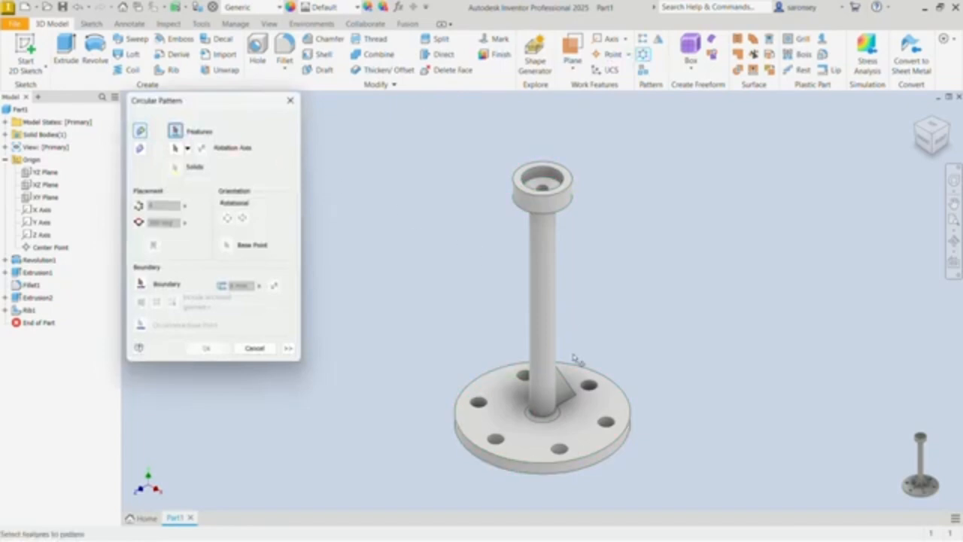
pyautogui.click(565, 388)
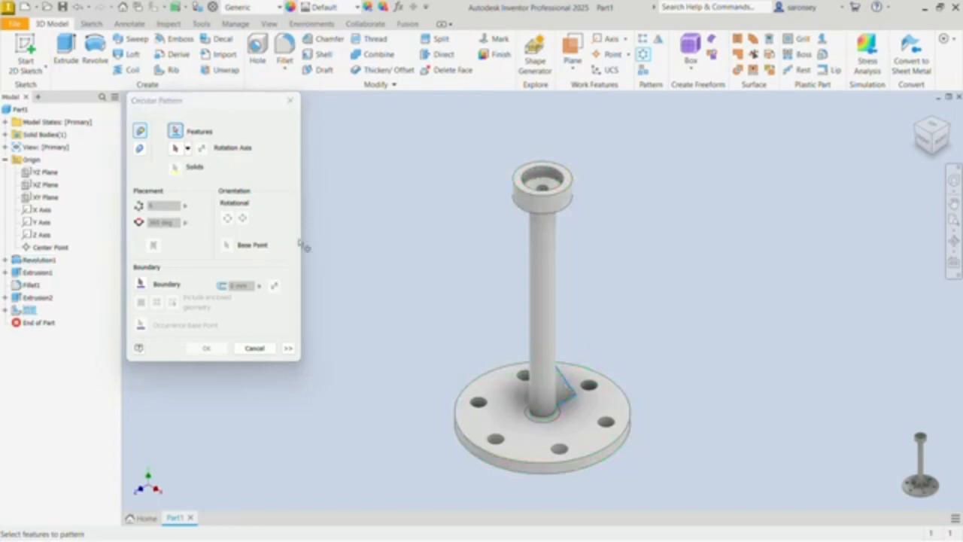
pyautogui.click(175, 149)
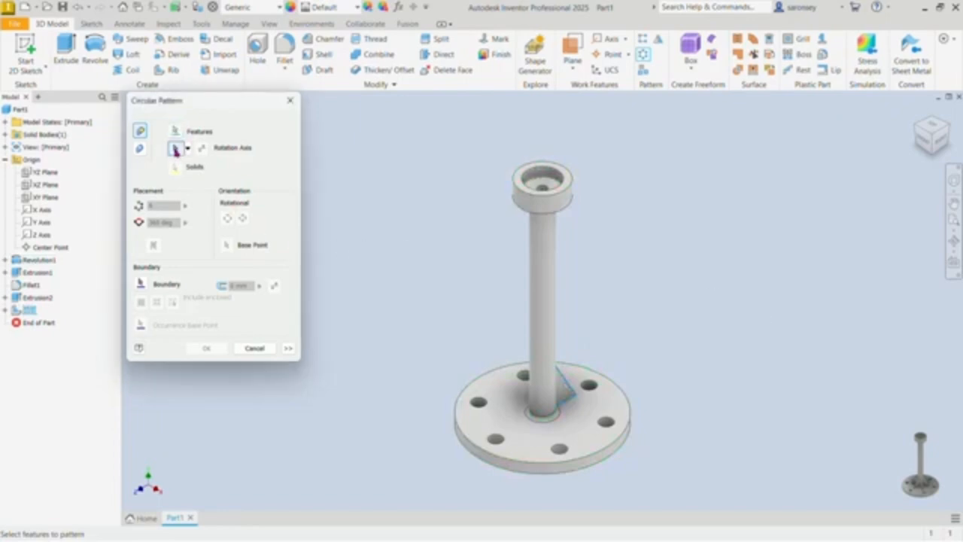
pyautogui.click(552, 307)
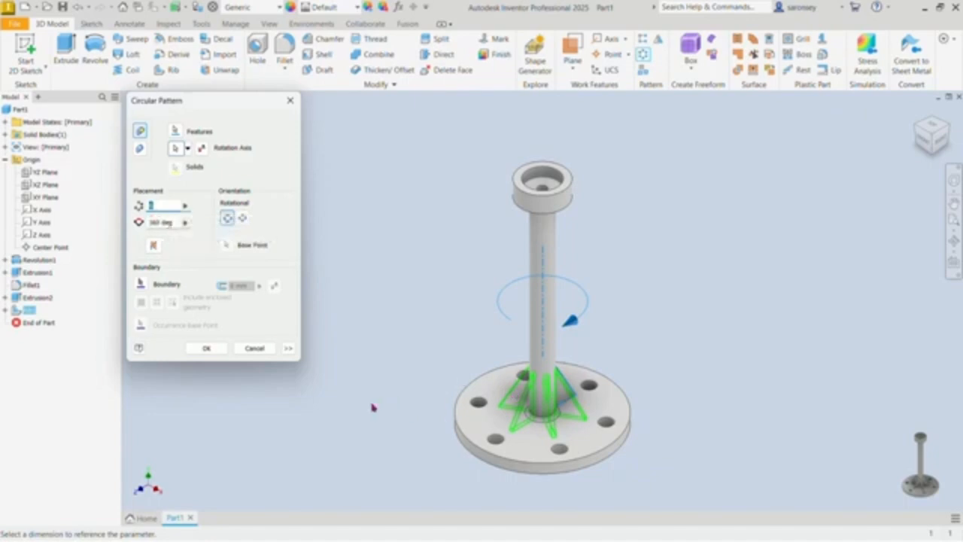
pyautogui.click(207, 348)
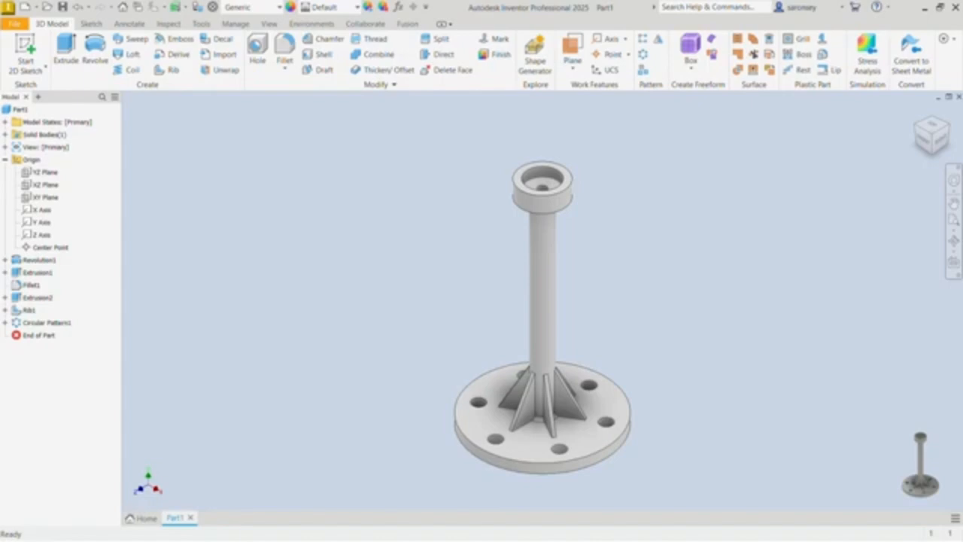
# Step: Fillet the head's outer top and bottom edges and the base disc's upper and lower rims with a 2 mm radius
pyautogui.click(293, 50)
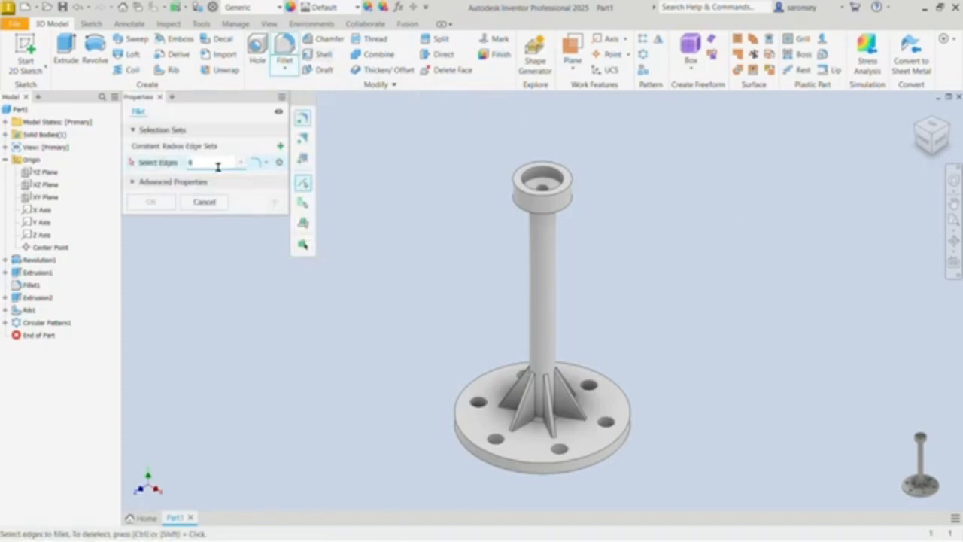
pyautogui.click(555, 200)
pyautogui.click(554, 200)
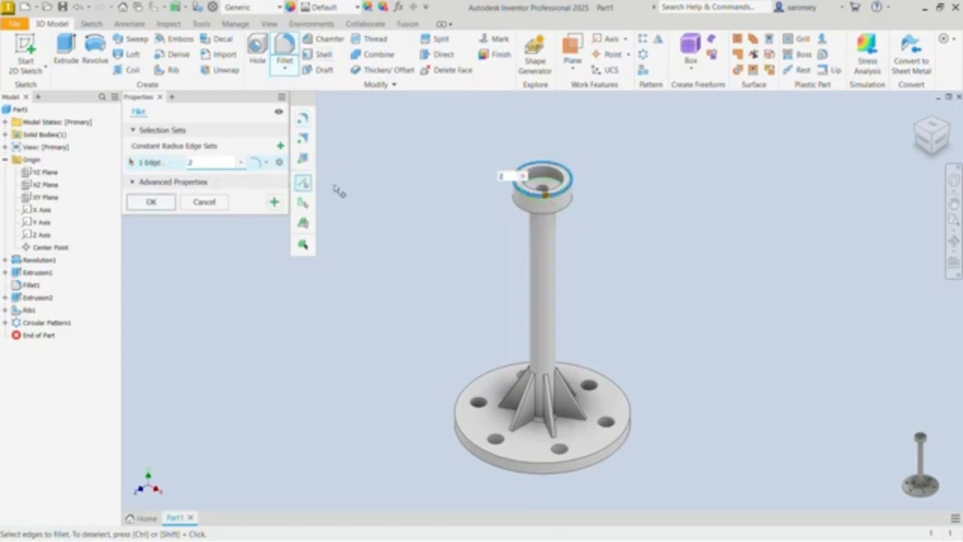
pyautogui.click(536, 213)
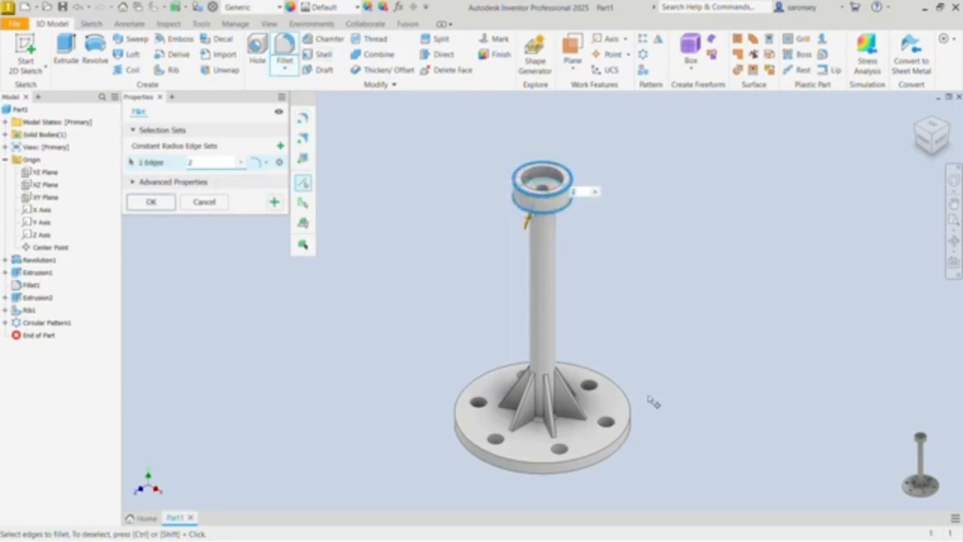
pyautogui.click(630, 430)
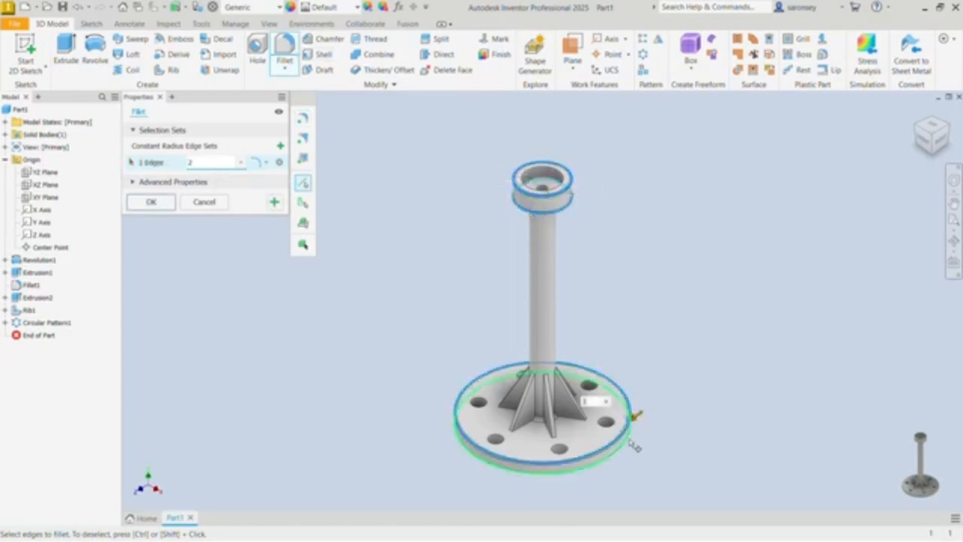
pyautogui.click(630, 444)
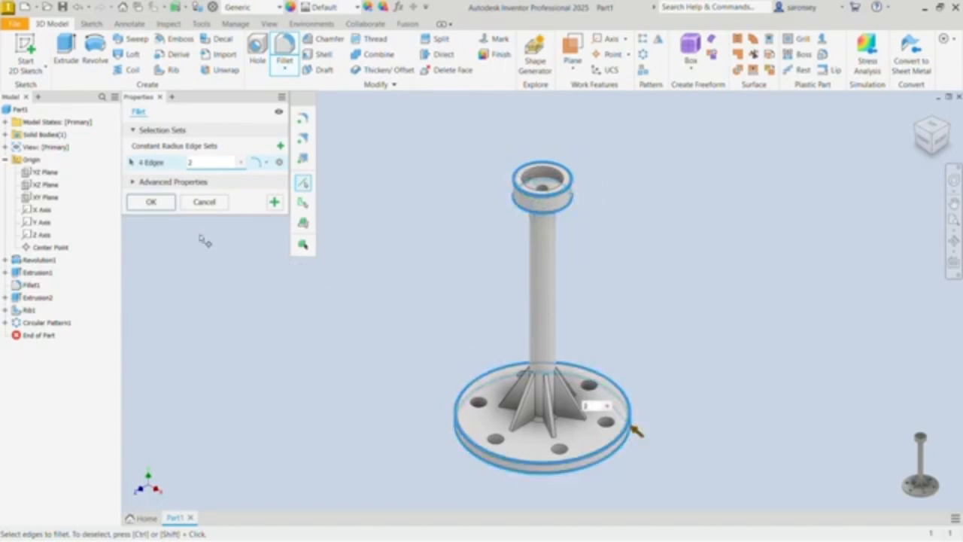
pyautogui.click(166, 204)
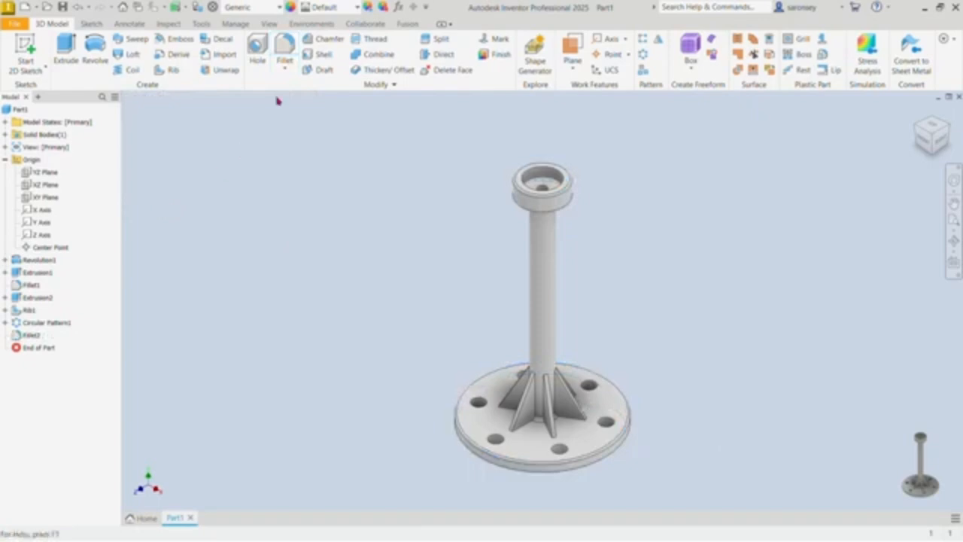
# Step: Apply the Galvanized appearance to the whole stand
pyautogui.click(357, 9)
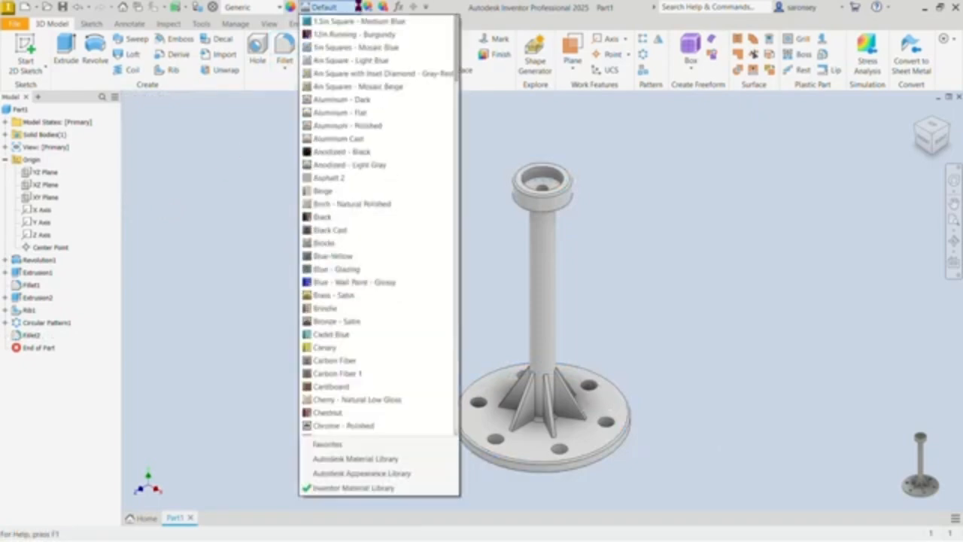
pyautogui.scroll(-10, 372, 89)
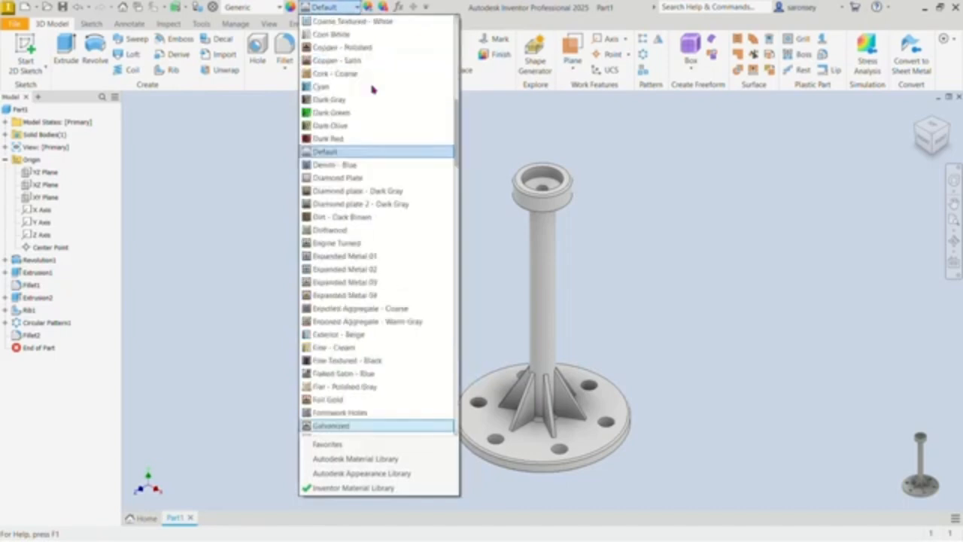
pyautogui.click(380, 426)
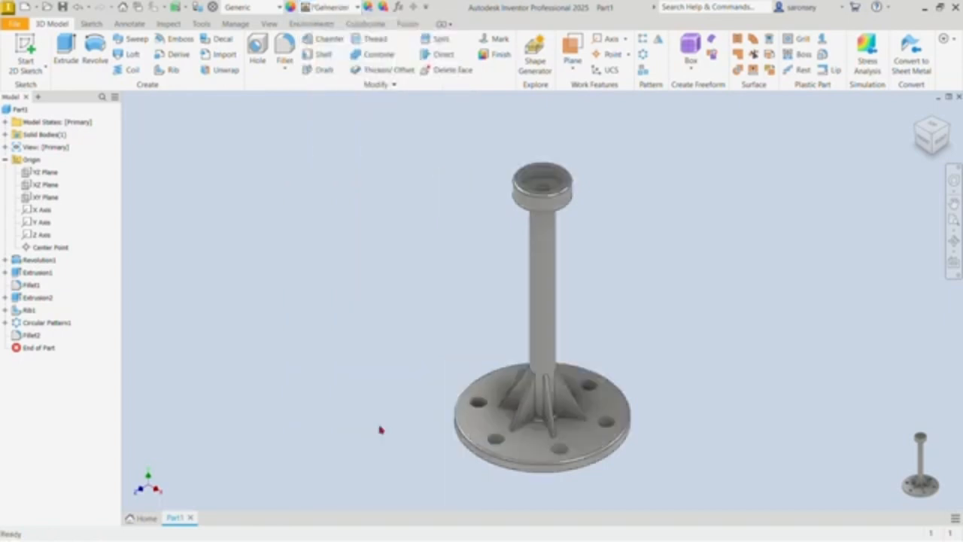
pyautogui.moveTo(711, 336); pyautogui.dragTo(688, 327, button='middle')
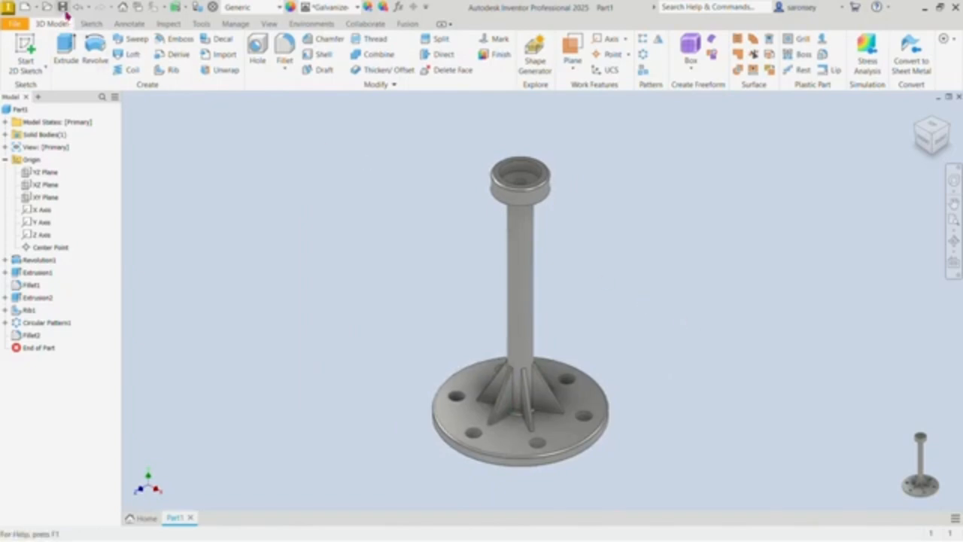
# Step: Save the part as "1. STAND" in the 15-03-2025 (WIND TURBINE) folder
pyautogui.click(65, 10)
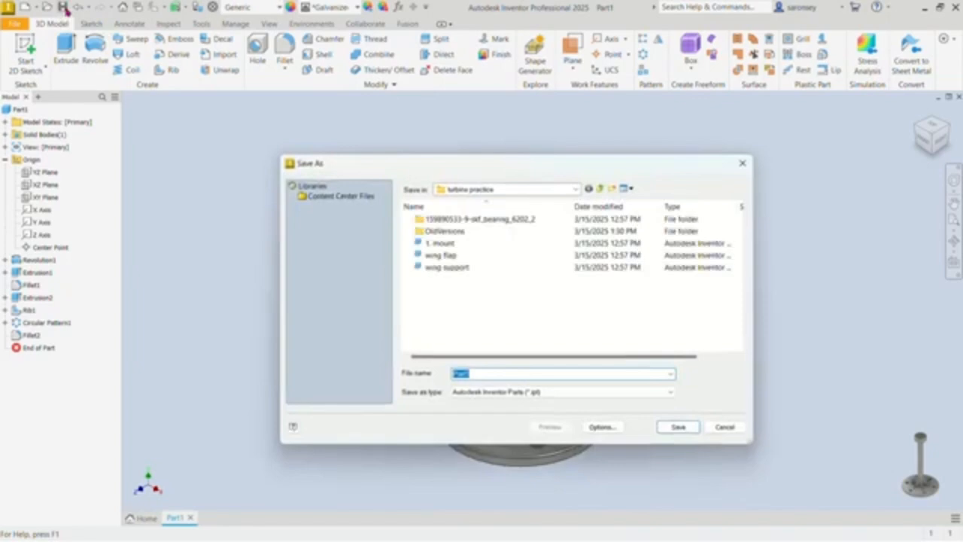
pyautogui.doubleClick(453, 243)
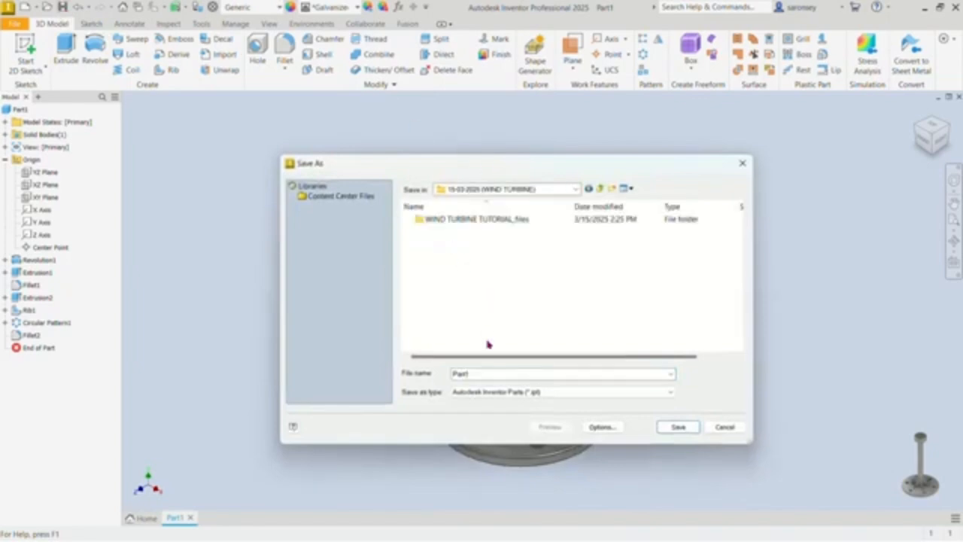
pyautogui.doubleClick(460, 375)
pyautogui.write('S')
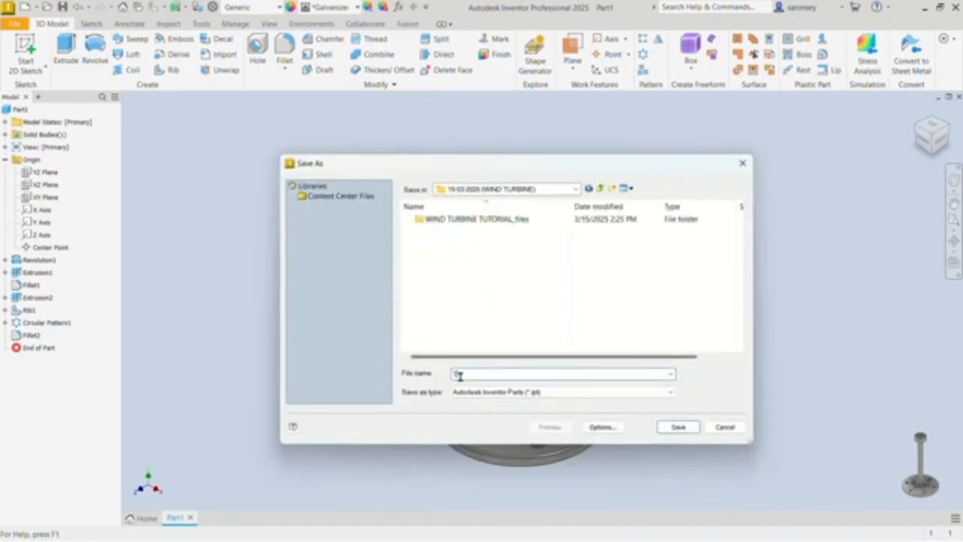
pyautogui.write('. STAND')
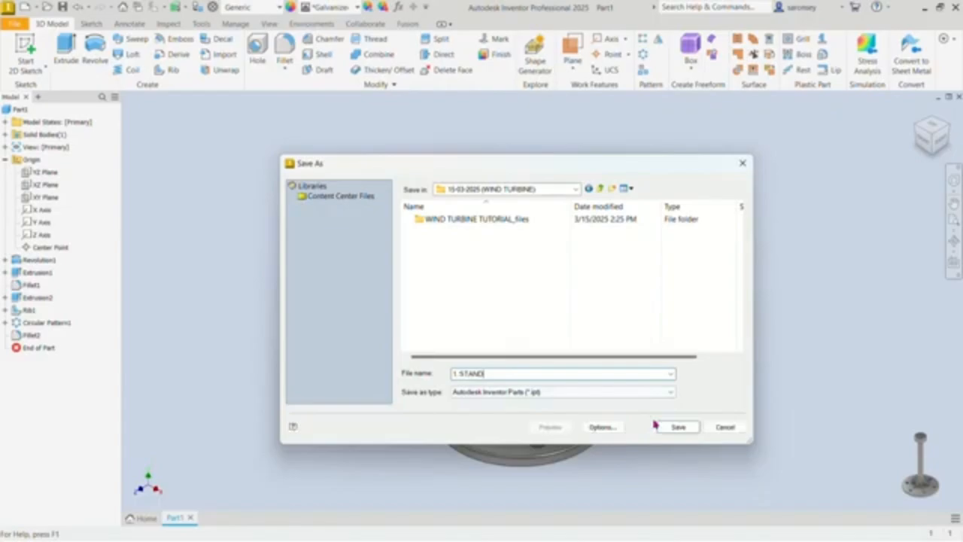
pyautogui.click(674, 426)
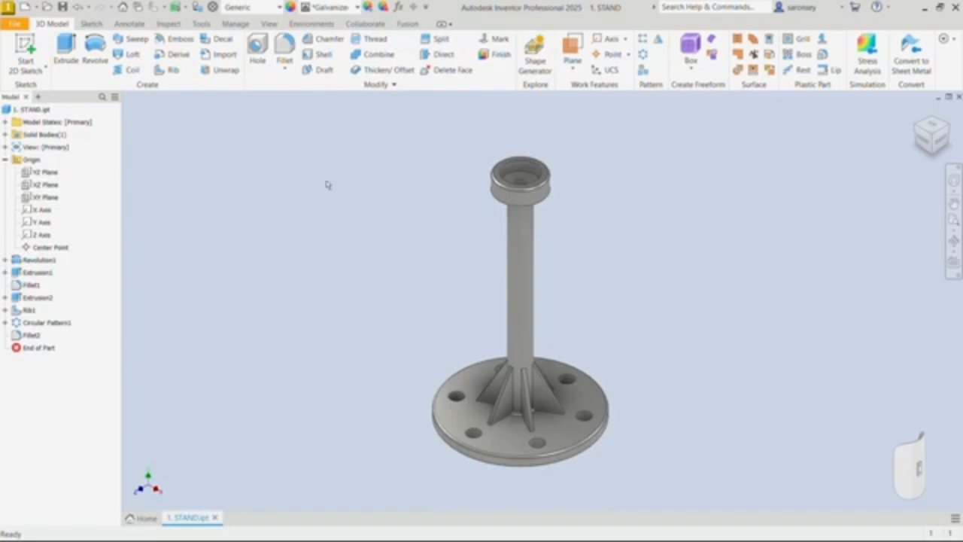
# Step: Create a new part from the metric Standard (mm).ipt template and start a sketch on the horizontal XZ plane
pyautogui.click(24, 8)
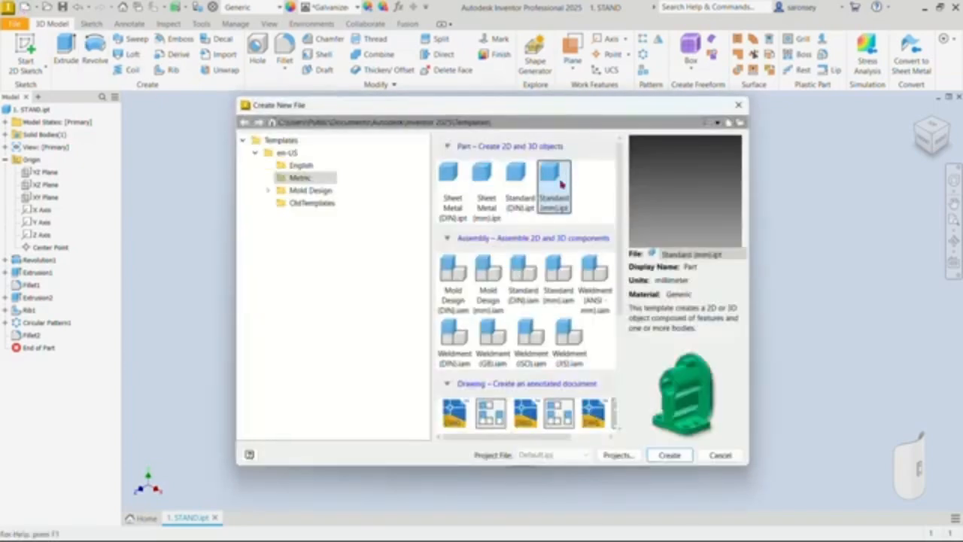
pyautogui.click(669, 455)
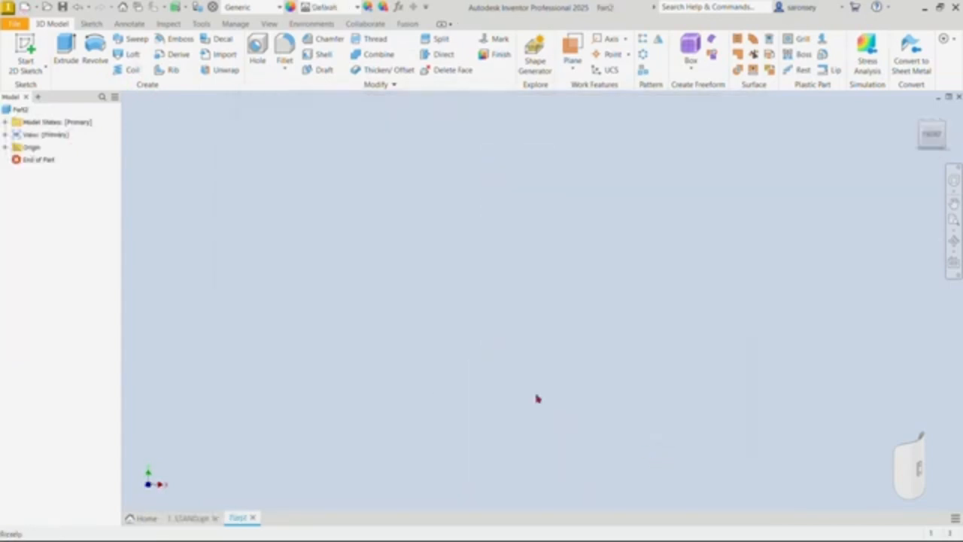
pyautogui.click(27, 47)
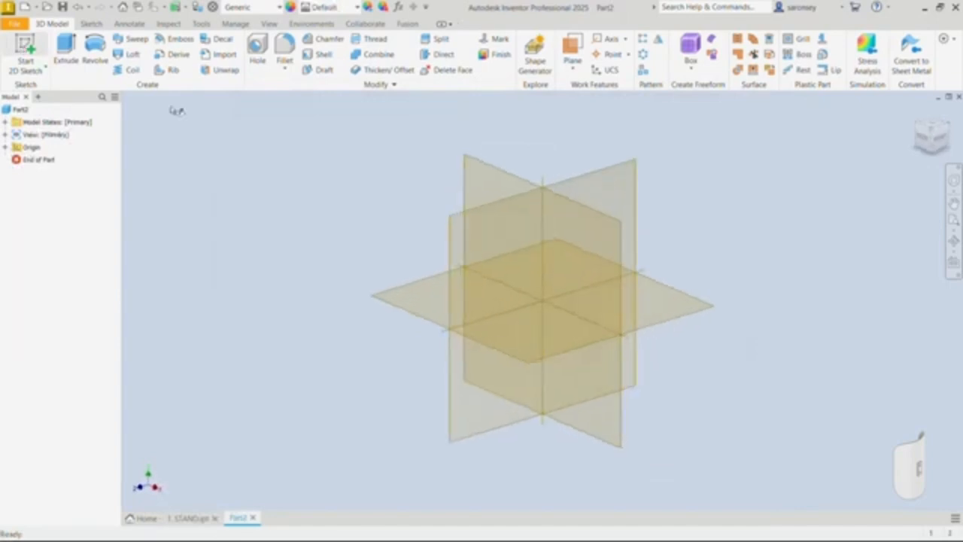
pyautogui.click(438, 288)
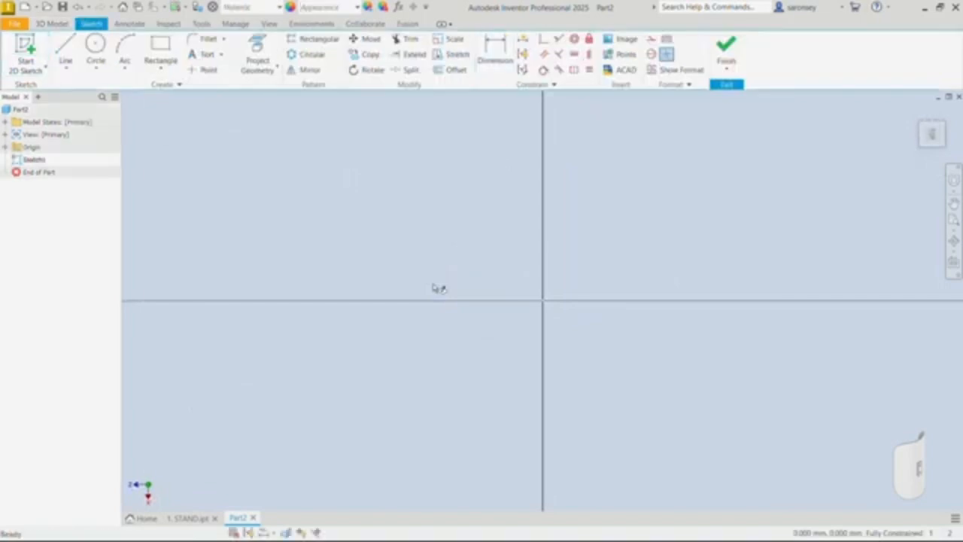
# Step: Sketch two concentric circles centred on the origin, with diameters of 100 mm and 104 mm
pyautogui.click(95, 44)
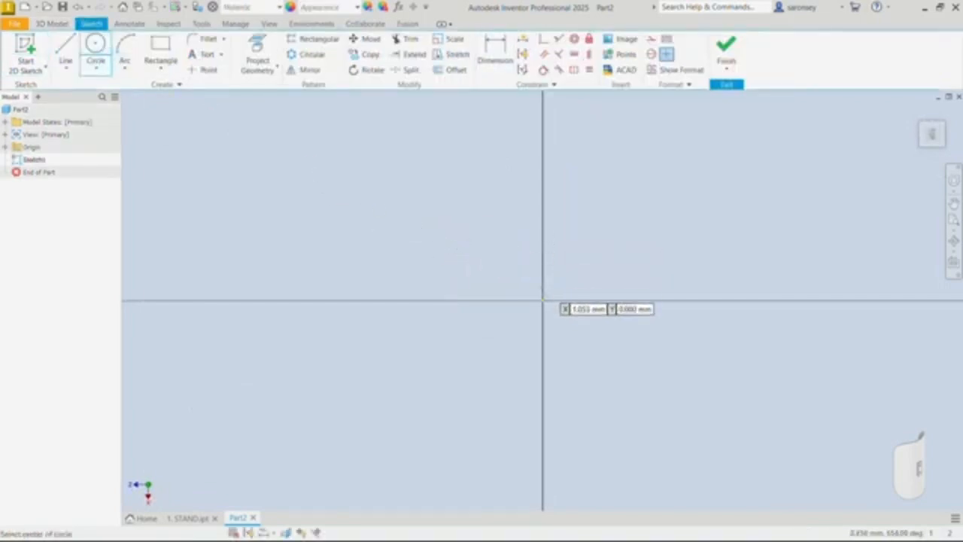
pyautogui.click(542, 301)
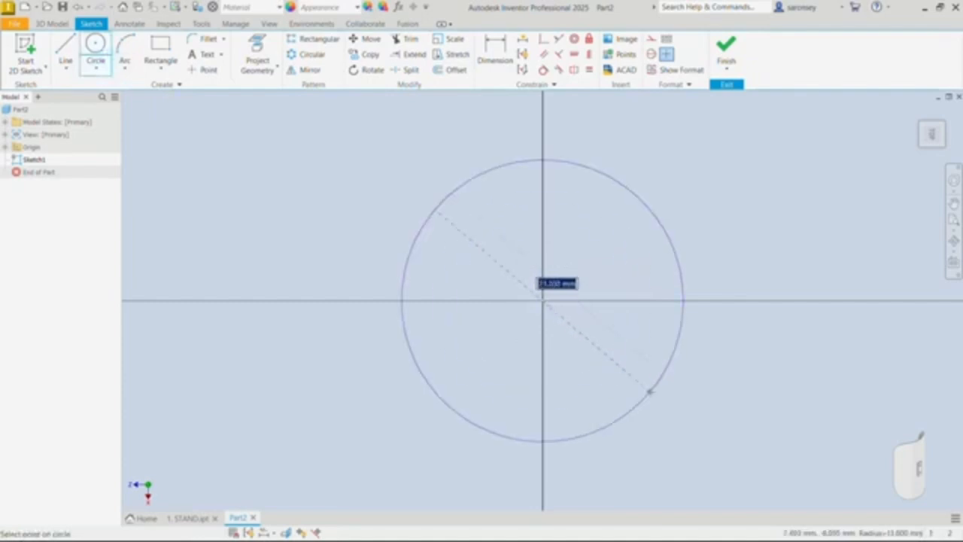
pyautogui.press('BackSpace')
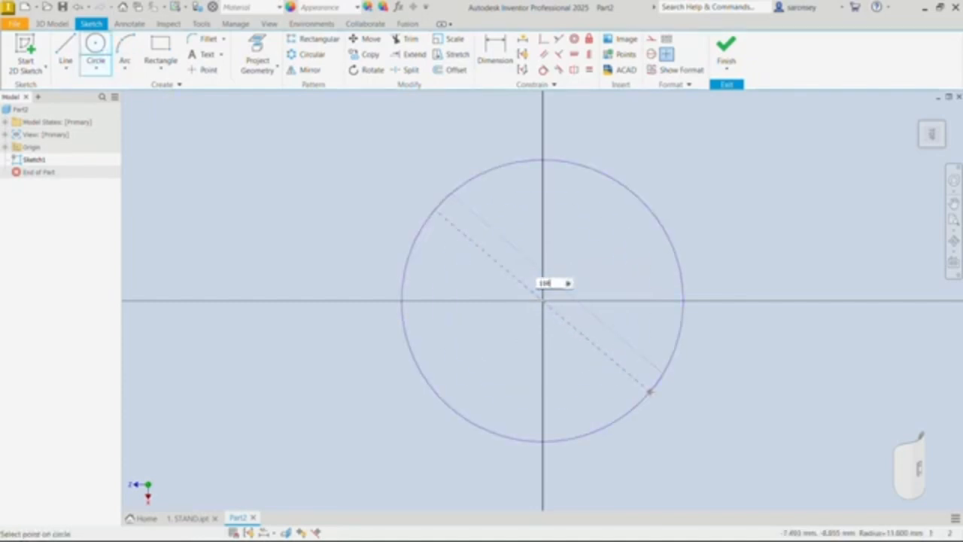
pyautogui.write('100')
pyautogui.press('Return')
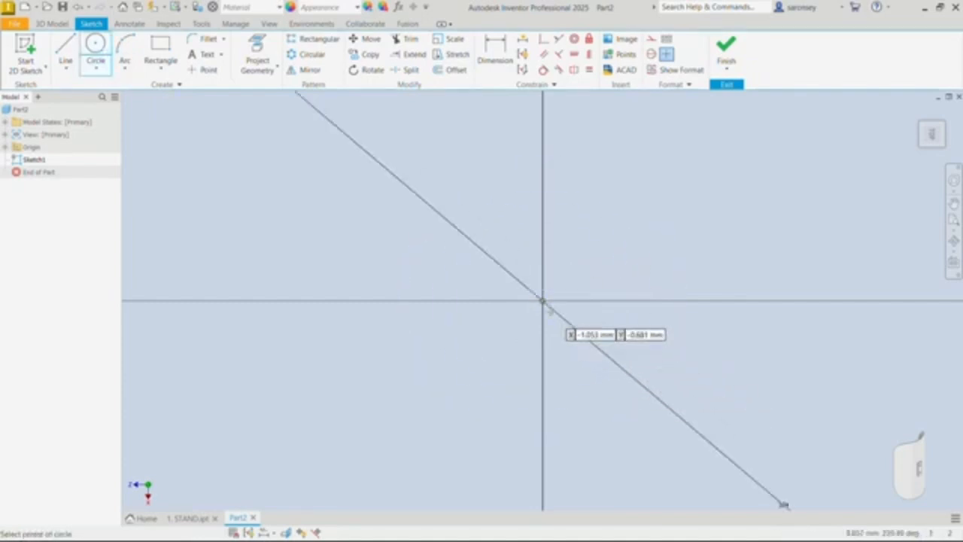
pyautogui.click(542, 301)
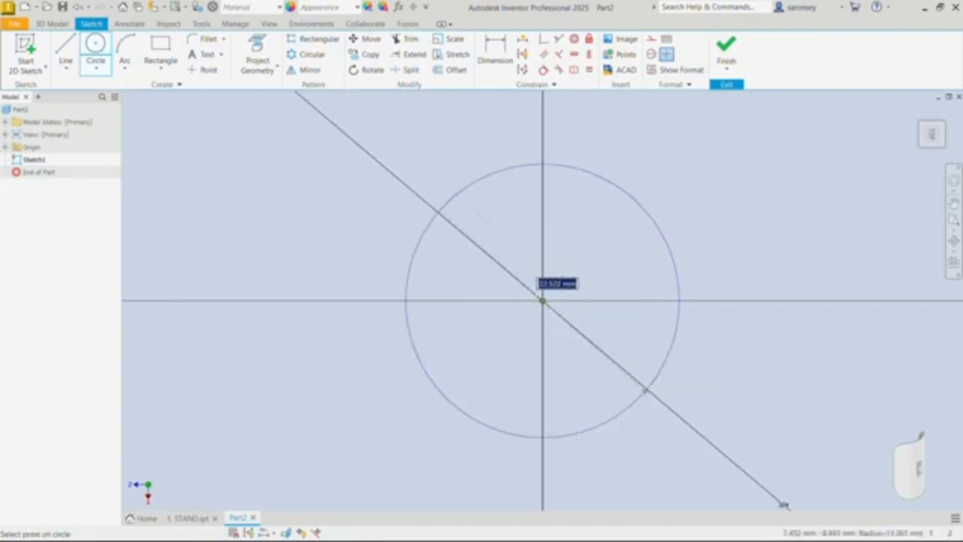
pyautogui.press('BackSpace')
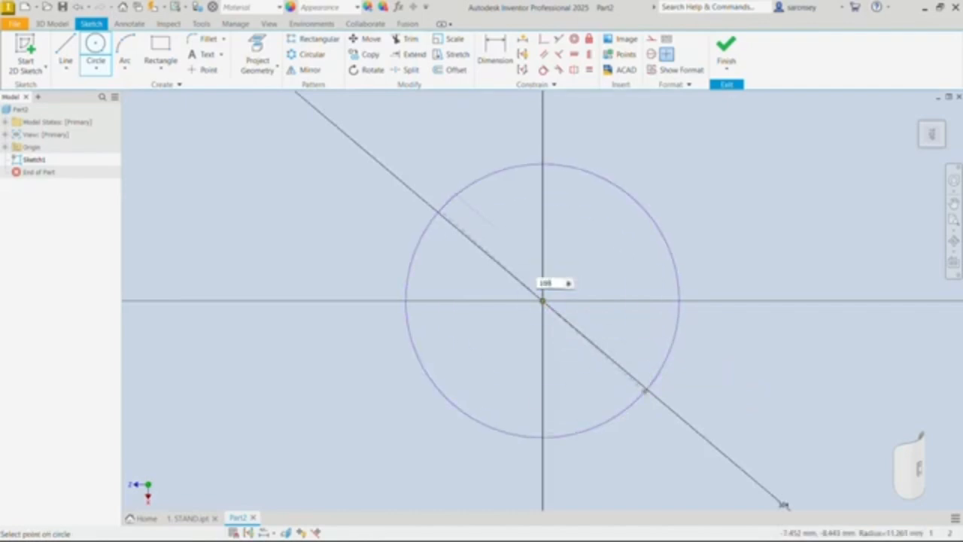
pyautogui.press('Return')
pyautogui.scroll(-2, 622, 368)
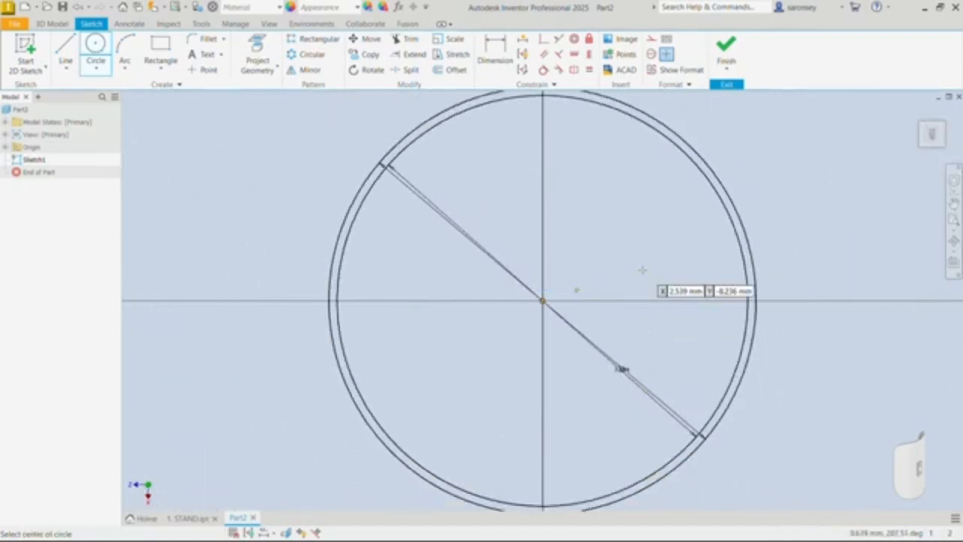
pyautogui.scroll(-1, 642, 269)
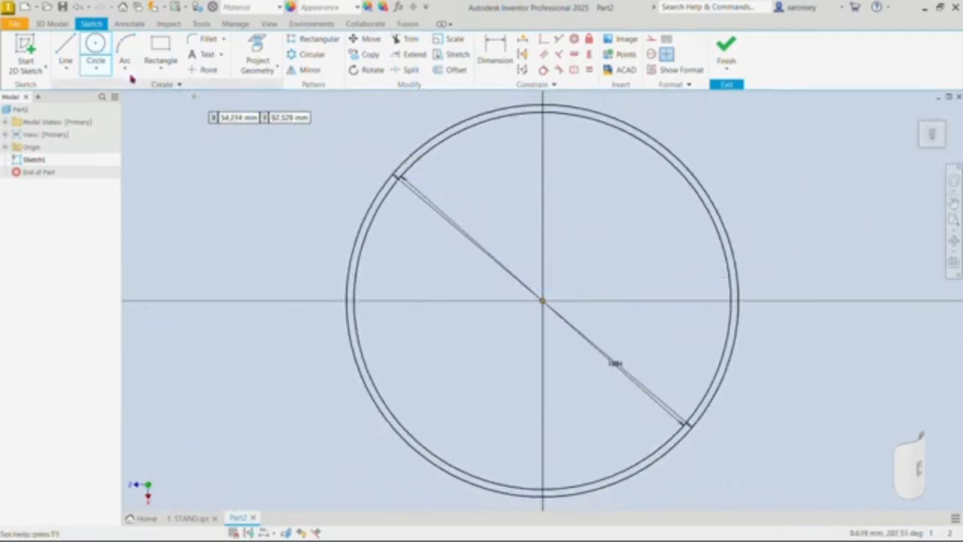
# Step: Draw a 104 mm vertical line across the outer circle, from its topmost to its bottommost point
pyautogui.click(65, 46)
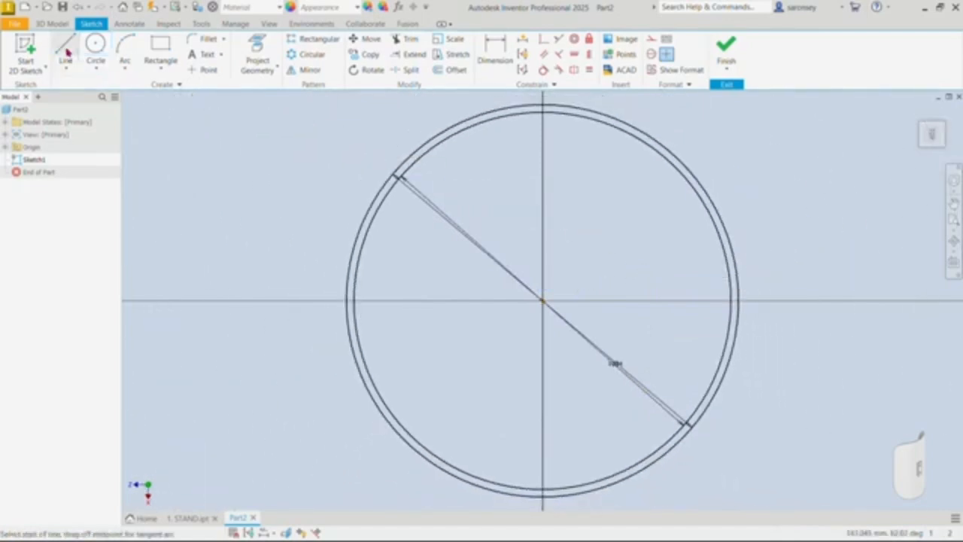
pyautogui.click(542, 110)
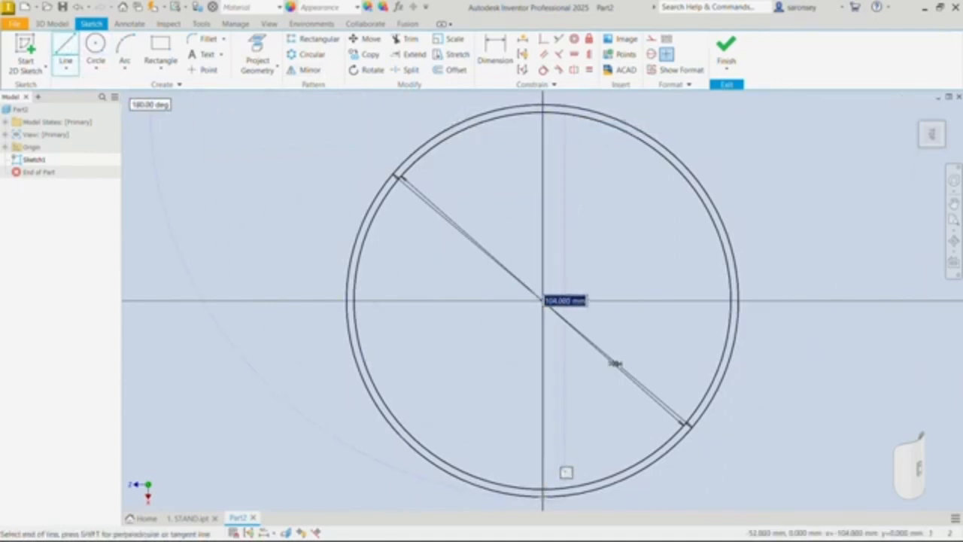
pyautogui.click(543, 497)
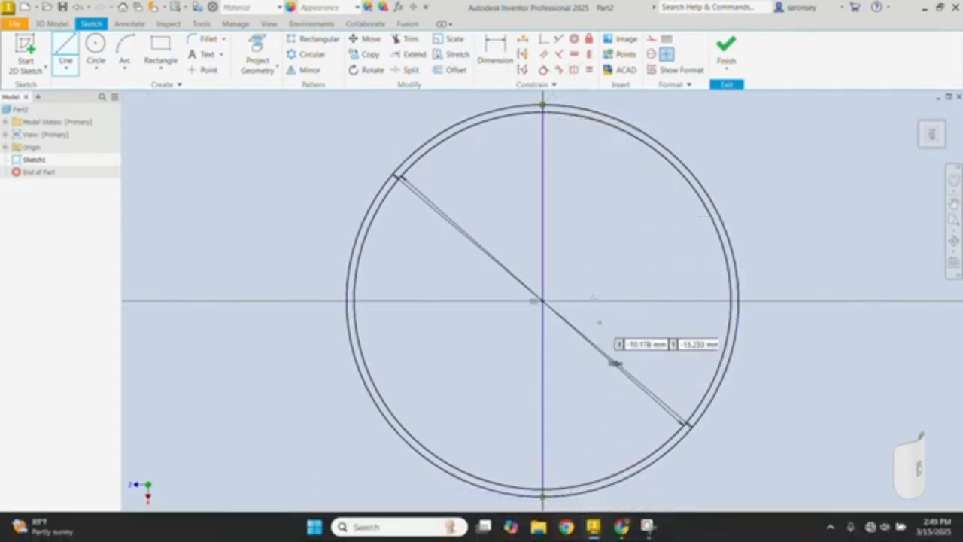
pyautogui.rightClick(591, 189)
pyautogui.click(632, 192)
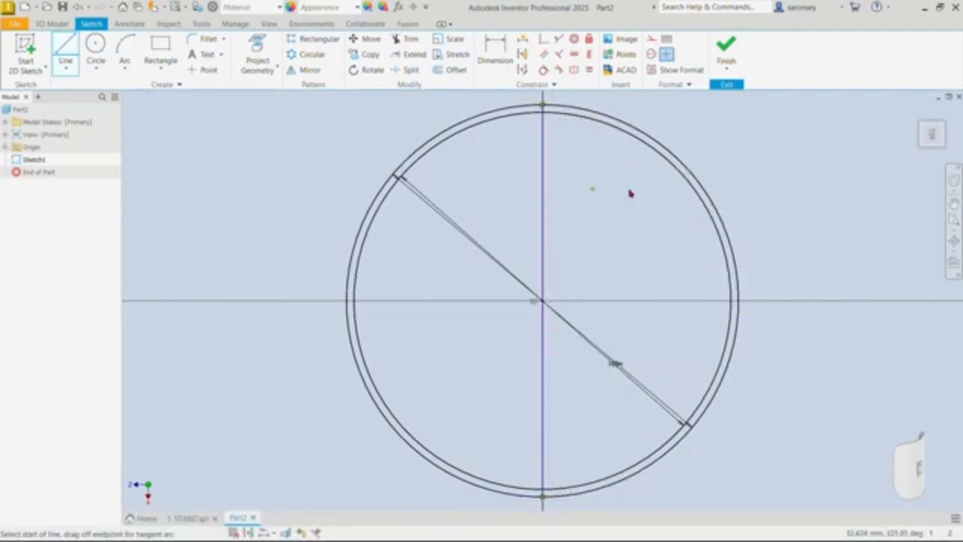
# Step: Move the vertical line off centre to test it, and make its midpoint coincident with the origin
pyautogui.click(542, 289)
pyautogui.moveTo(542, 288); pyautogui.dragTo(573, 286)
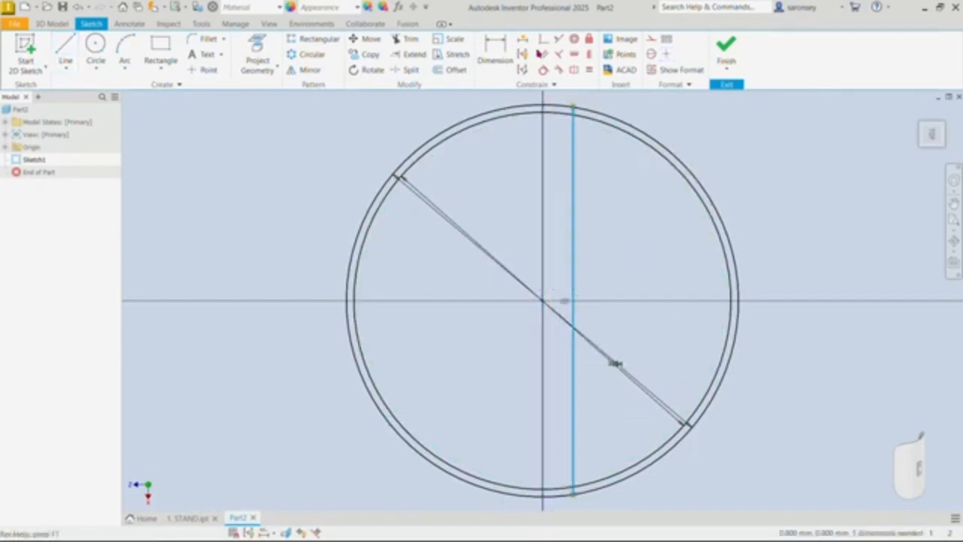
pyautogui.click(545, 38)
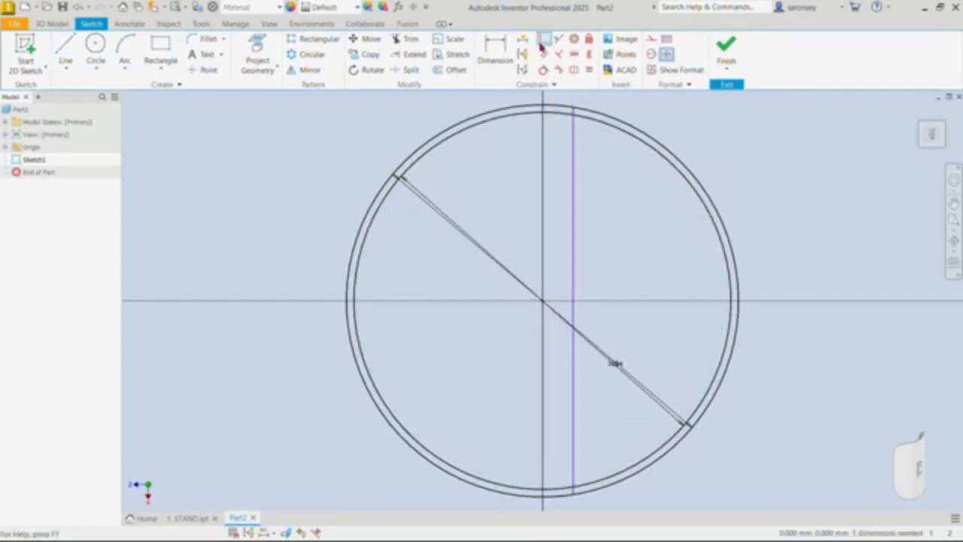
pyautogui.click(574, 302)
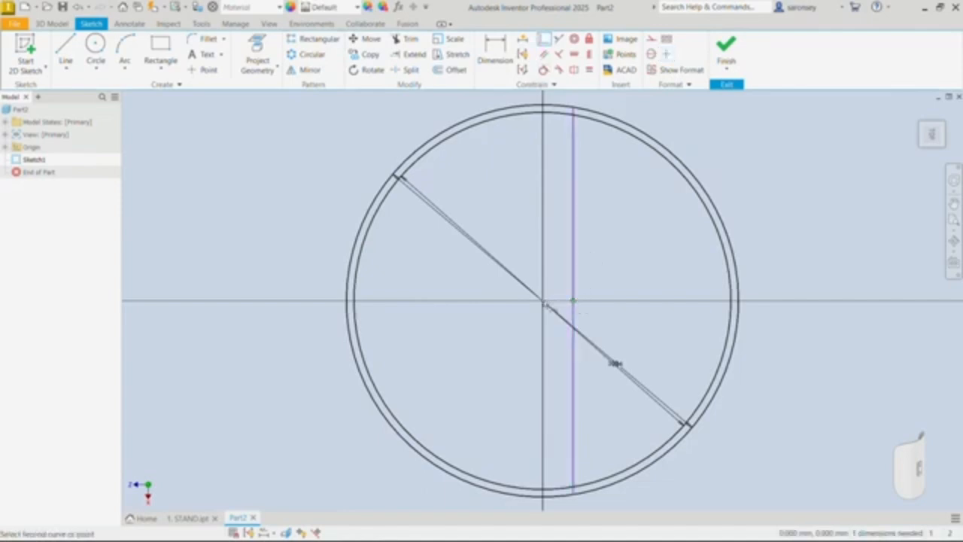
pyautogui.click(544, 302)
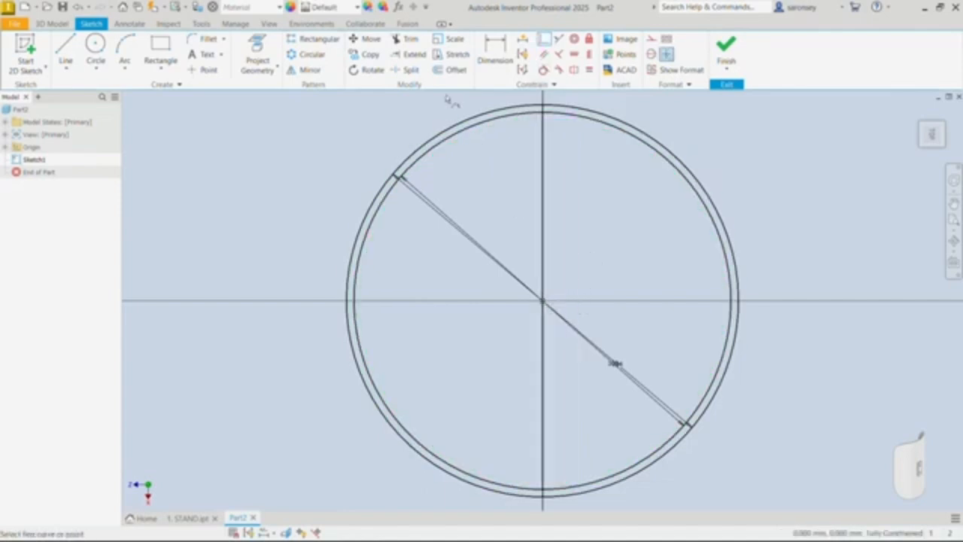
# Step: Trim away the half of both circles lying left of the vertical line, and finish the sketch
pyautogui.click(408, 38)
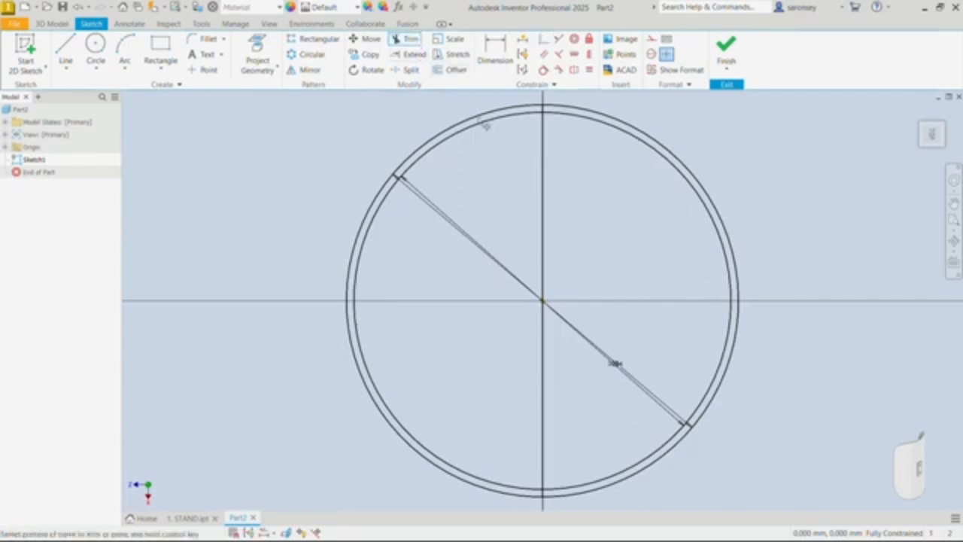
pyautogui.click(478, 127)
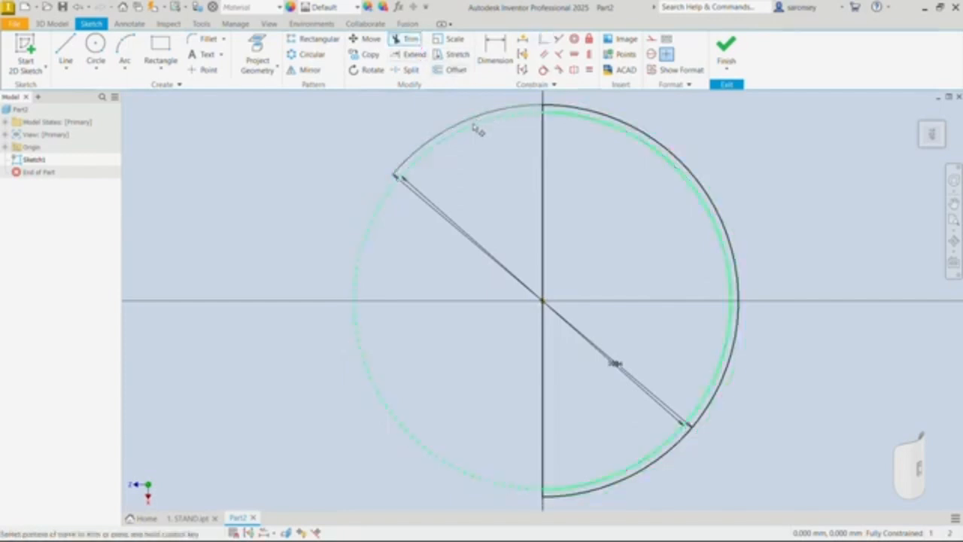
pyautogui.click(475, 128)
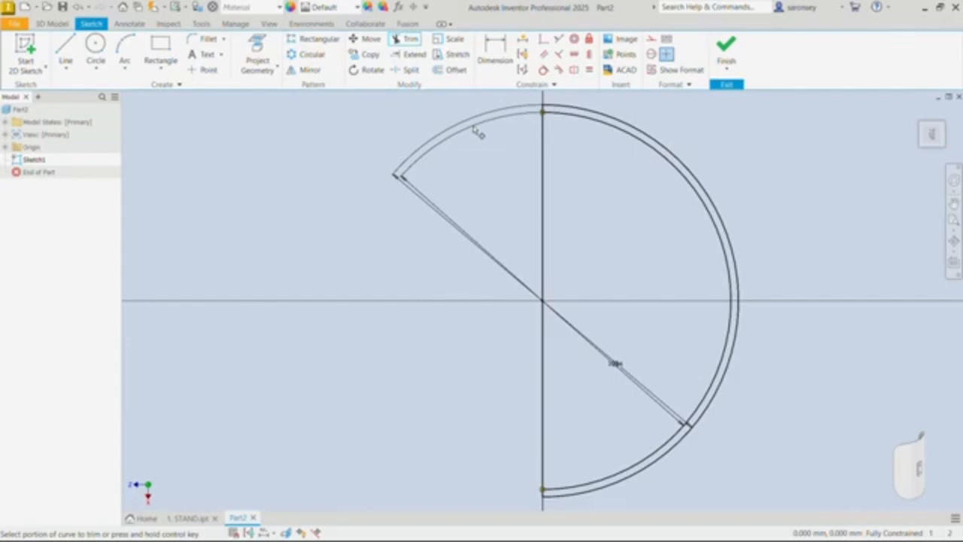
pyautogui.click(726, 51)
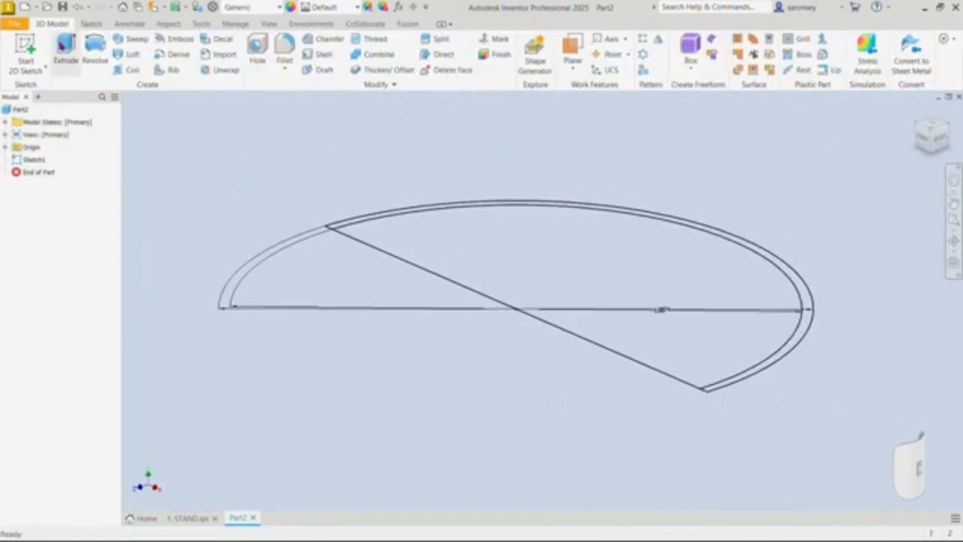
# Step: Extrude the half-ring profile symmetrically about the sketch plane by a total distance of 200 mm
pyautogui.click(65, 46)
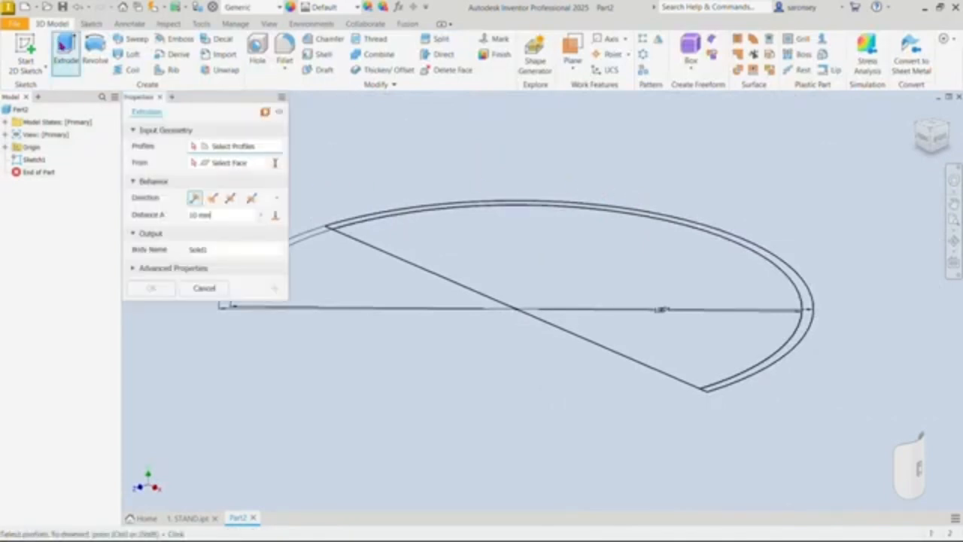
pyautogui.scroll(3, 383, 212)
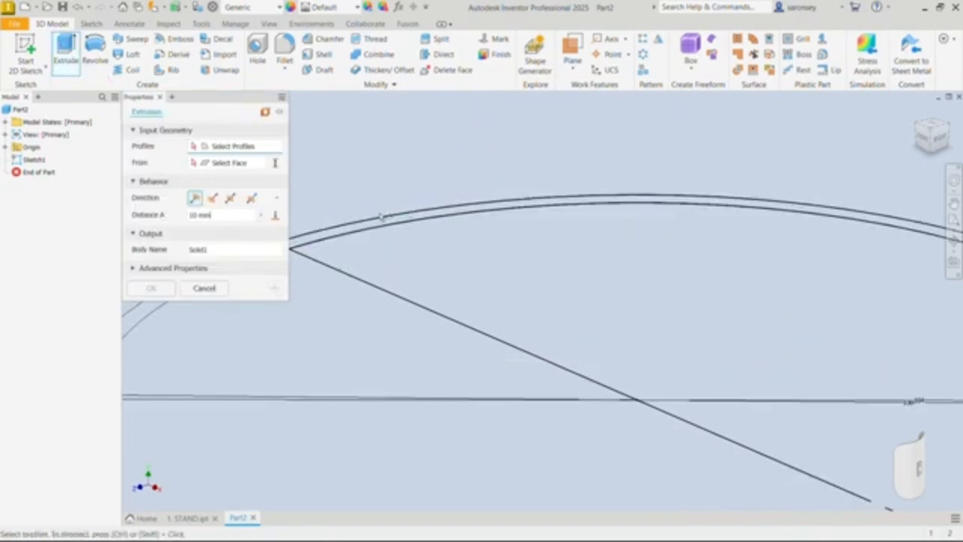
pyautogui.scroll(3, 384, 219)
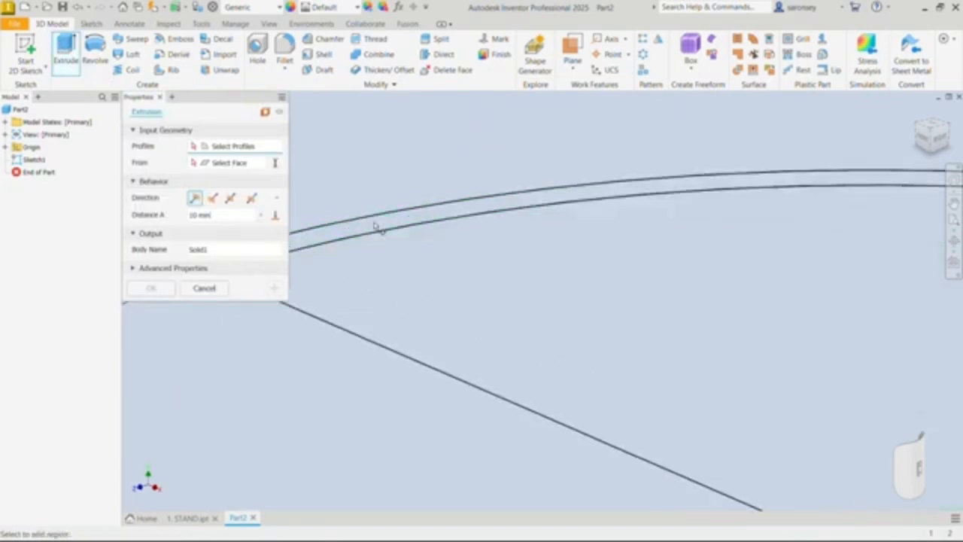
pyautogui.click(416, 216)
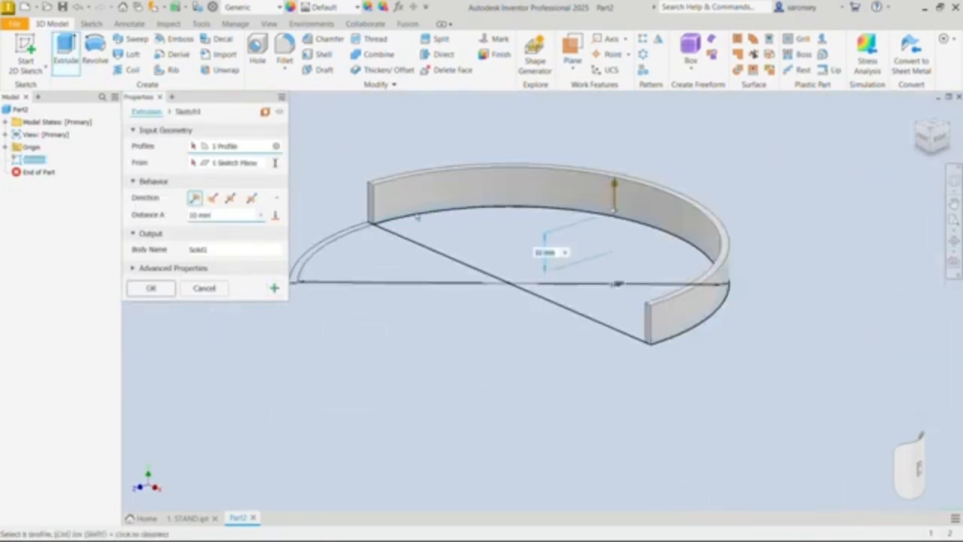
pyautogui.click(231, 198)
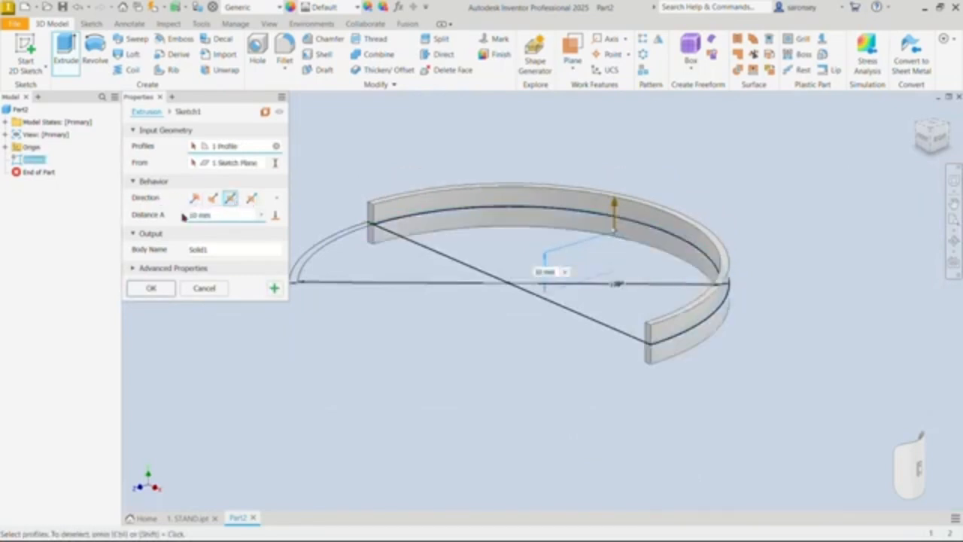
pyautogui.moveTo(213, 217); pyautogui.dragTo(187, 222)
pyautogui.write('22')
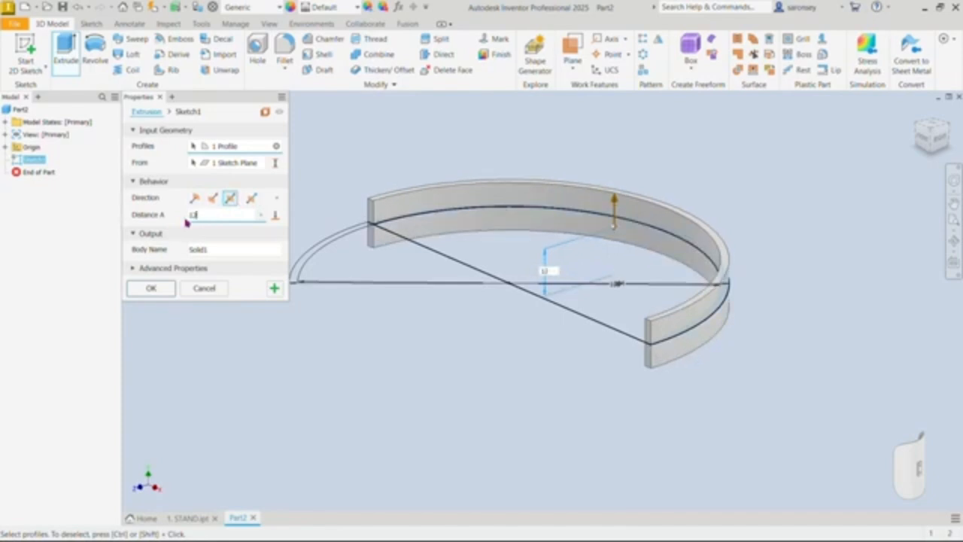
pyautogui.press('BackSpace')
pyautogui.press('BackSpace')
pyautogui.write('200')
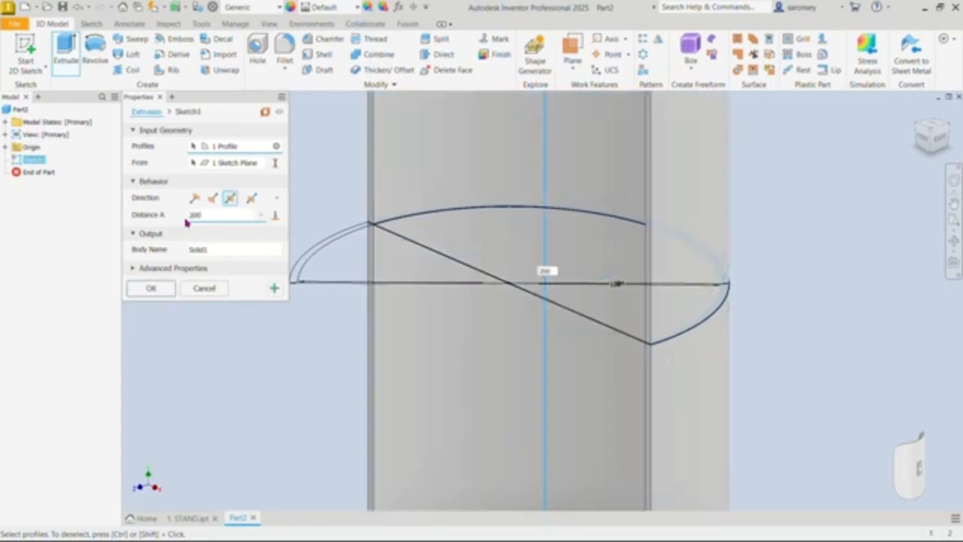
pyautogui.click(166, 290)
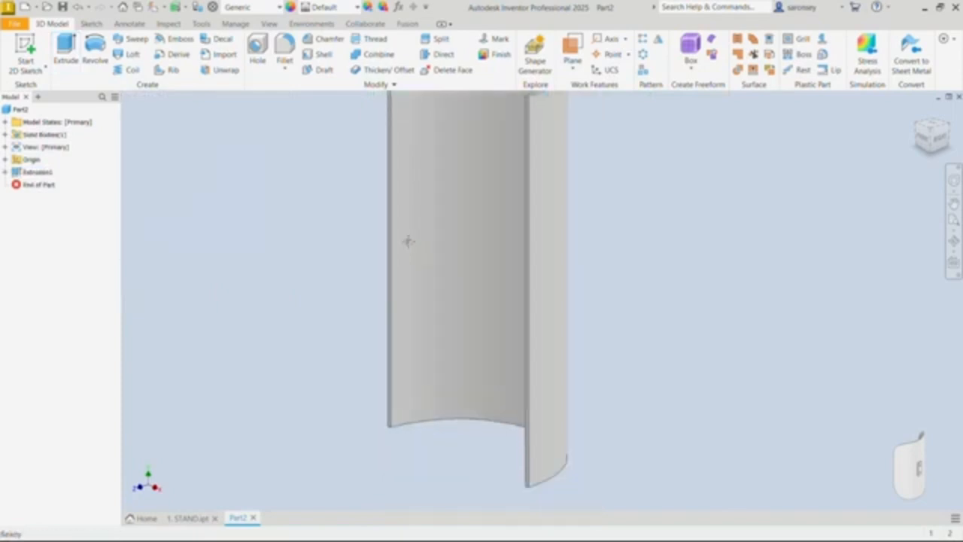
# Step: Start a fillet with a 45 mm radius and select the short edges at both upper corners of the half-cylinder shell
pyautogui.scroll(-3, 437, 230)
pyautogui.moveTo(437, 231); pyautogui.dragTo(452, 301, button='middle')
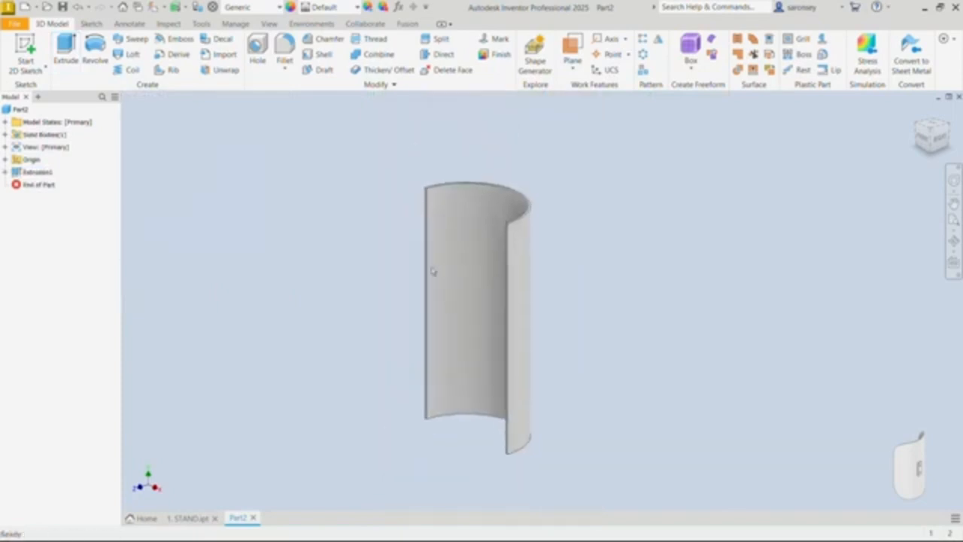
pyautogui.click(290, 51)
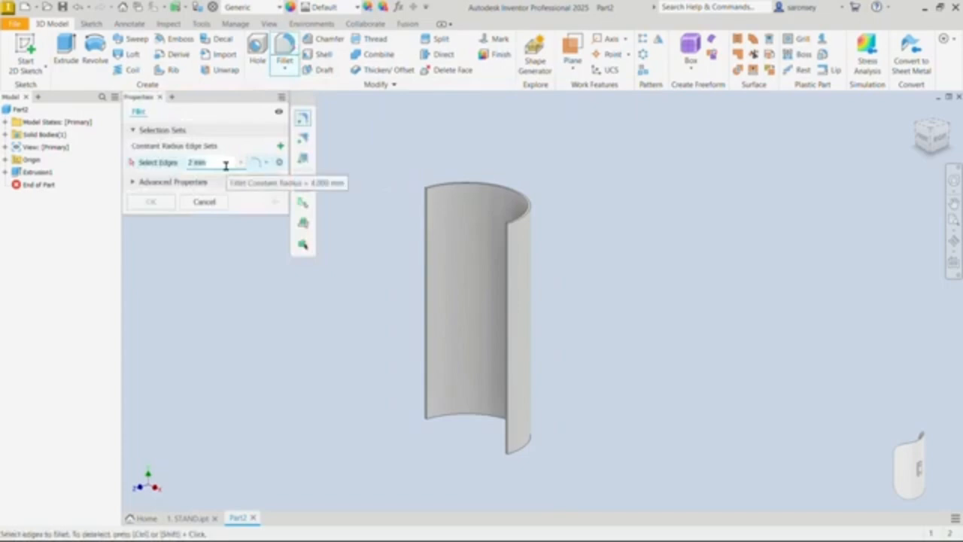
pyautogui.write('8')
pyautogui.scroll(-6, 423, 188)
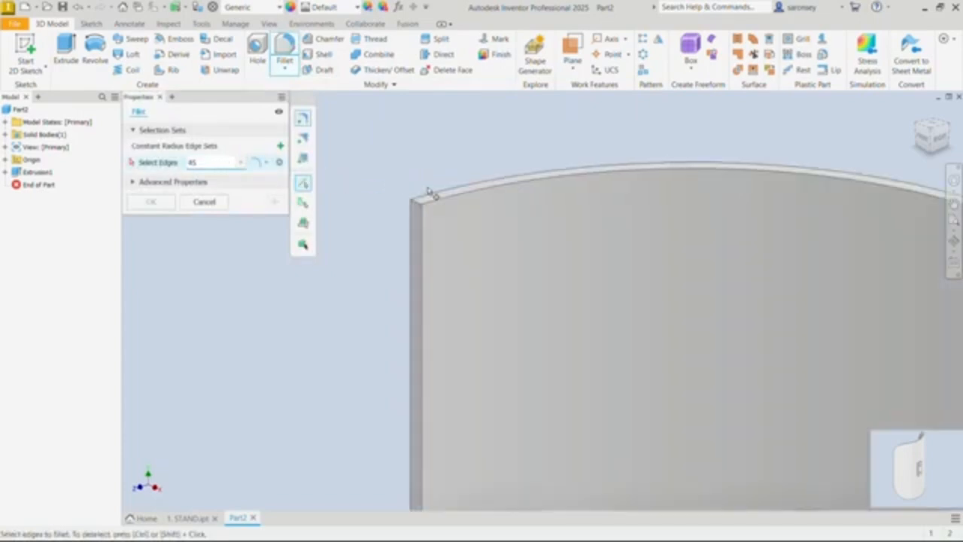
pyautogui.click(411, 210)
pyautogui.scroll(6, 567, 408)
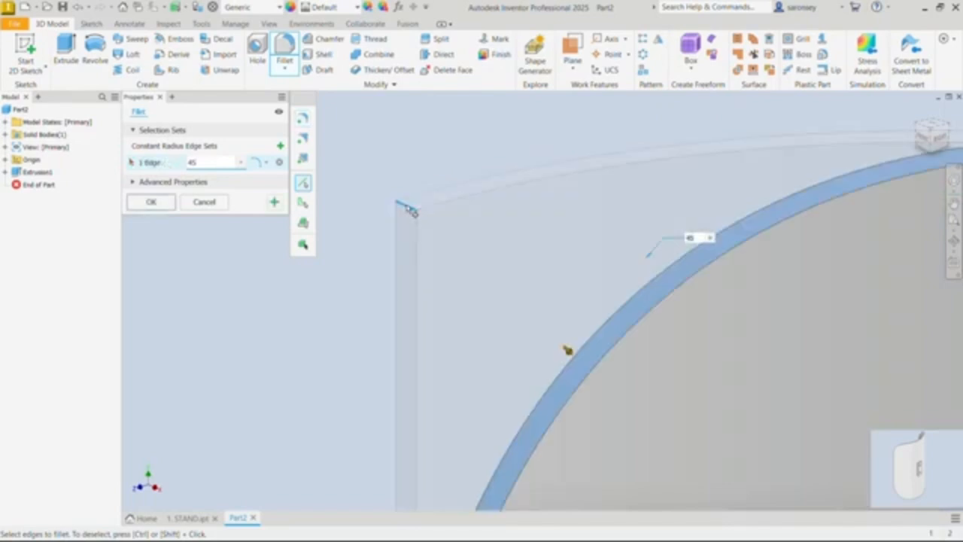
pyautogui.scroll(-3, 572, 292)
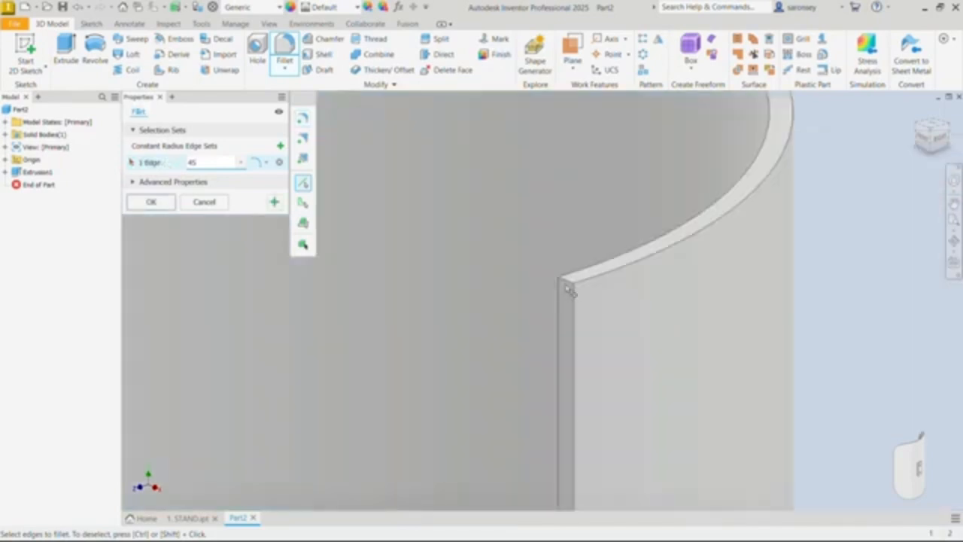
pyautogui.click(569, 287)
pyautogui.scroll(6, 576, 280)
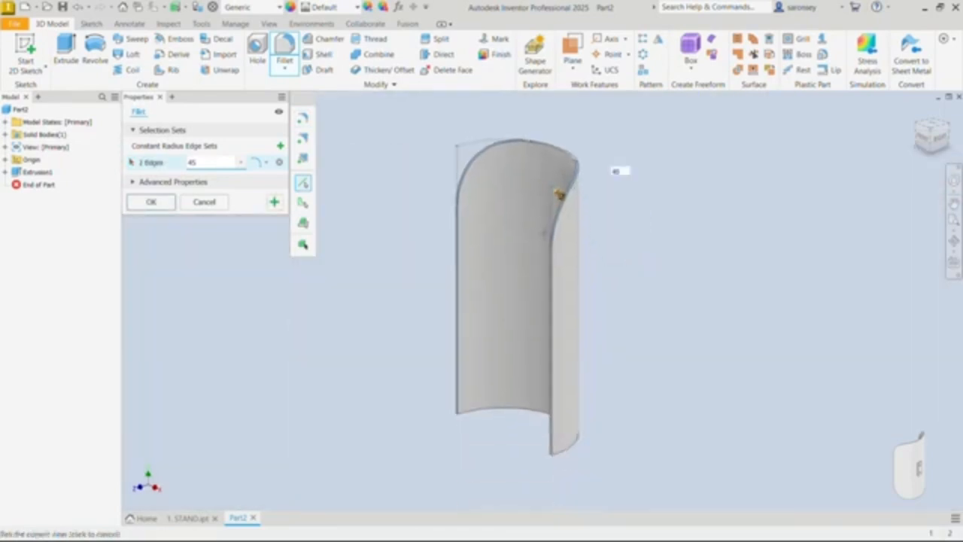
# Step: Add both lower corner edges to the fillet and apply it to all four corners with a 50 mm radius
pyautogui.scroll(-4, 466, 419)
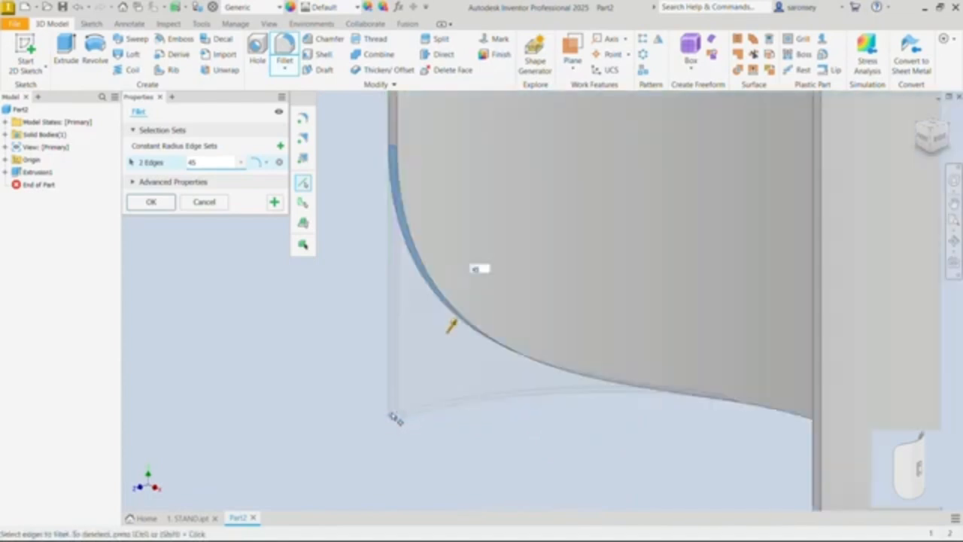
pyautogui.moveTo(630, 387); pyautogui.dragTo(464, 257, button='middle')
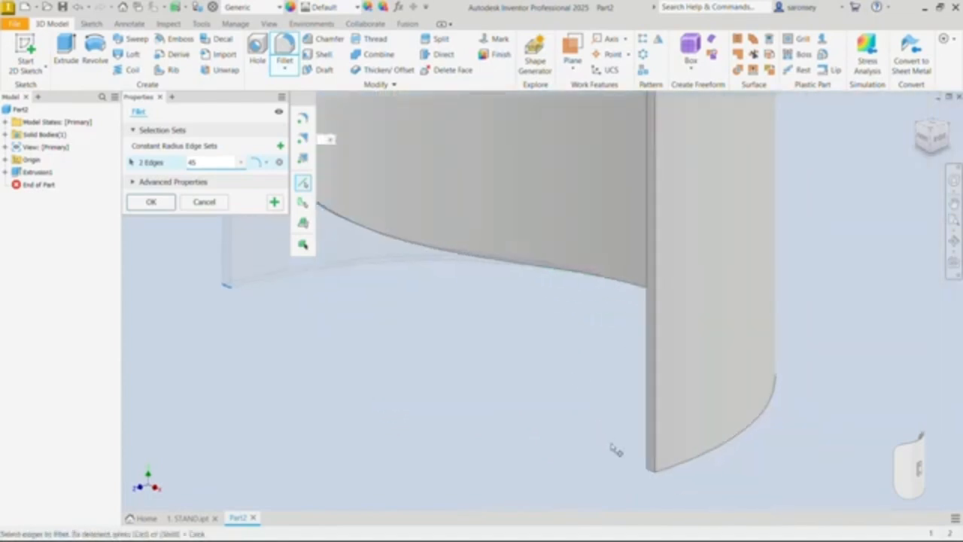
pyautogui.click(653, 474)
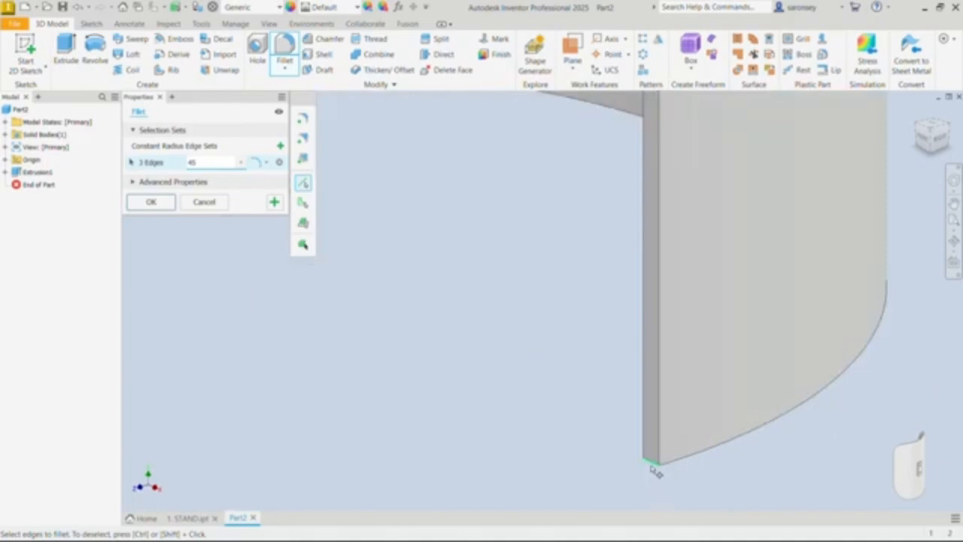
pyautogui.click(651, 466)
pyautogui.scroll(4, 538, 319)
pyautogui.moveTo(484, 261); pyautogui.dragTo(560, 399, button='middle')
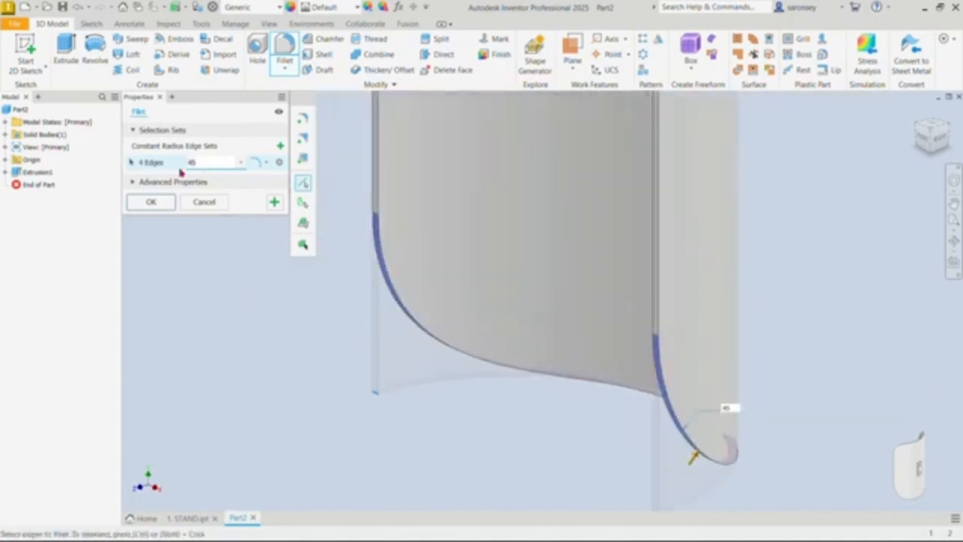
pyautogui.write('8')
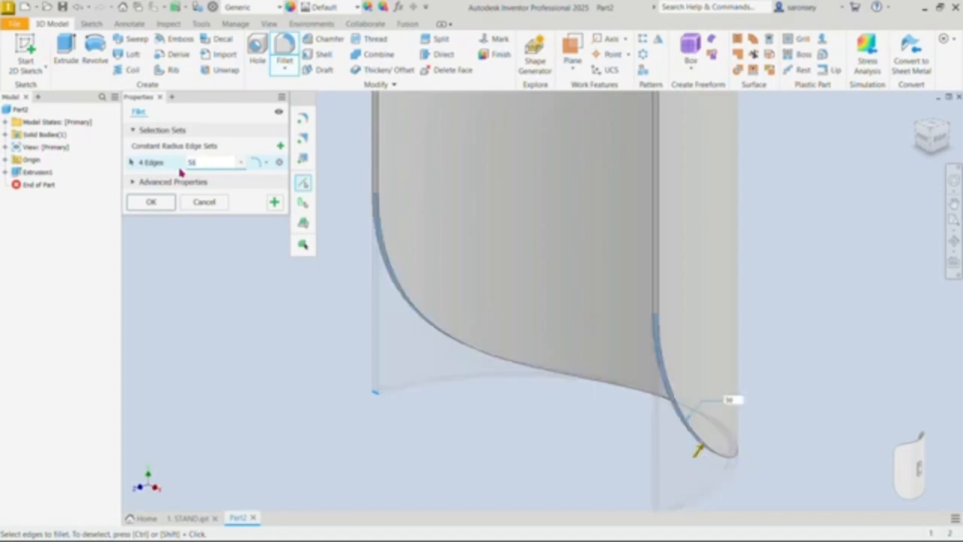
pyautogui.click(151, 202)
# Step: Create a work plane offset -52 mm from the XY origin plane, touching the outer curved side of the shell
pyautogui.scroll(-8, 568, 282)
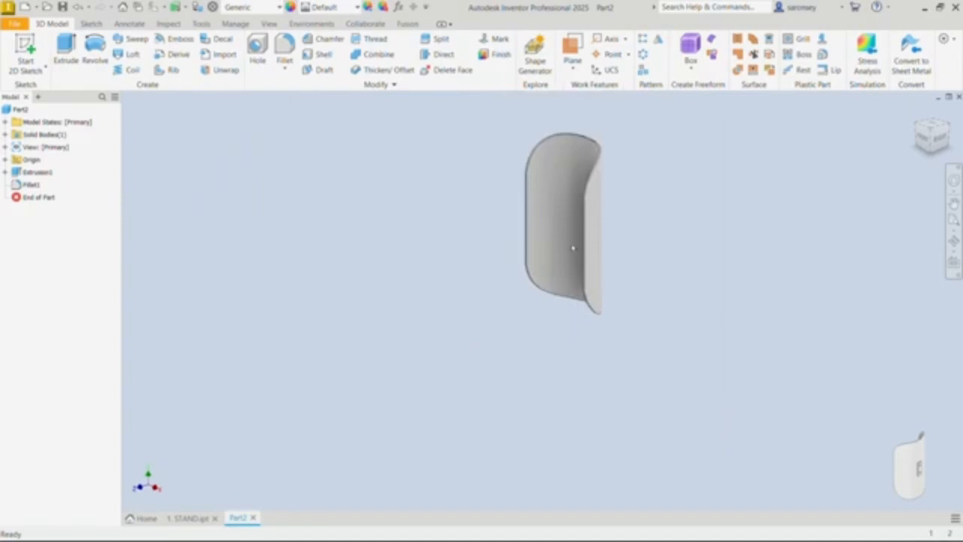
pyautogui.scroll(6, 561, 332)
pyautogui.scroll(-2, 560, 331)
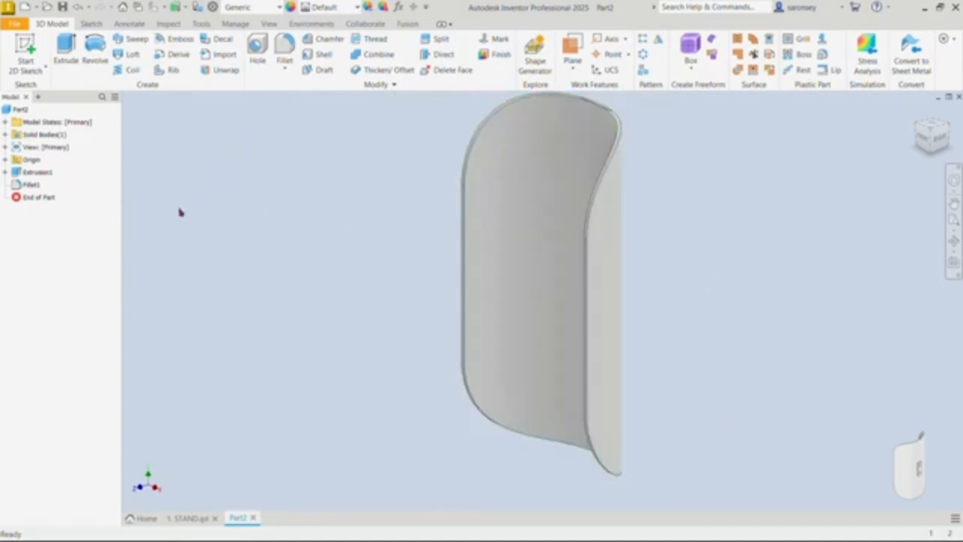
pyautogui.click(6, 160)
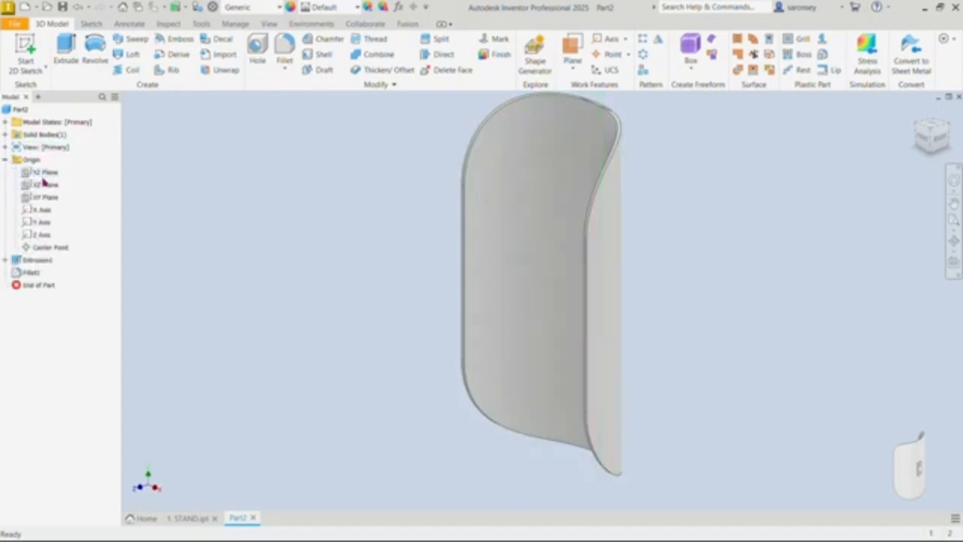
pyautogui.click(46, 199)
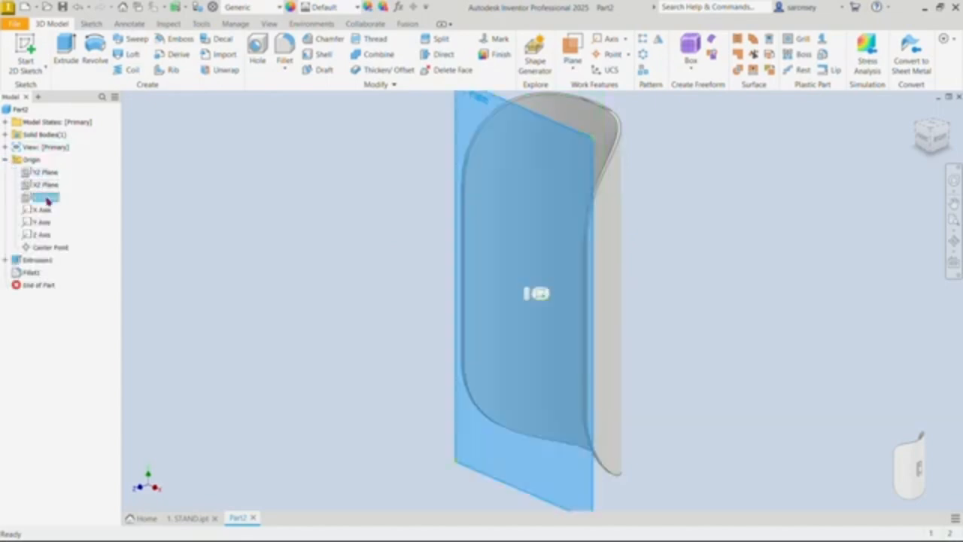
pyautogui.click(572, 66)
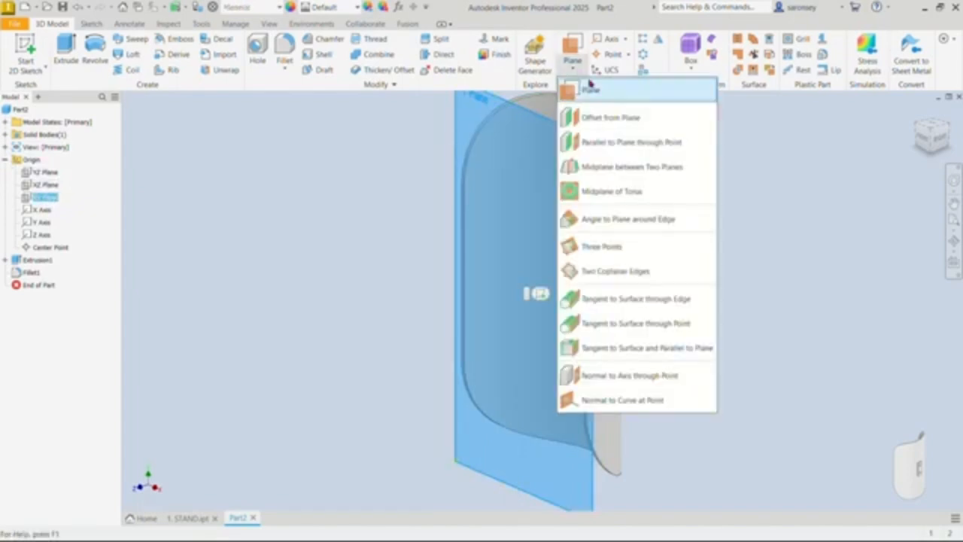
pyautogui.click(610, 118)
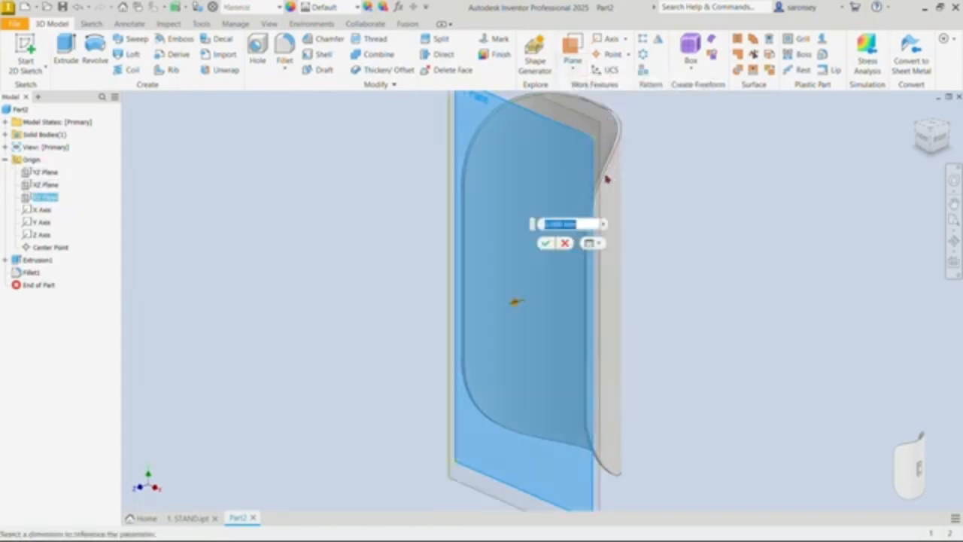
pyautogui.write('50')
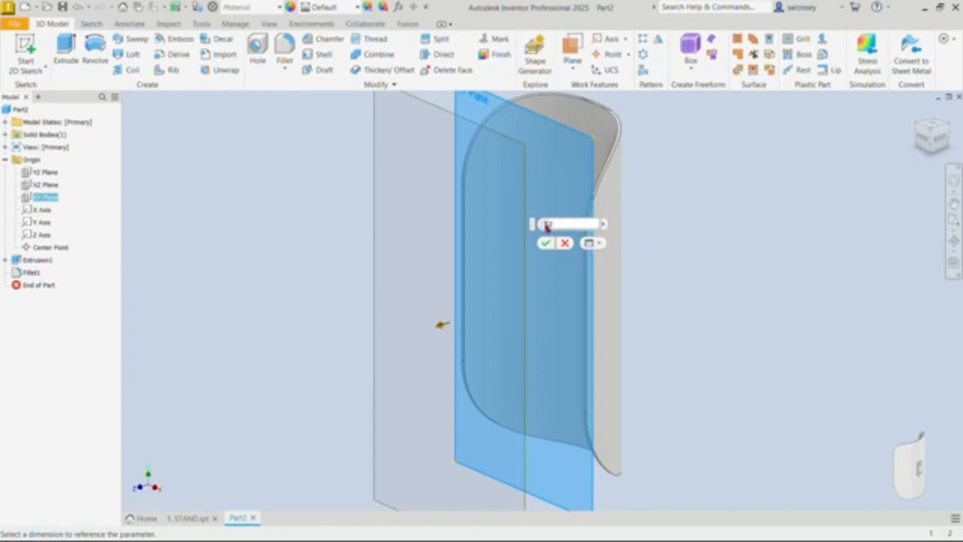
pyautogui.click(940, 145)
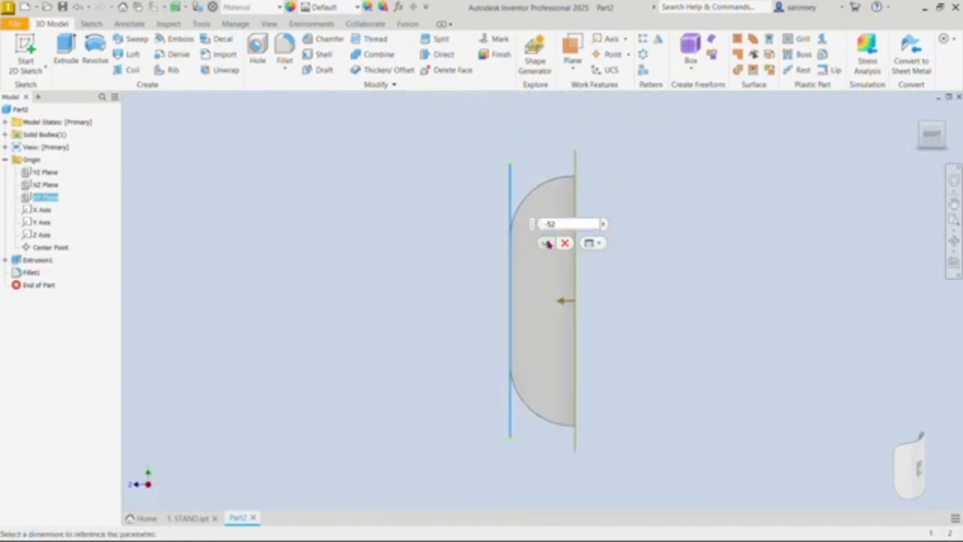
pyautogui.click(545, 242)
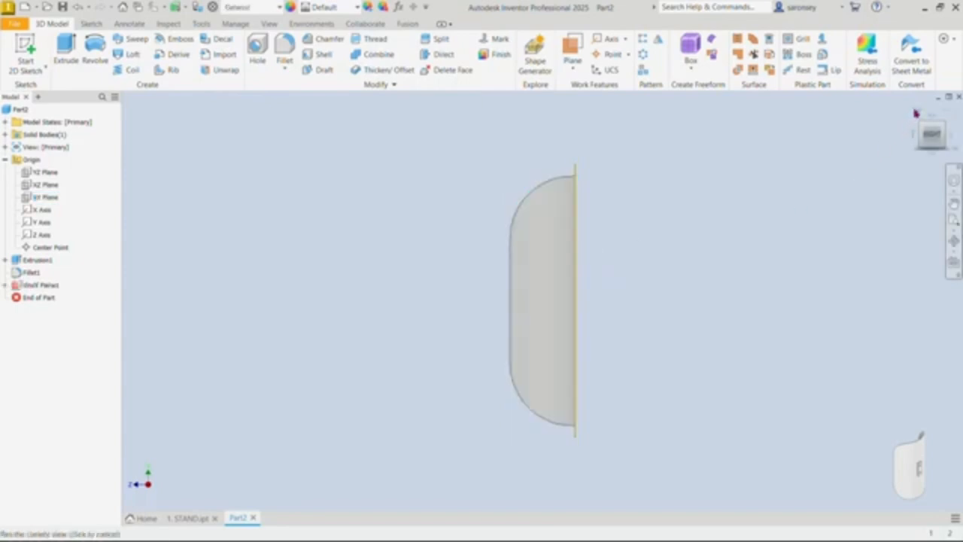
# Step: Start a sketch on the offset work plane and draw a centre rectangle about 36 mm wide and 69 mm high at the origin
pyautogui.click(917, 112)
pyautogui.keyDown('shift'); pyautogui.moveTo(717, 347); pyautogui.dragTo(549, 344, button='middle'); pyautogui.keyUp('shift')
pyautogui.click(630, 262)
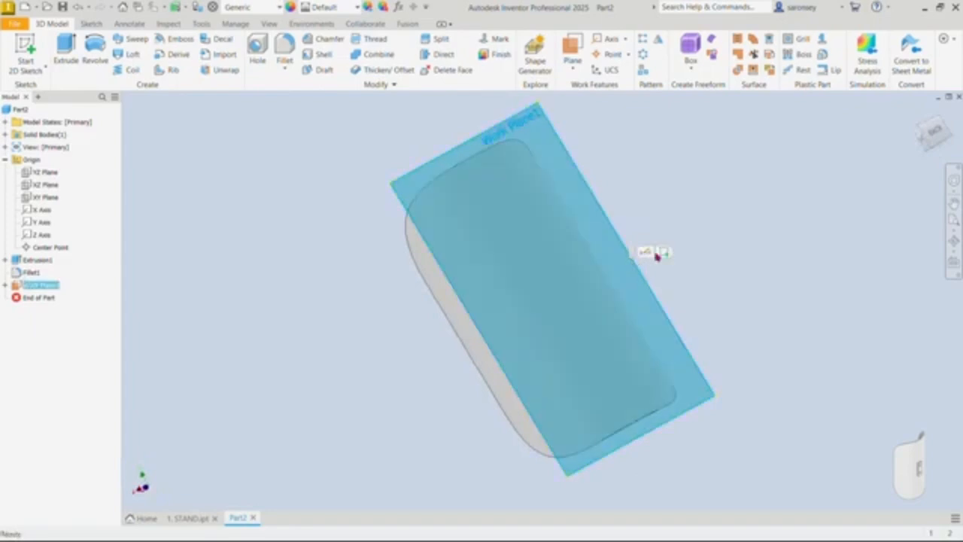
pyautogui.click(662, 254)
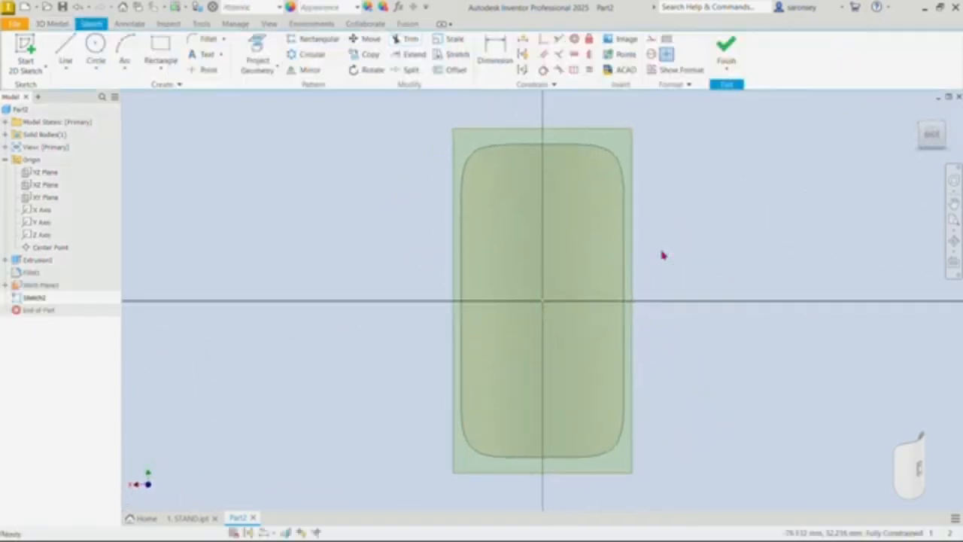
pyautogui.click(162, 70)
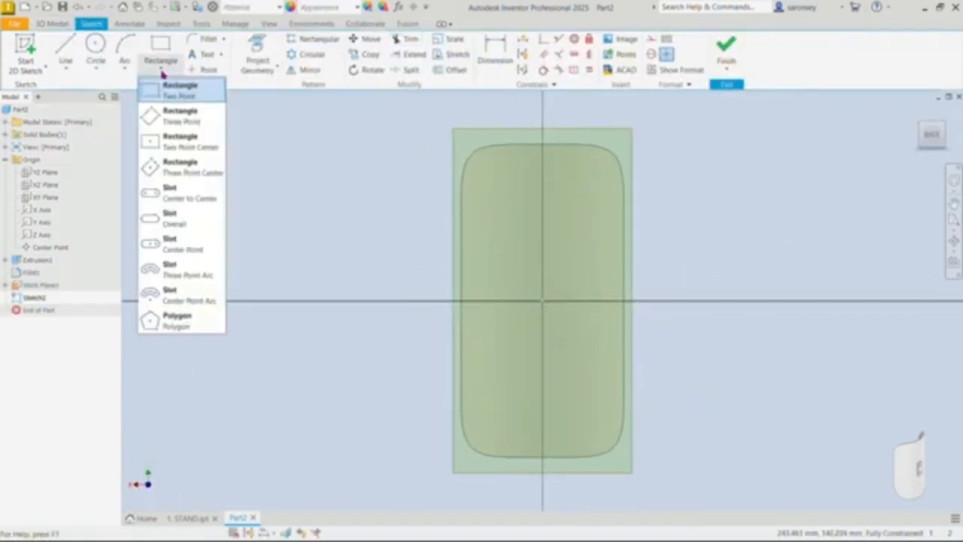
pyautogui.click(175, 143)
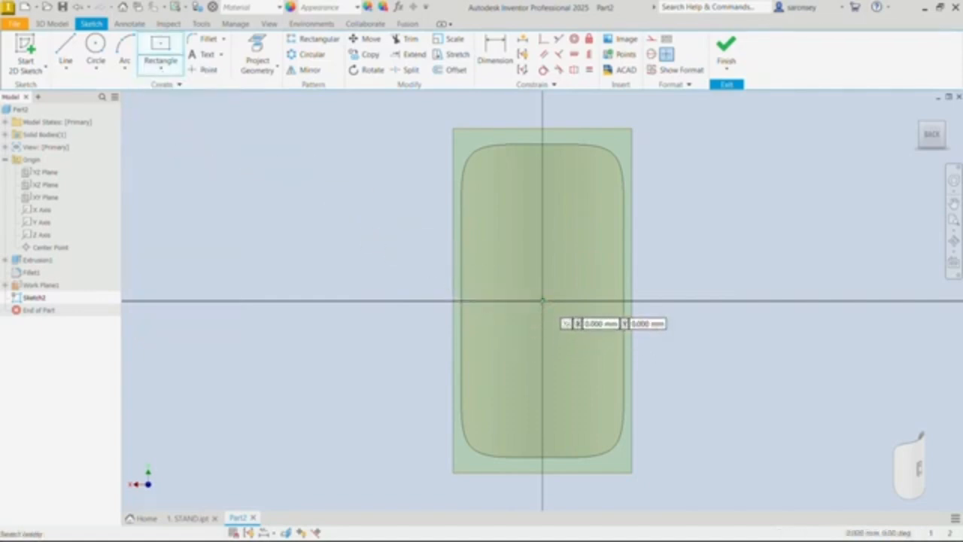
pyautogui.click(542, 301)
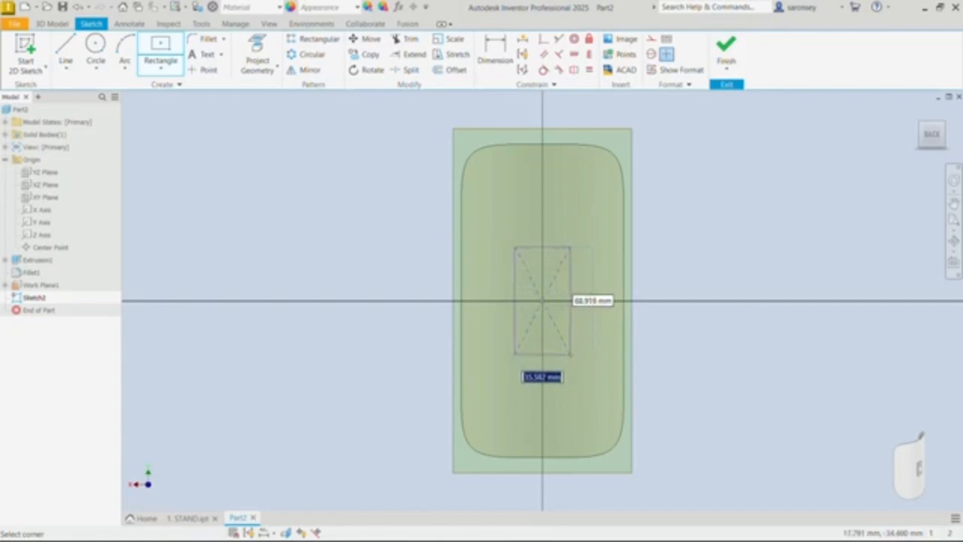
pyautogui.click(570, 354)
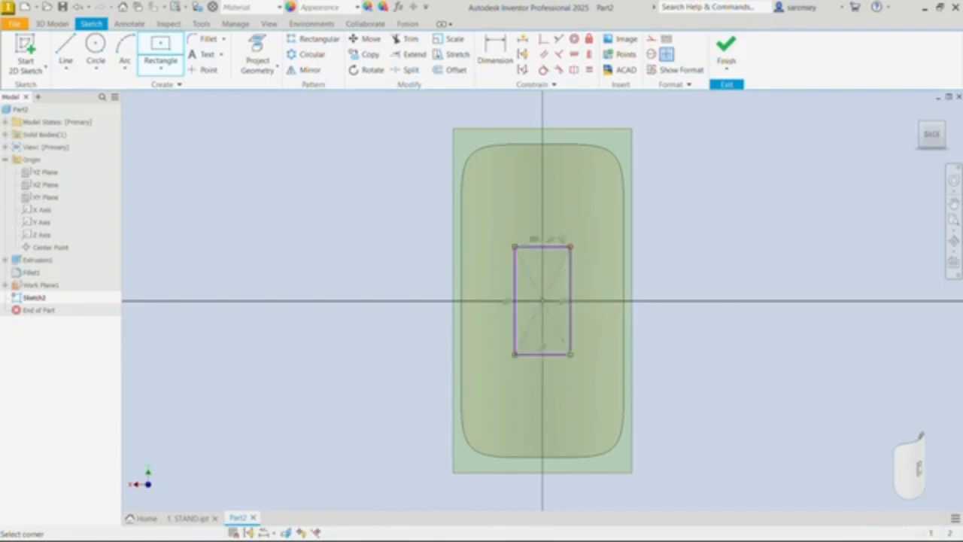
# Step: Dimension the top edge of the centre rectangle to set its width to 14 mm
pyautogui.click(491, 49)
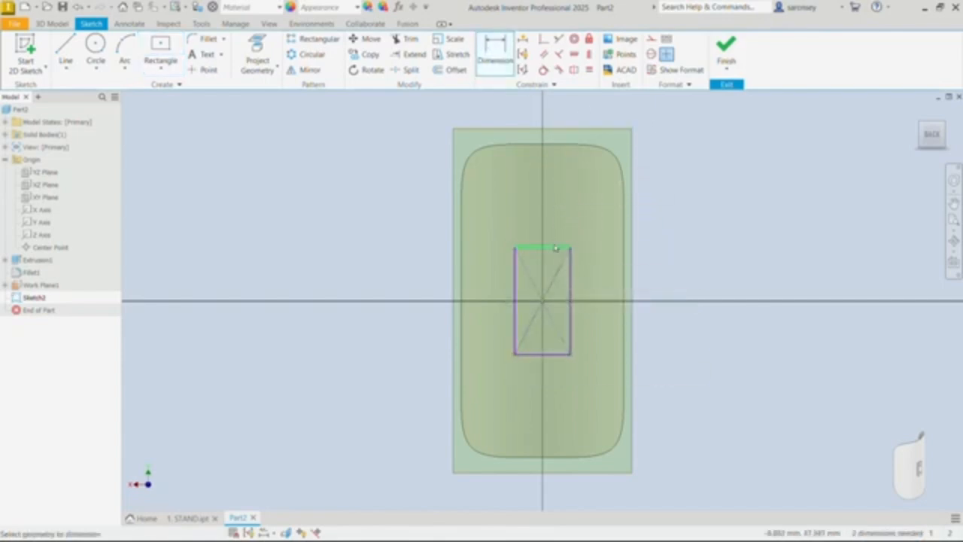
pyautogui.click(555, 250)
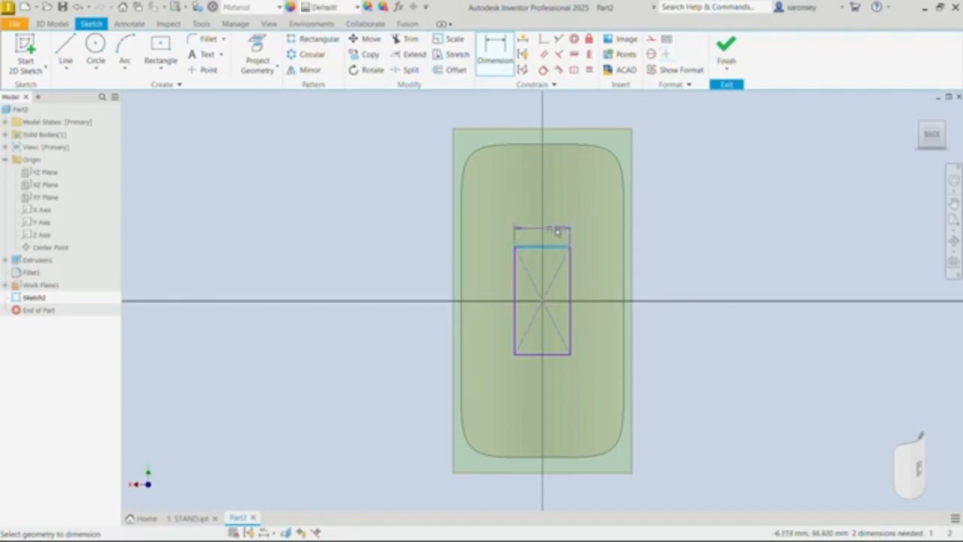
pyautogui.click(558, 232)
pyautogui.write('64')
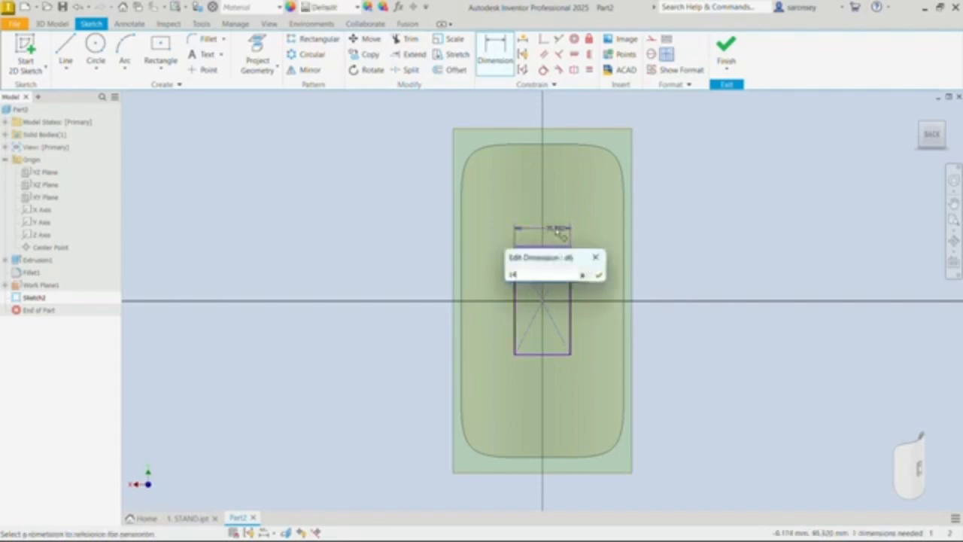
pyautogui.press('Return')
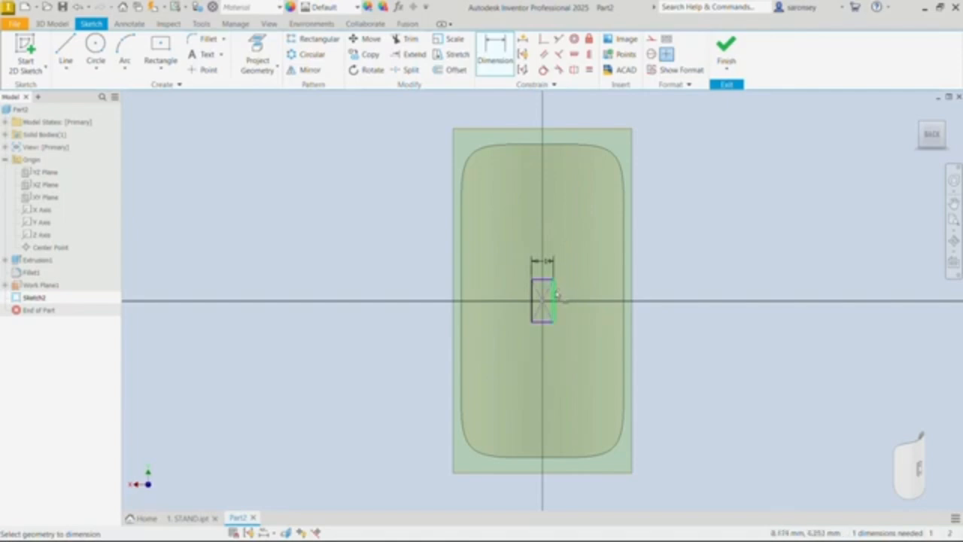
# Step: Set the rectangle's height to 45 mm with a dimension on its vertical side and finish the sketch
pyautogui.scroll(5, 557, 293)
pyautogui.click(552, 299)
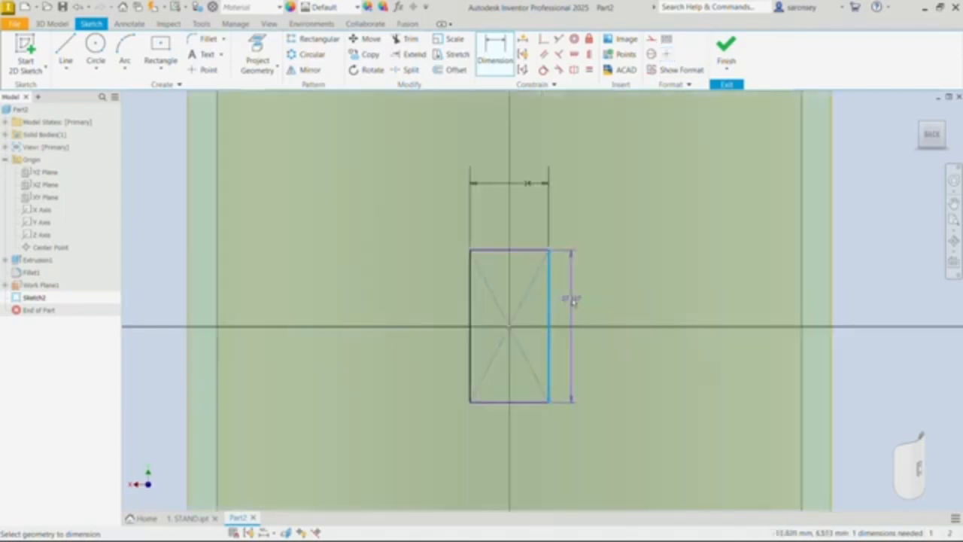
pyautogui.click(572, 300)
pyautogui.press('BackSpace')
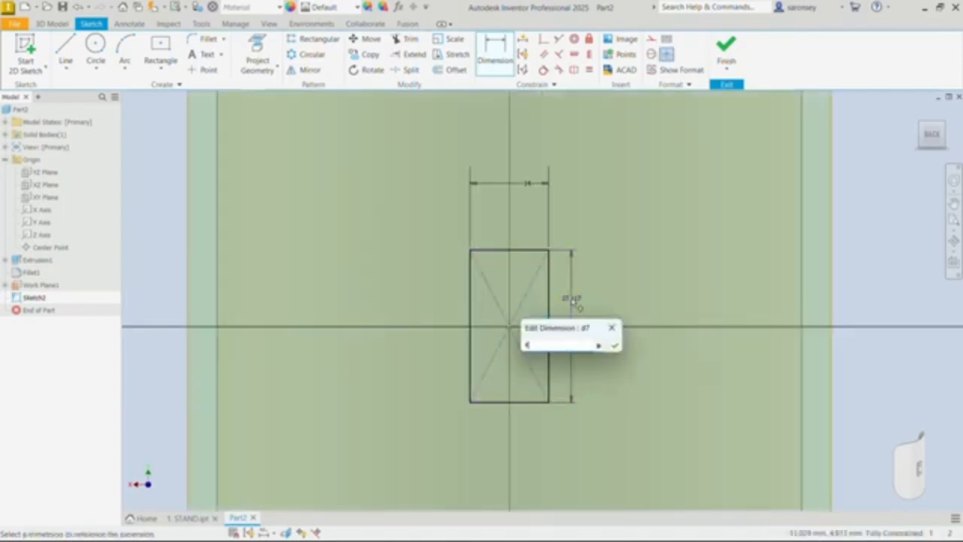
pyautogui.write('40')
pyautogui.press('Return')
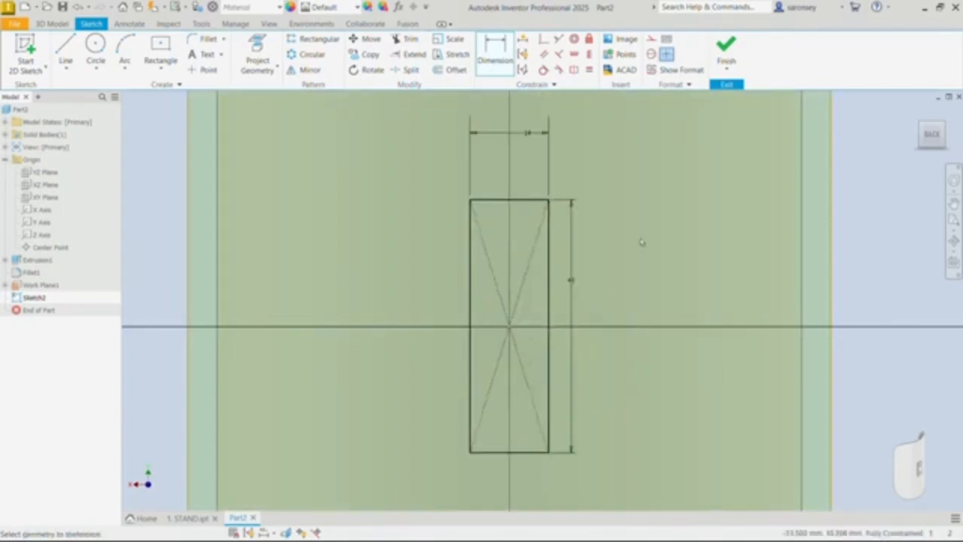
pyautogui.click(727, 48)
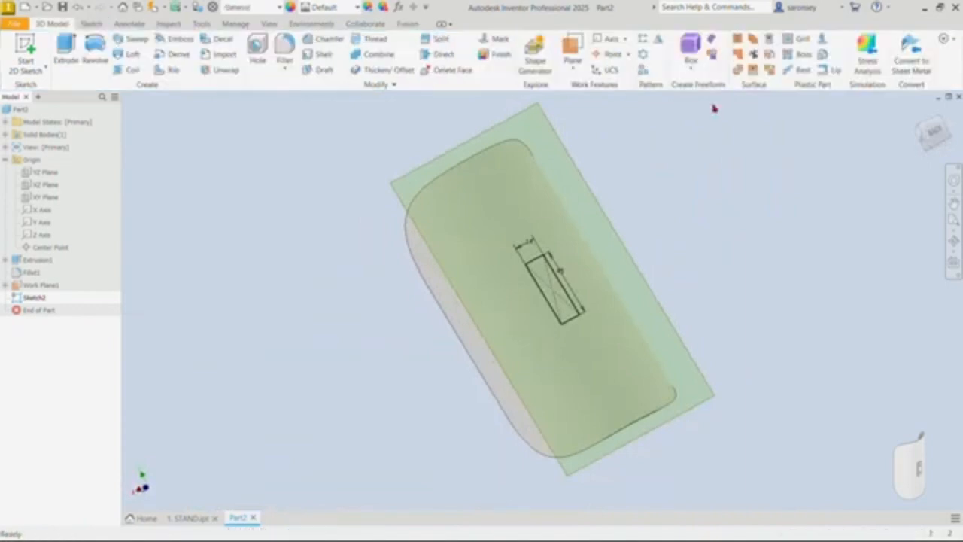
# Step: Extrude the rectangle 4 mm in the flipped direction, outward from the wing's curved back, and hide the work plane
pyautogui.click(67, 48)
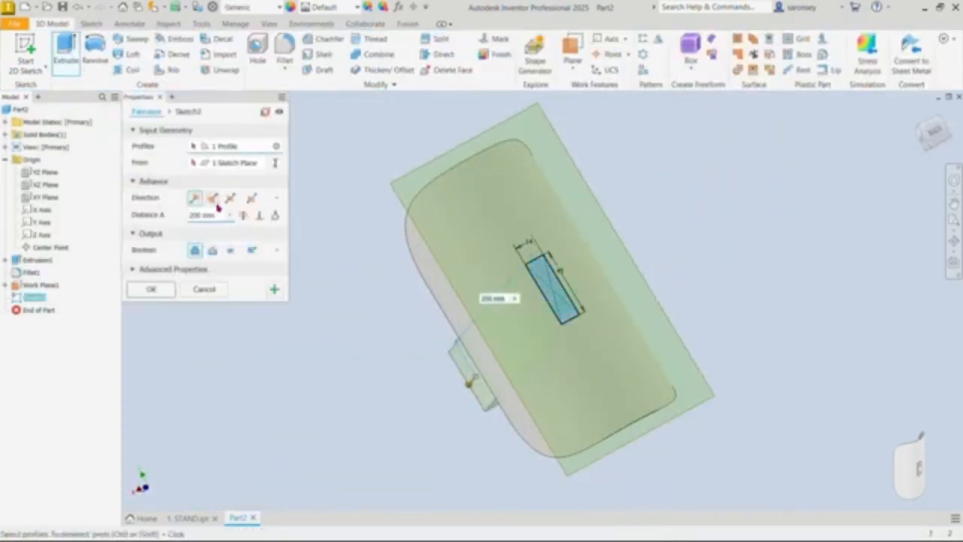
pyautogui.click(213, 198)
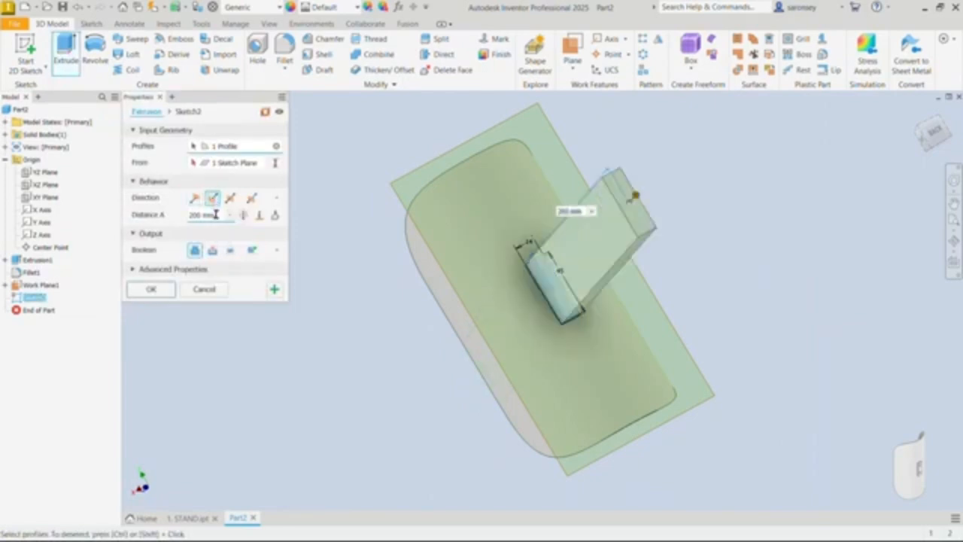
pyautogui.click(190, 214)
pyautogui.press('BackSpace')
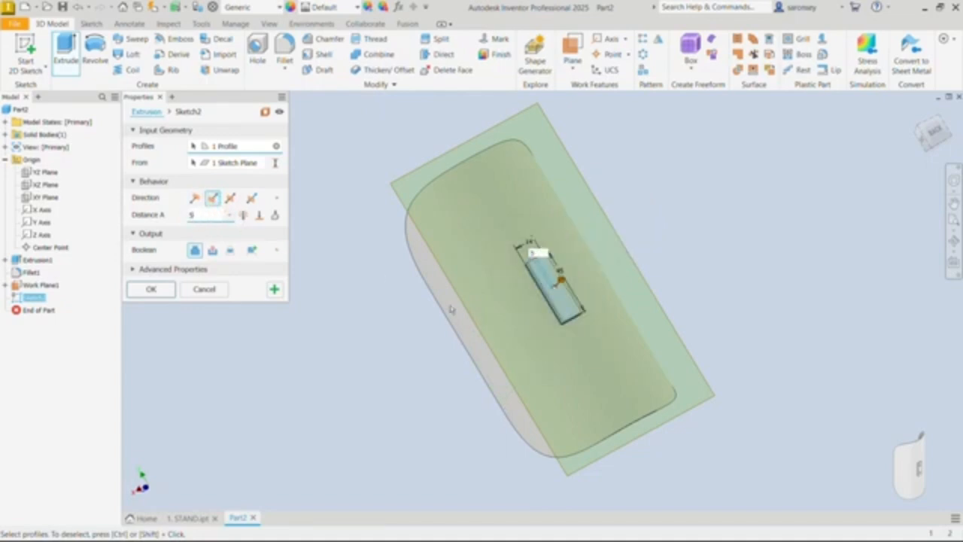
pyautogui.moveTo(457, 339)
pyautogui.keyDown('shift'); pyautogui.mouseDown(button='middle')
pyautogui.moveTo(516, 314)
pyautogui.moveTo(512, 296)
pyautogui.moveTo(493, 307)
pyautogui.moveTo(495, 324)
pyautogui.mouseUp(button='middle'); pyautogui.keyUp('shift')
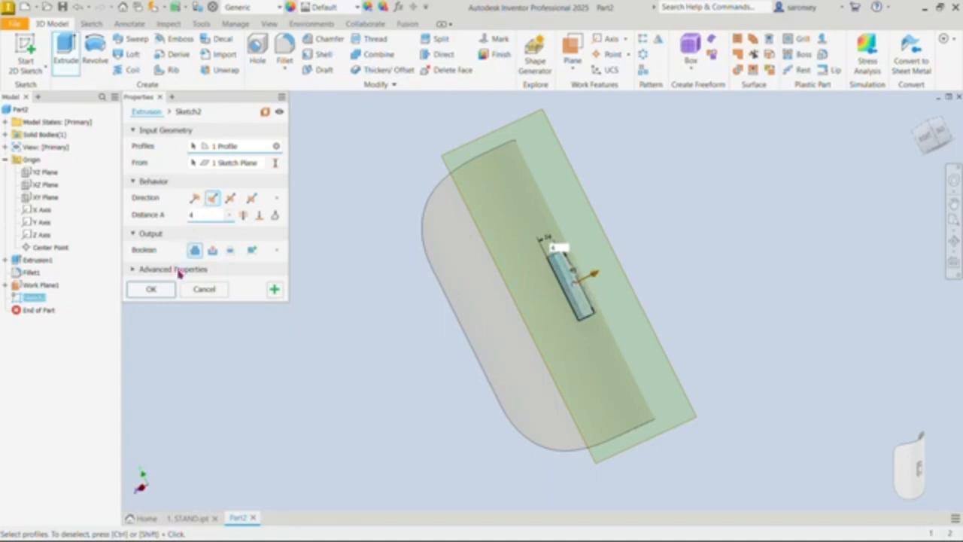
pyautogui.click(163, 289)
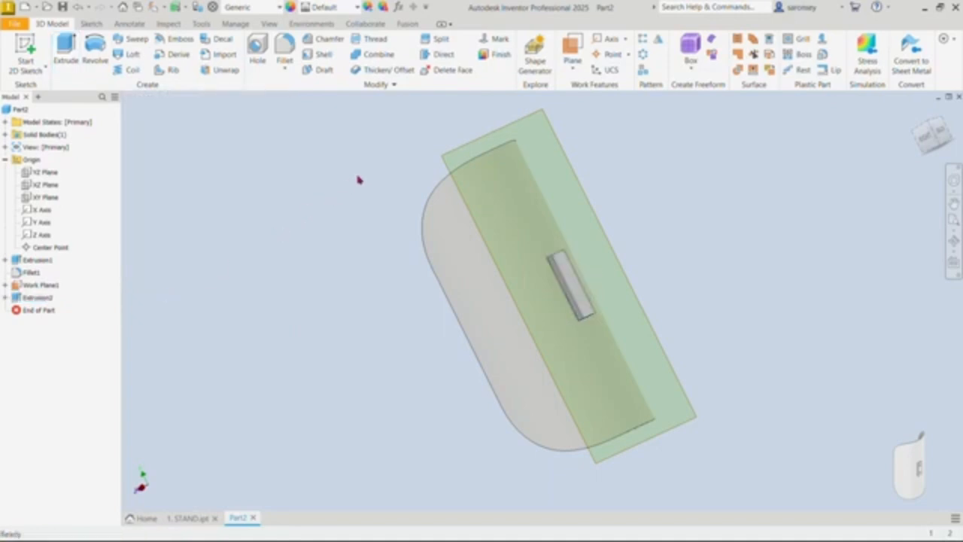
pyautogui.rightClick(543, 119)
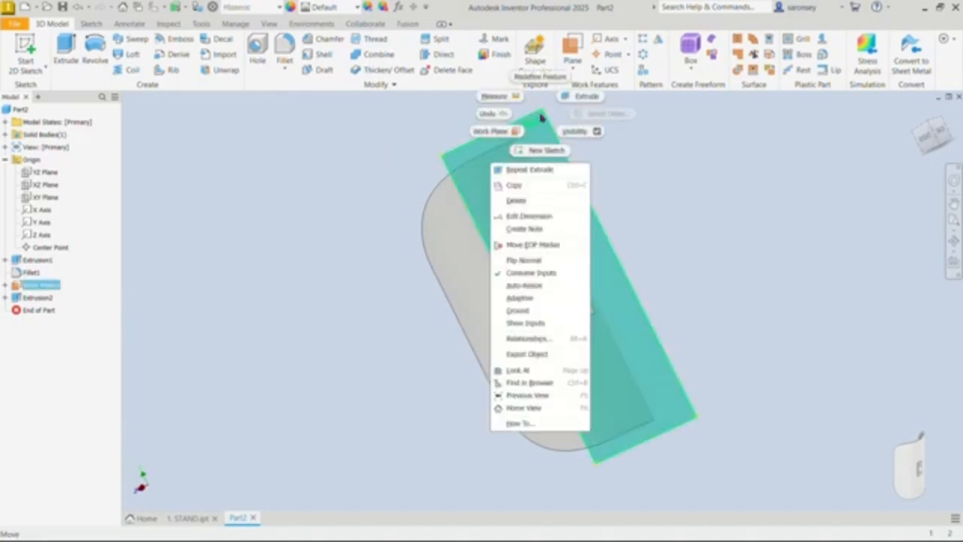
pyautogui.click(575, 133)
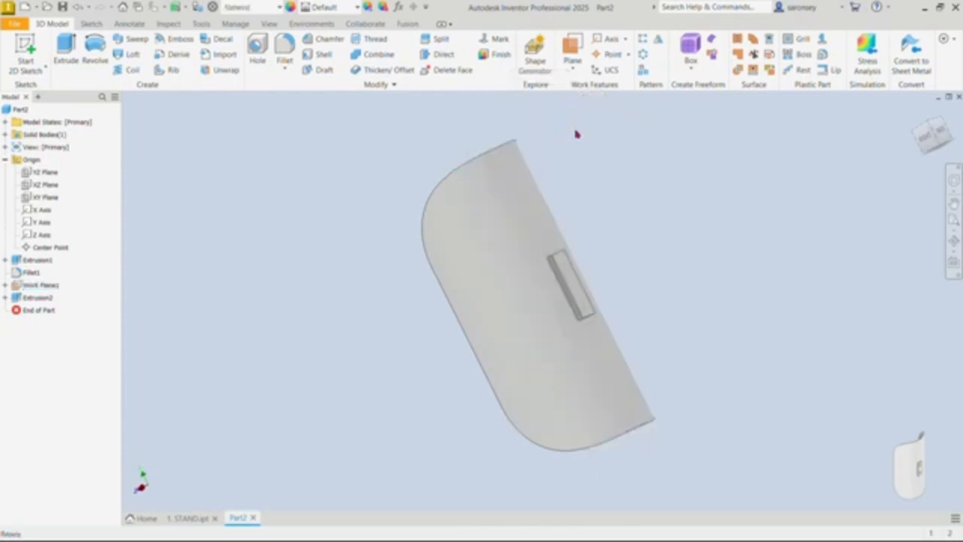
# Step: Start a sketch on the pad's outer face and draw a 6 mm circle on its vertical centreline in the upper half
pyautogui.click(570, 283)
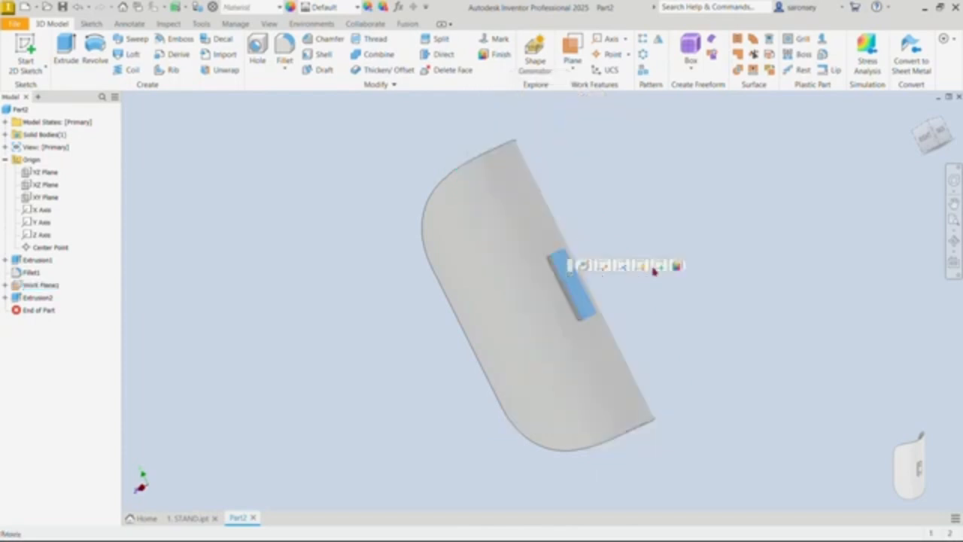
pyautogui.press('s')
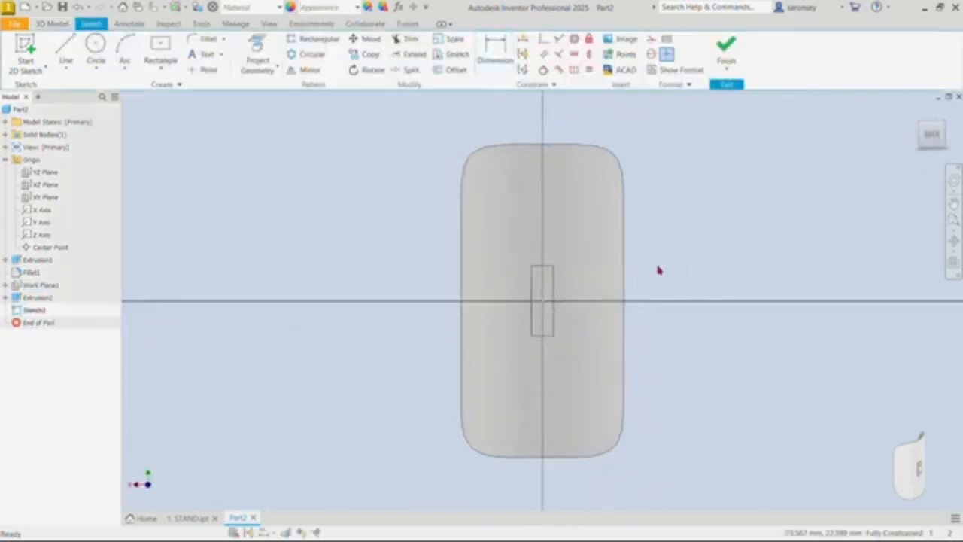
pyautogui.click(95, 46)
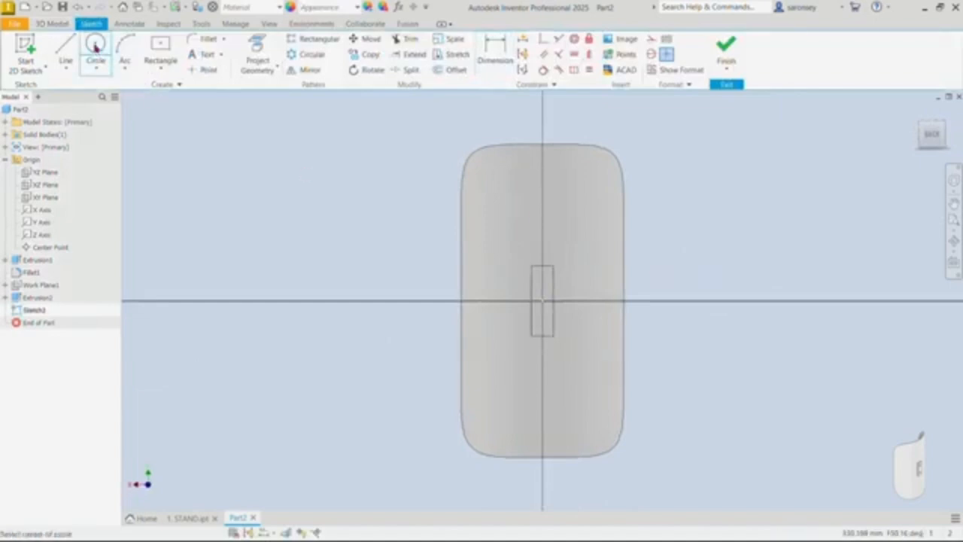
pyautogui.scroll(5, 547, 276)
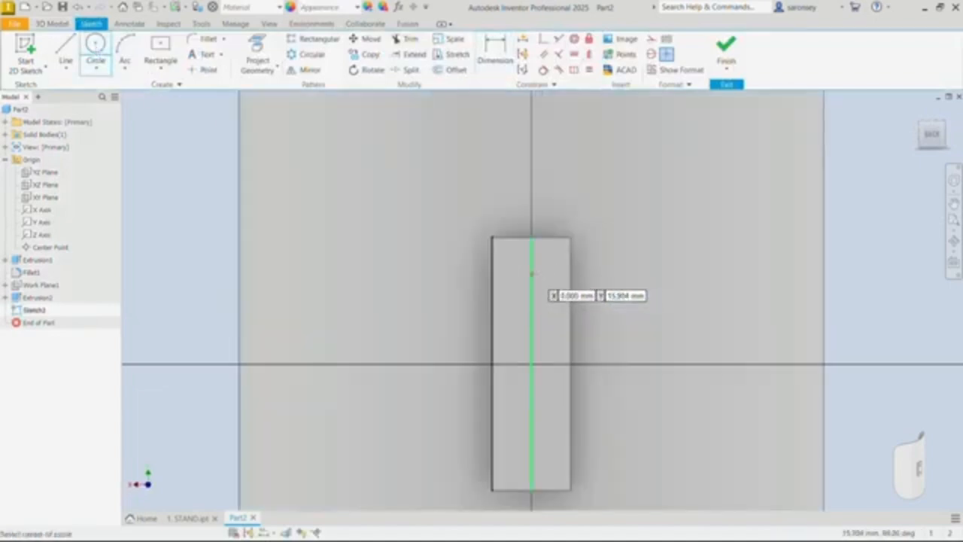
pyautogui.click(531, 272)
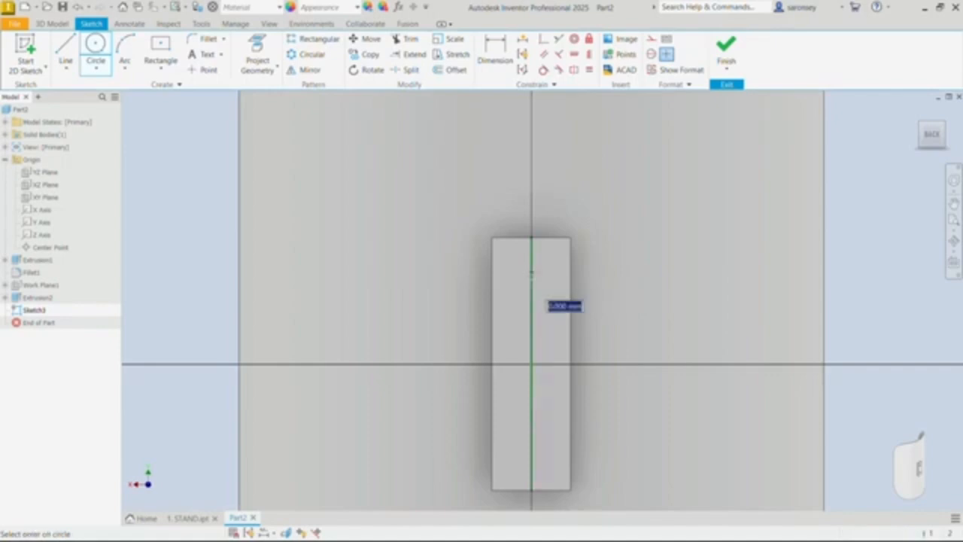
pyautogui.press('BackSpace')
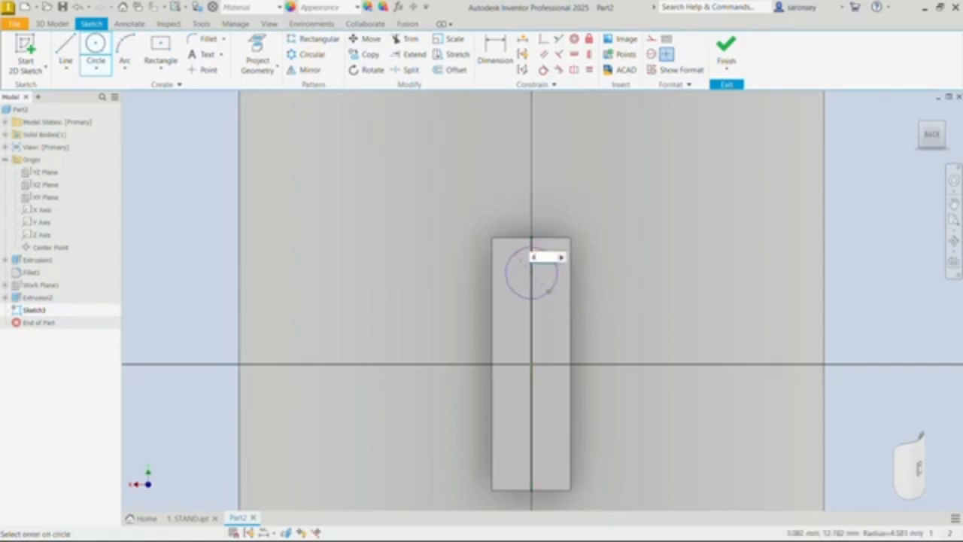
pyautogui.press('Return')
# Step: Draw a second circle about 7 mm in diameter on the centreline in the pad's lower half and make it equal to the upper circle
pyautogui.moveTo(530, 415); pyautogui.dragTo(521, 377, button='middle')
pyautogui.click(522, 397)
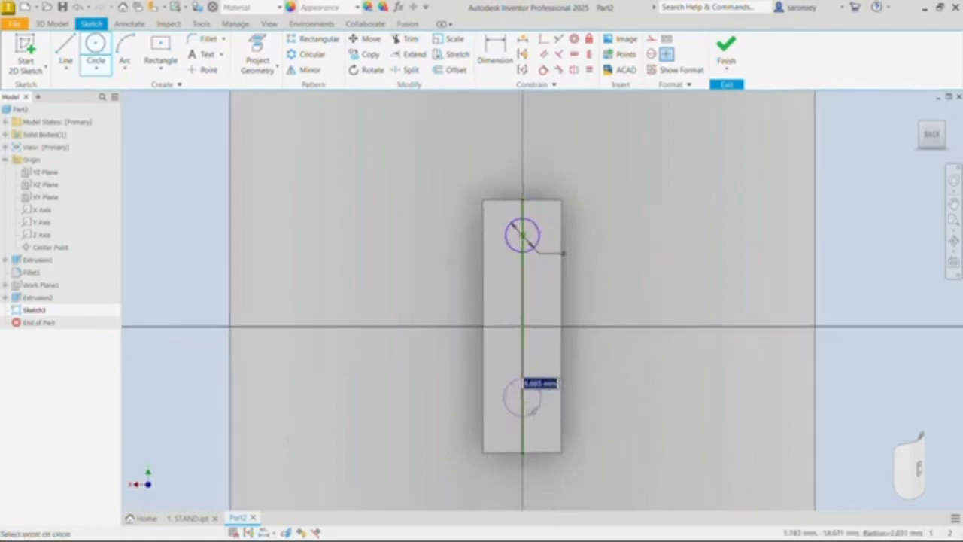
pyautogui.click(537, 410)
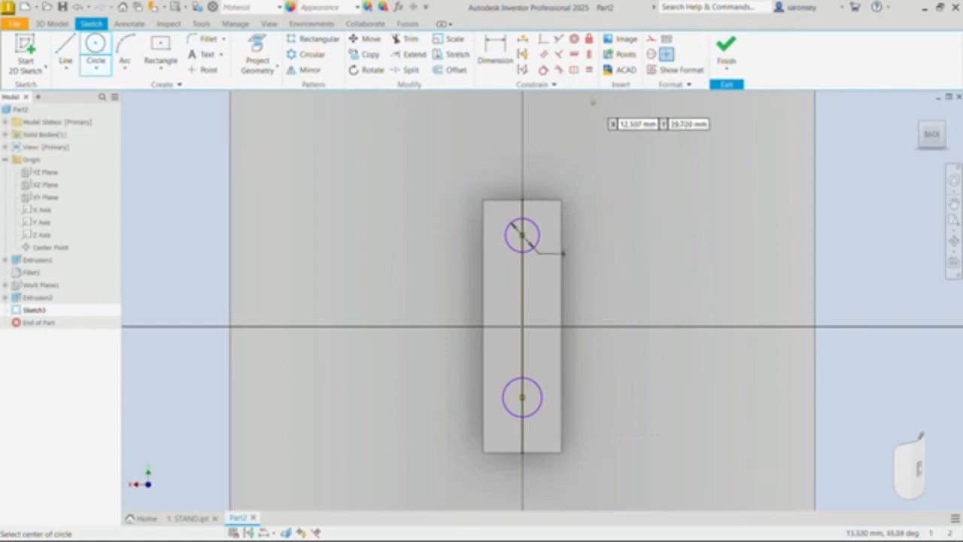
pyautogui.press('Escape')
pyautogui.press('=')
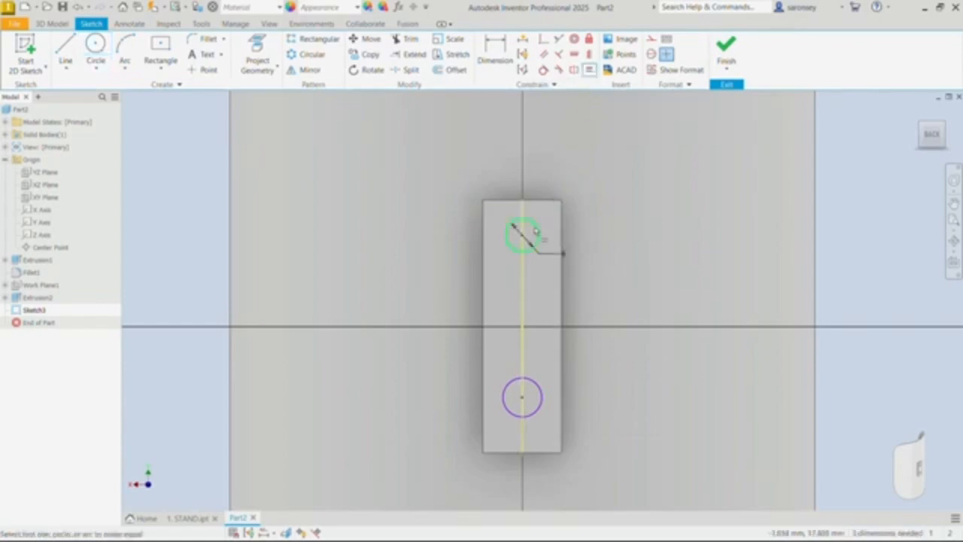
pyautogui.click(536, 226)
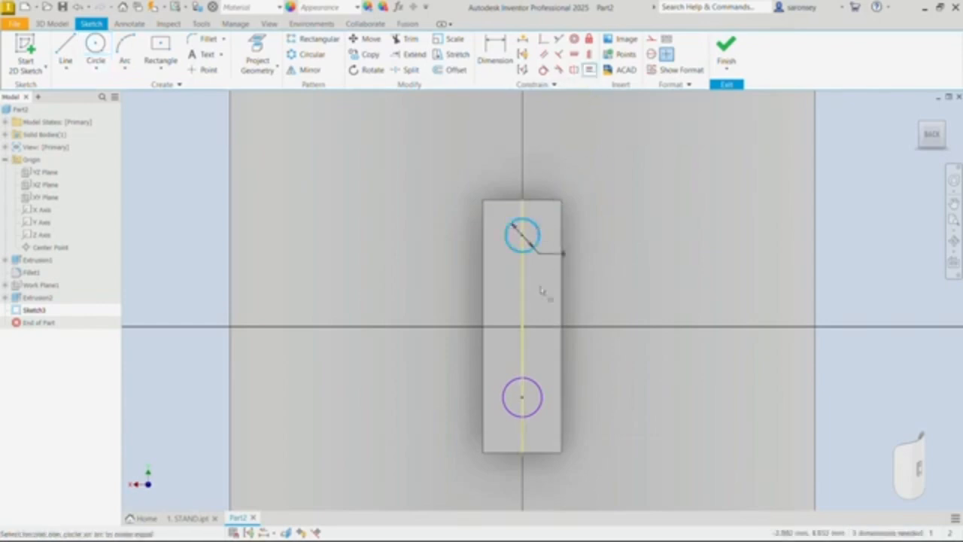
pyautogui.click(531, 387)
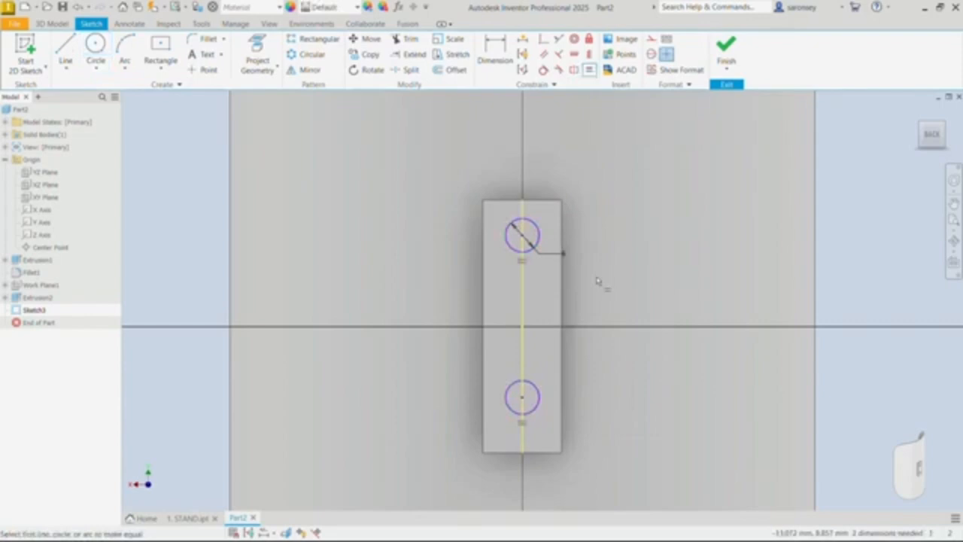
# Step: Apply a vertical constraint between the upper circle's centre and the sketch origin
pyautogui.click(590, 55)
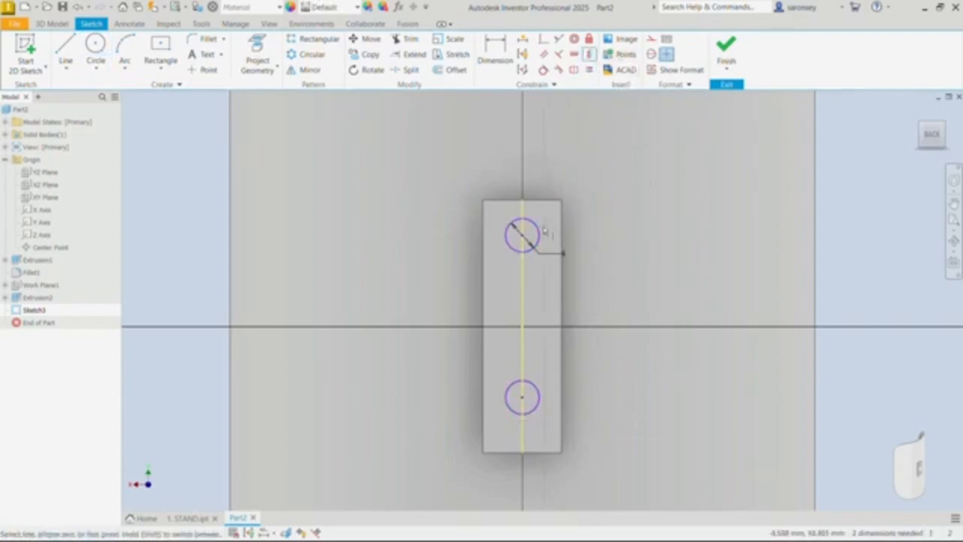
pyautogui.click(524, 239)
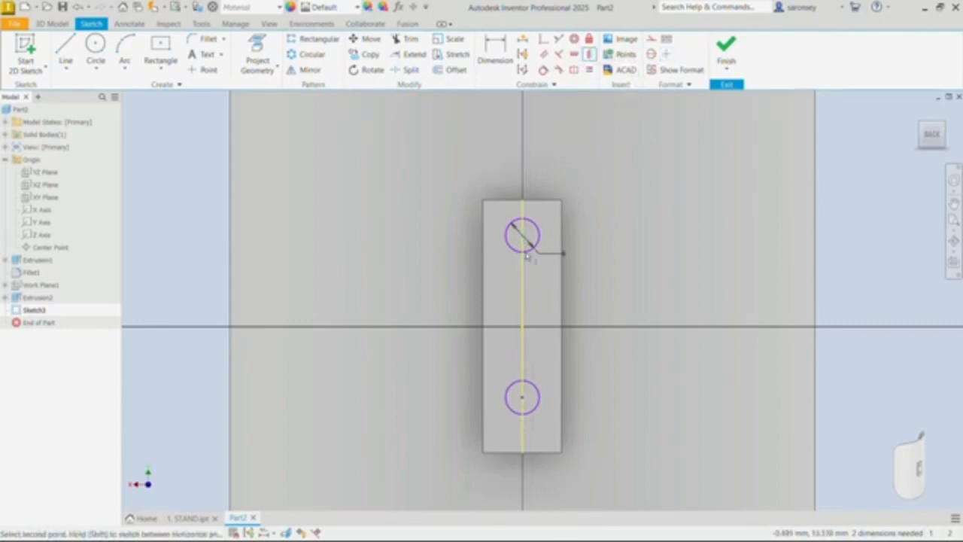
pyautogui.click(522, 327)
# Step: Dimension the vertical distance between the two circle centres and set it to 25 mm
pyautogui.press('d')
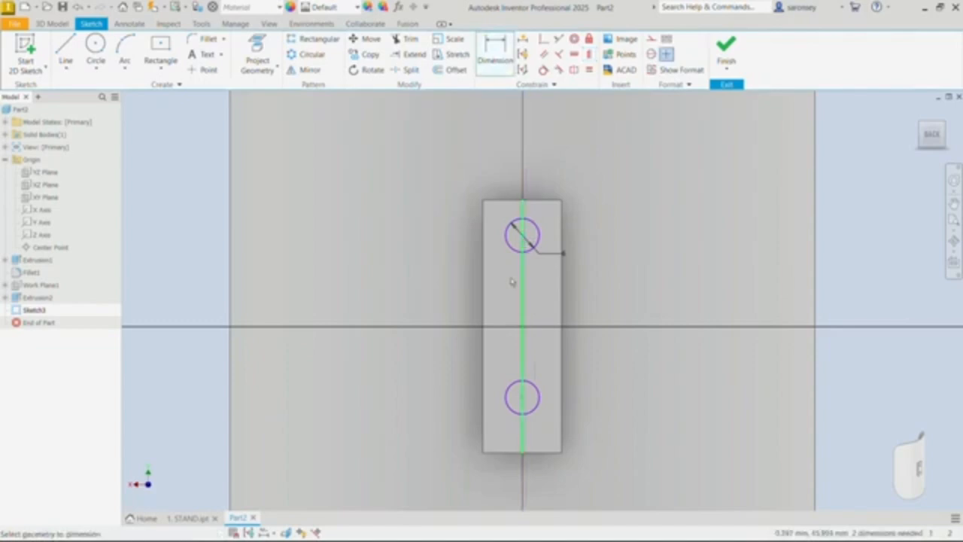
pyautogui.click(524, 405)
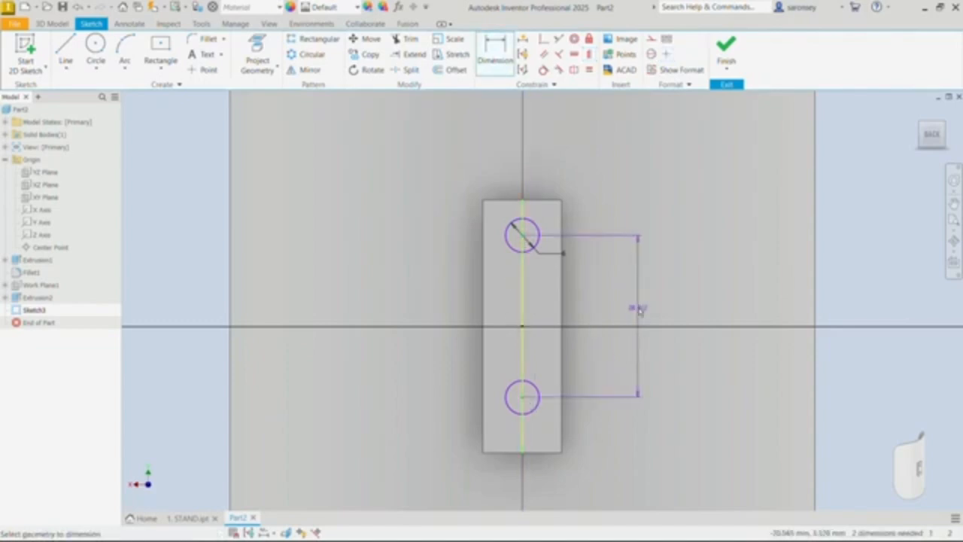
pyautogui.click(625, 301)
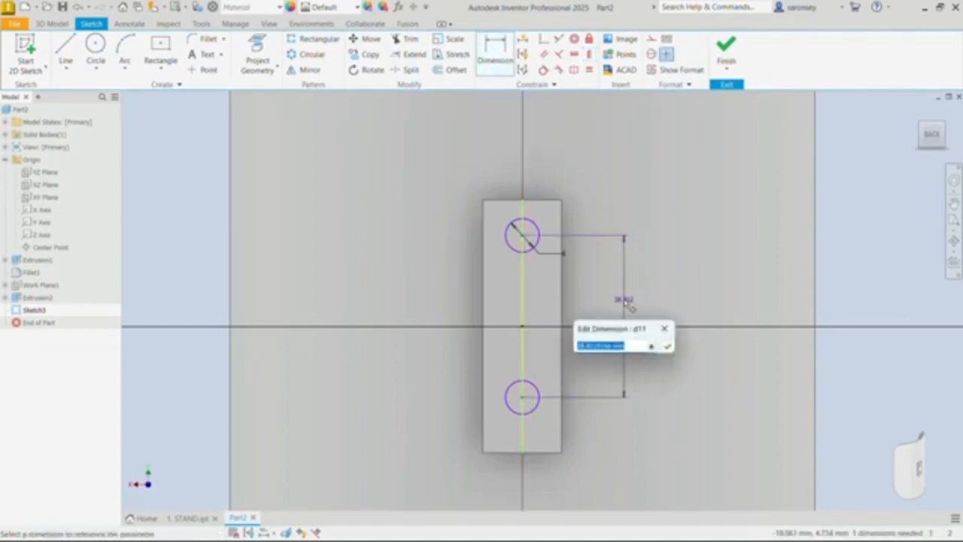
pyautogui.write('d')
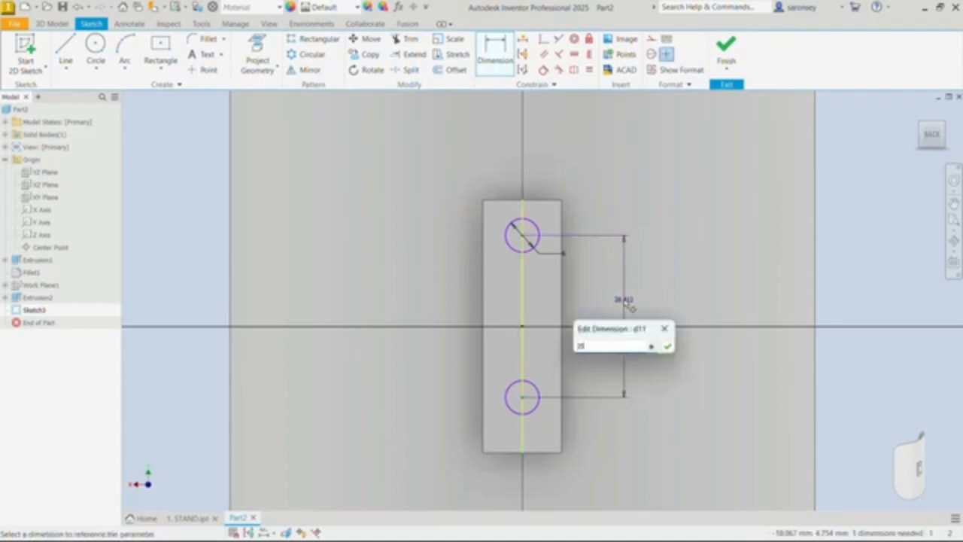
pyautogui.write('5')
pyautogui.press('Return')
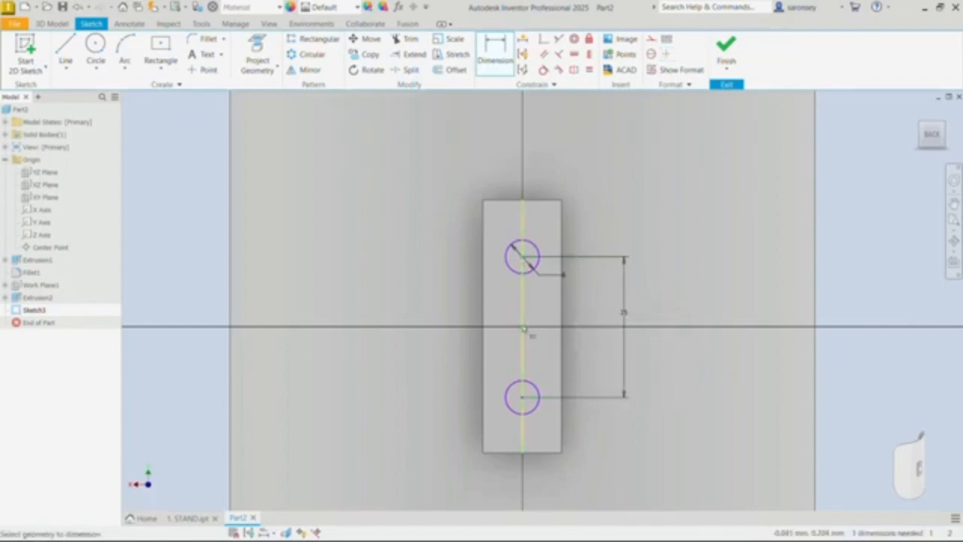
# Step: Dimension the upper circle's centre 12.5 mm vertically from the sketch origin and finish the sketch
pyautogui.click(523, 327)
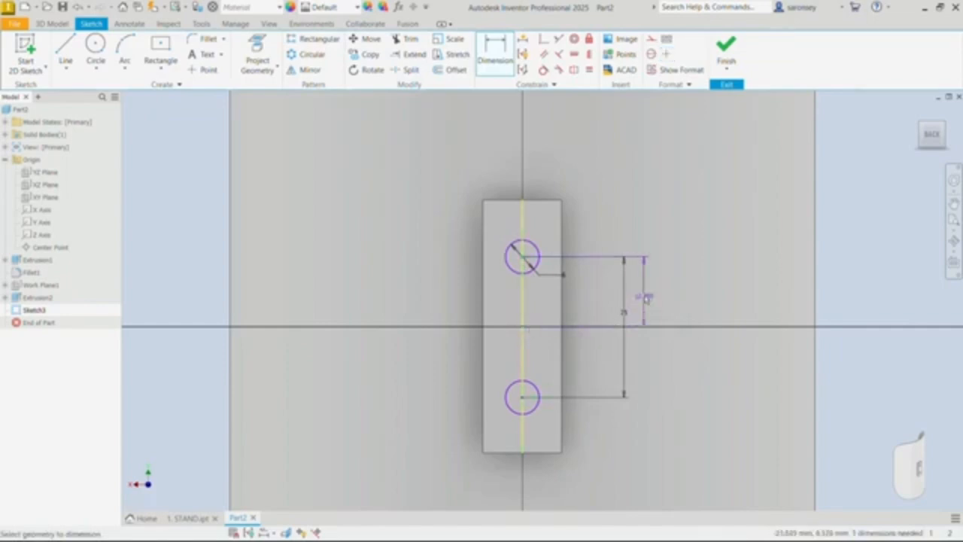
pyautogui.click(648, 300)
pyautogui.write('63')
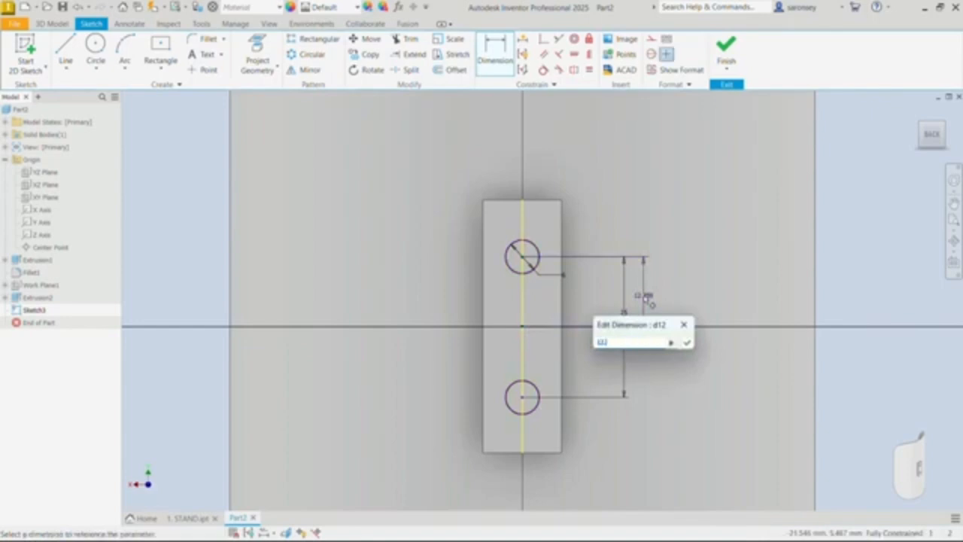
pyautogui.write('2.5')
pyautogui.press('Return')
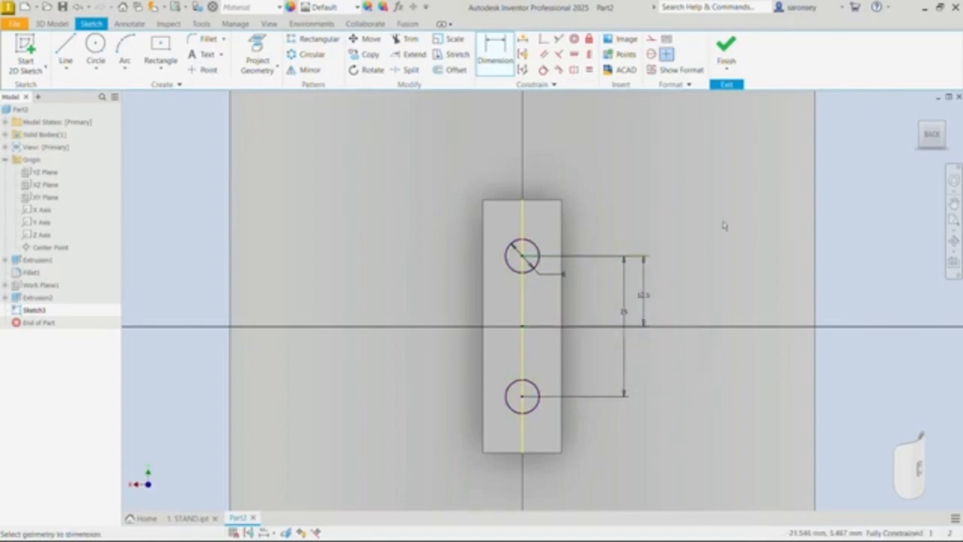
pyautogui.click(727, 49)
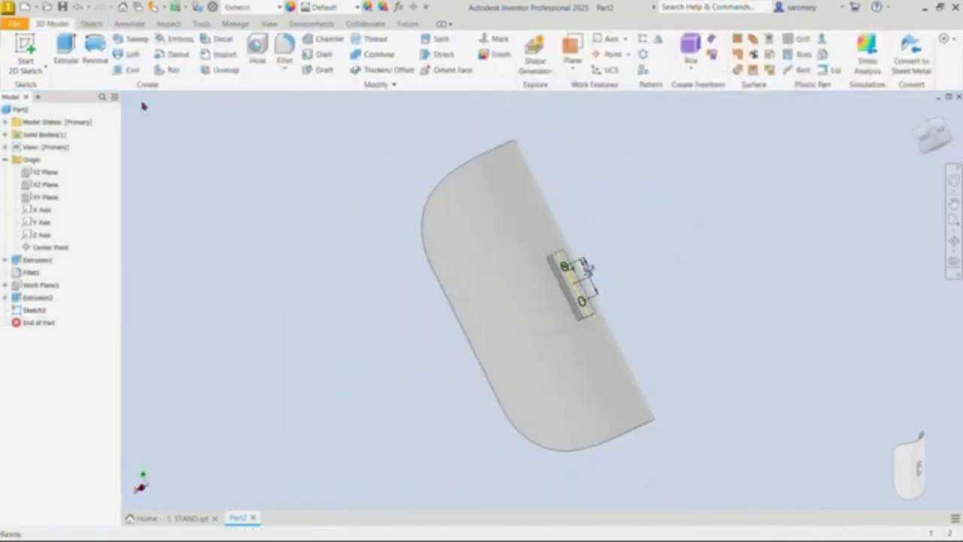
# Step: Extrude both circle profiles as a Through All cut, making two holes through the mounting pad and the curved wing
pyautogui.click(66, 47)
pyautogui.scroll(-5, 572, 274)
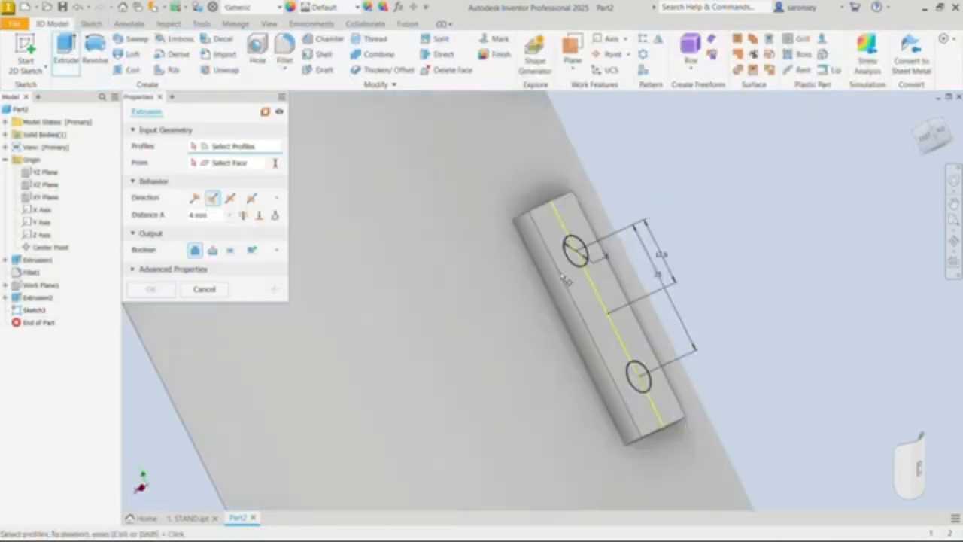
pyautogui.scroll(-2, 565, 280)
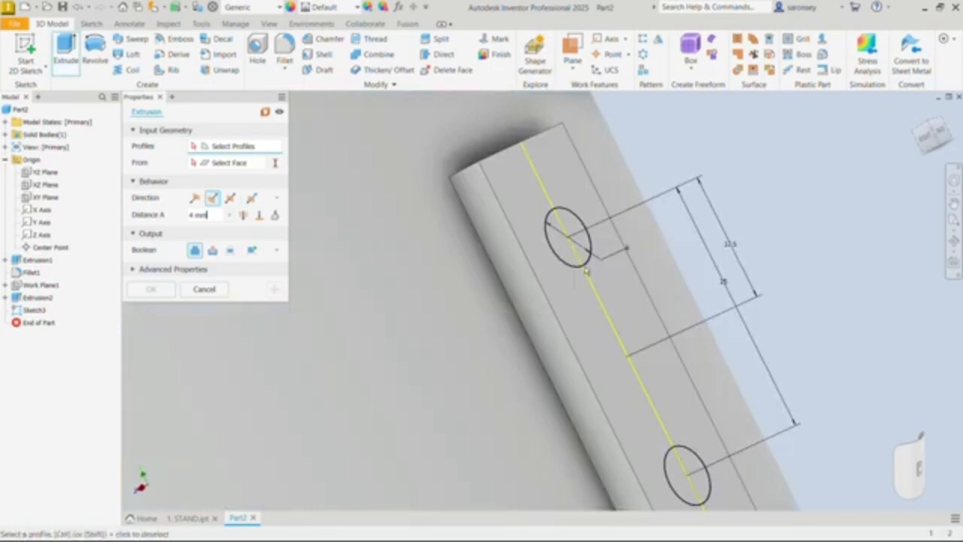
pyautogui.click(580, 221)
pyautogui.click(700, 460)
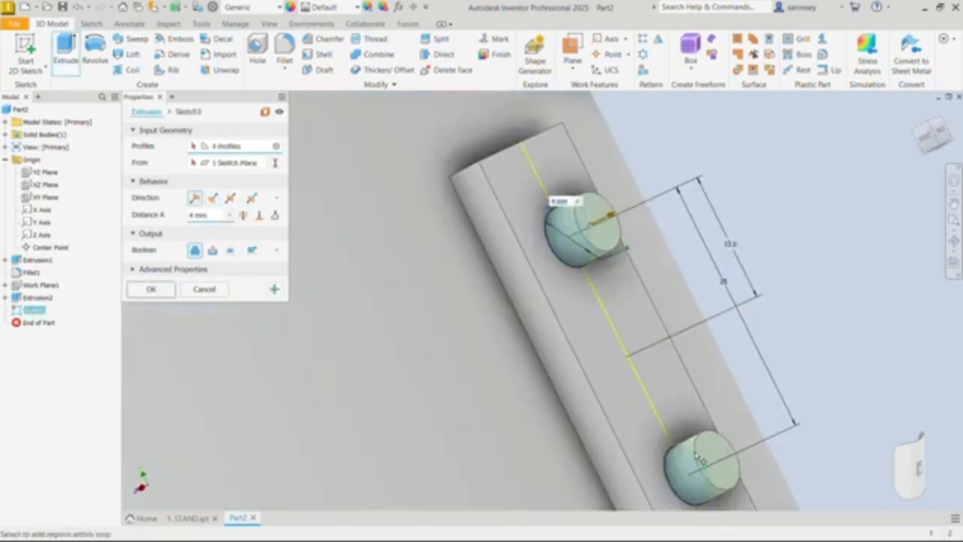
pyautogui.click(213, 250)
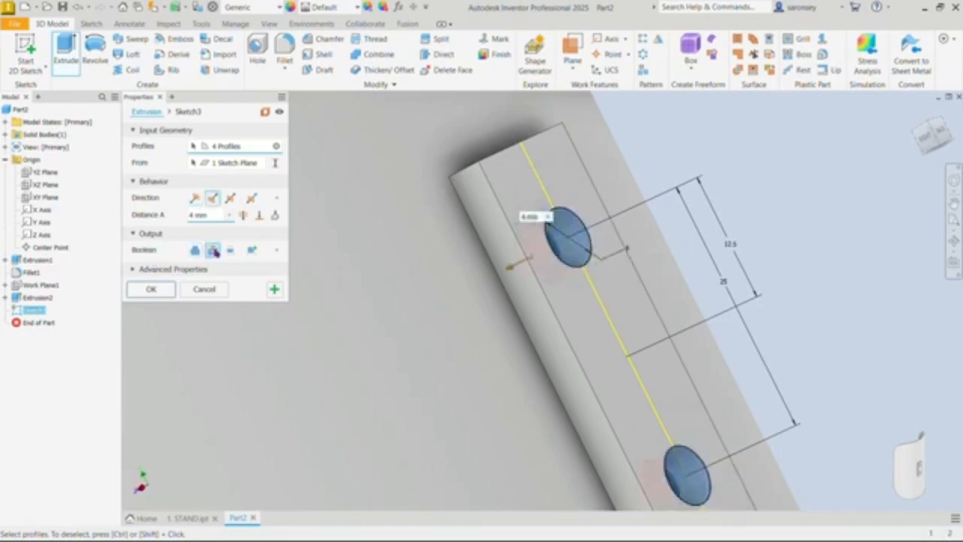
pyautogui.click(243, 215)
pyautogui.scroll(-4, 520, 310)
pyautogui.keyDown('shift'); pyautogui.moveTo(517, 311); pyautogui.dragTo(598, 312, button='middle'); pyautogui.keyUp('shift')
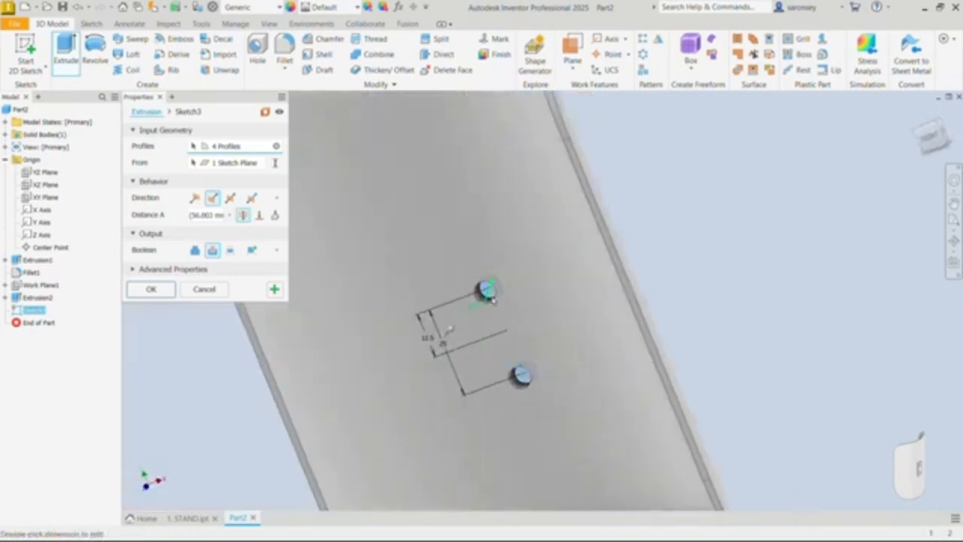
pyautogui.click(151, 291)
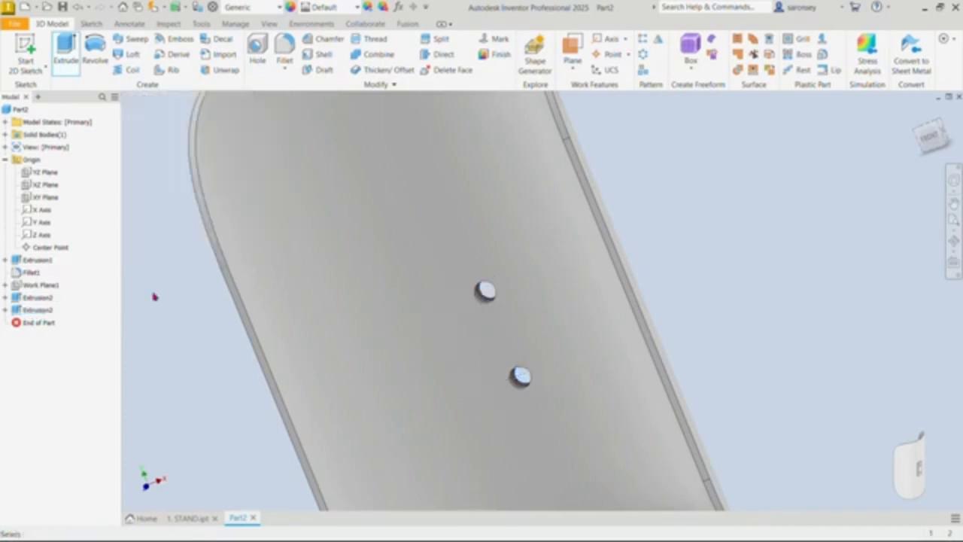
# Step: Change the wing part's appearance to Snow
pyautogui.click(918, 113)
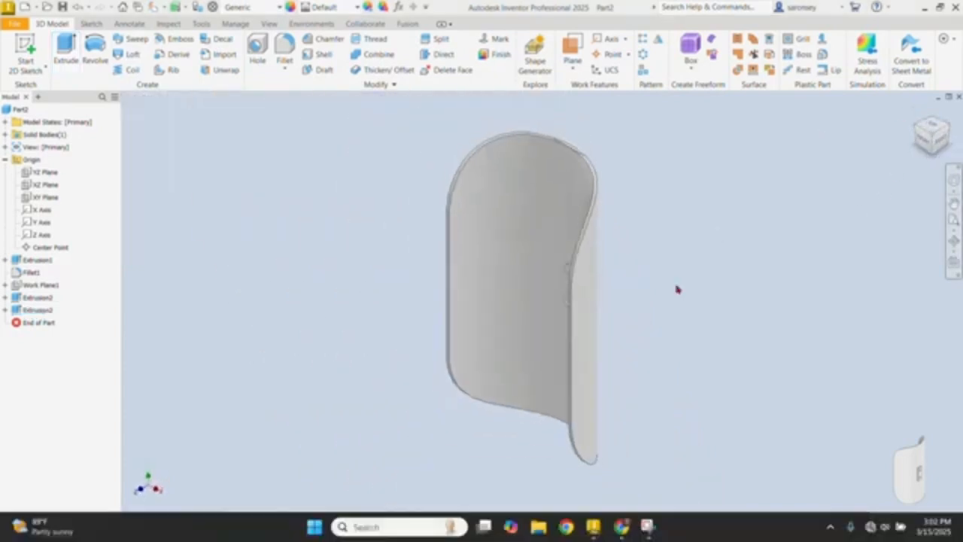
pyautogui.click(356, 8)
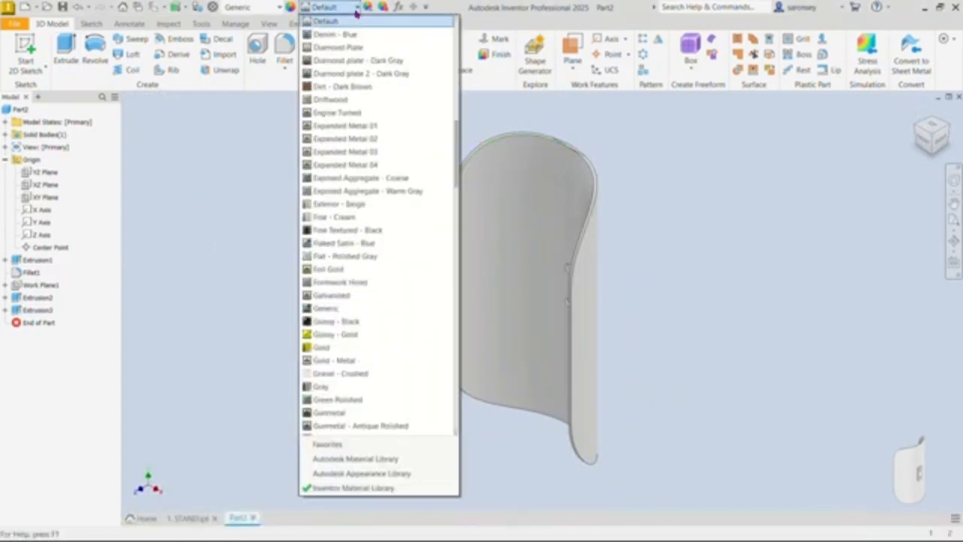
pyautogui.scroll(-20, 361, 421)
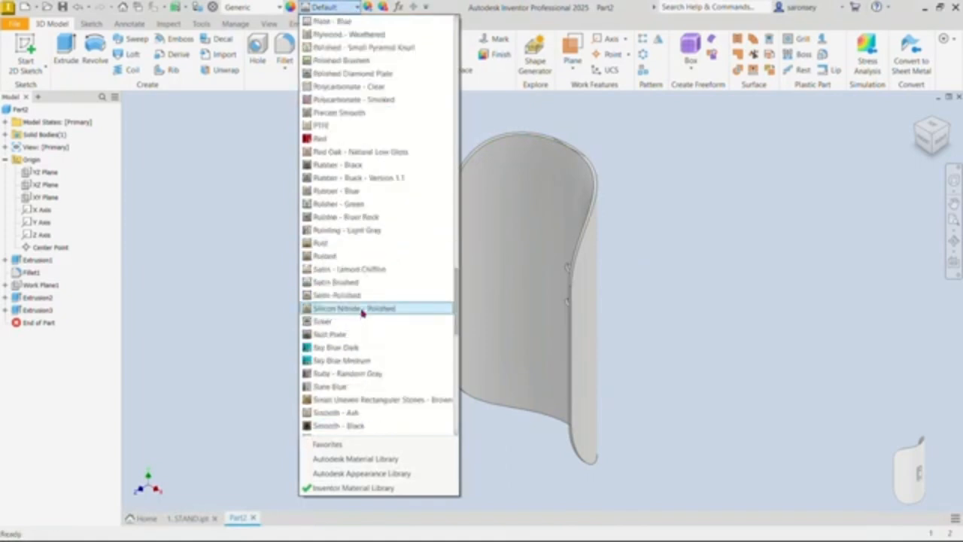
pyautogui.scroll(-4, 381, 368)
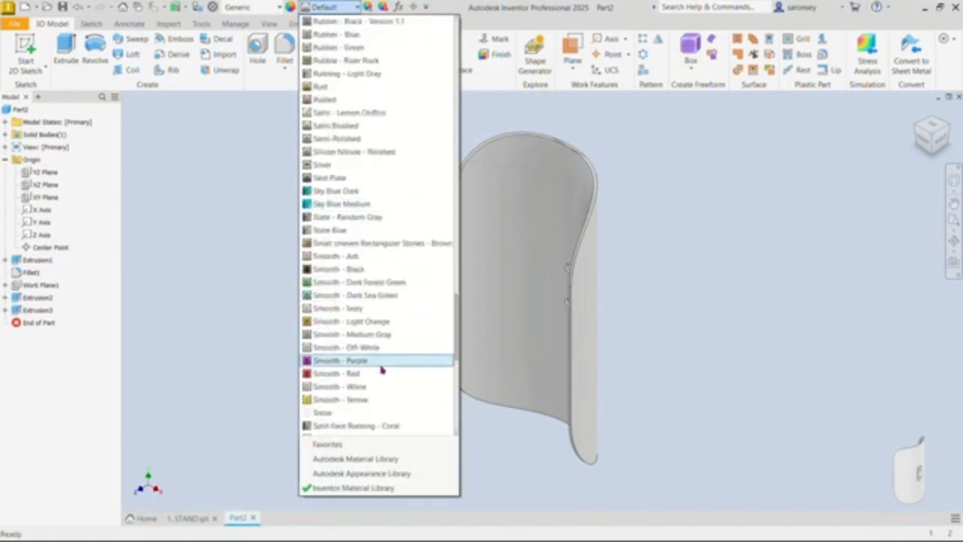
pyautogui.click(340, 412)
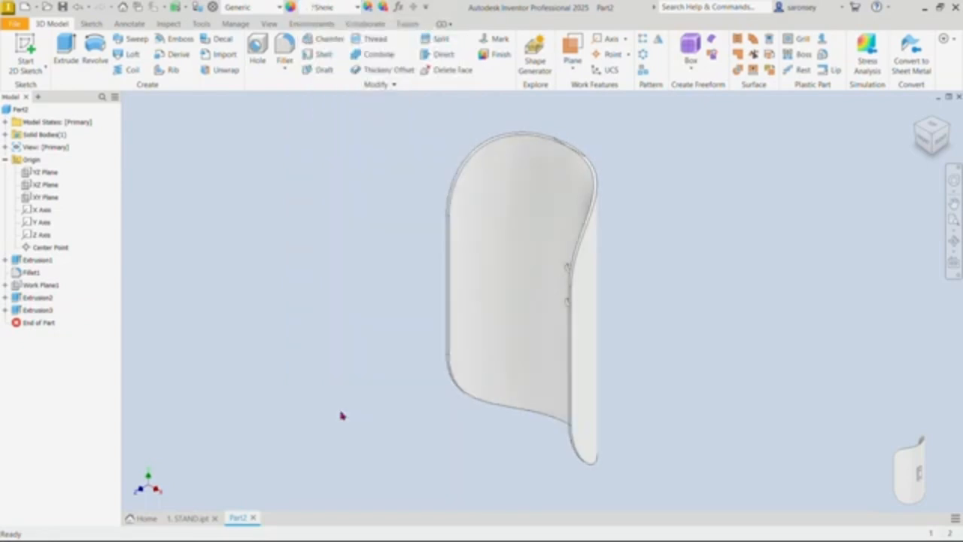
# Step: Save the part as "2. WING" in the 15-03-2025 (WIND TURBINE) folder
pyautogui.click(62, 6)
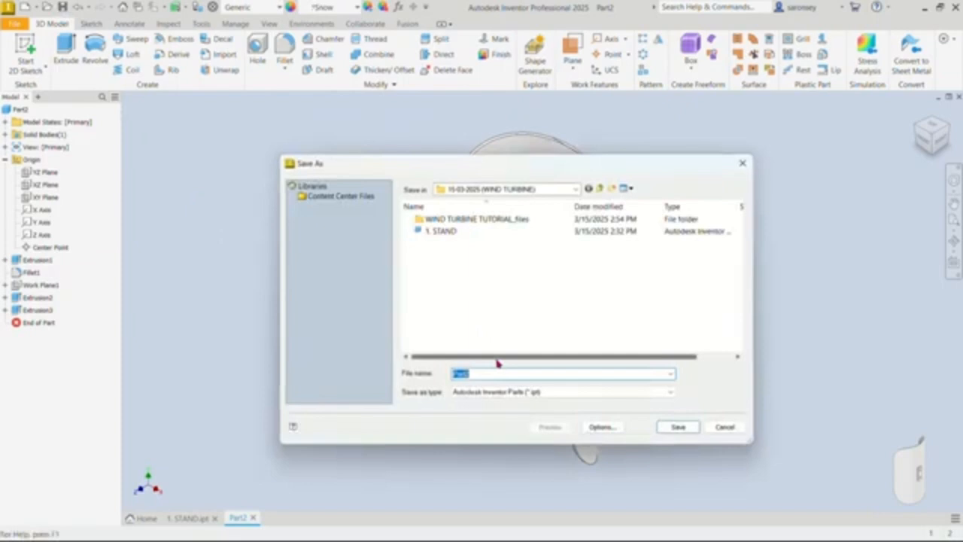
pyautogui.write('2. WING')
pyautogui.click(691, 428)
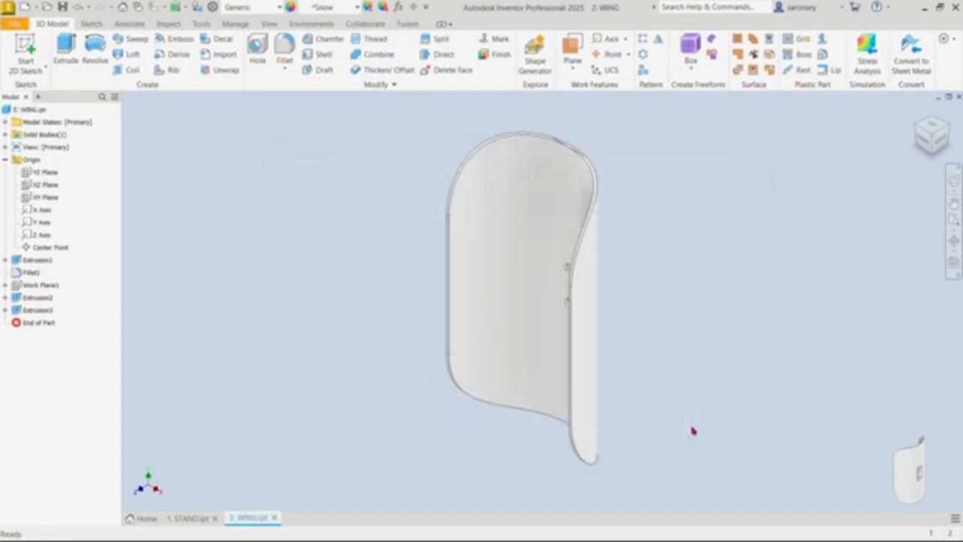
# Step: Create a new metric part from the Standard (mm).ipt template
pyautogui.click(25, 6)
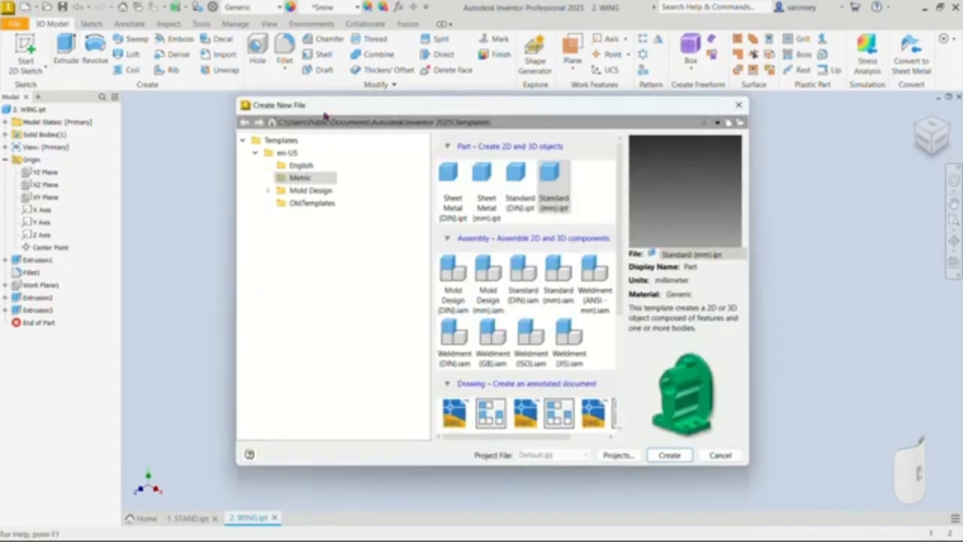
pyautogui.click(673, 455)
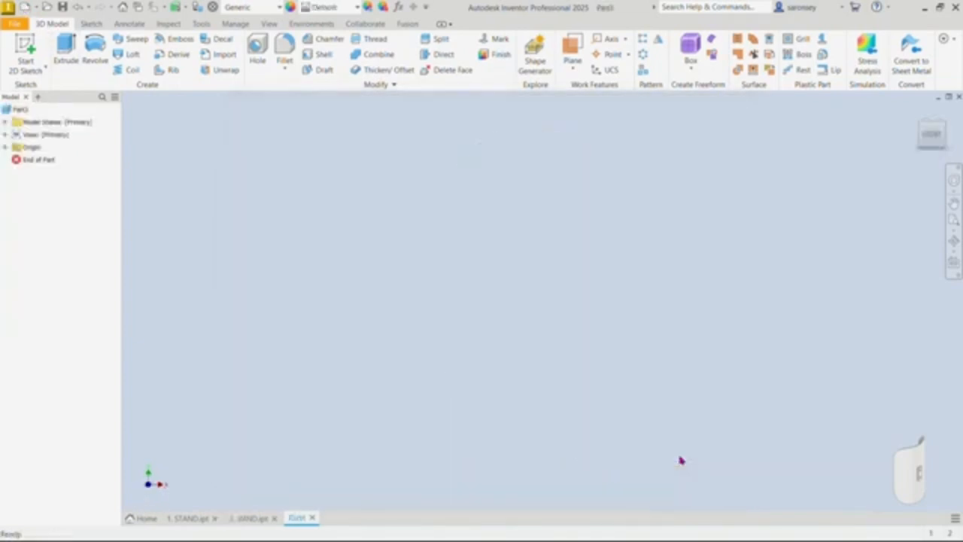
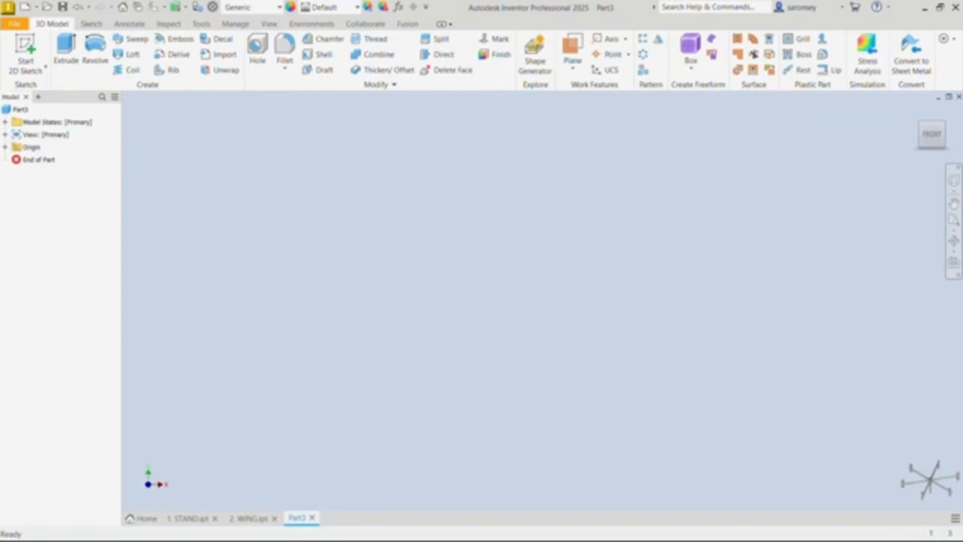
# Step: Sketch an 18.4 mm diameter circle centred on the origin on the horizontal XZ plane, and finish the sketch
pyautogui.click(25, 52)
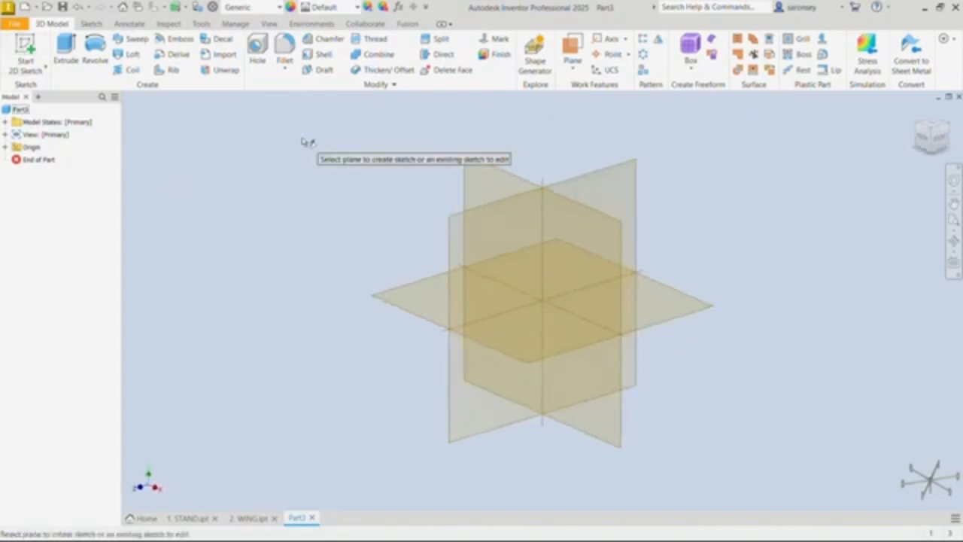
pyautogui.click(418, 305)
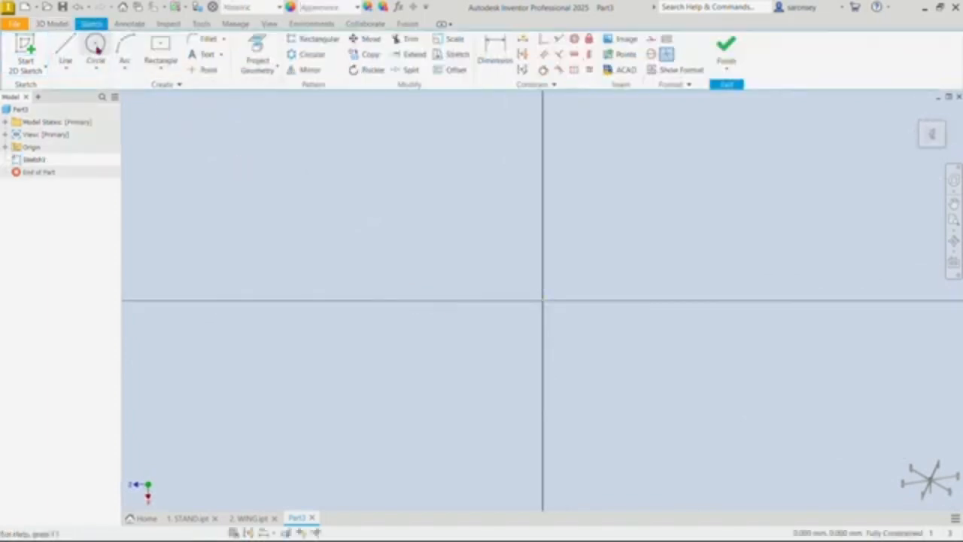
pyautogui.click(95, 46)
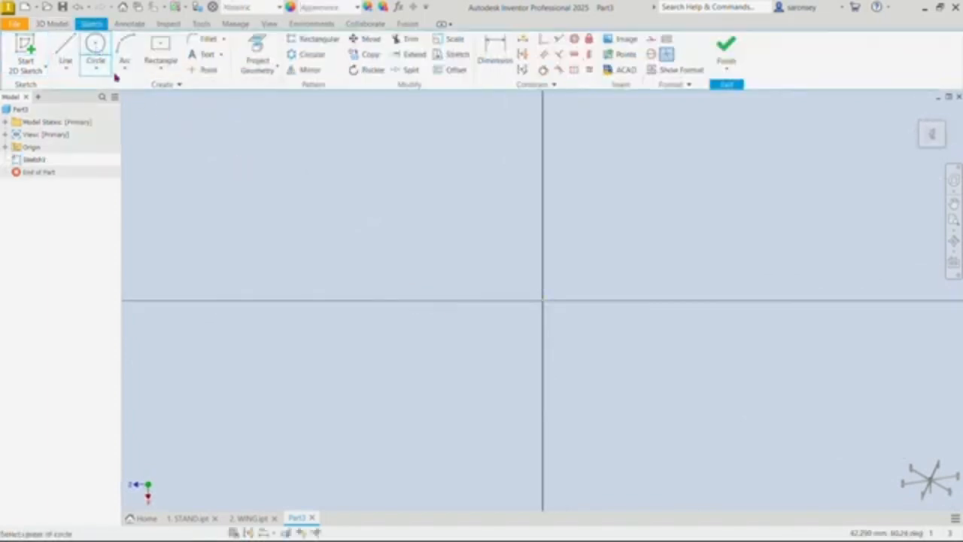
pyautogui.click(543, 301)
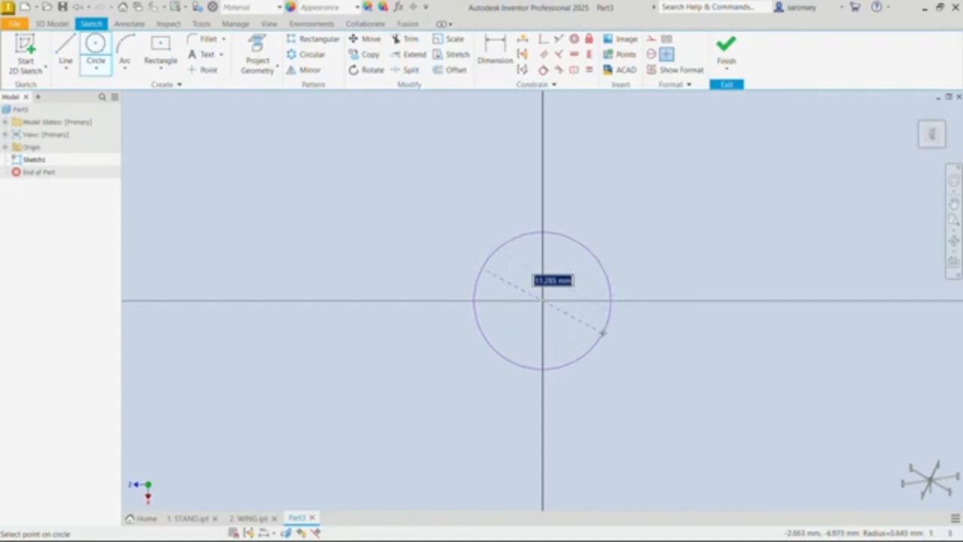
pyautogui.write('8.4')
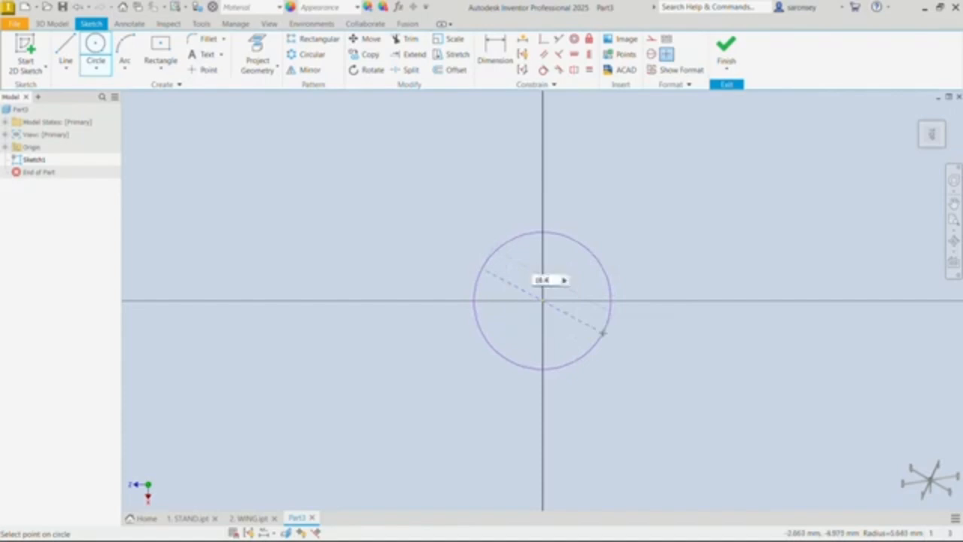
pyautogui.press('Return')
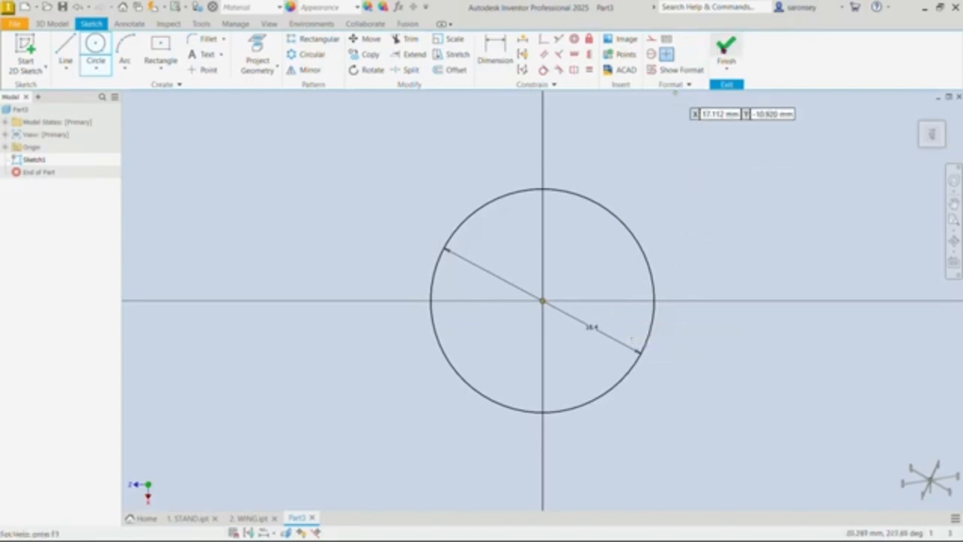
pyautogui.click(726, 50)
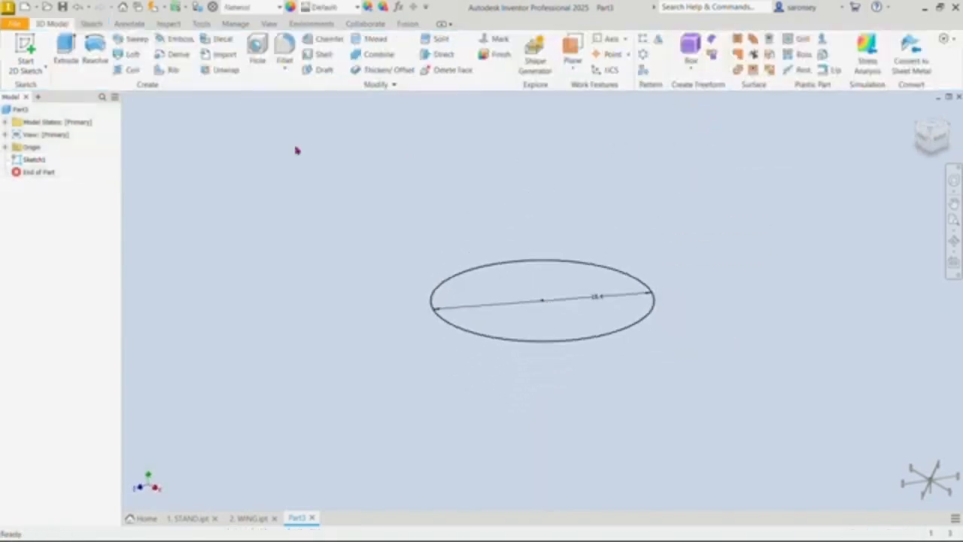
# Step: Extrude the circle symmetrically about the sketch plane to a total of 22.5 mm
pyautogui.click(66, 50)
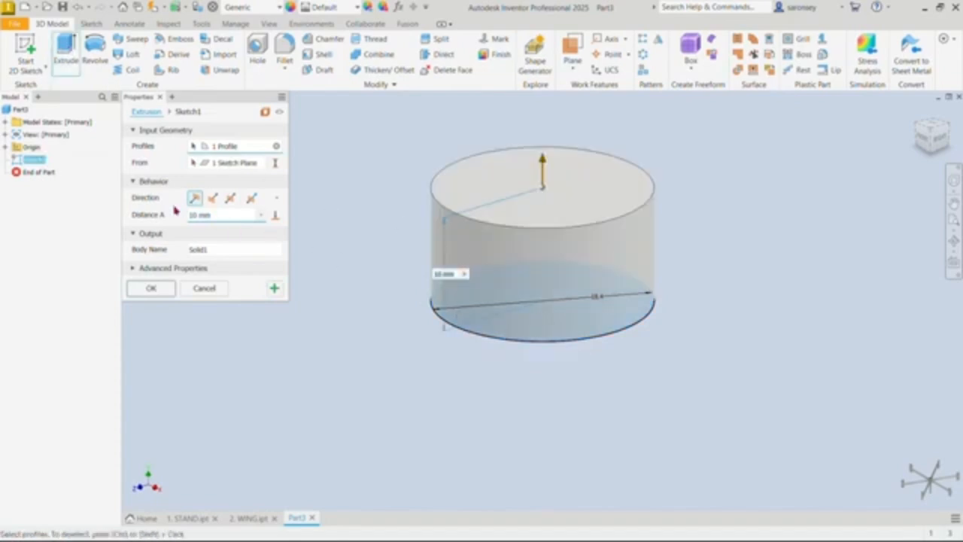
pyautogui.click(230, 198)
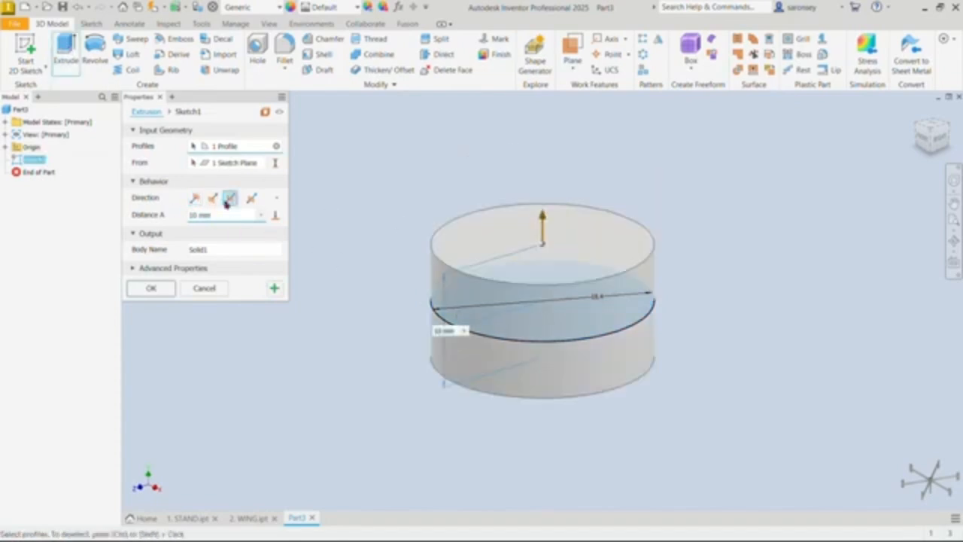
pyautogui.moveTo(220, 215); pyautogui.dragTo(185, 216)
pyautogui.write('2')
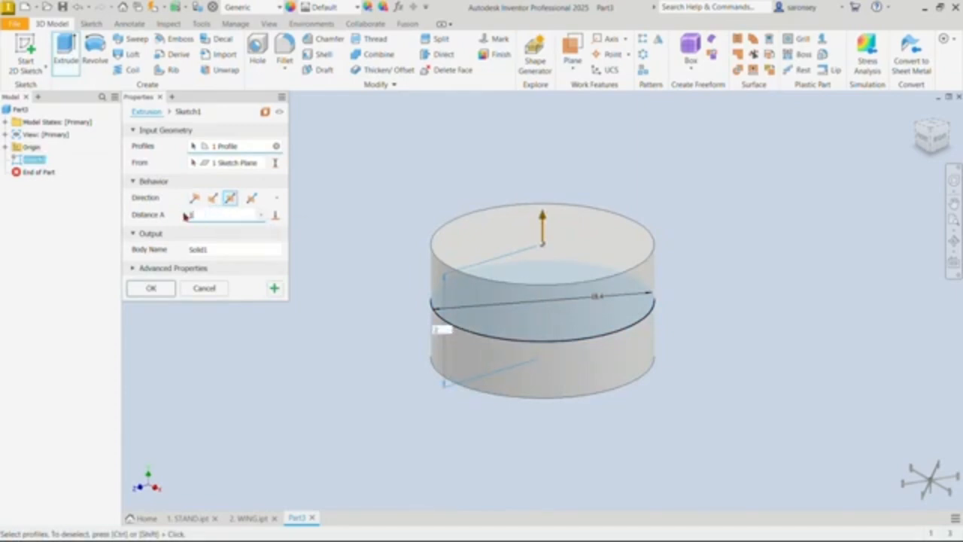
pyautogui.write('2.5')
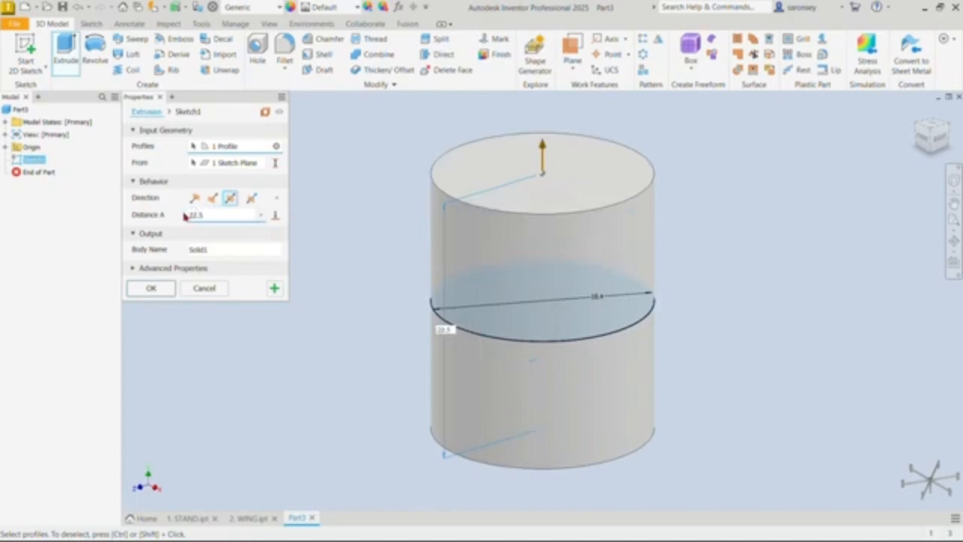
pyautogui.press('Return')
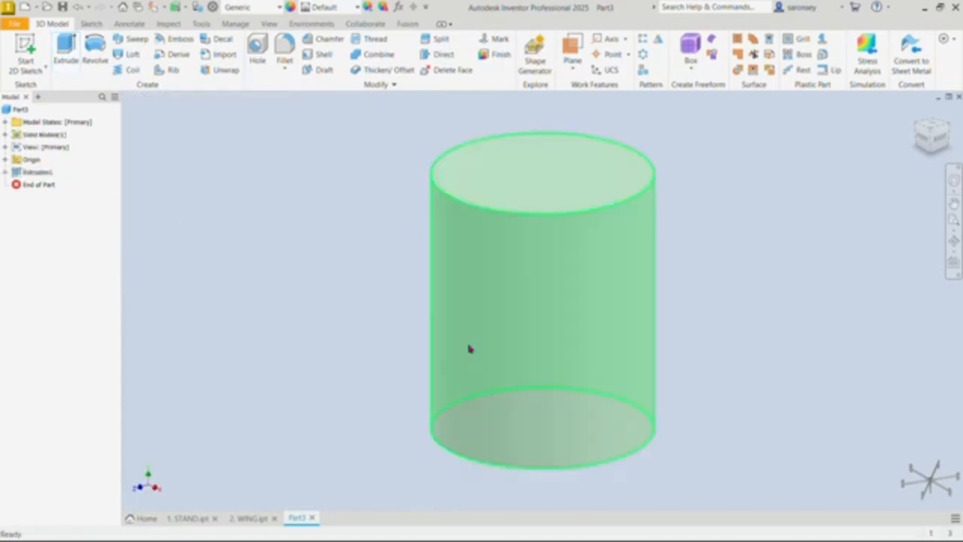
# Step: Sketch a 10 mm diameter circle centred on the cylinder's bottom face, and finish the sketch
pyautogui.keyDown('shift'); pyautogui.moveTo(723, 379); pyautogui.dragTo(716, 314, button='middle'); pyautogui.keyUp('shift')
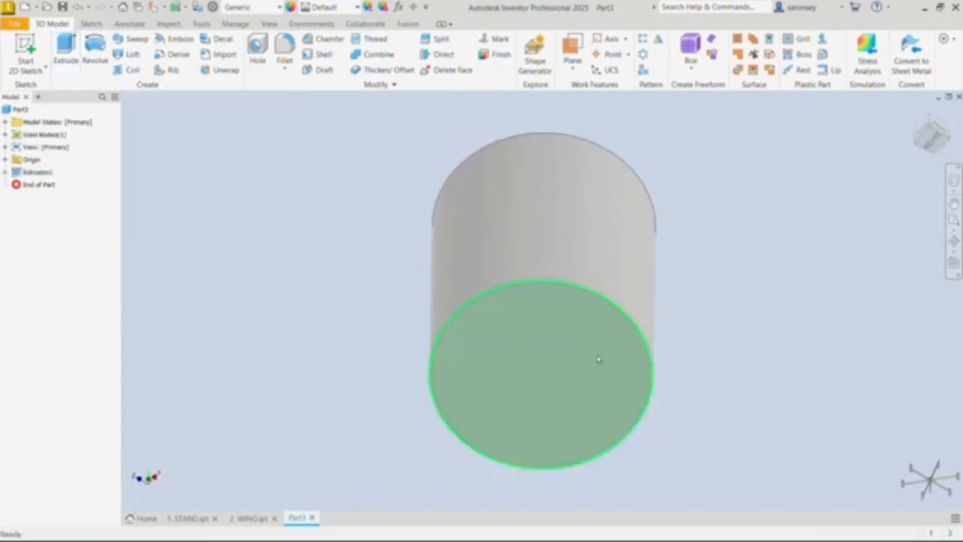
pyautogui.click(600, 361)
pyautogui.press('s')
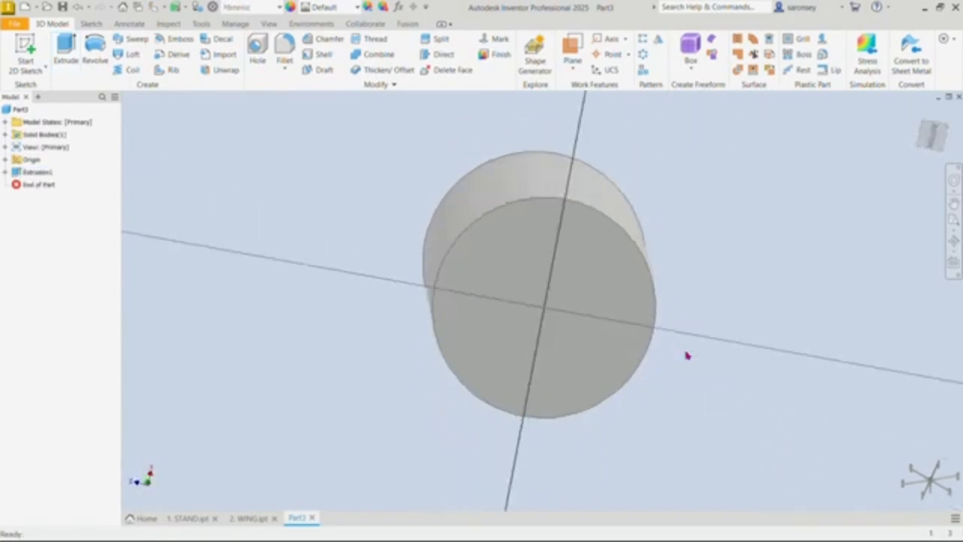
pyautogui.click(96, 60)
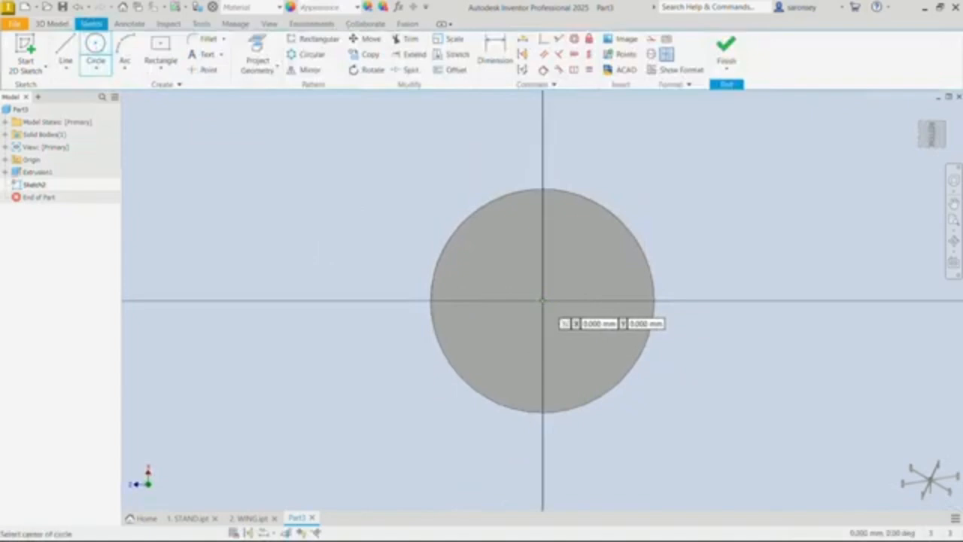
pyautogui.click(544, 301)
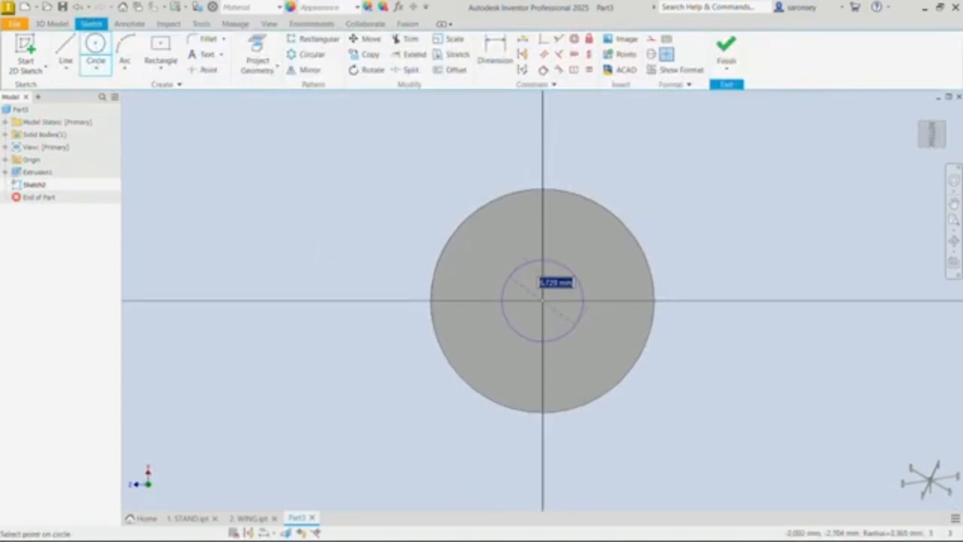
pyautogui.write('1')
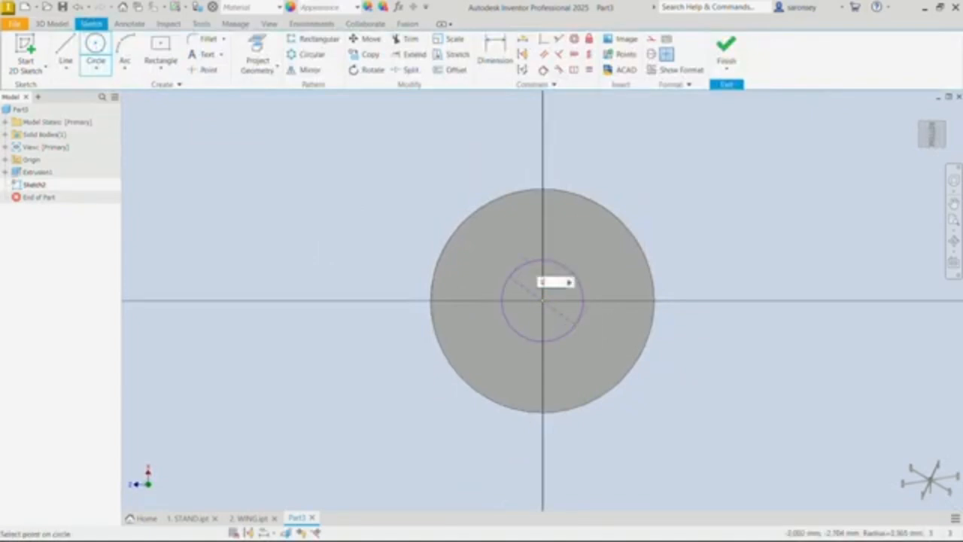
pyautogui.write('0')
pyautogui.press('Return')
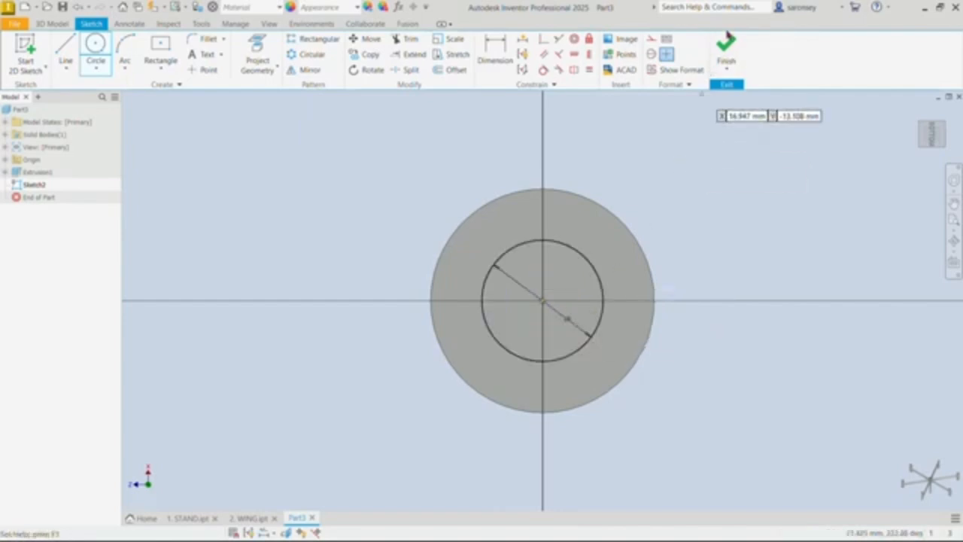
pyautogui.click(726, 49)
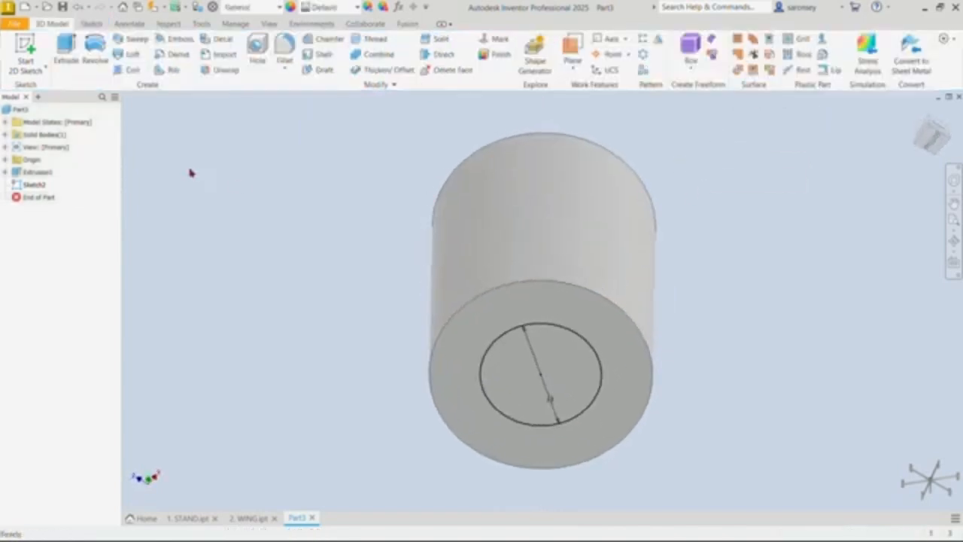
# Step: Extrude the 10 mm circle 70 mm away from the cylinder's bottom face as a joined shaft
pyautogui.click(66, 49)
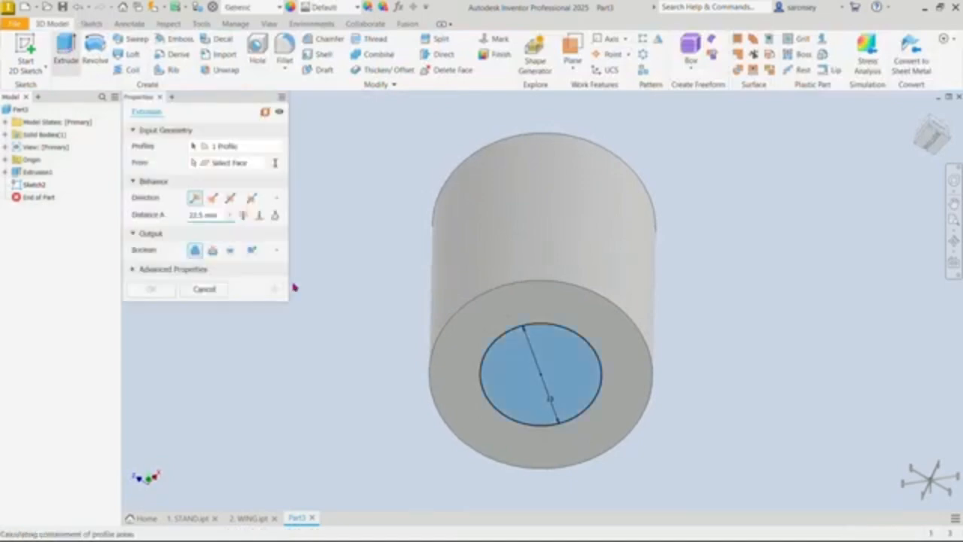
pyautogui.scroll(3, 584, 375)
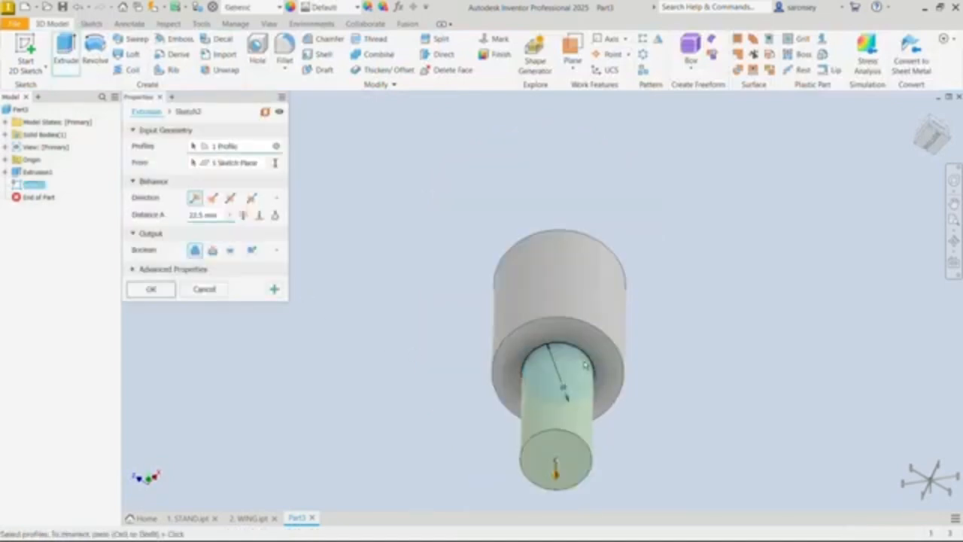
pyautogui.click(215, 216)
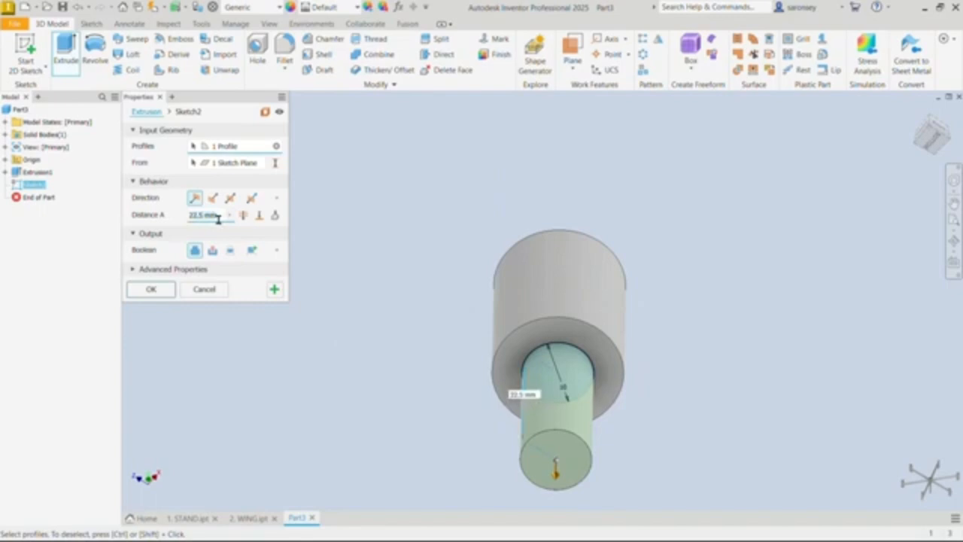
pyautogui.write('30')
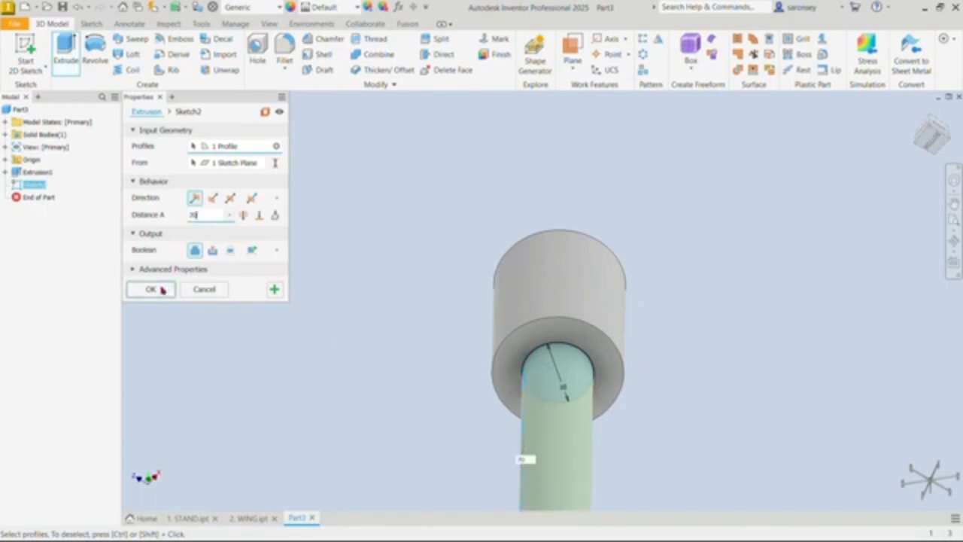
pyautogui.click(155, 289)
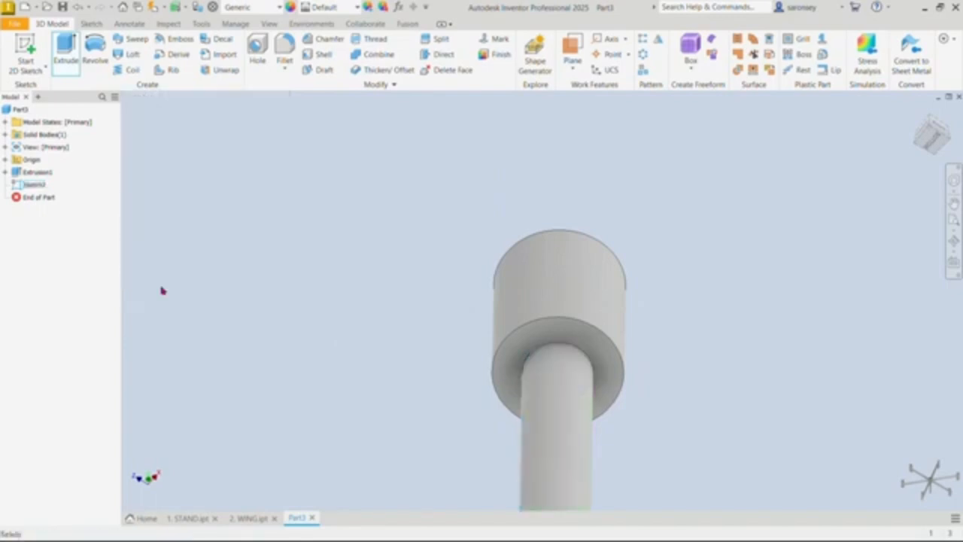
pyautogui.click(918, 114)
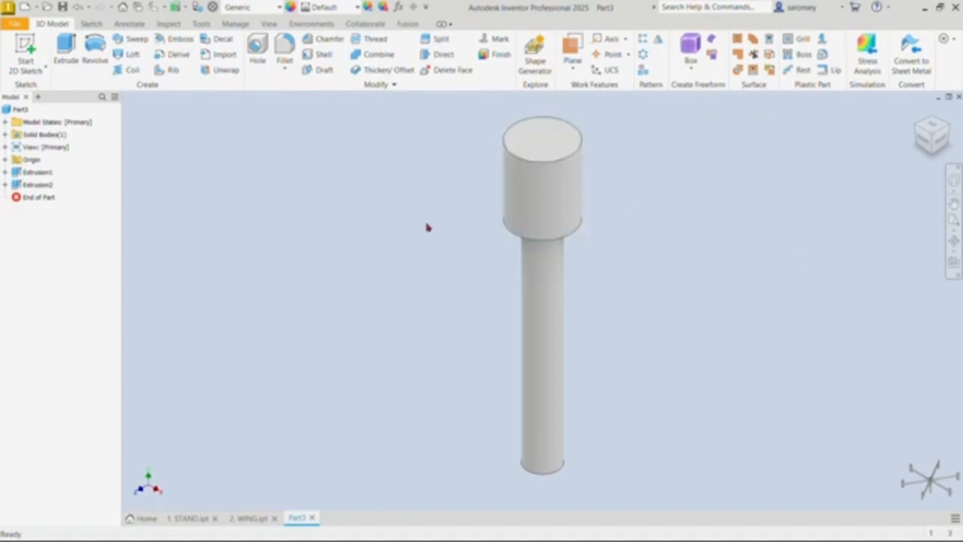
# Step: Start a sketch on the origin's XY plane and slice the model display at the sketch plane
pyautogui.click(5, 160)
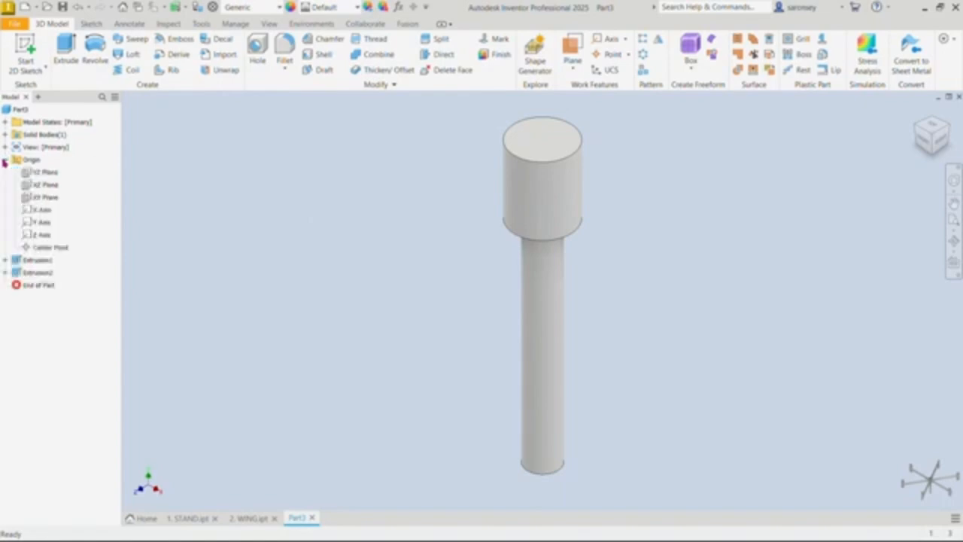
pyautogui.click(46, 198)
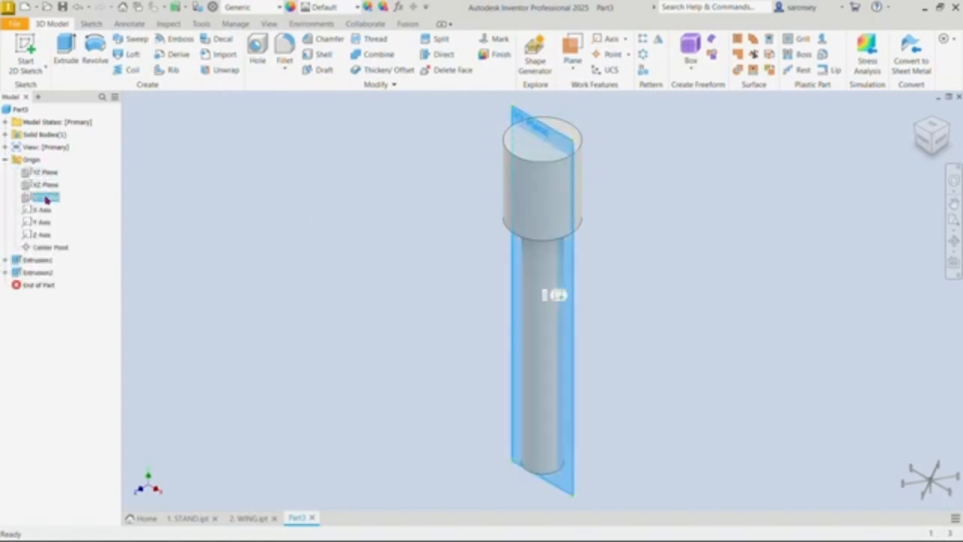
pyautogui.click(562, 295)
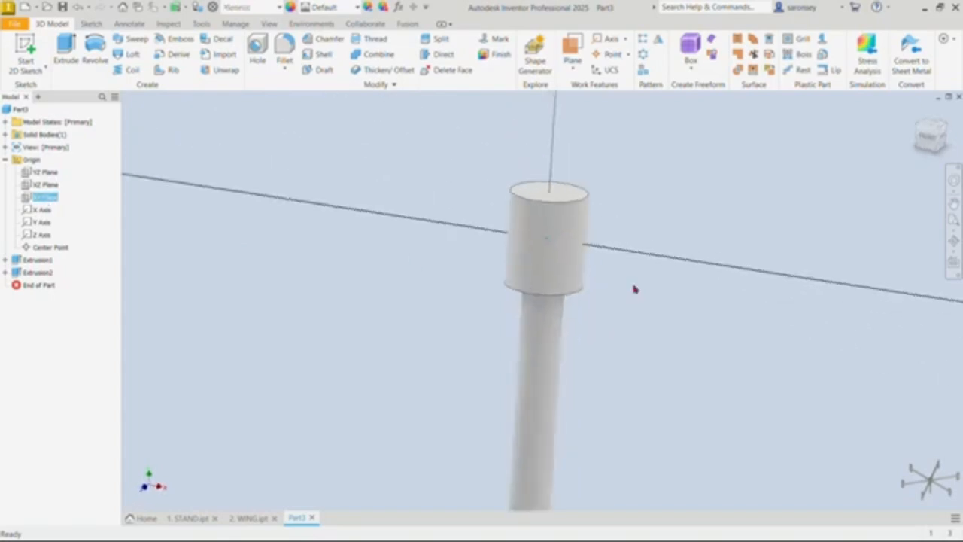
pyautogui.moveTo(636, 286); pyautogui.dragTo(612, 218, button='middle')
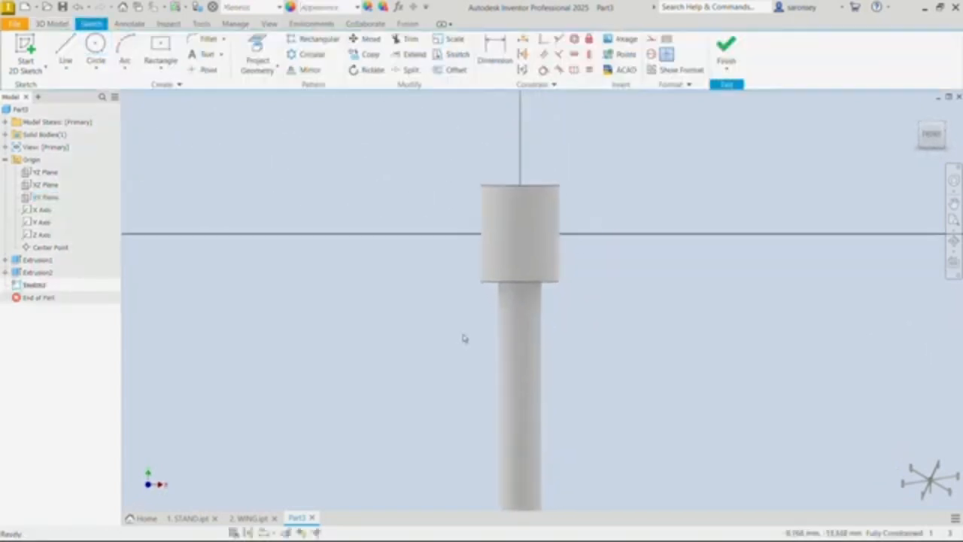
pyautogui.click(286, 532)
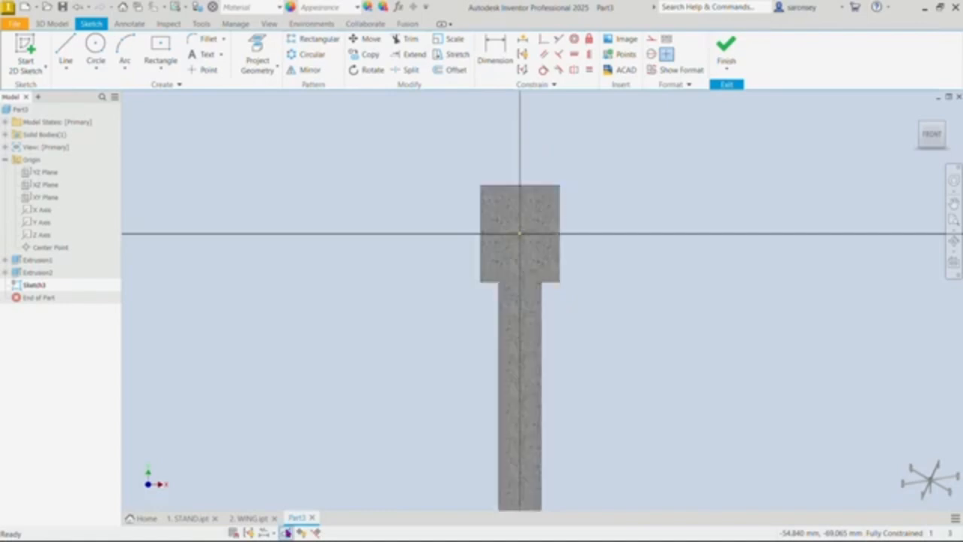
pyautogui.moveTo(673, 361); pyautogui.dragTo(607, 341, button='middle')
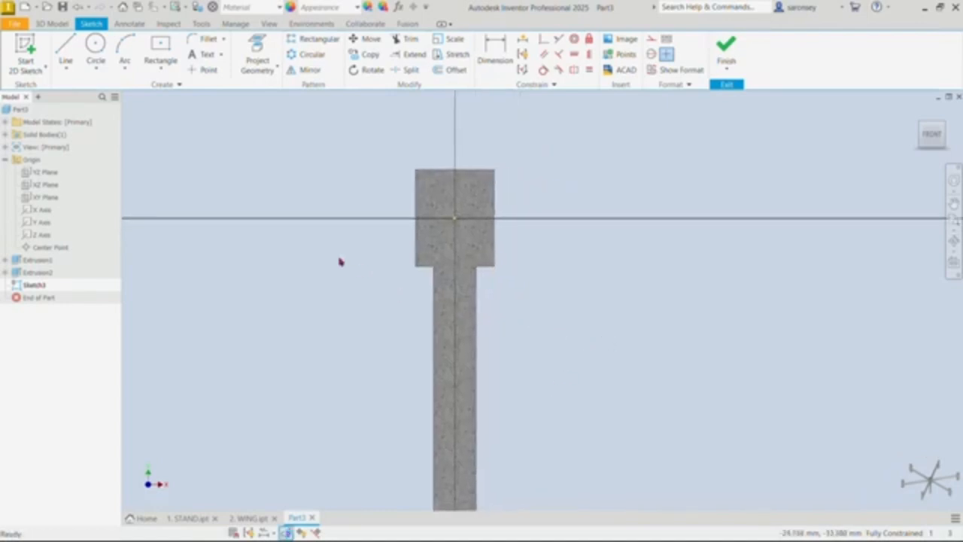
# Step: Sketch a long, thin two-point rectangle resting on the horizontal axis, from inside the cylinder head, about 6 mm from its centre, outward past its right side
pyautogui.click(160, 70)
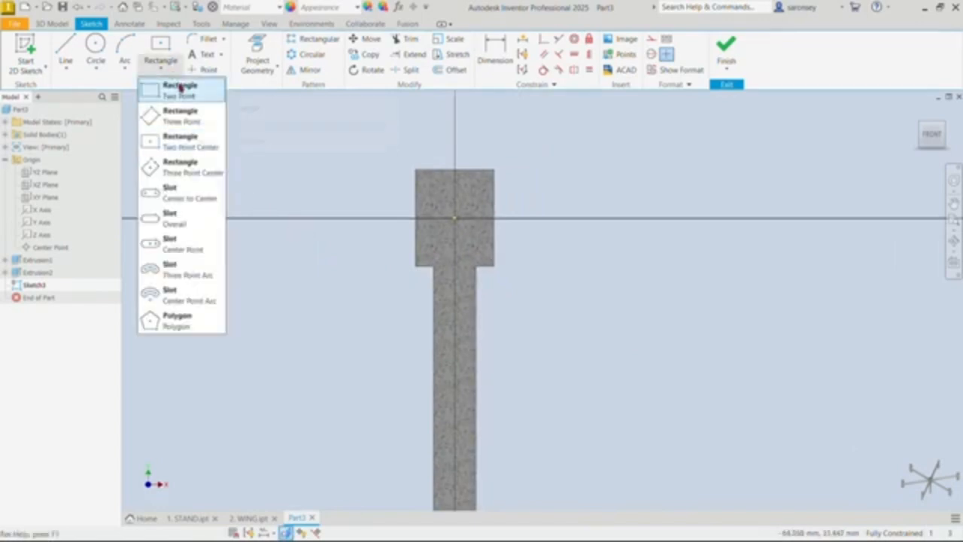
pyautogui.click(180, 88)
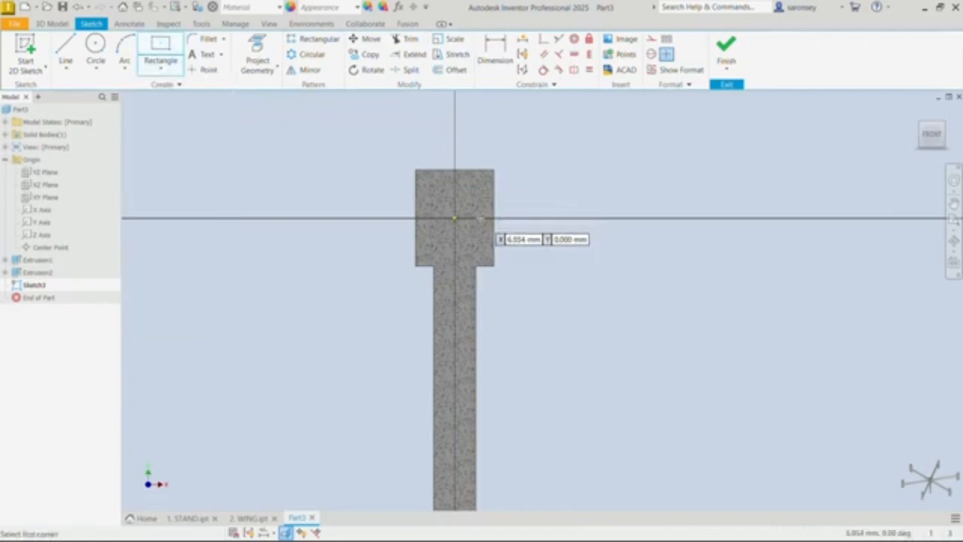
pyautogui.click(480, 218)
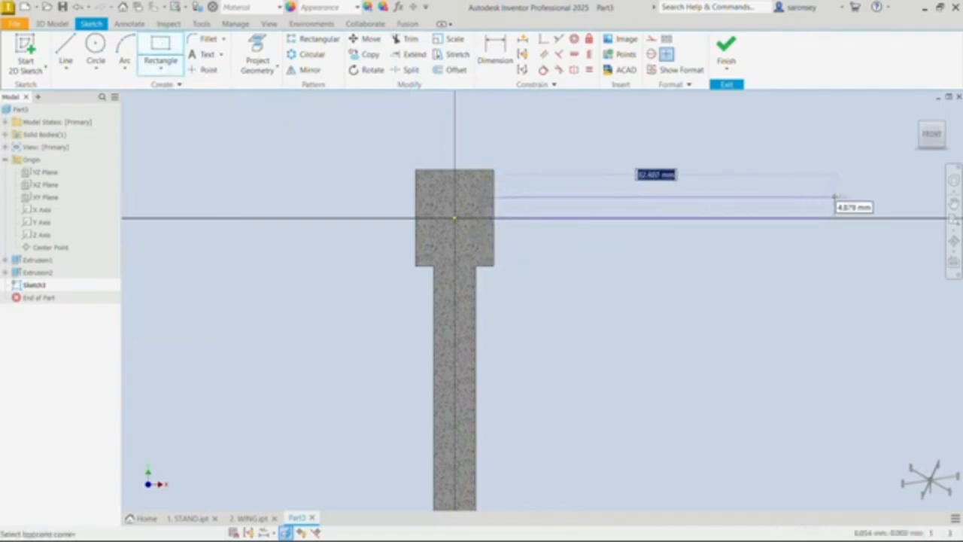
pyautogui.click(869, 218)
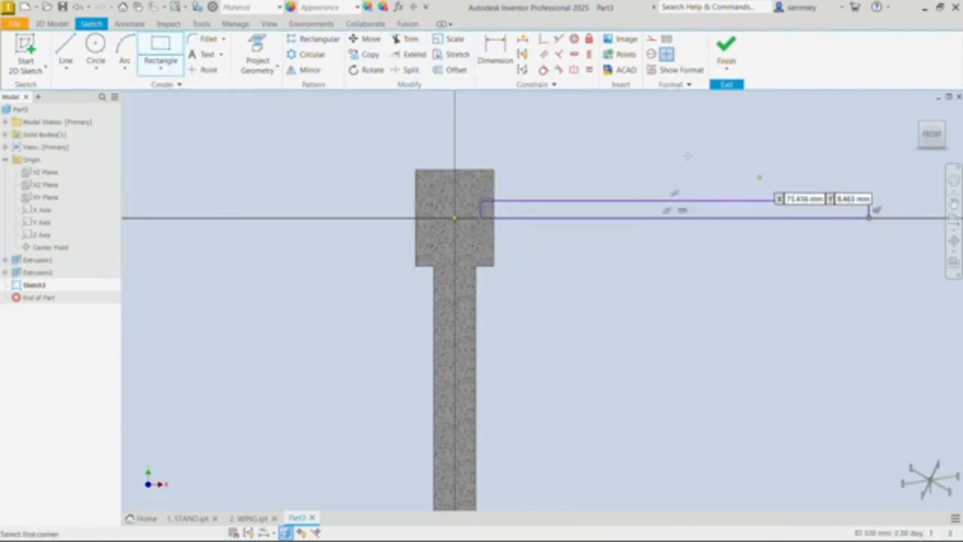
# Step: Dimension the rectangle's short inner edge 3 mm from the vertical axis
pyautogui.click(495, 49)
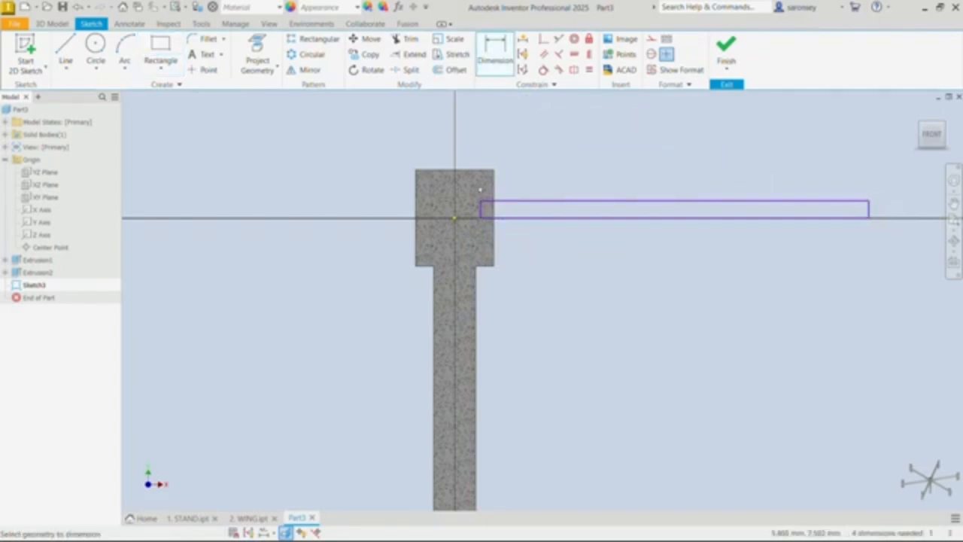
pyautogui.scroll(5, 481, 190)
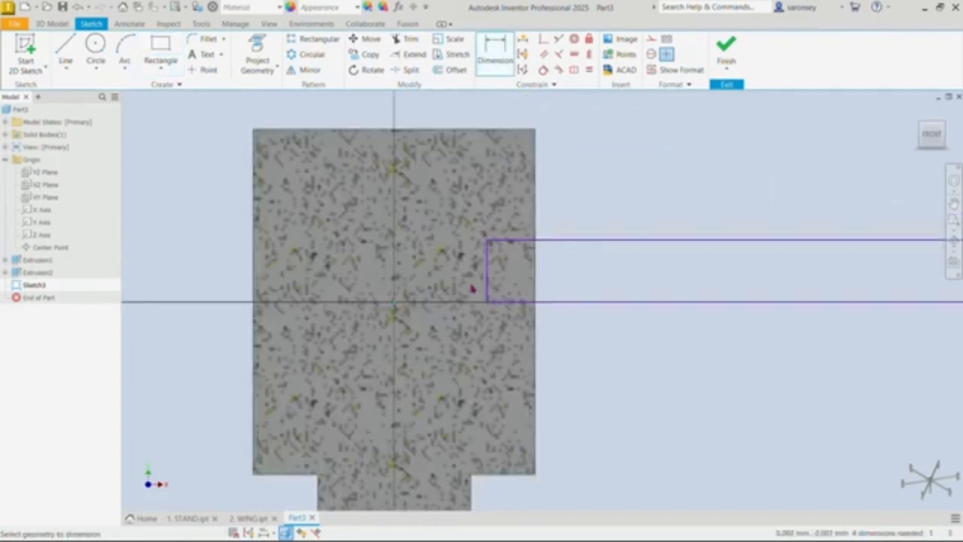
pyautogui.click(487, 265)
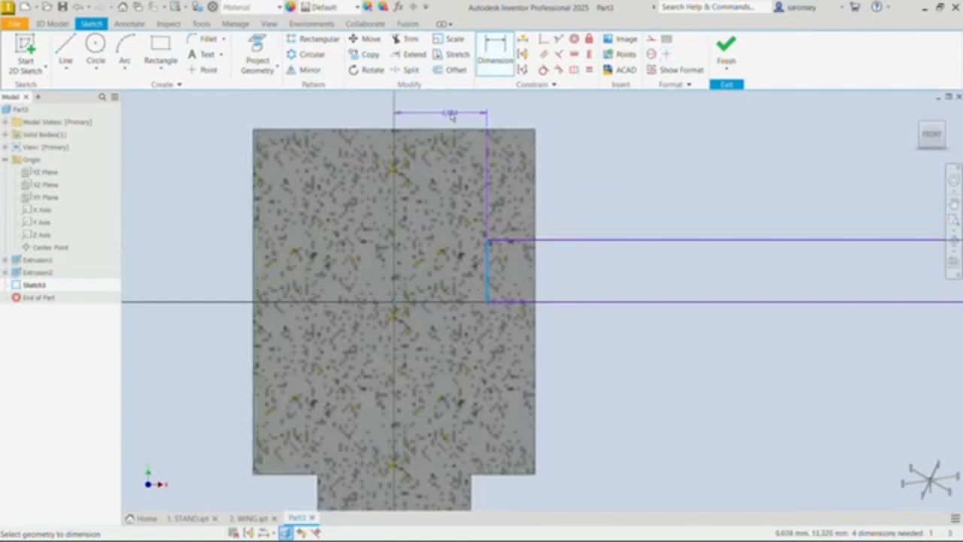
pyautogui.click(451, 115)
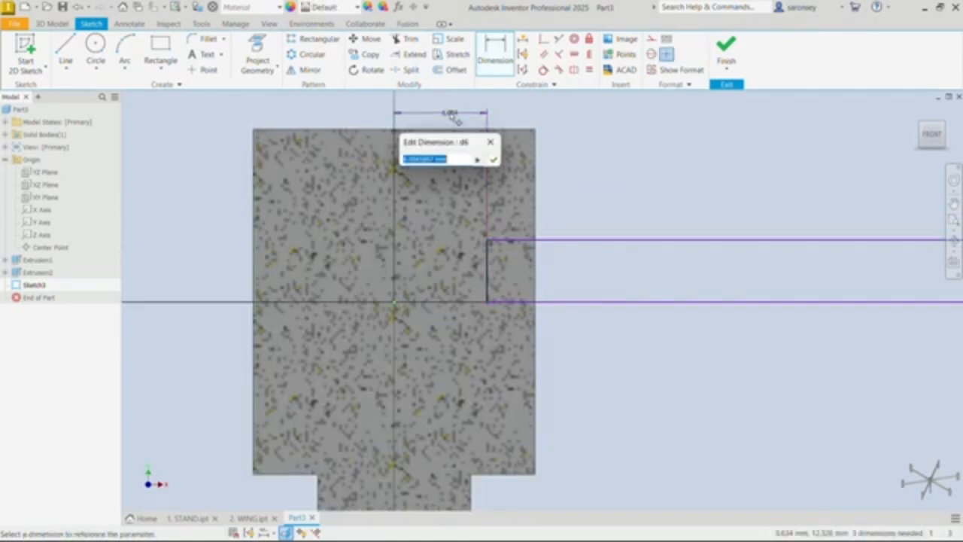
pyautogui.write('8')
pyautogui.press('Return')
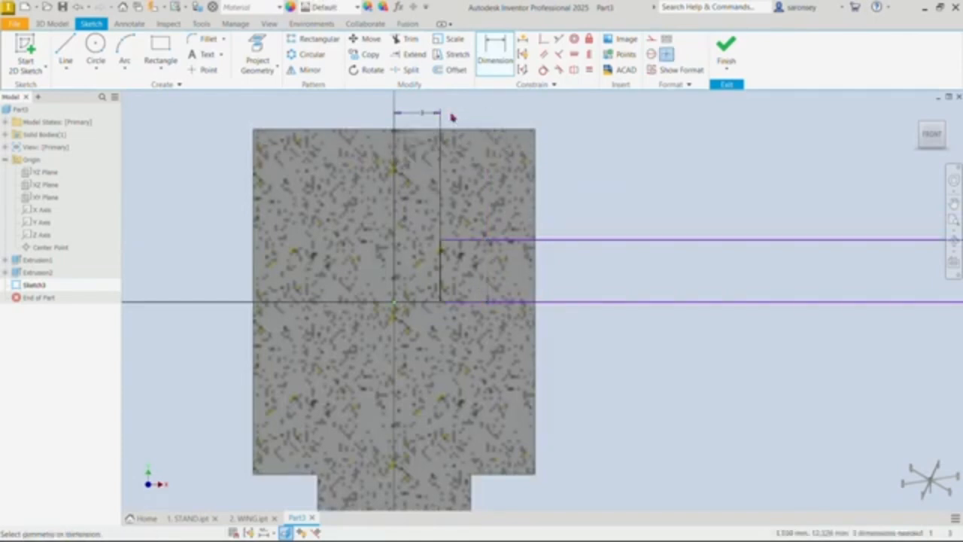
# Step: Dimension the rectangle's long upper edge to 150 mm
pyautogui.click(620, 240)
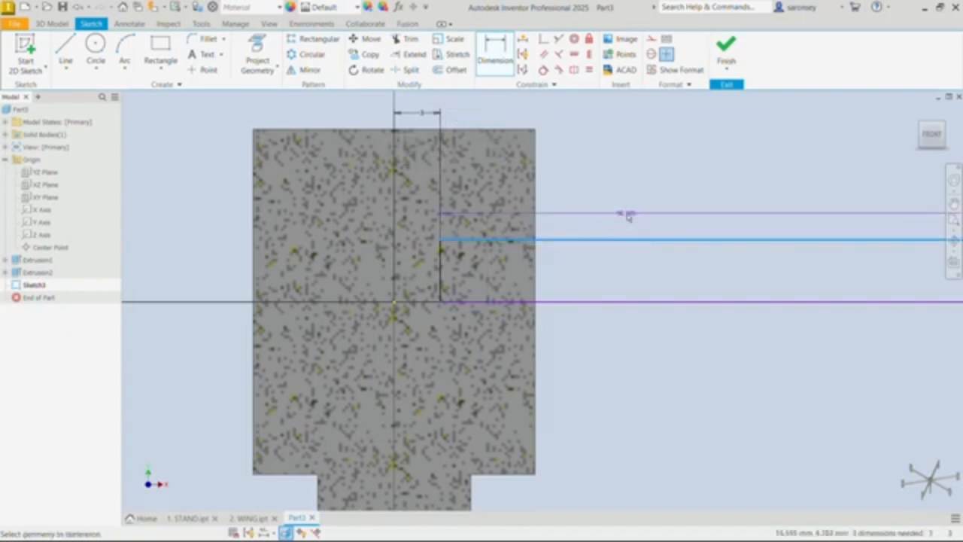
pyautogui.click(629, 216)
pyautogui.write('60')
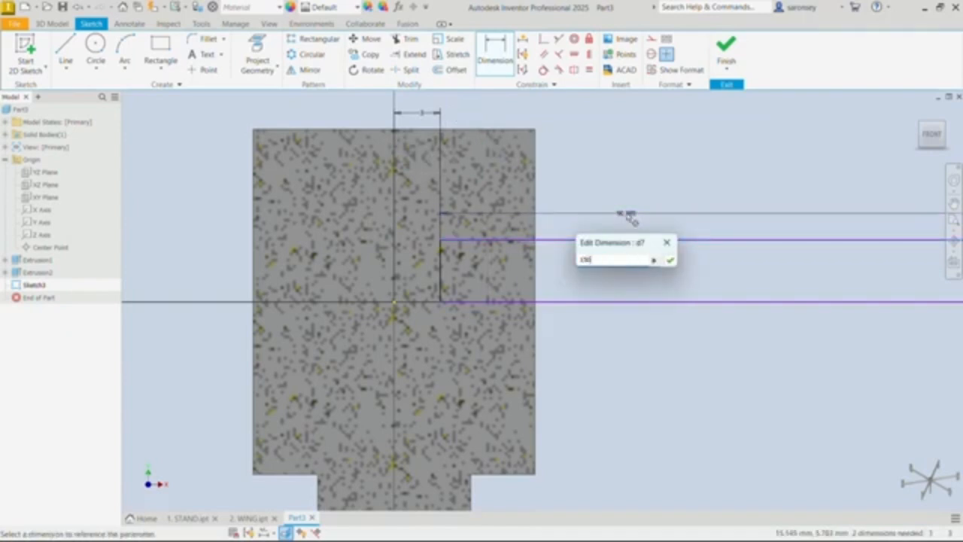
pyautogui.press('Return')
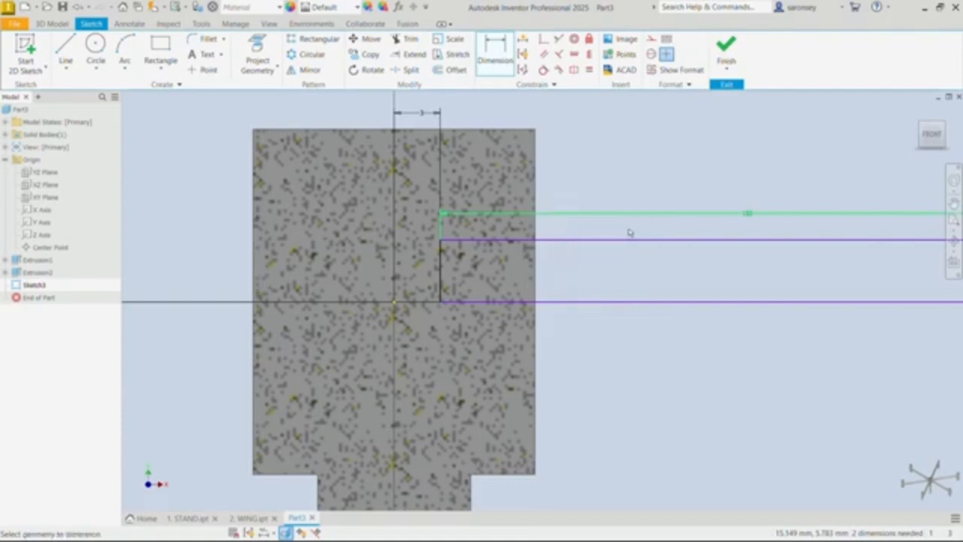
# Step: Apply a horizontal constraint between the origin and the midpoint of the rectangle's lower long edge
pyautogui.scroll(-3, 651, 288)
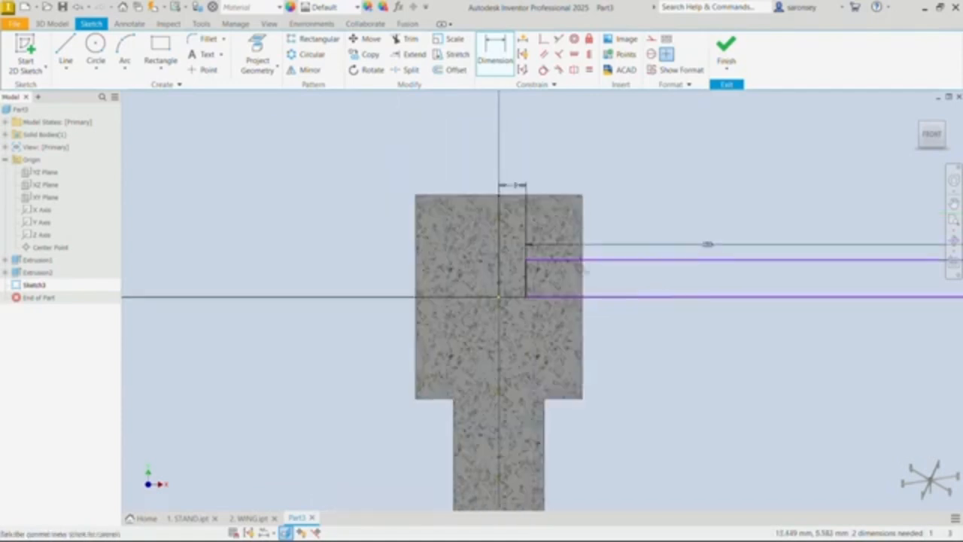
pyautogui.click(575, 55)
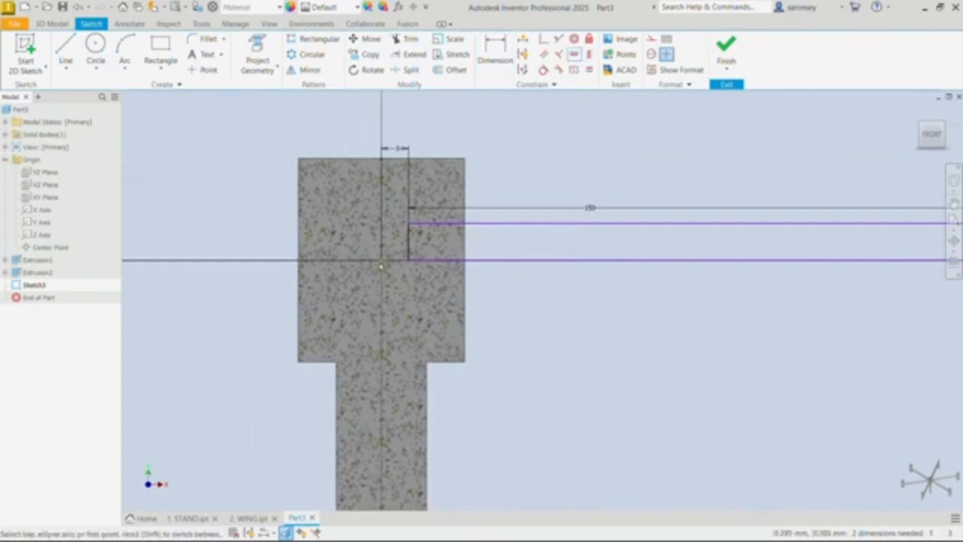
pyautogui.click(380, 261)
pyautogui.scroll(-5, 683, 287)
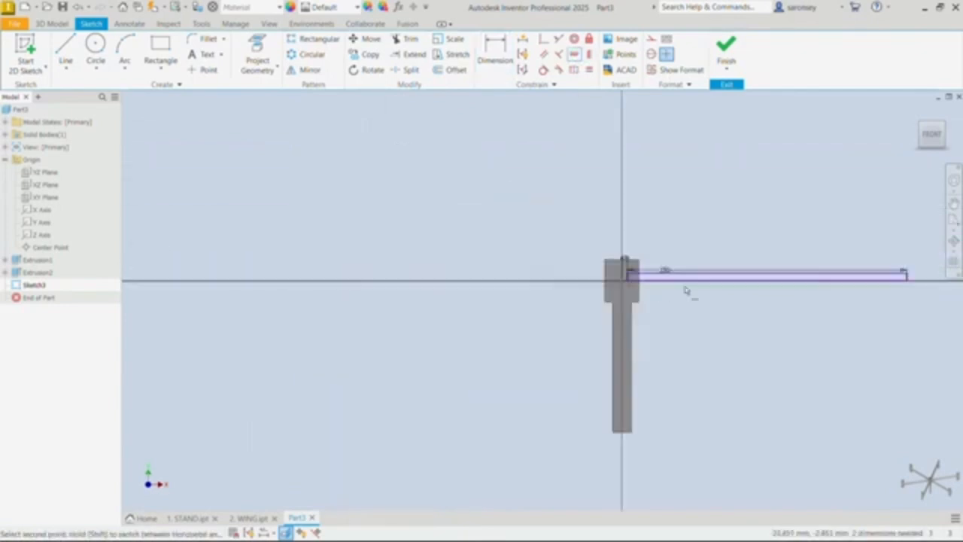
pyautogui.moveTo(683, 286); pyautogui.dragTo(505, 261, button='middle')
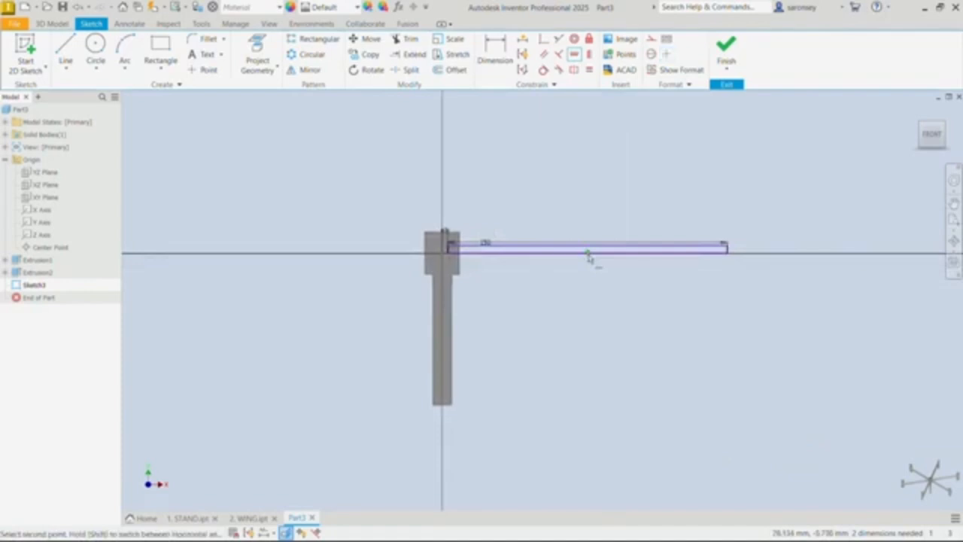
pyautogui.click(590, 258)
pyautogui.scroll(6, 522, 264)
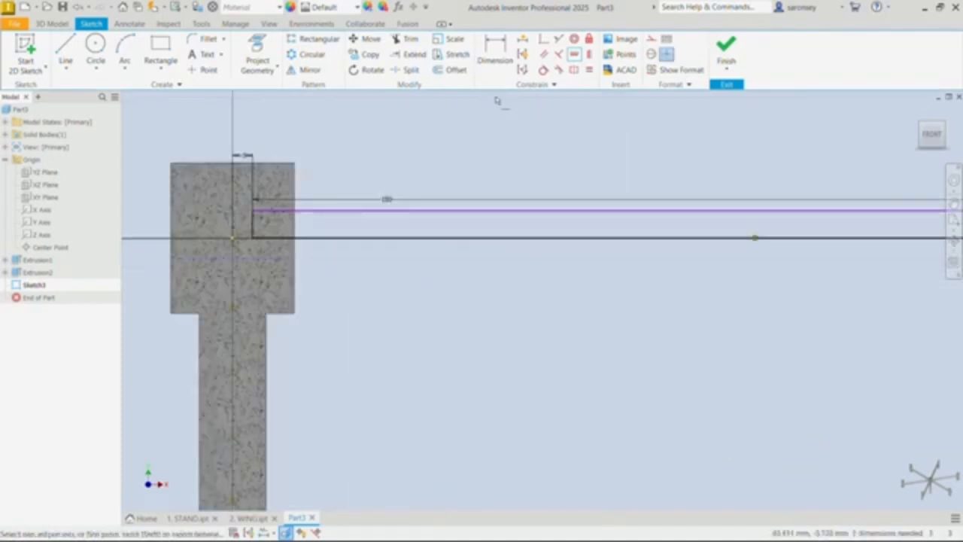
# Step: Dimension the rectangle's short inner edge to 5 mm and finish the sketch
pyautogui.click(495, 53)
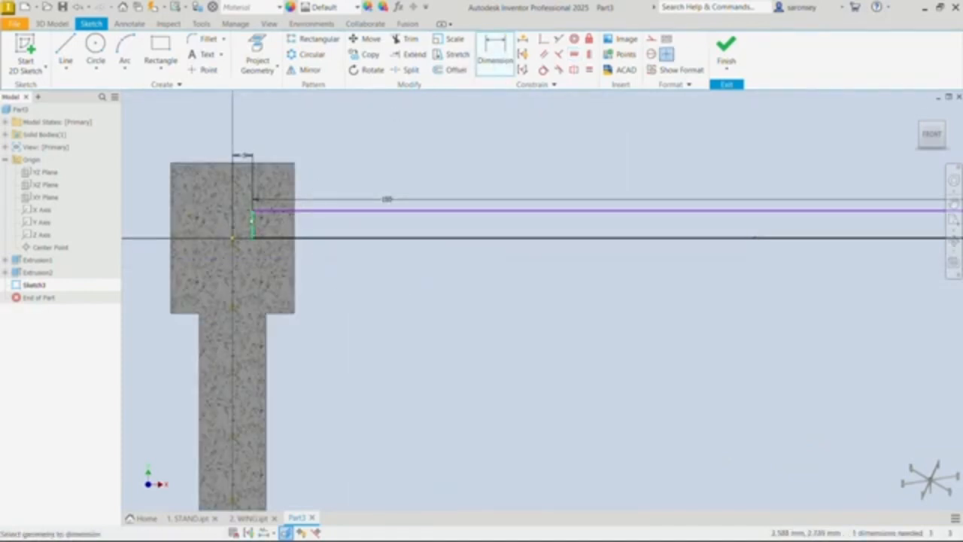
pyautogui.click(253, 221)
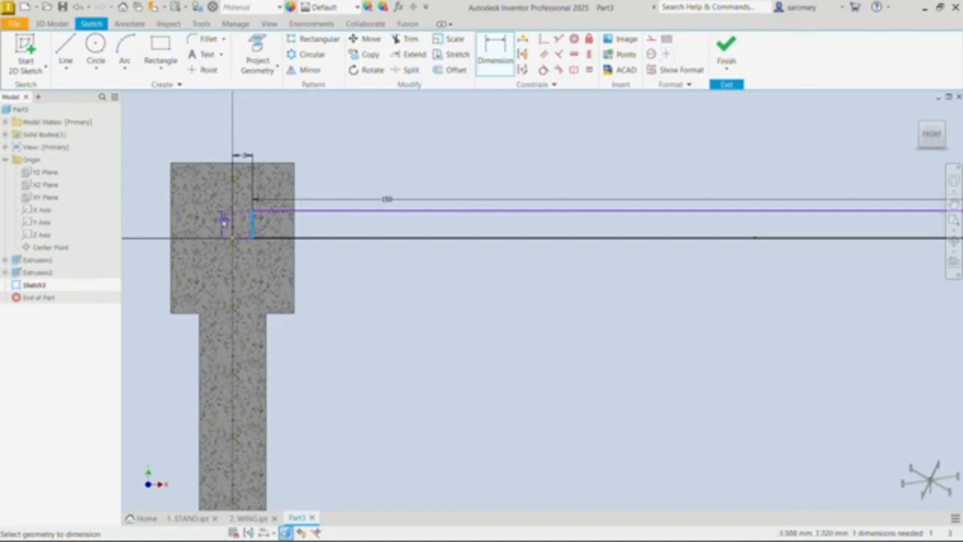
pyautogui.click(223, 219)
pyautogui.write('5')
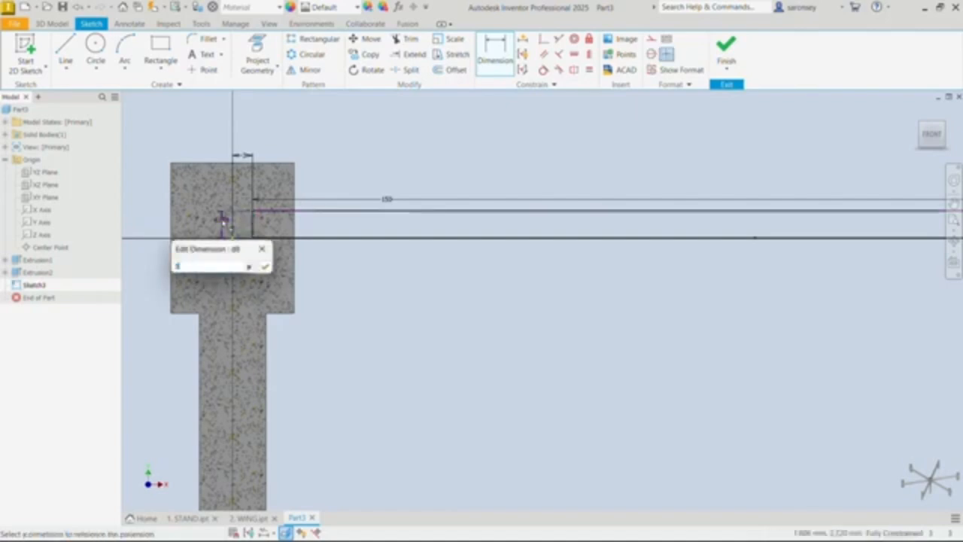
pyautogui.press('Return')
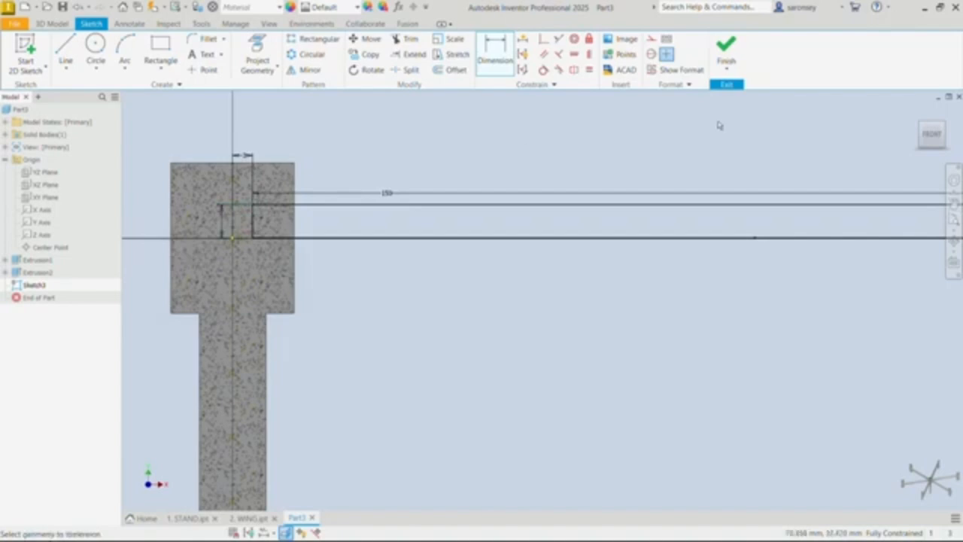
pyautogui.click(727, 61)
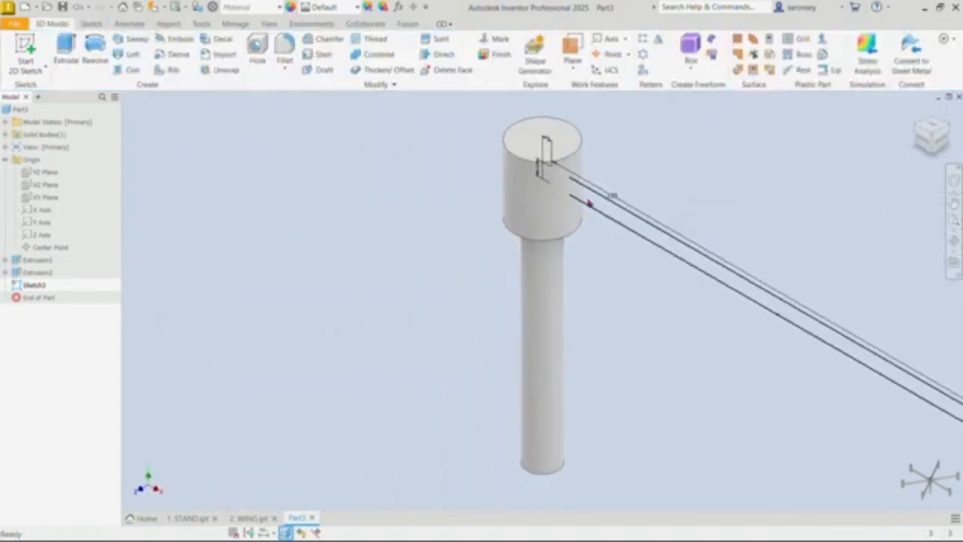
# Step: Revolve the long rectangle a full 360 degrees about its lower edge as a round arm joined to the hub
pyautogui.click(94, 51)
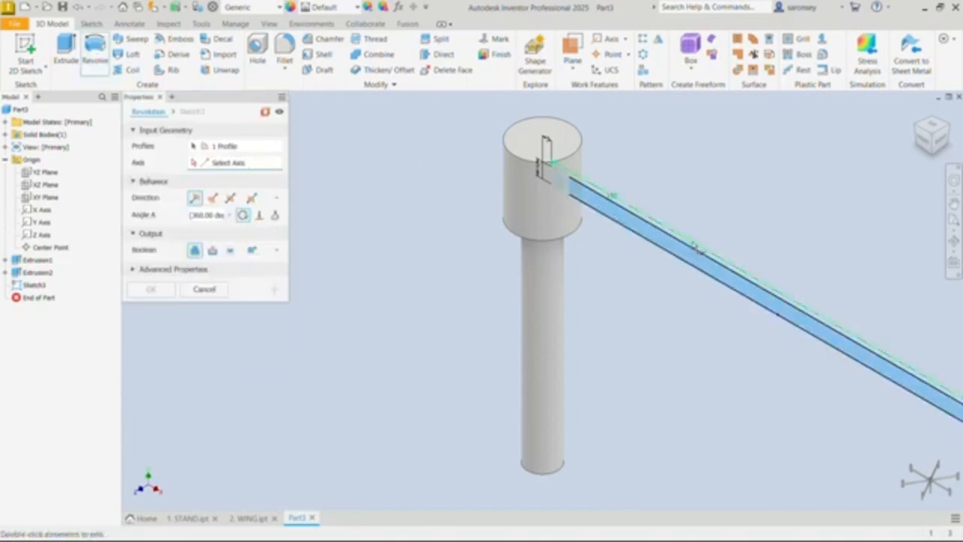
pyautogui.click(768, 309)
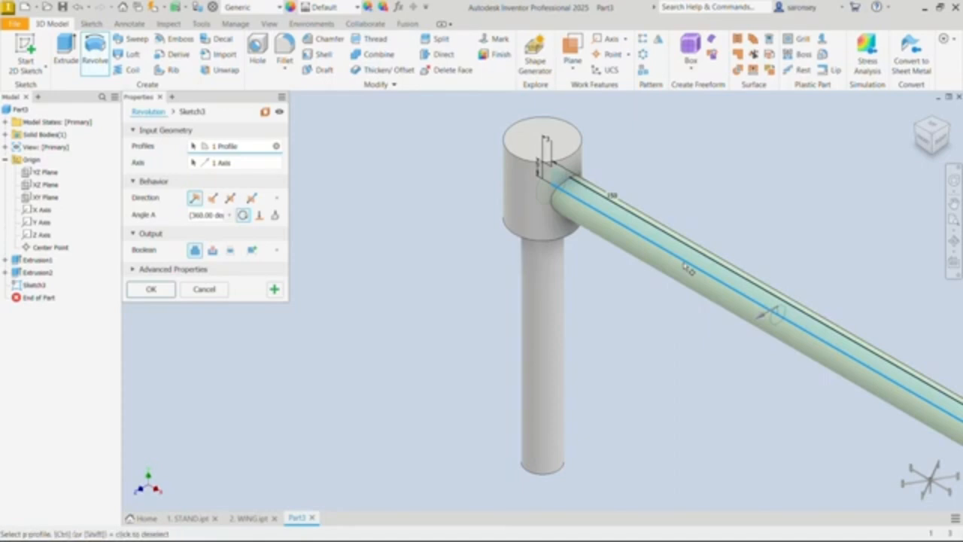
pyautogui.scroll(-5, 686, 269)
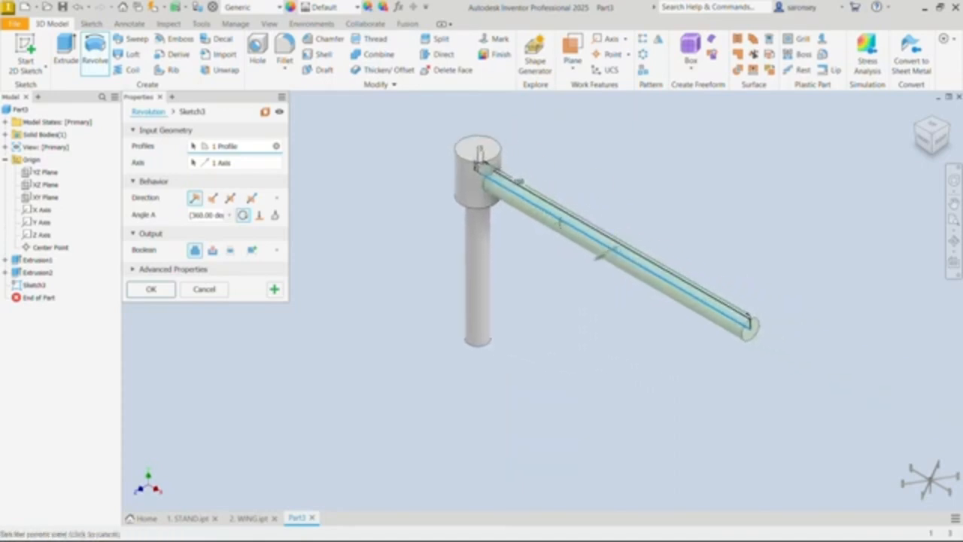
pyautogui.click(150, 290)
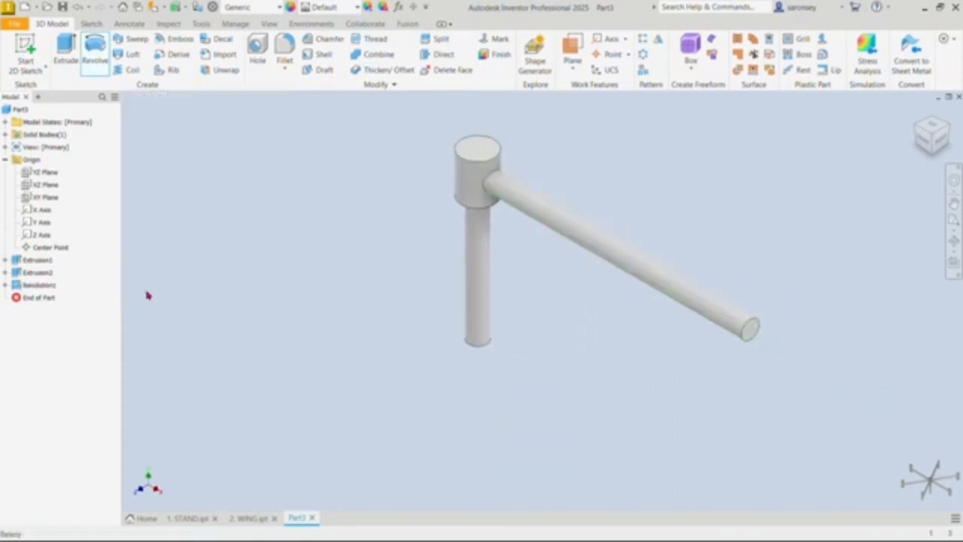
# Step: Start a sketch on the arm's round end face and draw an upright rectangle about 10 mm wide and 36 mm tall, left of the vertical axis
pyautogui.click(749, 329)
pyautogui.click(846, 327)
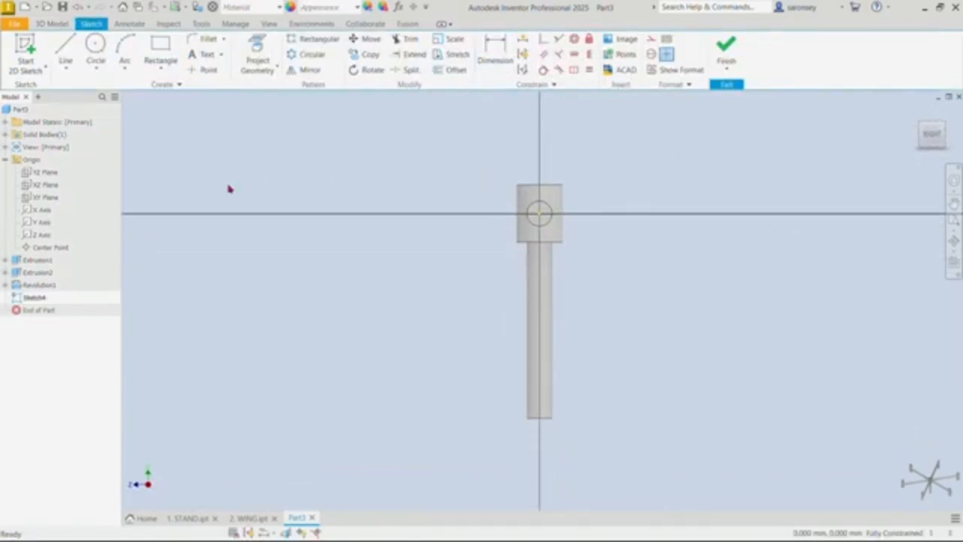
pyautogui.click(162, 49)
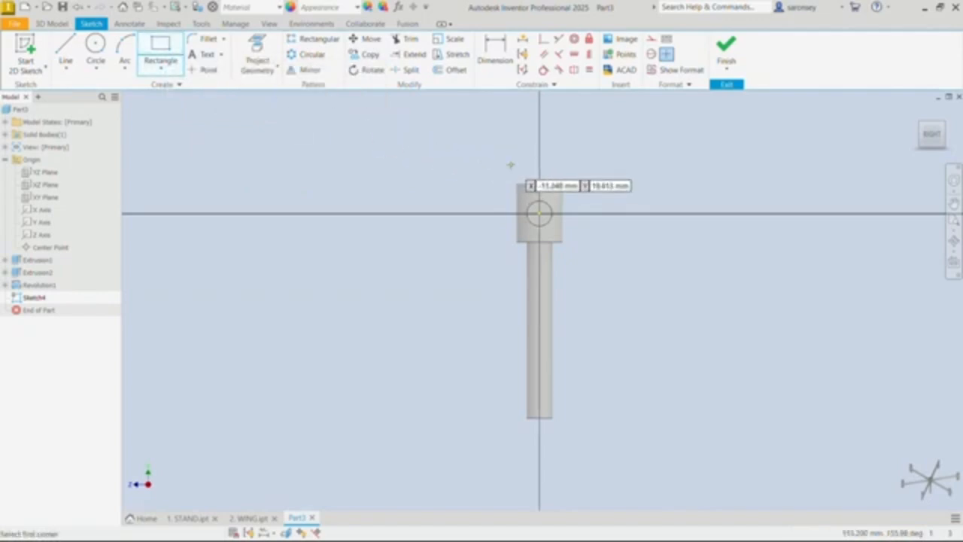
pyautogui.scroll(3, 546, 226)
pyautogui.click(478, 111)
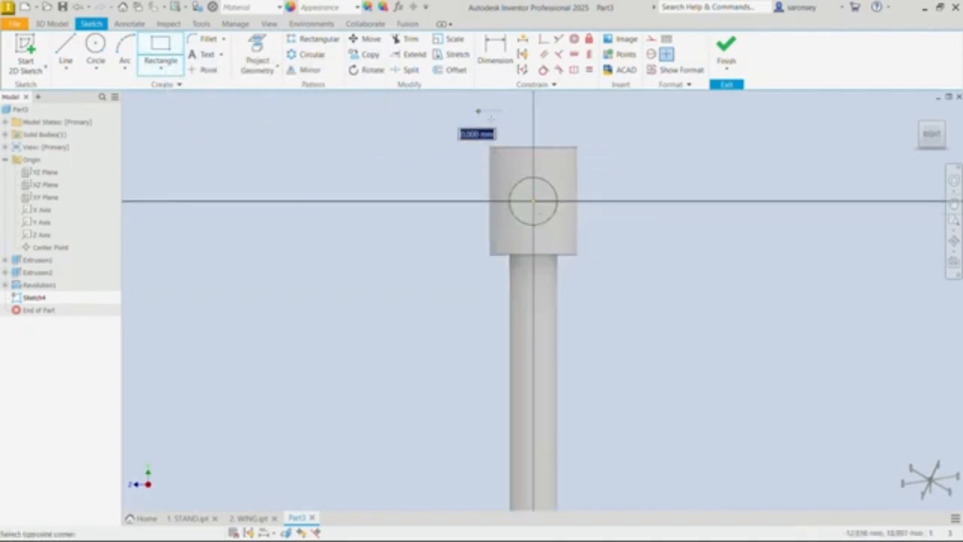
pyautogui.click(523, 281)
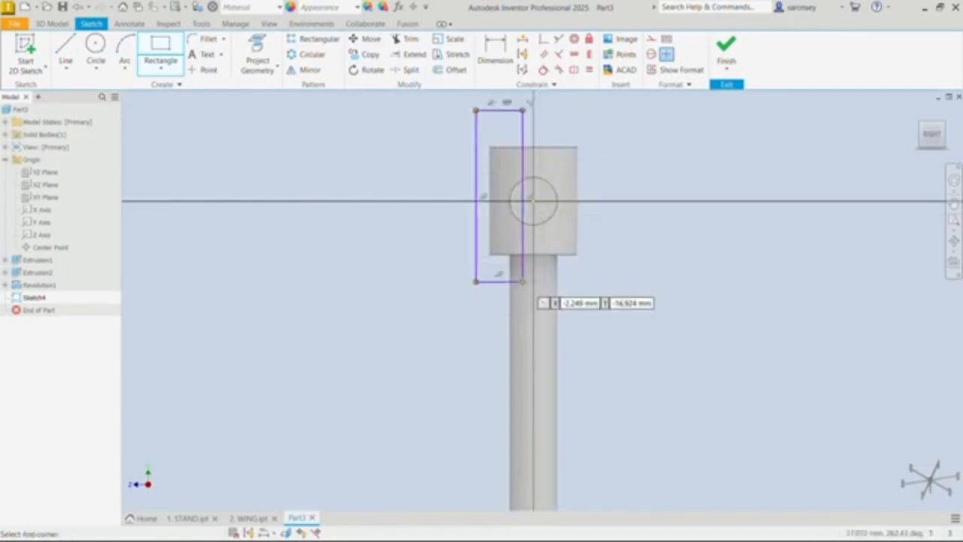
# Step: Dimension the upright rectangle to 45 mm tall and 4 mm wide
pyautogui.click(495, 53)
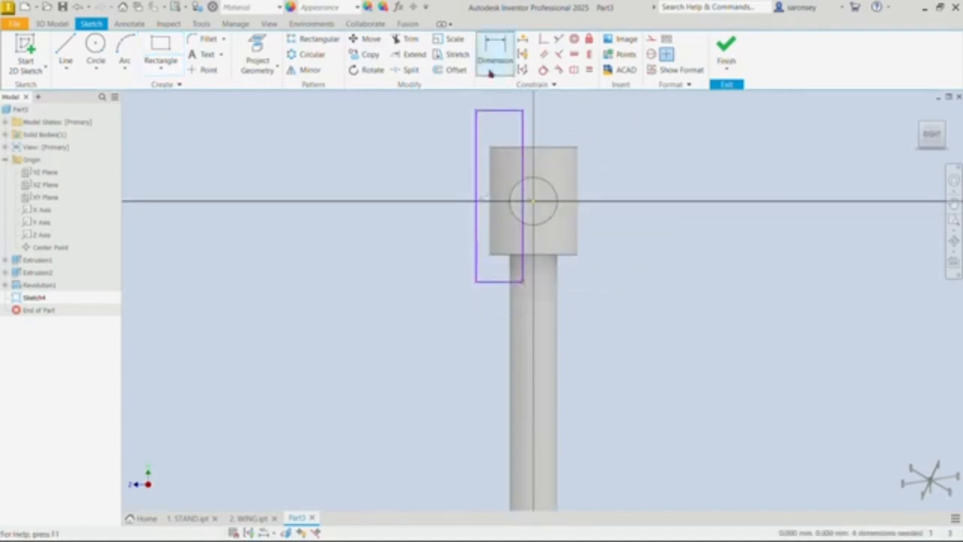
pyautogui.click(477, 133)
pyautogui.click(449, 167)
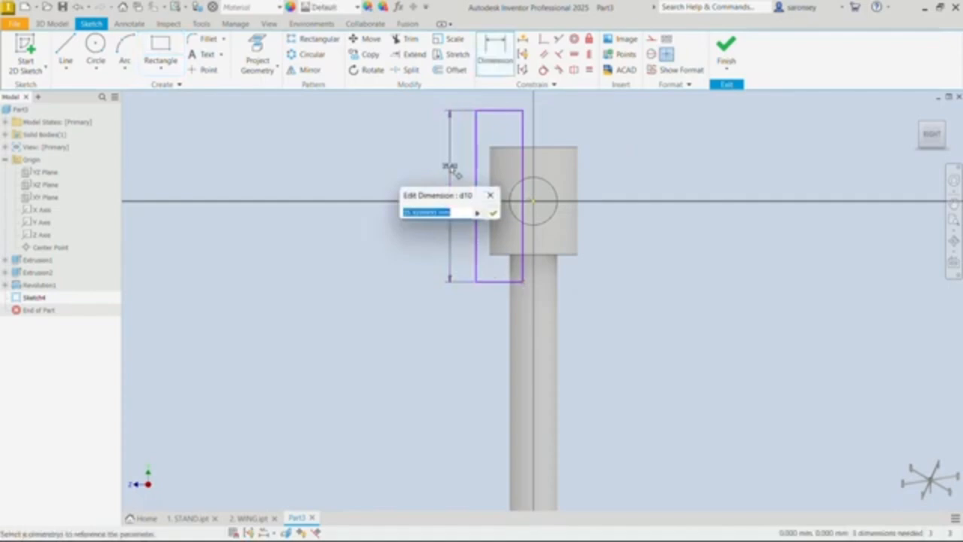
pyautogui.write('45')
pyautogui.press('Return')
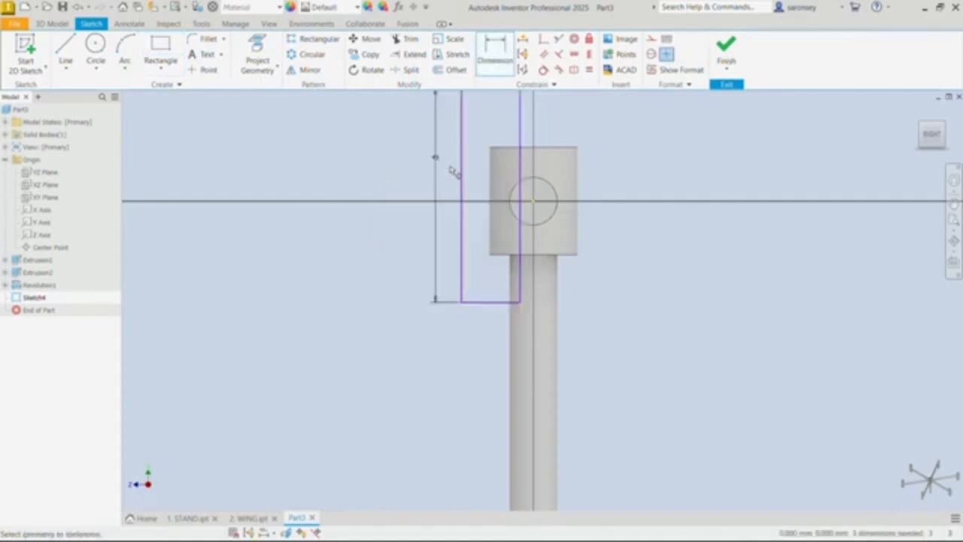
pyautogui.click(493, 301)
pyautogui.click(497, 334)
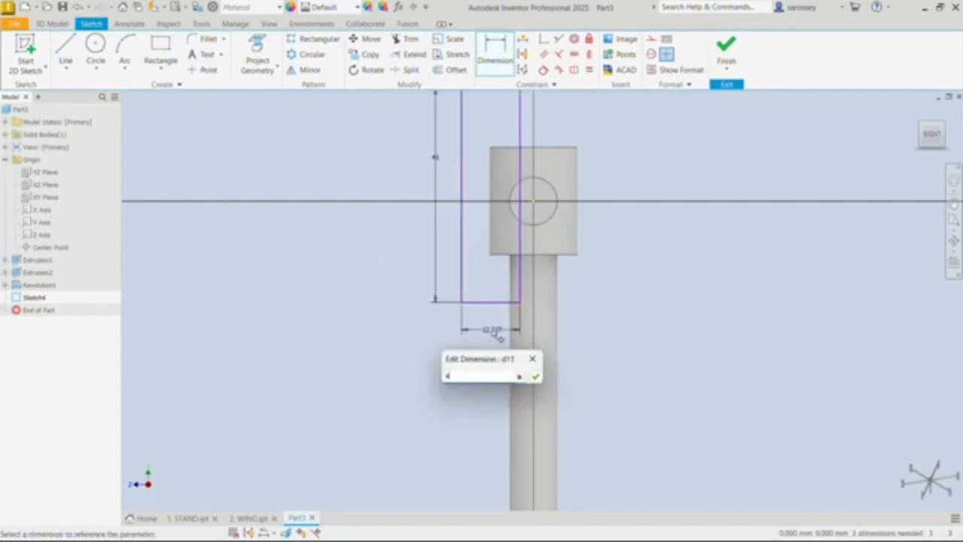
pyautogui.press('Return')
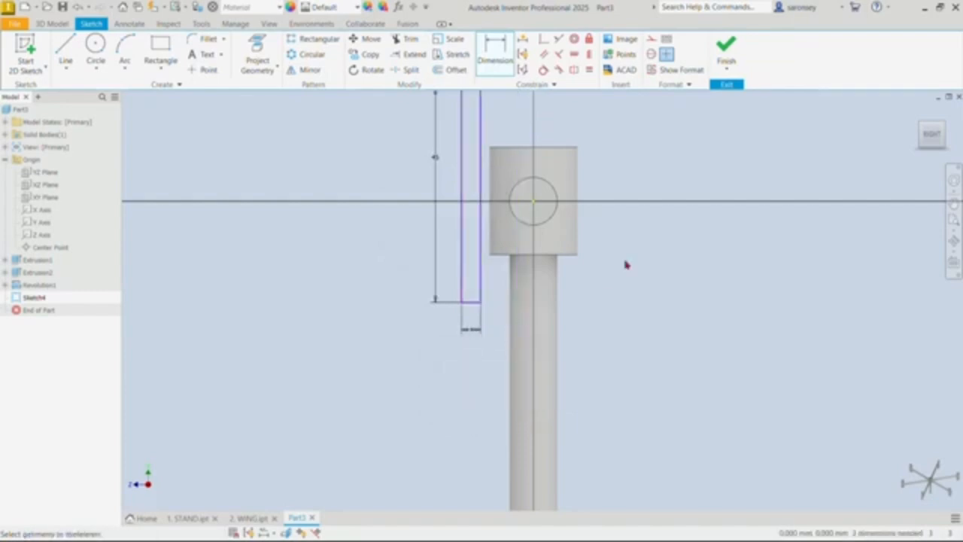
# Step: Apply a horizontal constraint between the origin and the midpoint of the upright rectangle's edge nearest the hub
pyautogui.moveTo(625, 264); pyautogui.dragTo(621, 356, button='middle')
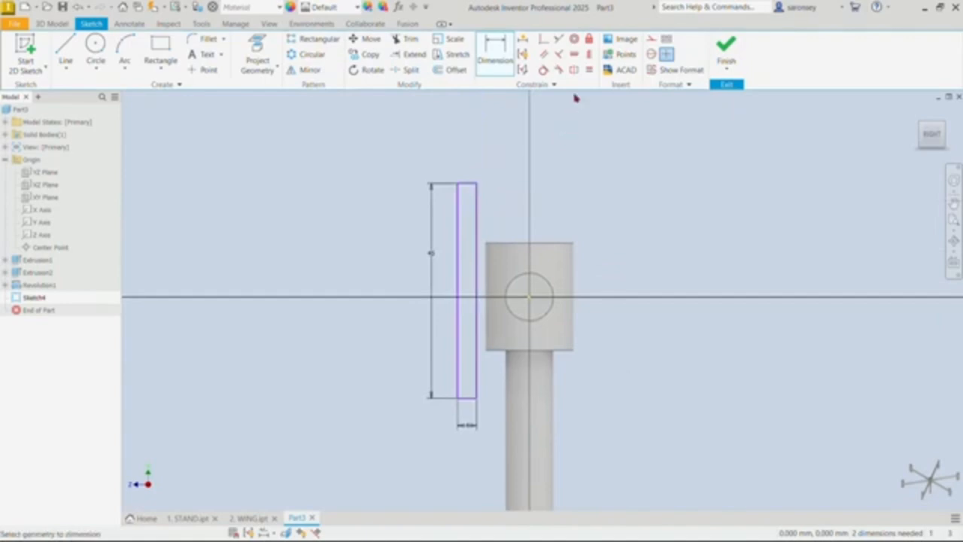
pyautogui.click(574, 54)
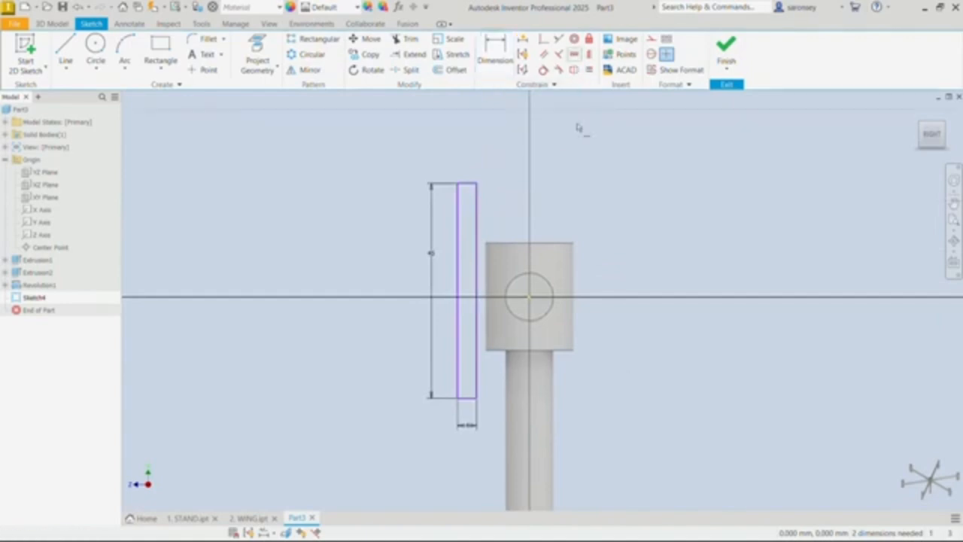
pyautogui.click(530, 301)
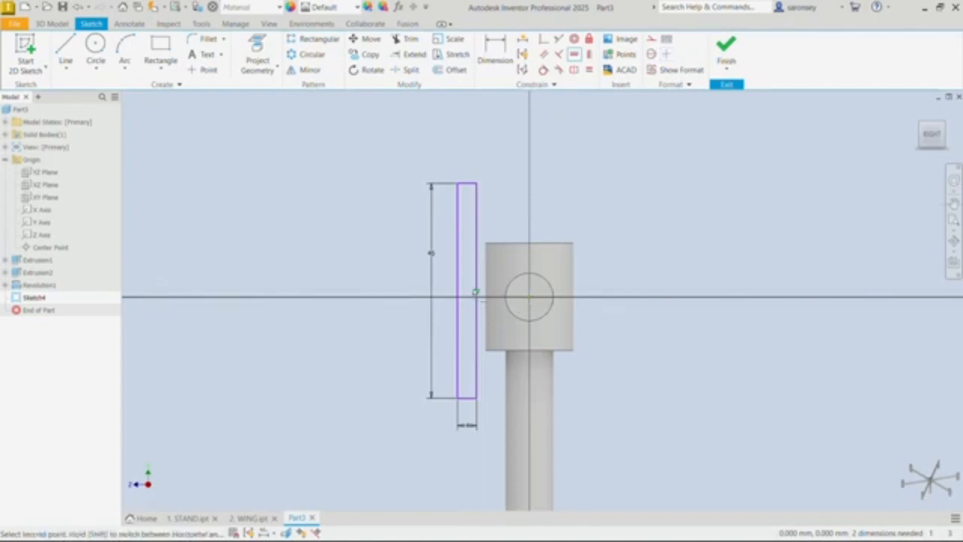
pyautogui.click(476, 292)
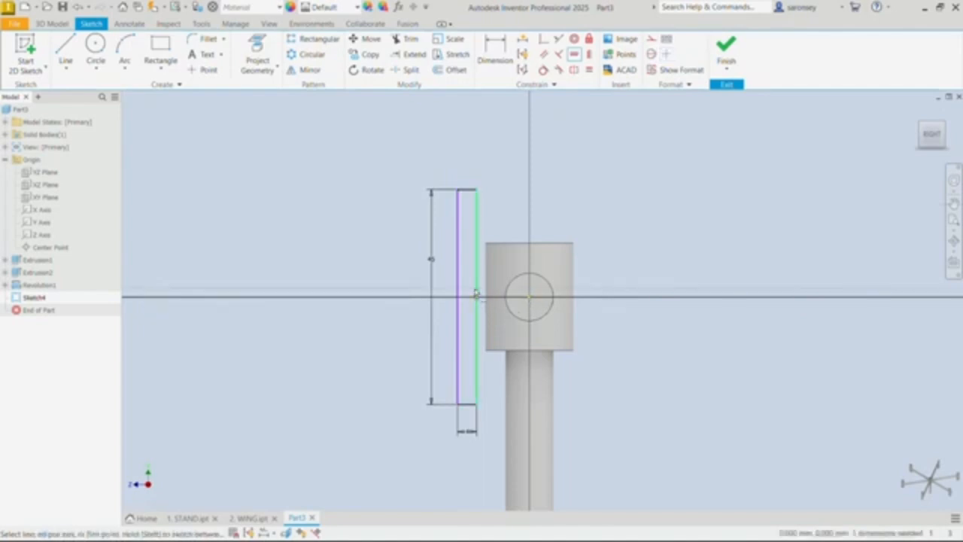
# Step: Dimension the horizontal distance between the midpoint of the upright rectangle's top edge and the origin to 4 mm
pyautogui.click(494, 49)
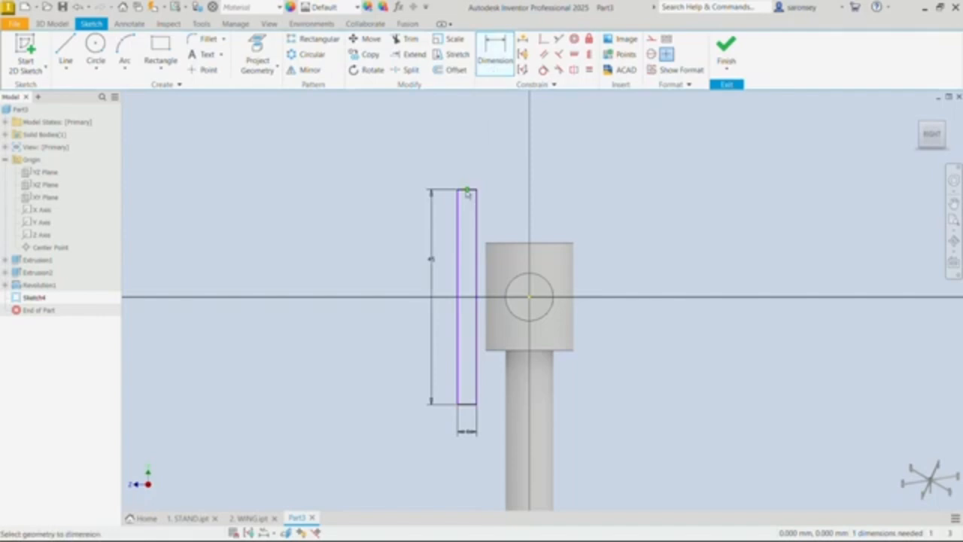
pyautogui.click(530, 298)
pyautogui.click(514, 163)
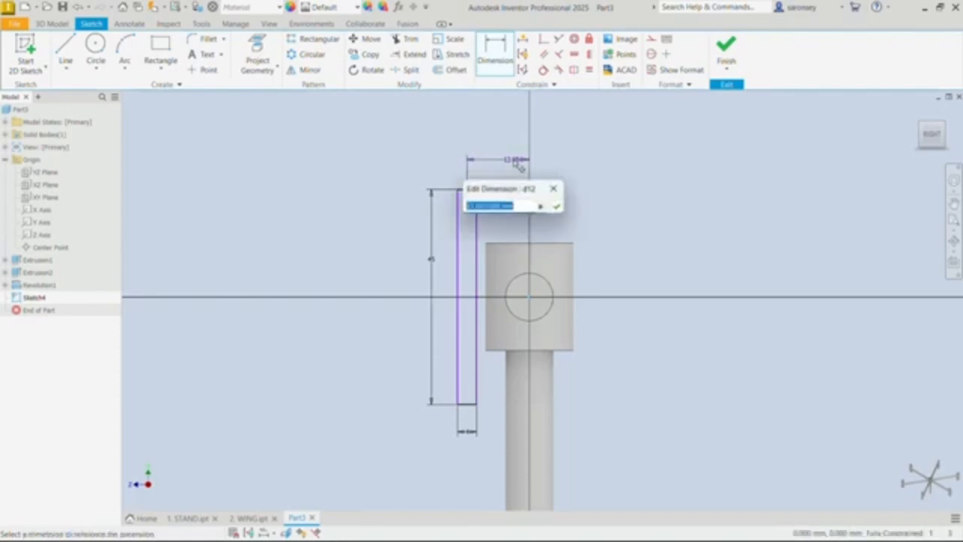
pyautogui.press('BackSpace')
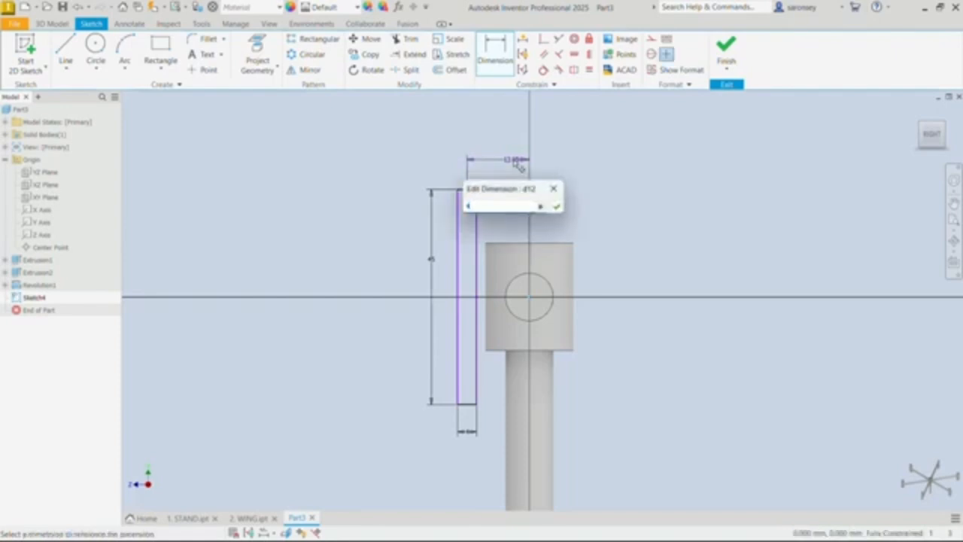
pyautogui.write('4')
pyautogui.press('Return')
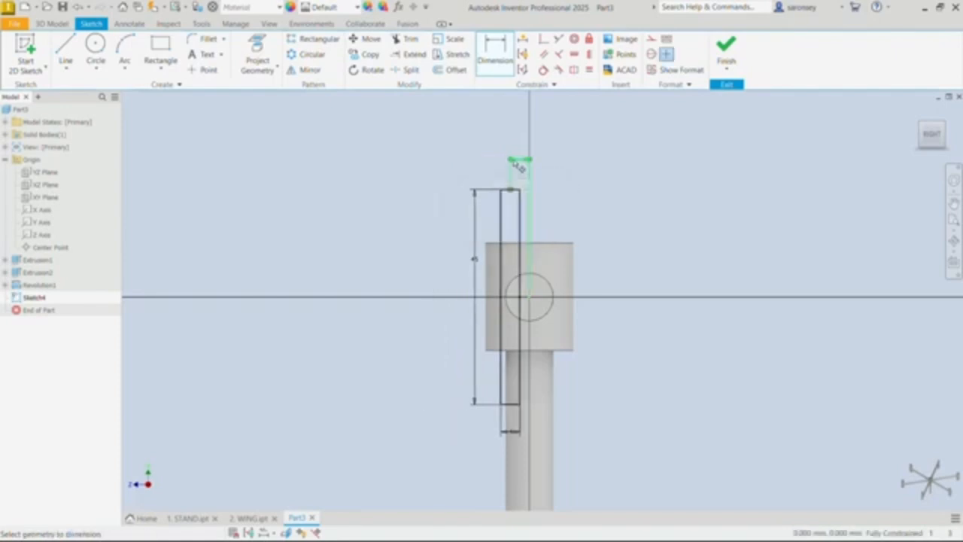
# Step: Try a 3 mm horizontal offset between the rectangle's midpoint and the origin, and set it back to 4 mm
pyautogui.click(524, 161)
pyautogui.click(527, 162)
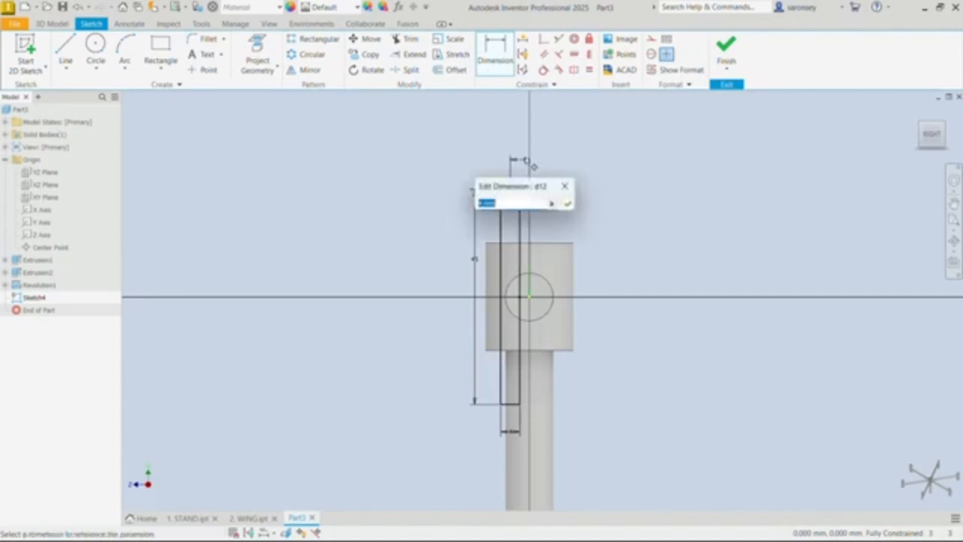
pyautogui.write('3')
pyautogui.press('Return')
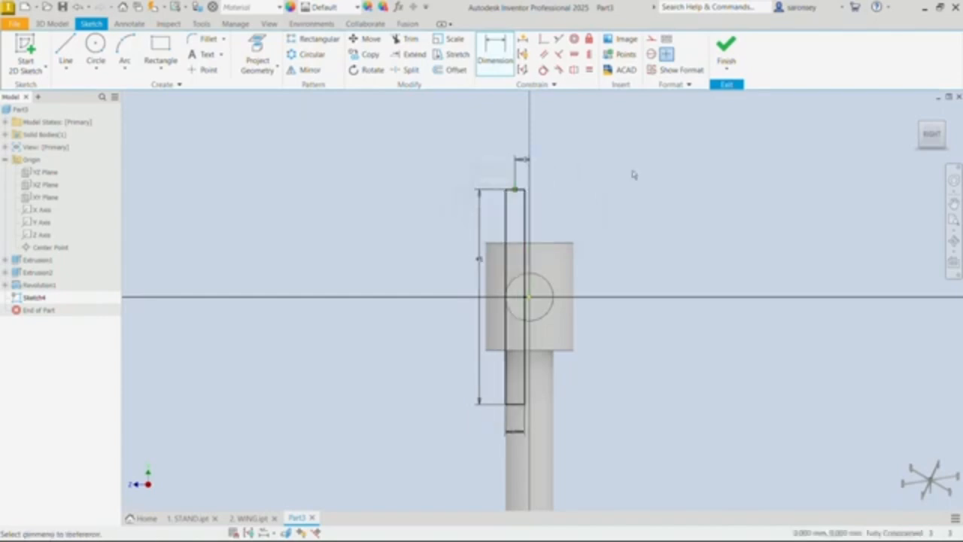
pyautogui.click(527, 163)
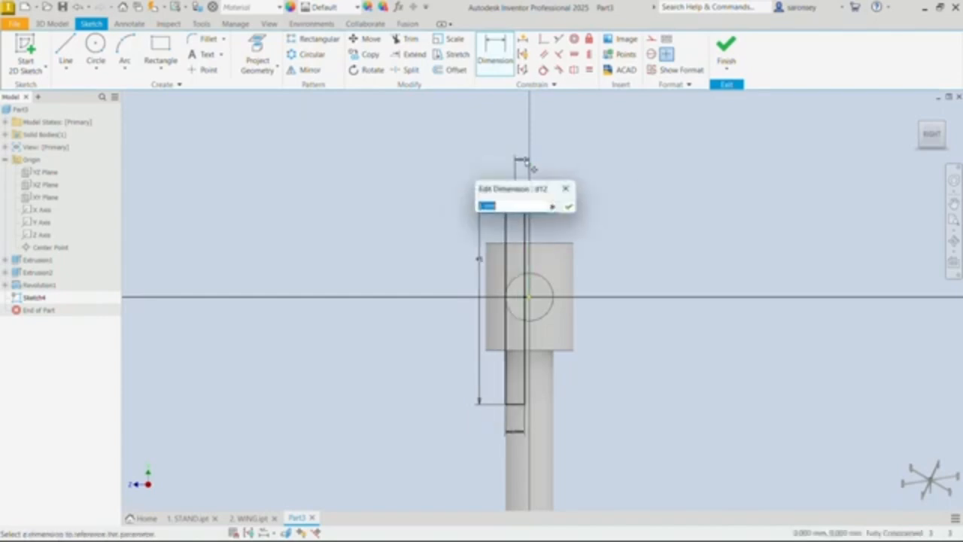
pyautogui.press('BackSpace')
pyautogui.press('Return')
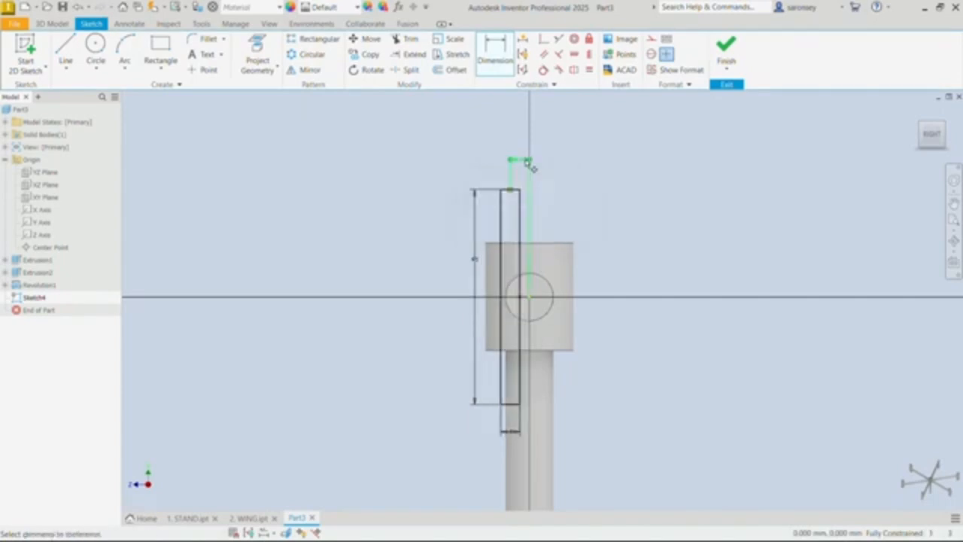
# Step: Finish the sketch and extrude the rectangle 14 mm back into the arm as a cut, making a flat at its end
pyautogui.click(727, 48)
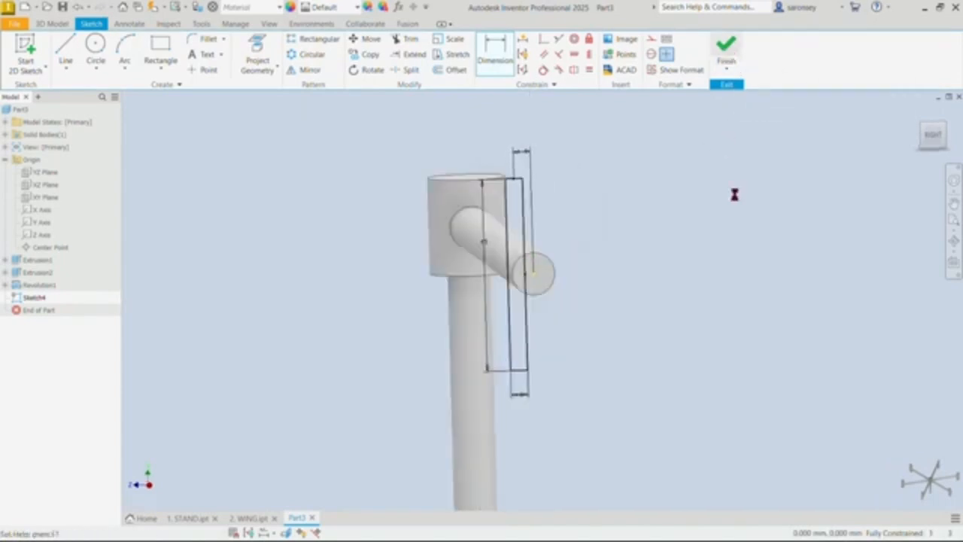
pyautogui.press('e')
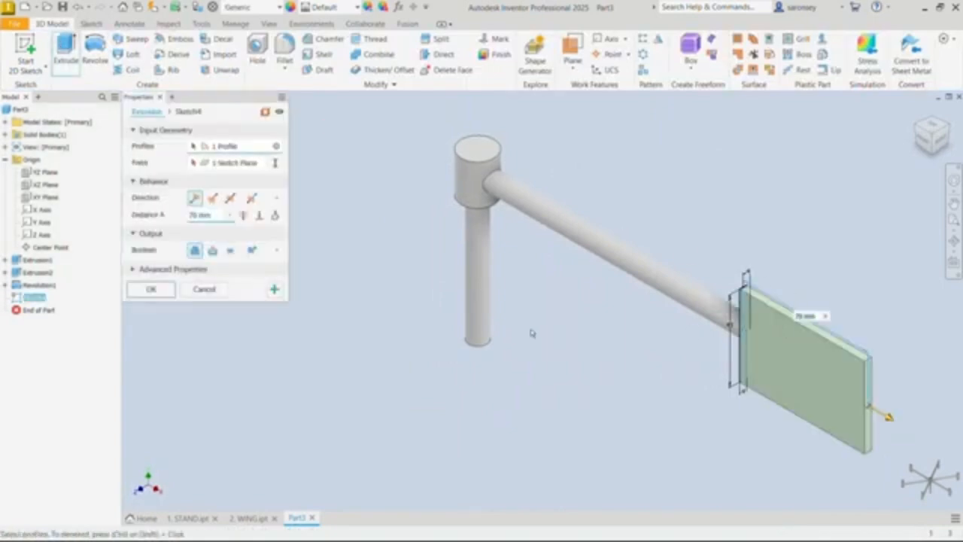
pyautogui.click(213, 198)
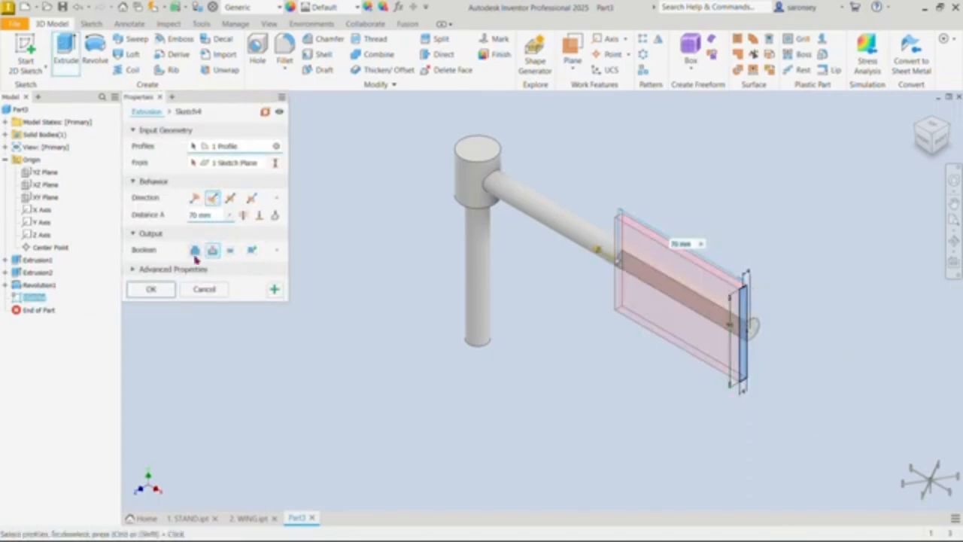
pyautogui.moveTo(214, 215); pyautogui.dragTo(186, 217)
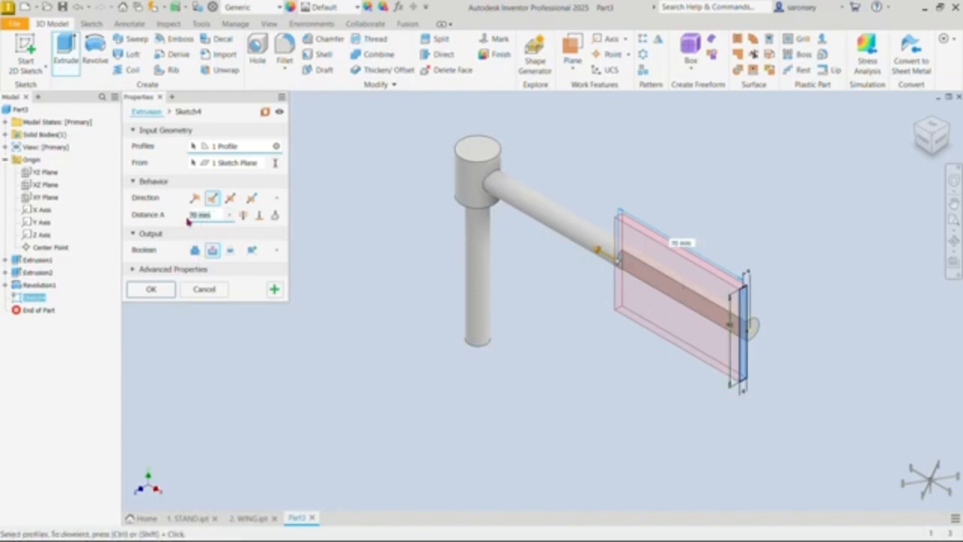
pyautogui.write('3')
pyautogui.write('4')
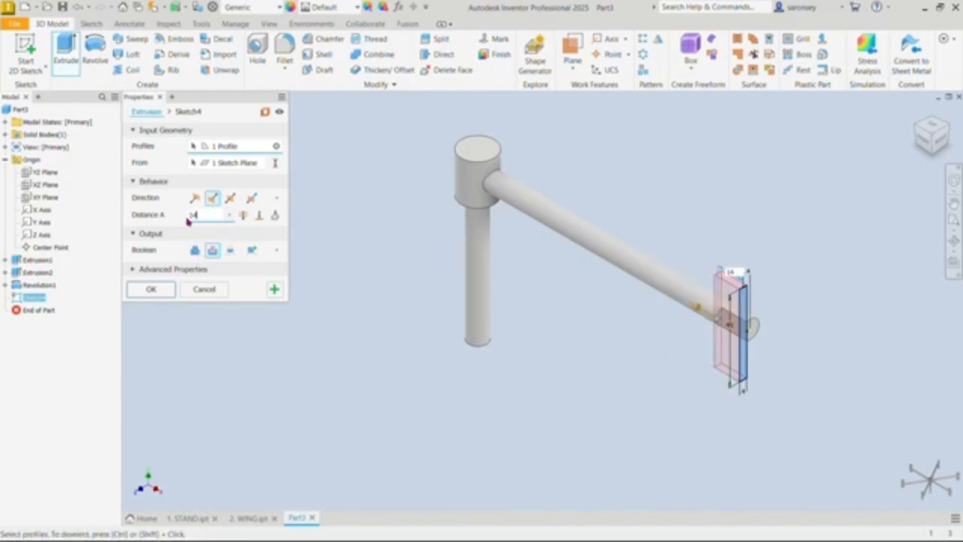
pyautogui.click(167, 286)
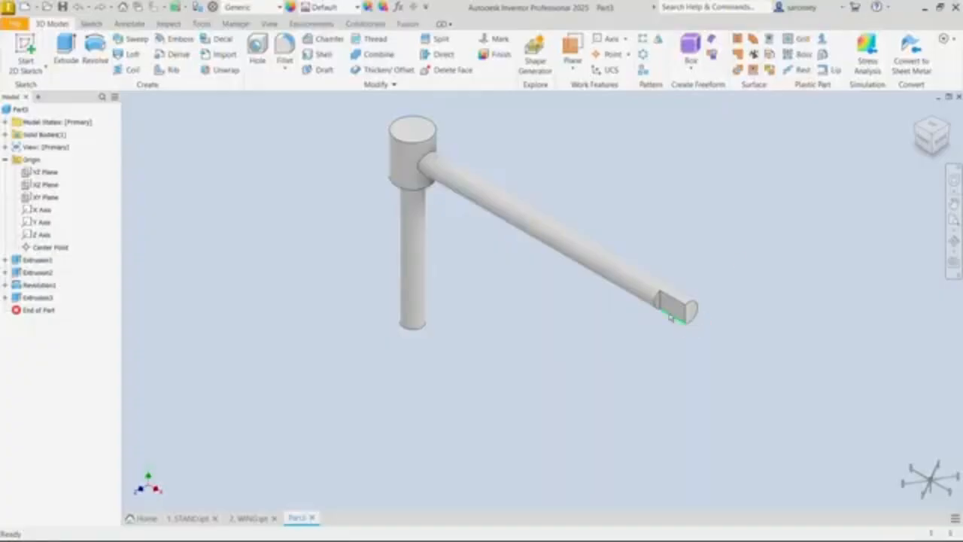
# Step: Start a sketch on the flat at the arm's end and draw an upright rectangle about 25 mm wide and 57 mm tall across it
pyautogui.click(675, 310)
pyautogui.click(763, 305)
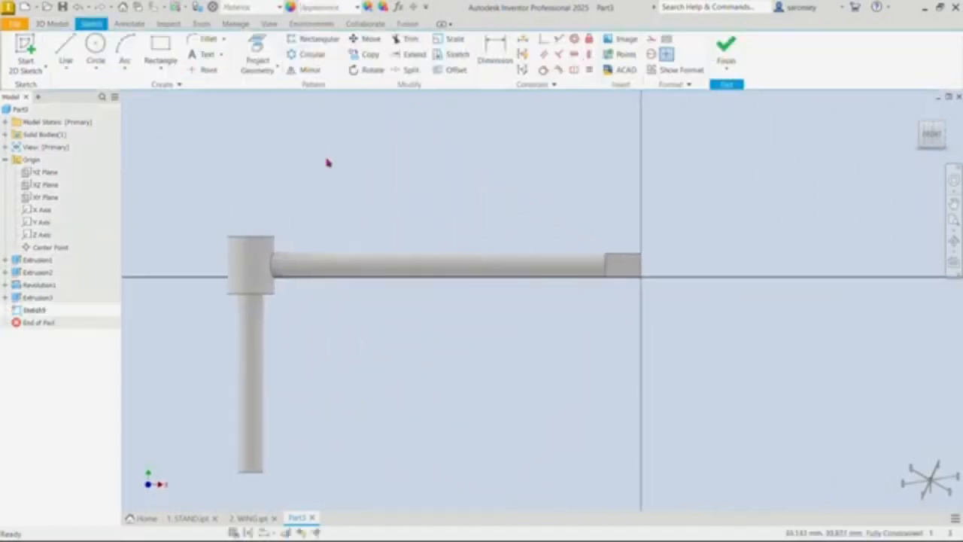
pyautogui.click(160, 53)
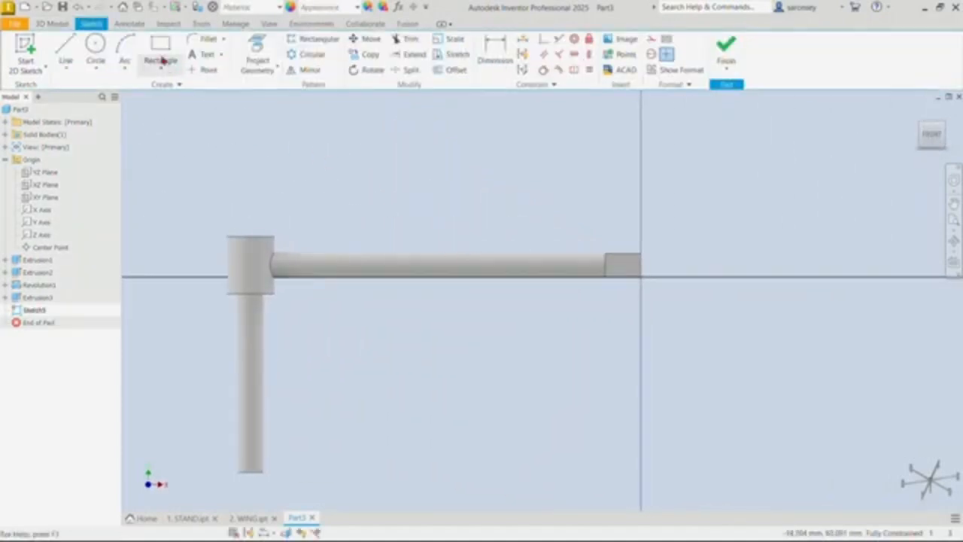
pyautogui.click(606, 172)
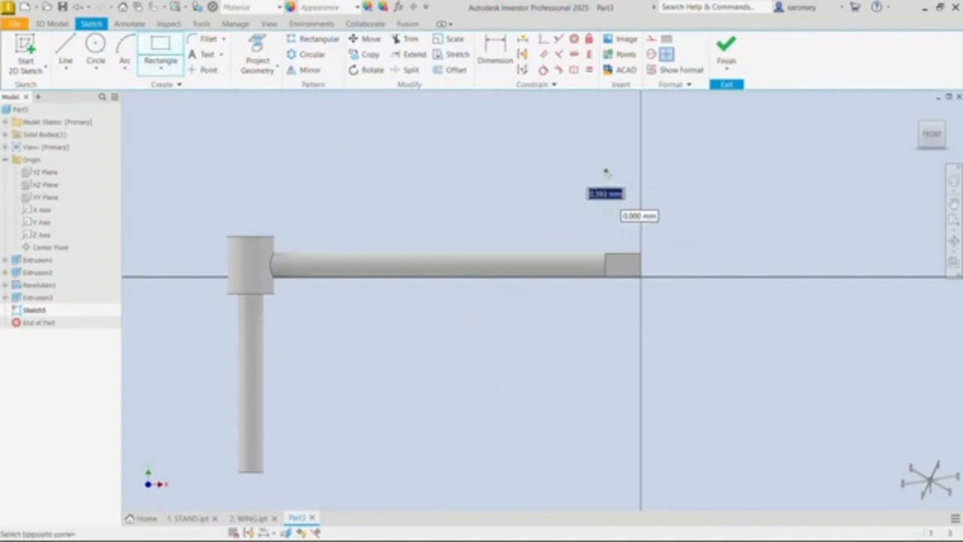
pyautogui.click(669, 316)
# Step: Dimension the rectangle across the arm's flat to 14 mm wide and 45 mm tall
pyautogui.click(495, 53)
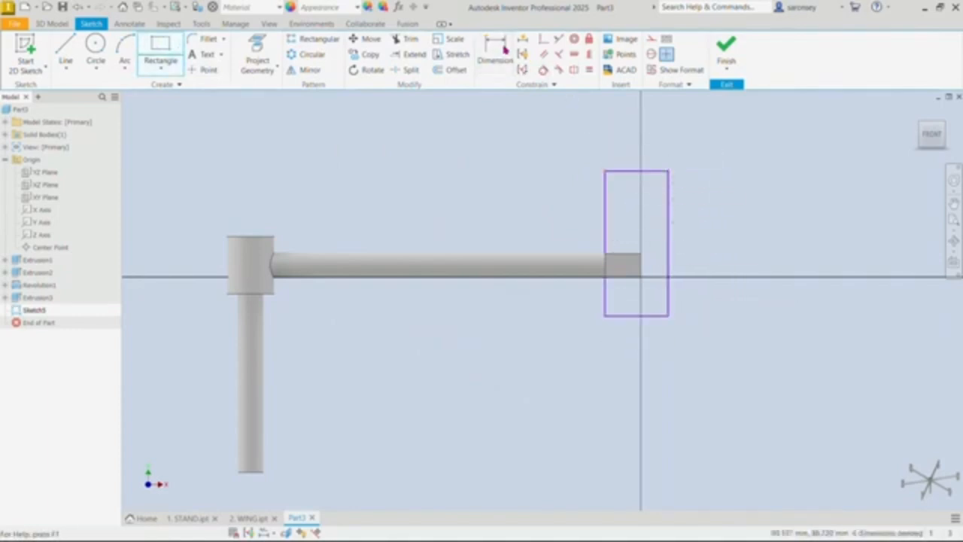
pyautogui.click(657, 172)
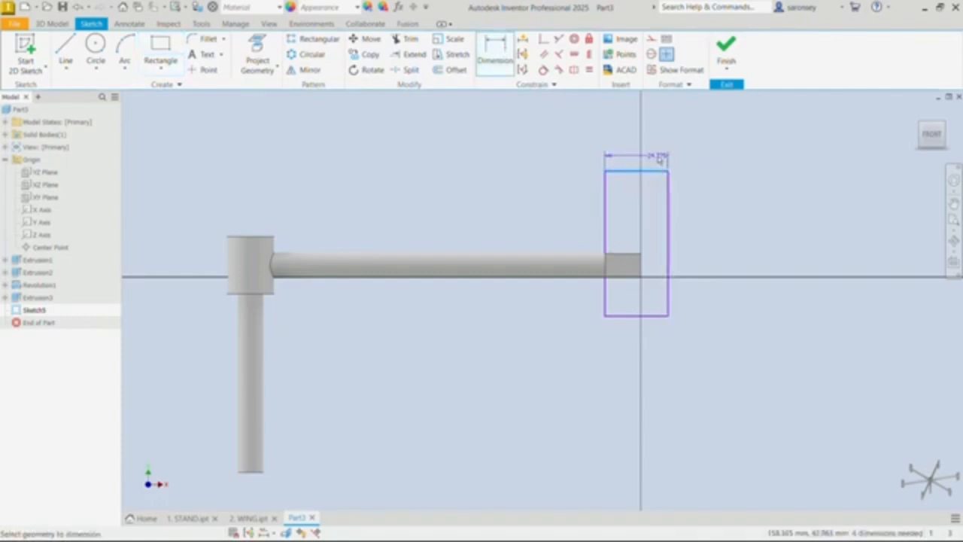
pyautogui.click(660, 157)
pyautogui.write('8')
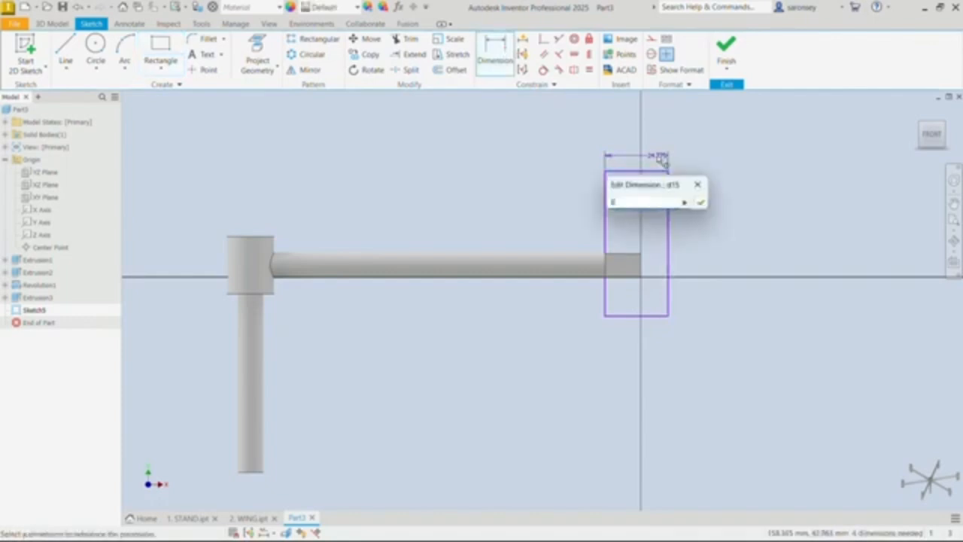
pyautogui.press('Return')
pyautogui.click(641, 197)
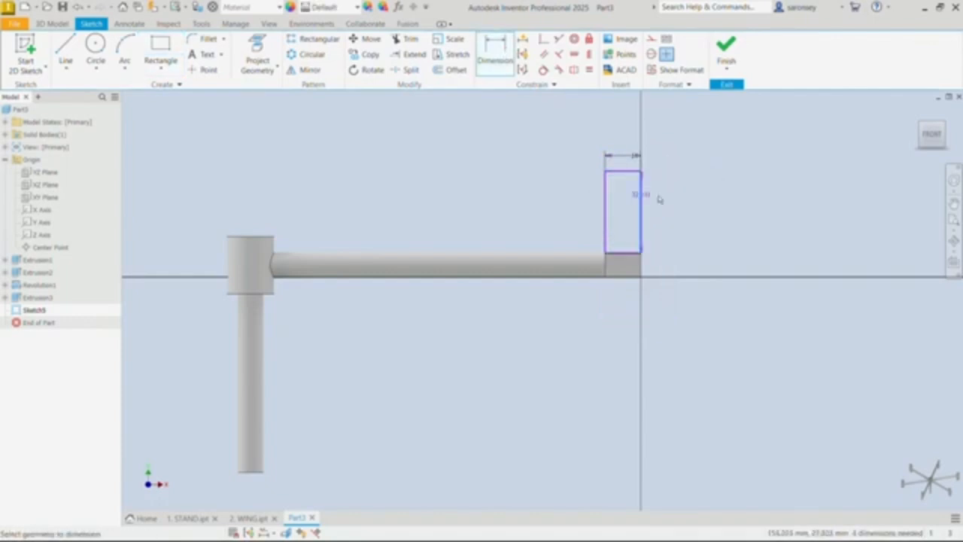
pyautogui.click(668, 202)
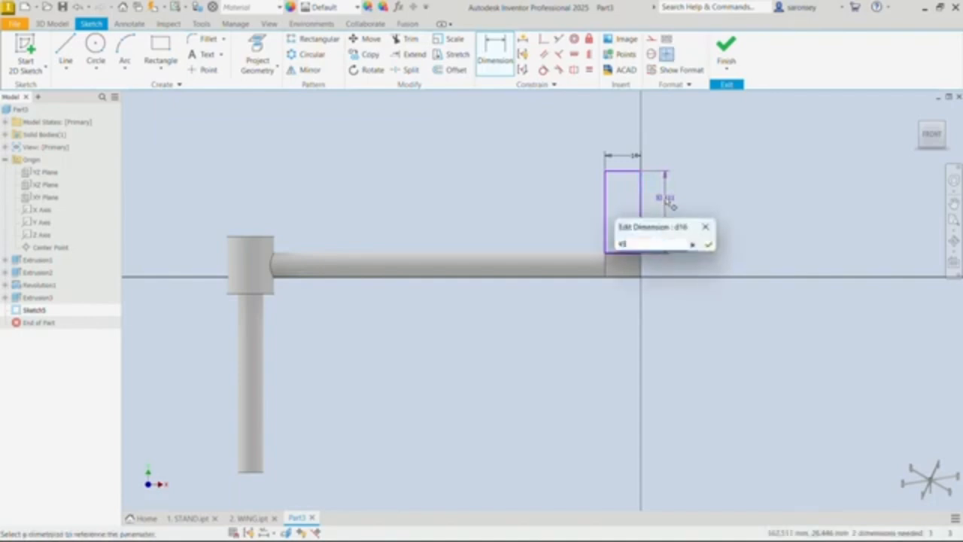
pyautogui.write('45')
pyautogui.press('Return')
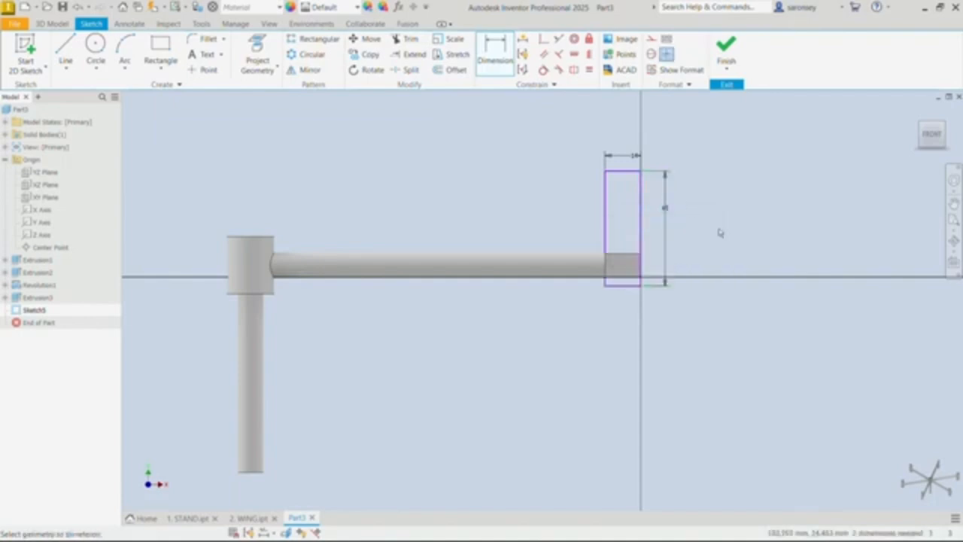
# Step: Center the rectangle on the arm's flat with vertical and horizontal constraints between the matching edge midpoints
pyautogui.click(588, 54)
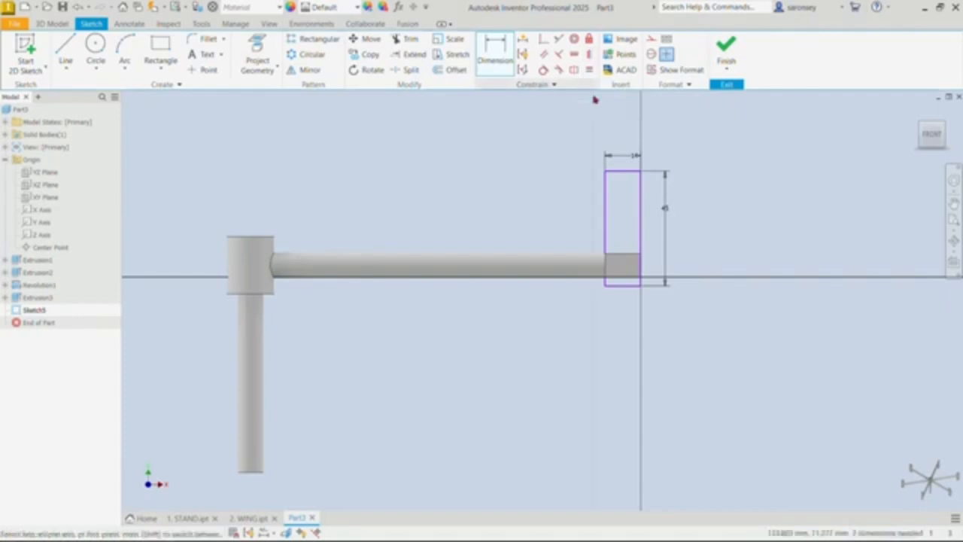
pyautogui.click(623, 172)
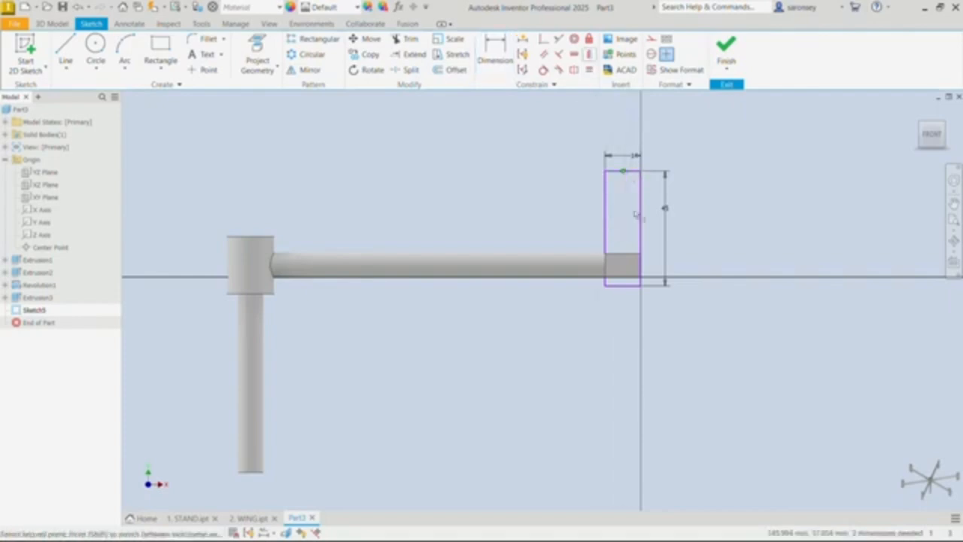
pyautogui.click(624, 258)
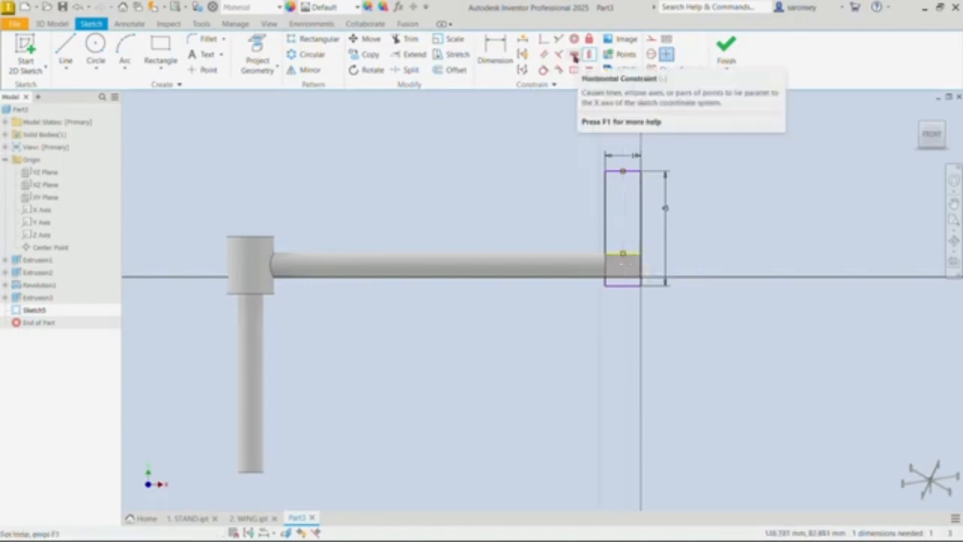
pyautogui.click(574, 55)
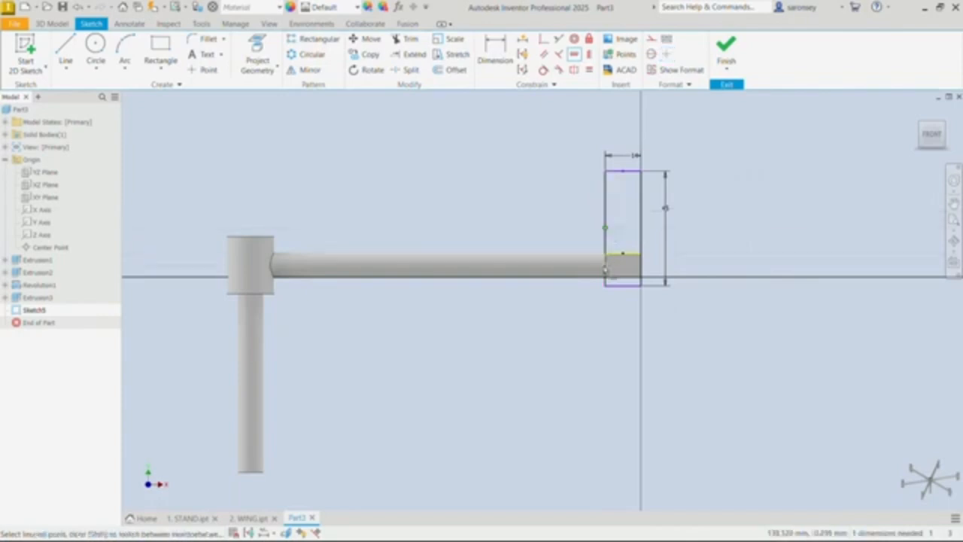
pyautogui.click(605, 269)
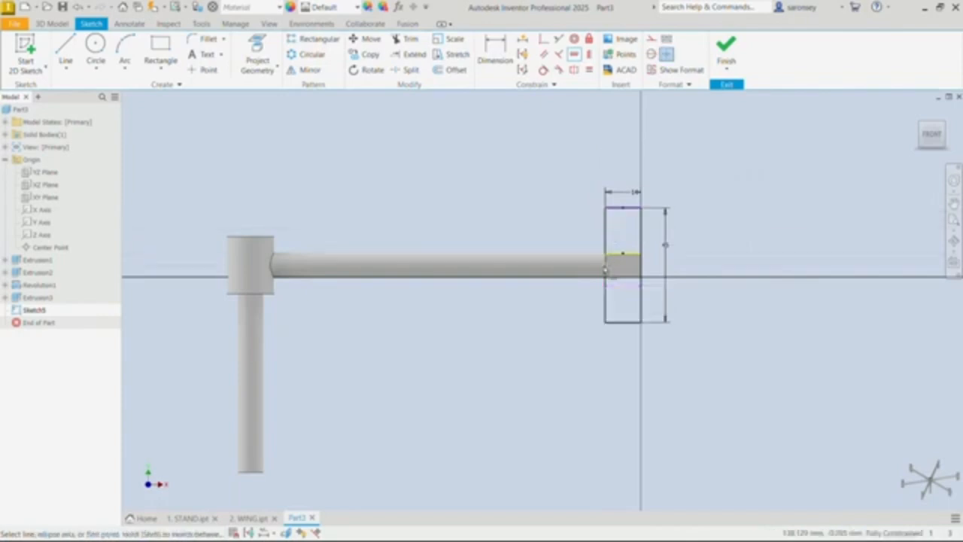
pyautogui.rightClick(679, 133)
pyautogui.click(720, 129)
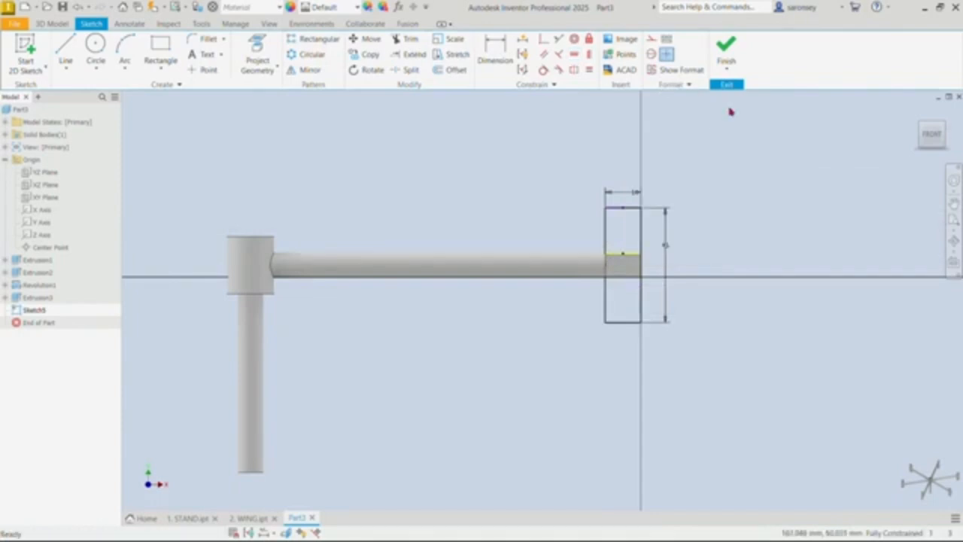
# Step: Finish the sketch and extrude both regions of the rectangle 5 mm outward as a mounting plate joined to the arm
pyautogui.click(726, 46)
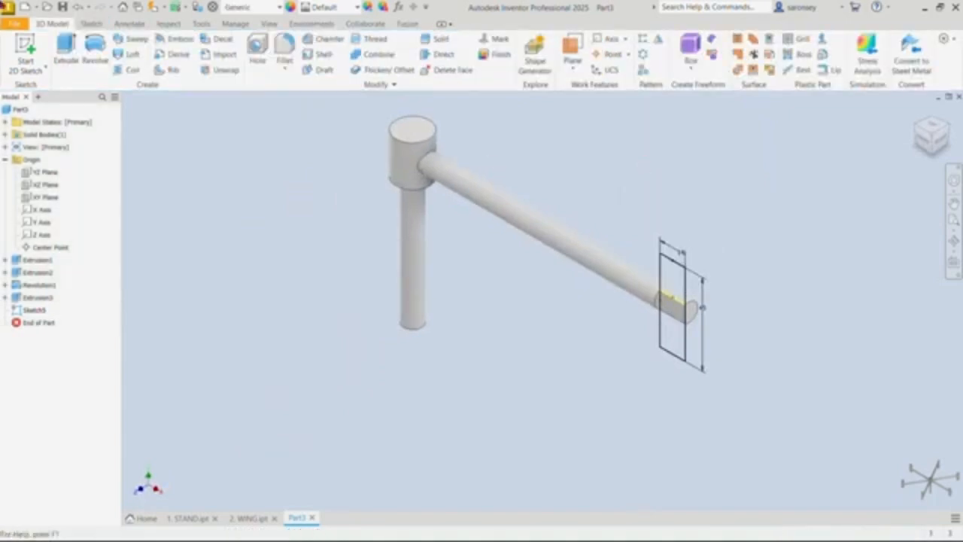
pyautogui.click(65, 49)
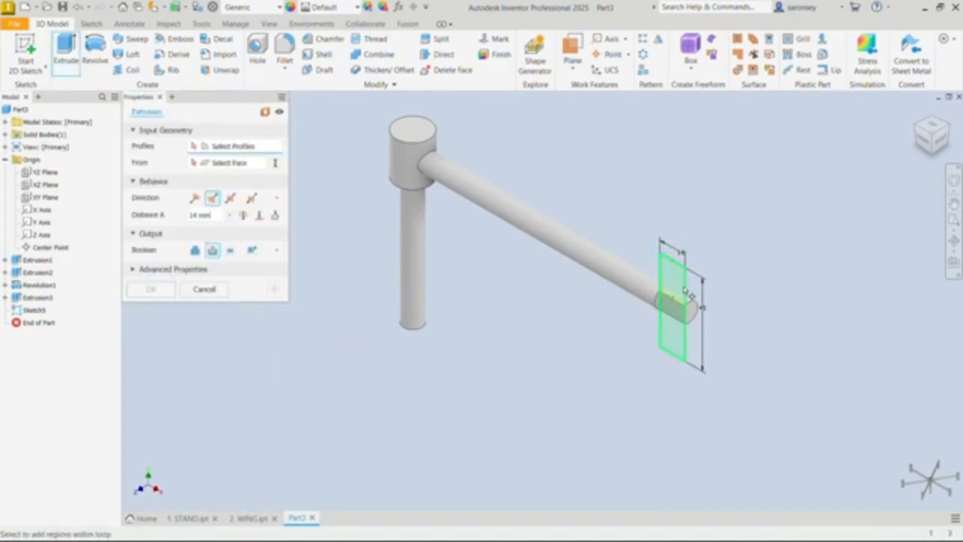
pyautogui.click(684, 290)
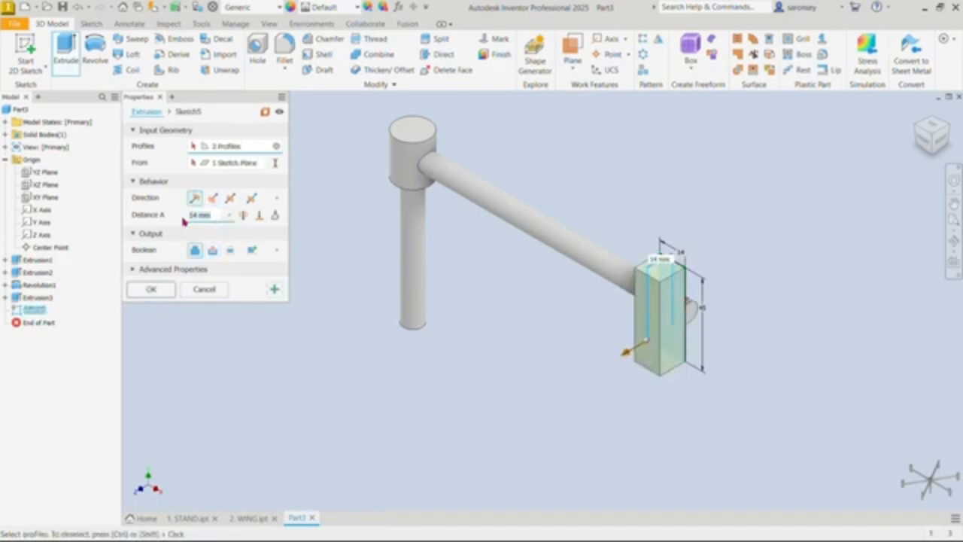
pyautogui.write('1')
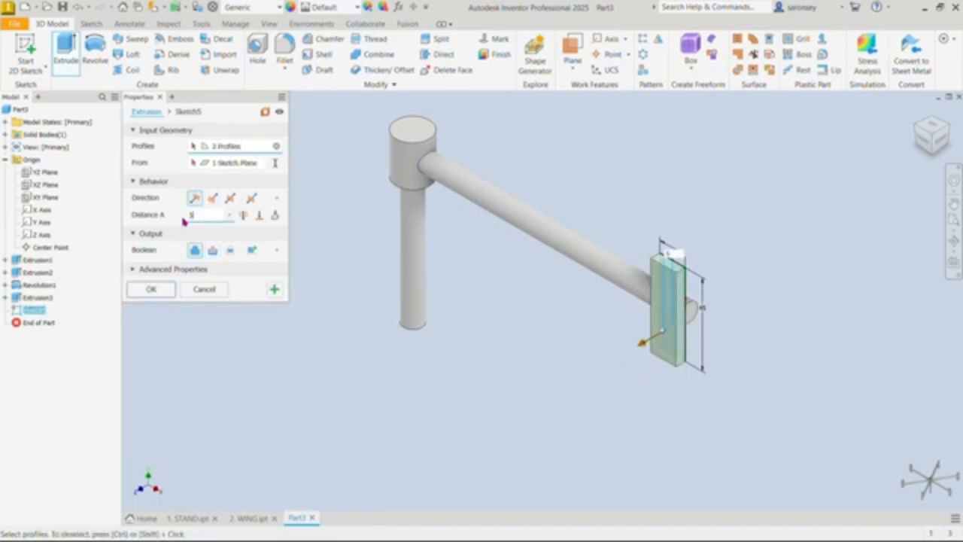
pyautogui.click(166, 289)
# Step: Start a sketch on the mounting plate's outer face and place two points, one in its upper and one in its lower half
pyautogui.click(667, 291)
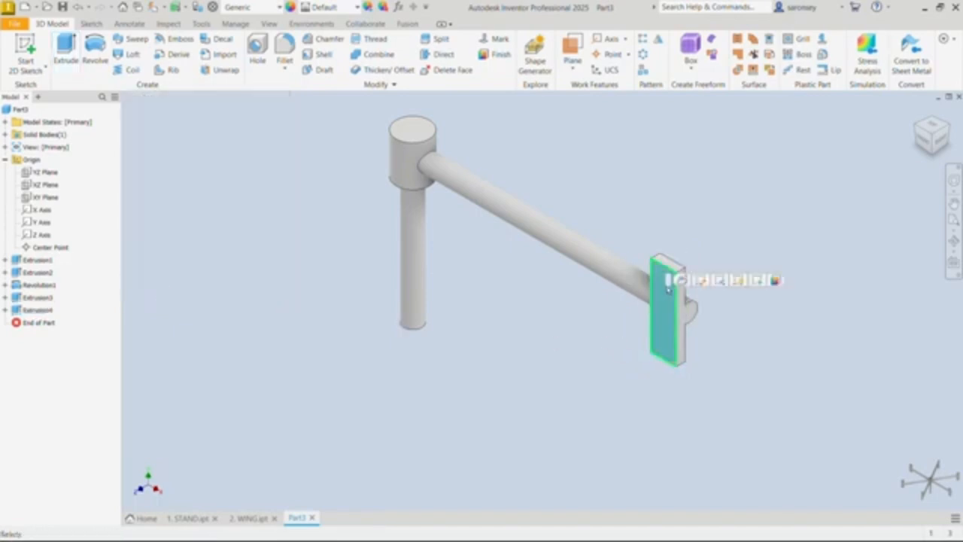
pyautogui.click(757, 282)
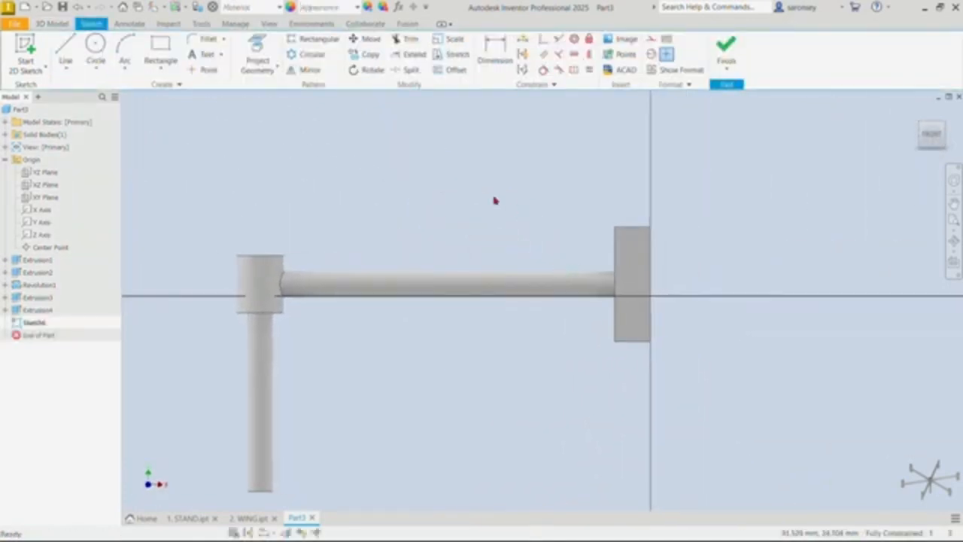
pyautogui.click(205, 69)
pyautogui.click(633, 246)
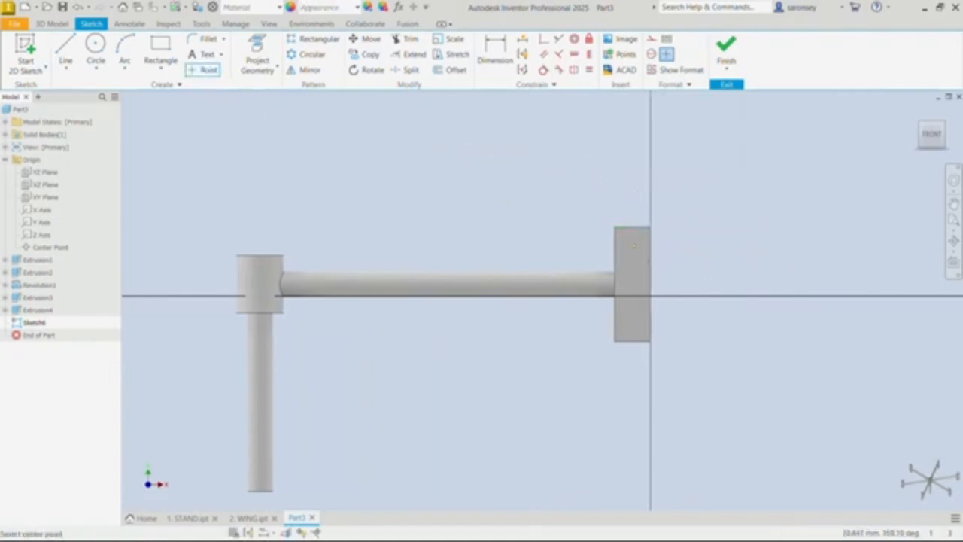
pyautogui.click(633, 318)
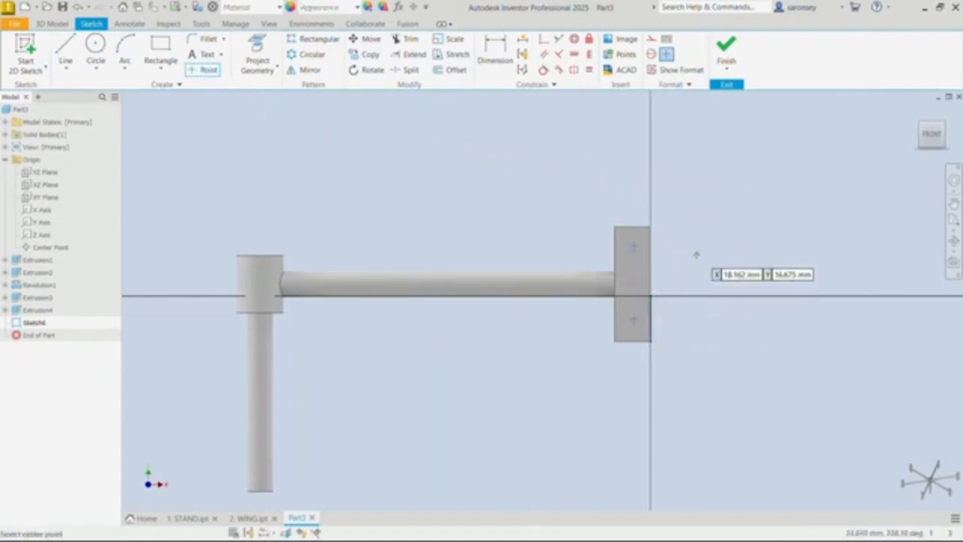
# Step: Dimension the upper point 7 mm from the plate's long edge nearest the hub
pyautogui.click(502, 54)
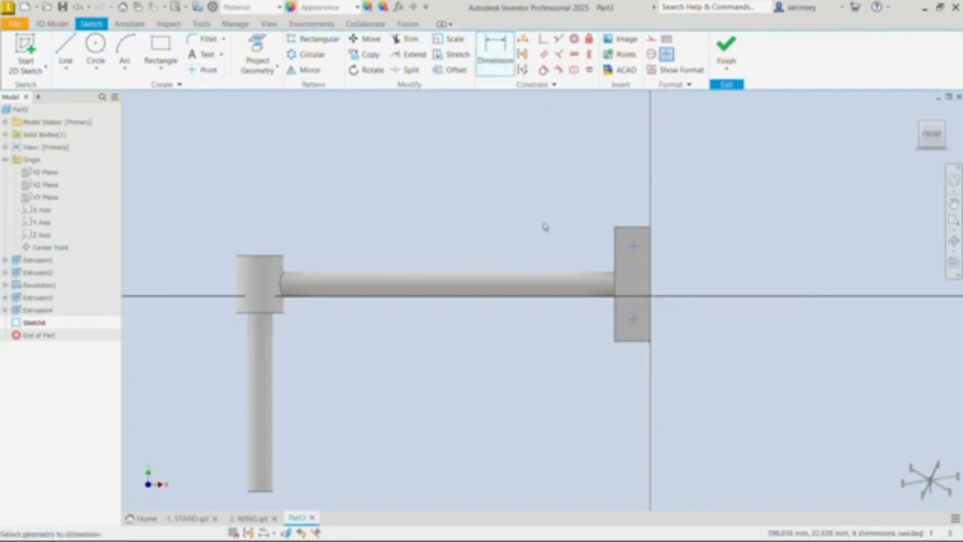
pyautogui.click(633, 247)
pyautogui.click(618, 259)
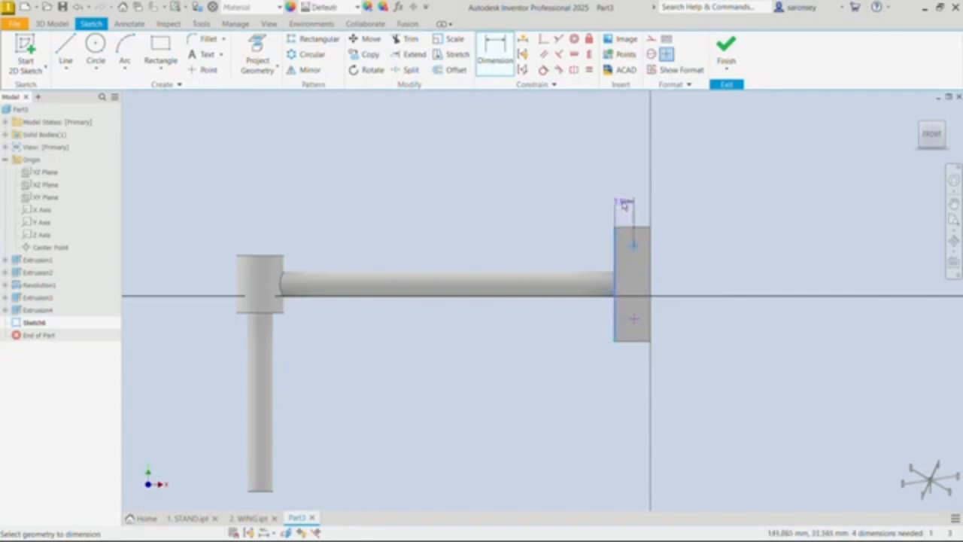
pyautogui.click(624, 205)
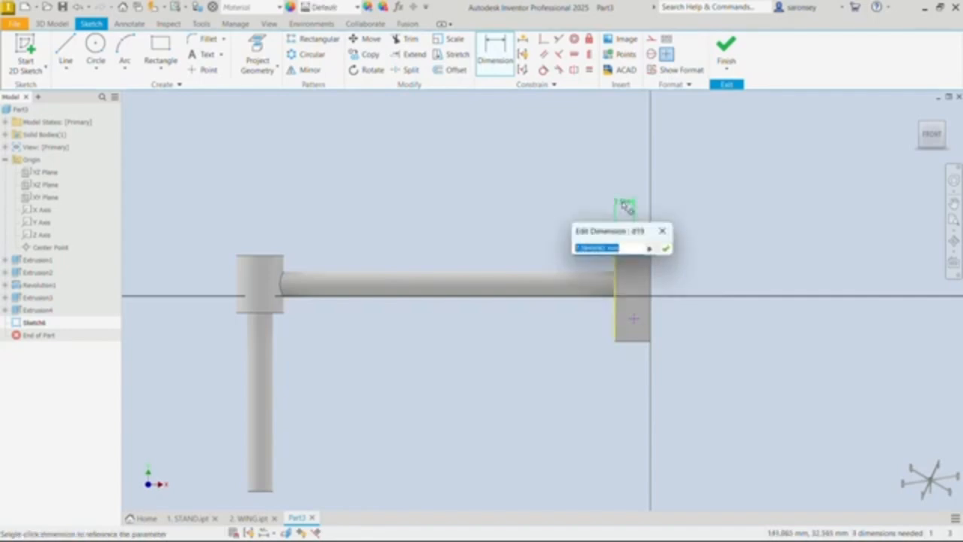
pyautogui.write('f')
pyautogui.press('Return')
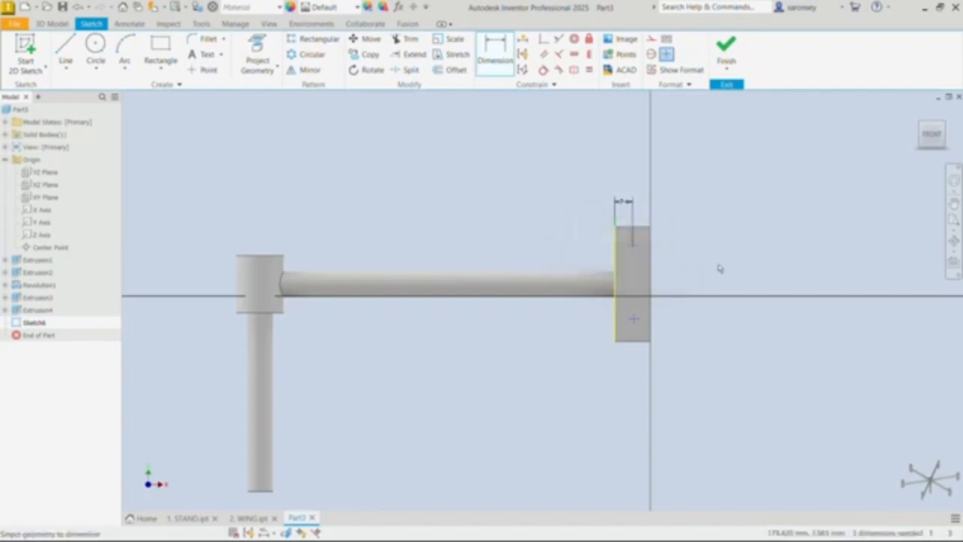
# Step: Dimension the vertical spacing between the two points to 25 mm
pyautogui.moveTo(699, 253); pyautogui.dragTo(689, 232, button='middle')
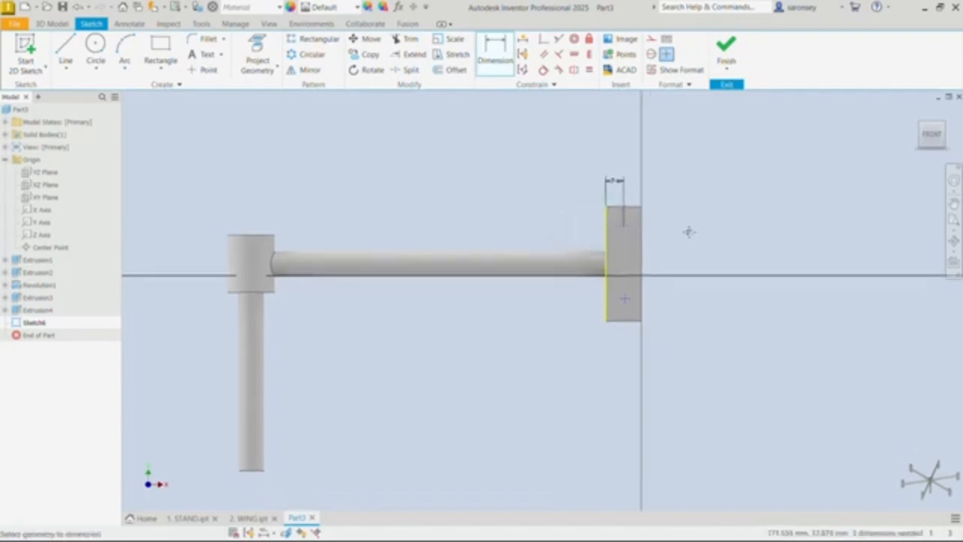
pyautogui.click(624, 227)
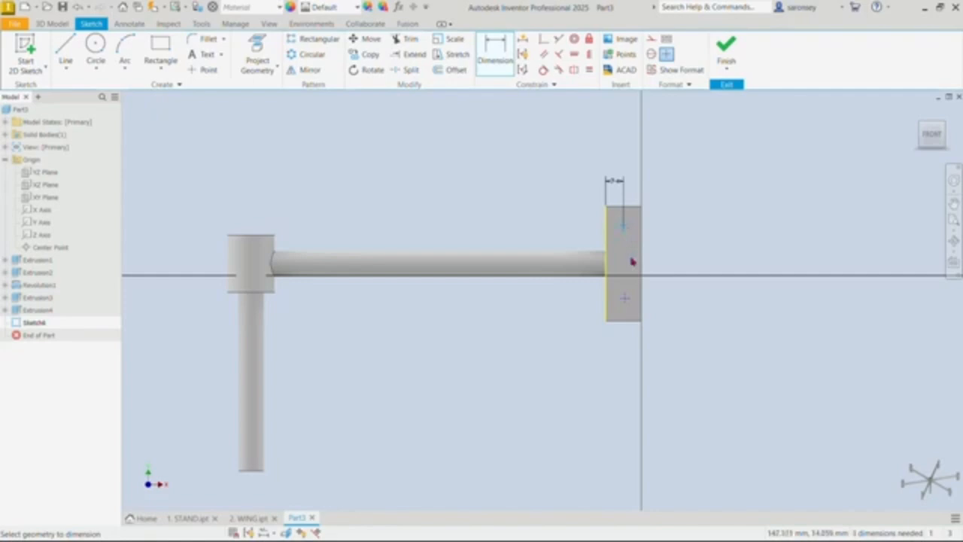
pyautogui.click(625, 300)
pyautogui.click(666, 256)
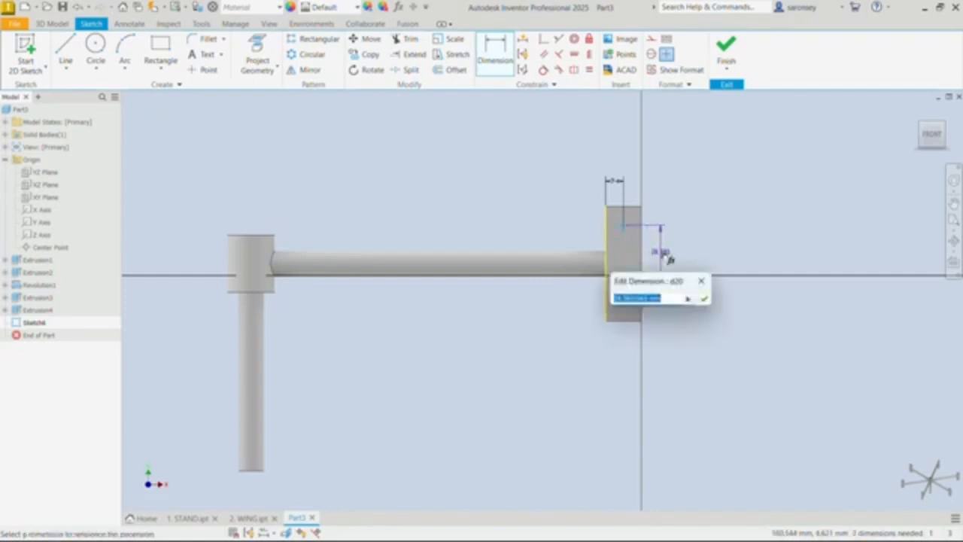
pyautogui.write('20')
pyautogui.press('Return')
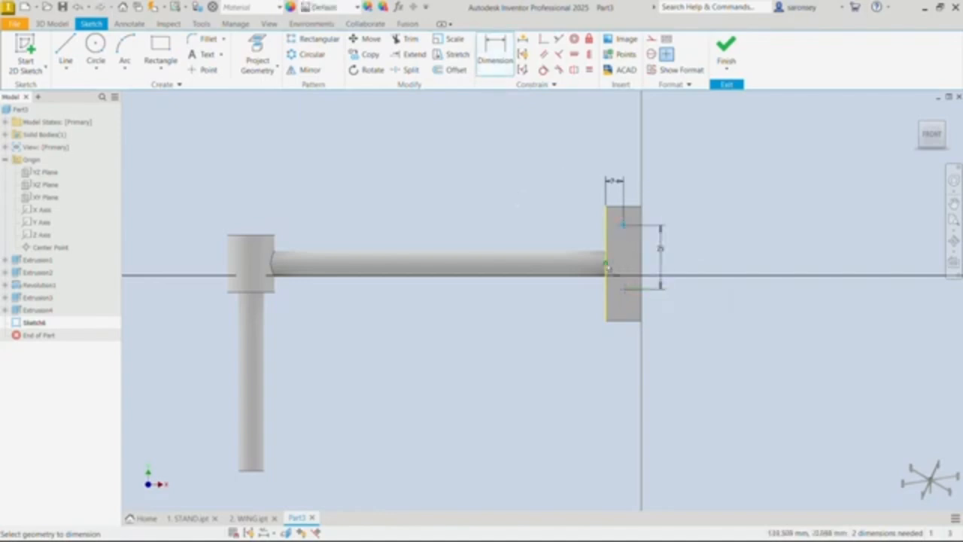
# Step: Dimension the upper point 12.5 mm vertically from the midpoint of the plate's long edge
pyautogui.click(606, 262)
pyautogui.click(623, 225)
pyautogui.click(586, 239)
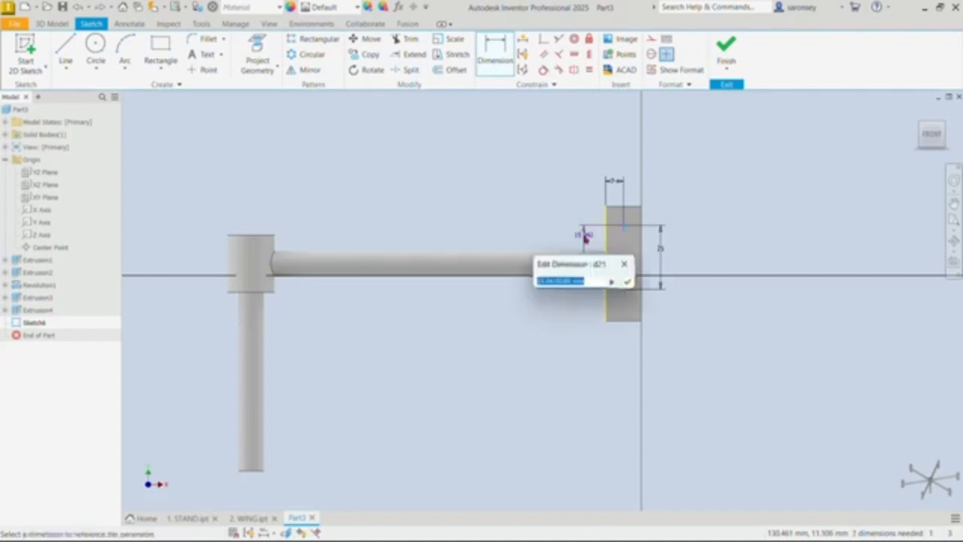
pyautogui.write('2.5')
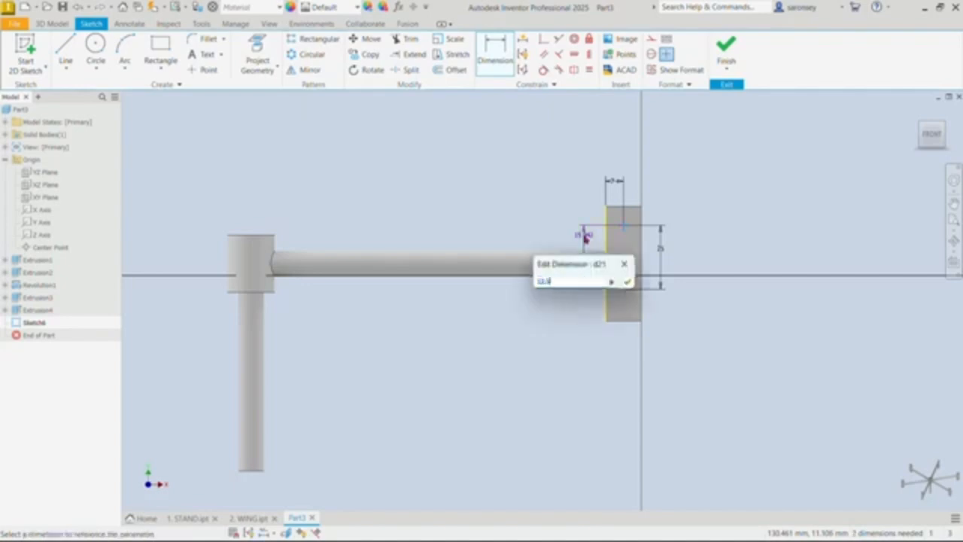
pyautogui.press('Return')
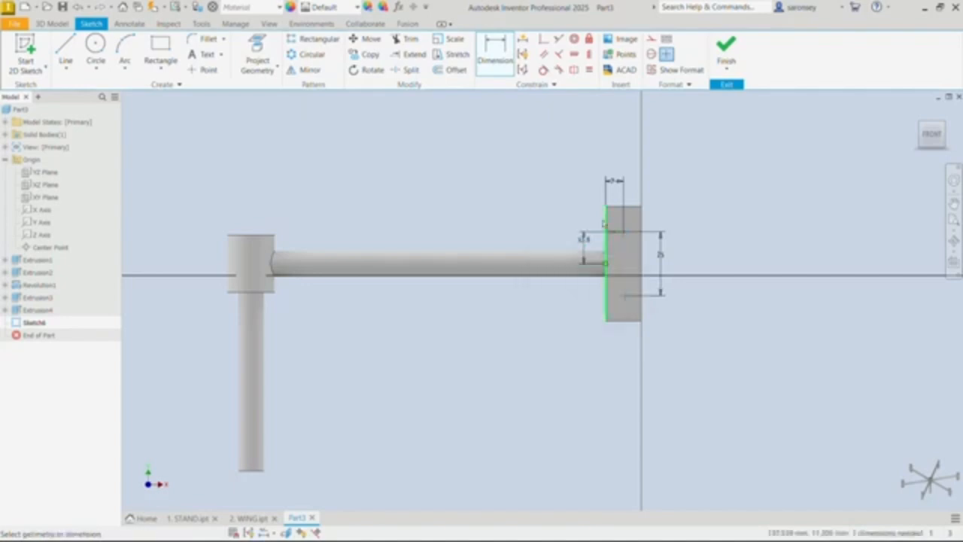
# Step: Dimension the lower point 7 mm from the same long edge of the plate
pyautogui.click(607, 310)
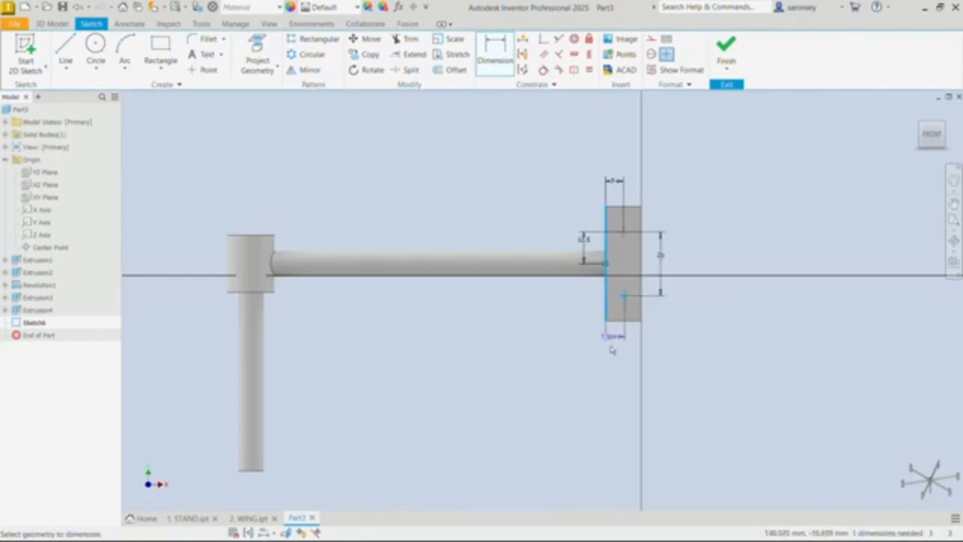
pyautogui.click(614, 351)
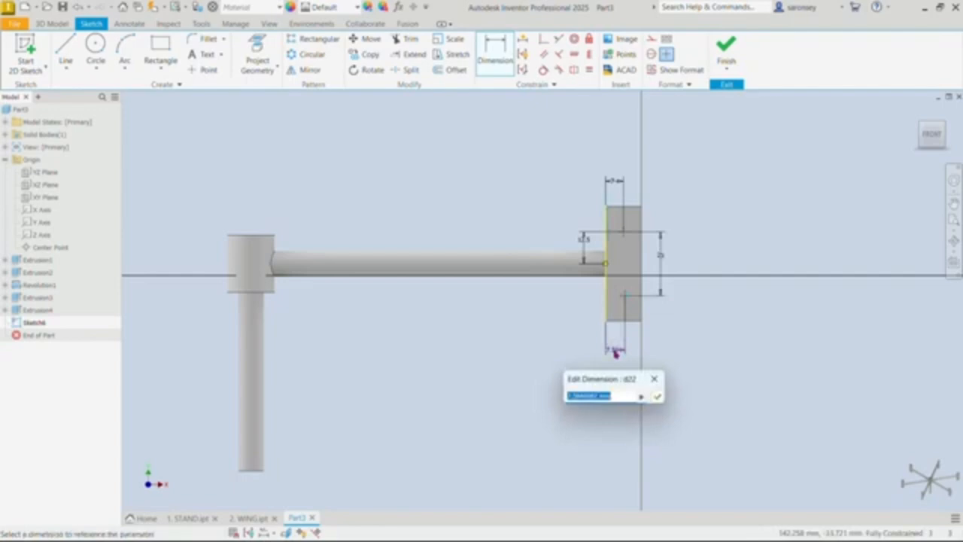
pyautogui.write('7')
pyautogui.press('Return')
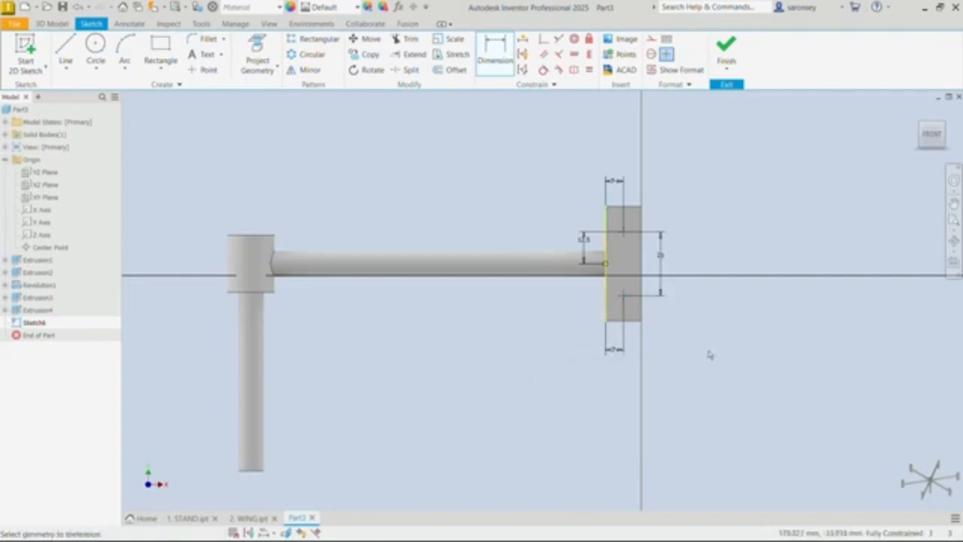
# Step: Finish the sketch and cut M6x1 ISO Metric tapped holes through the plate at both points
pyautogui.click(727, 49)
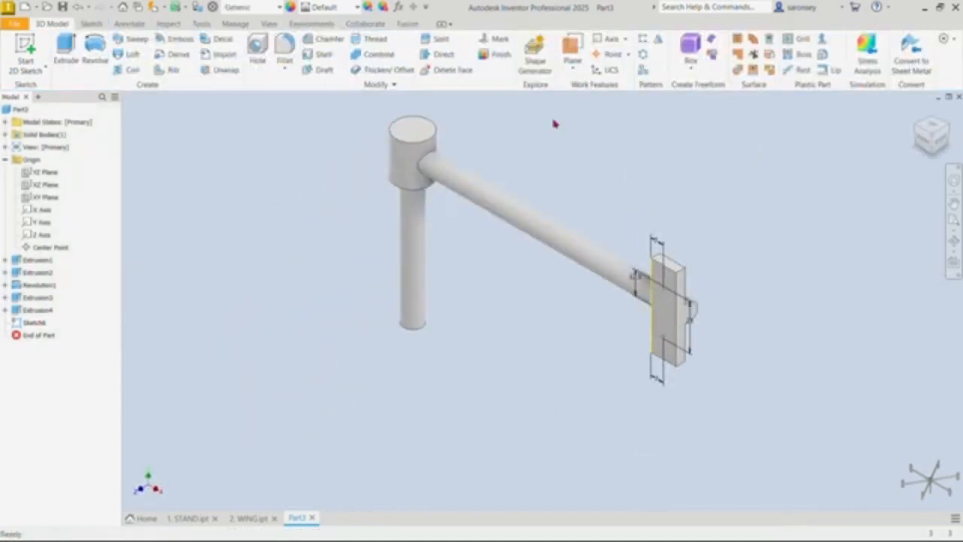
pyautogui.click(257, 48)
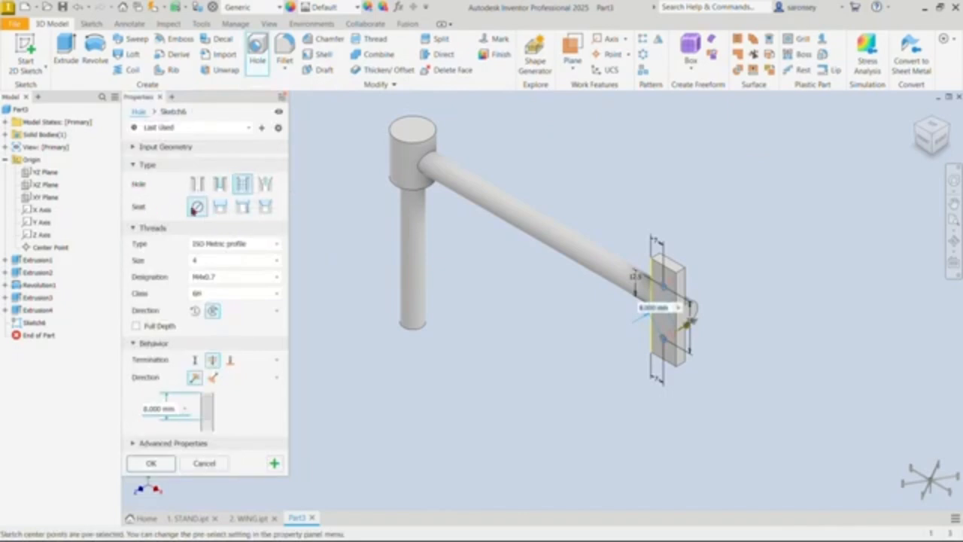
pyautogui.click(223, 264)
pyautogui.click(205, 332)
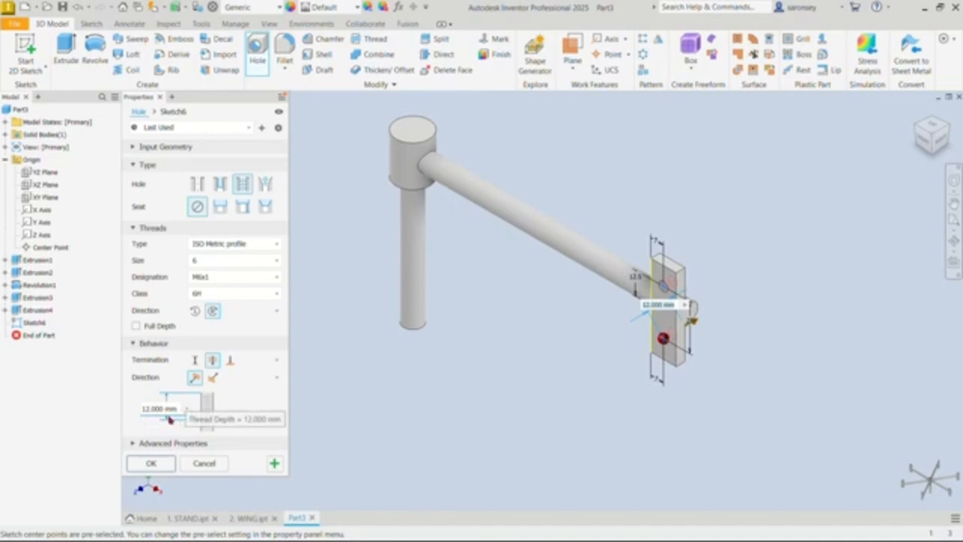
pyautogui.click(160, 462)
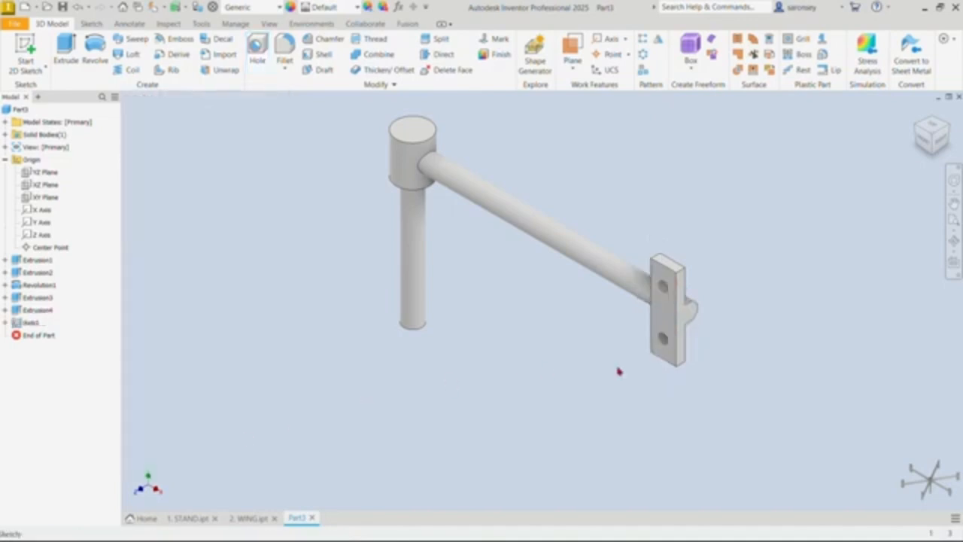
pyautogui.keyDown('shift'); pyautogui.moveTo(802, 379); pyautogui.dragTo(817, 365, button='middle'); pyautogui.keyUp('shift')
pyautogui.scroll(5, 687, 239)
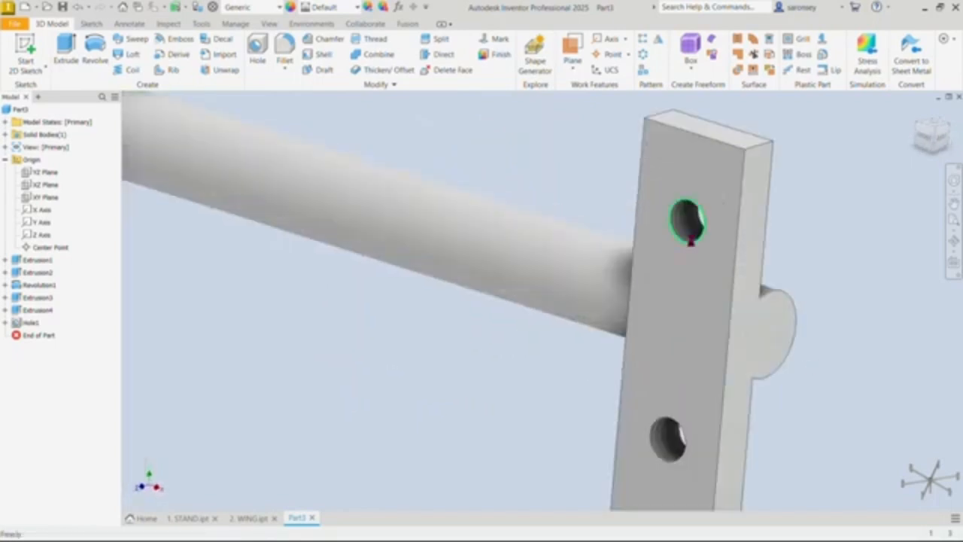
pyautogui.click(916, 115)
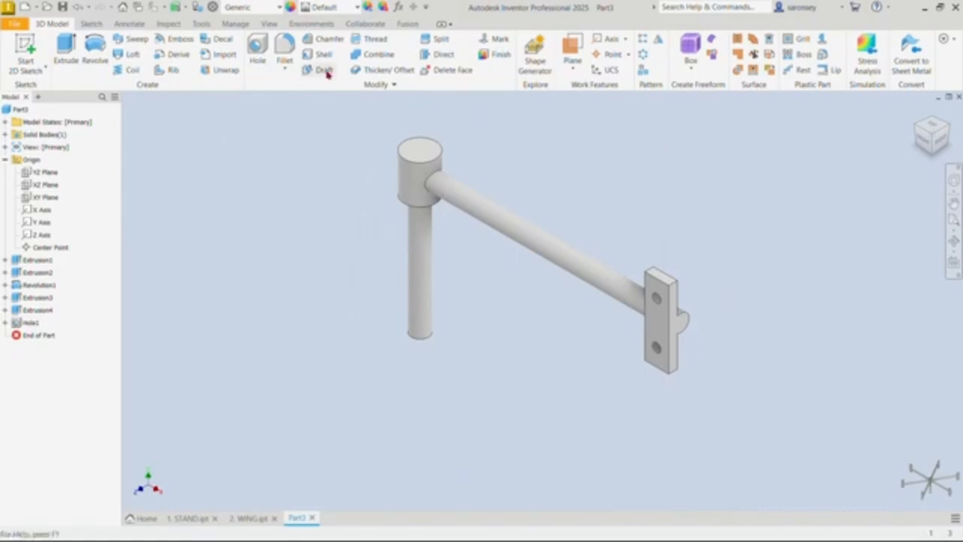
# Step: Fillet the edge where the radial arm meets the hub with a 1 mm radius
pyautogui.click(286, 51)
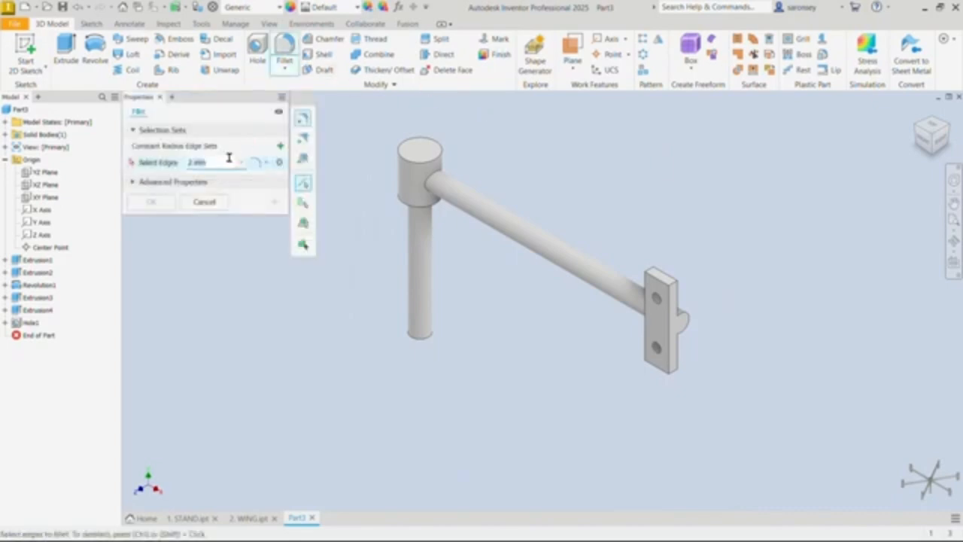
pyautogui.write('1')
pyautogui.click(438, 179)
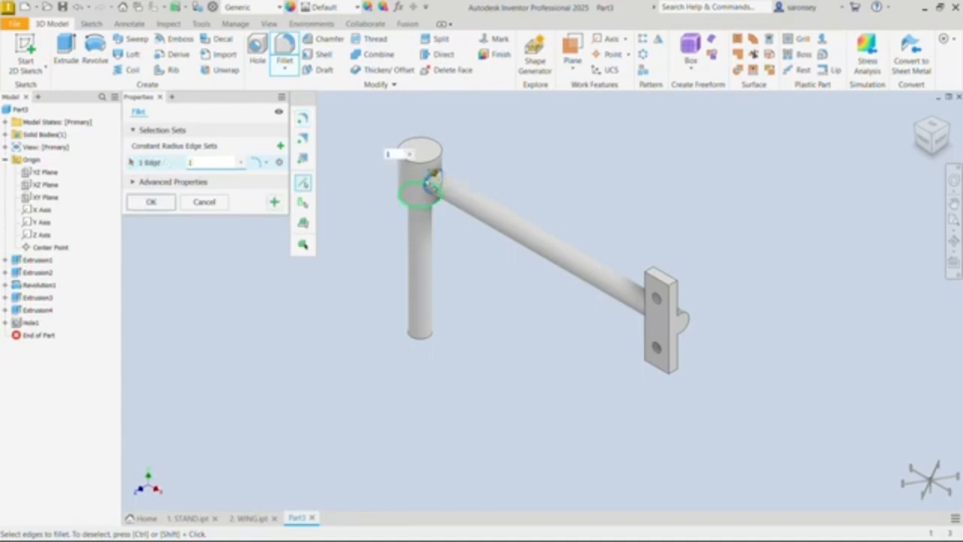
pyautogui.click(150, 201)
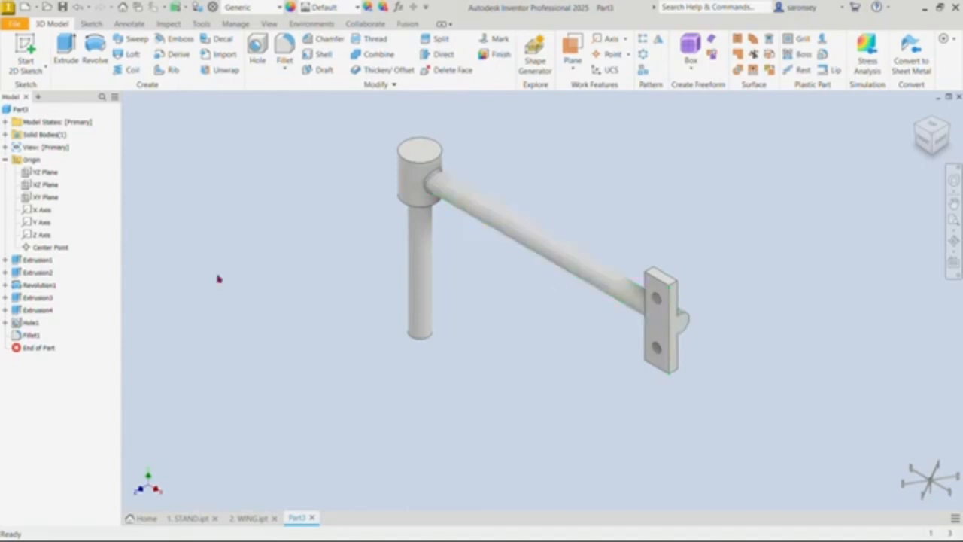
# Step: Circular-pattern the revolved arm, its end extrusion, mounting plate, holes and fillet around the hub's axis as 6 instances over 360 degrees
pyautogui.click(47, 289)
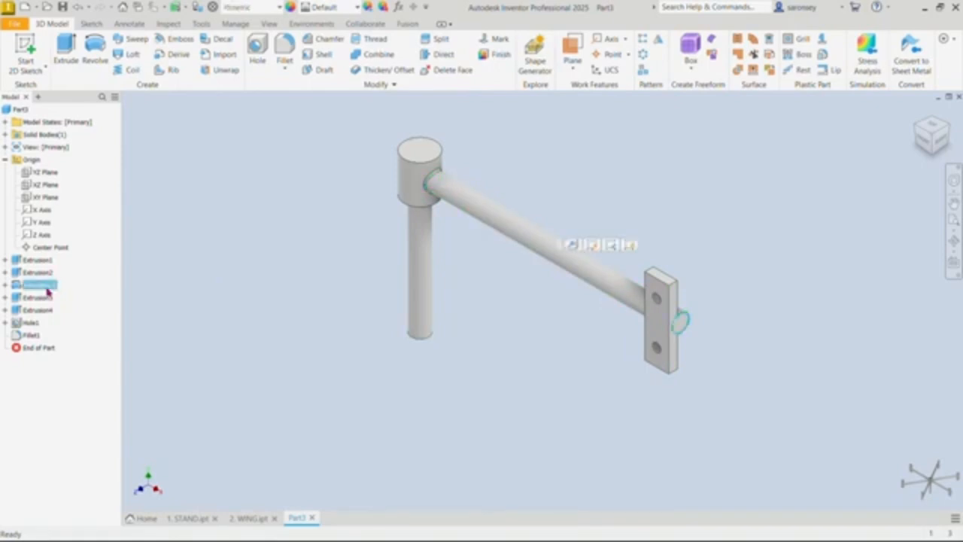
pyautogui.keyDown('ctrl'); pyautogui.click(45, 298); pyautogui.keyUp('ctrl')
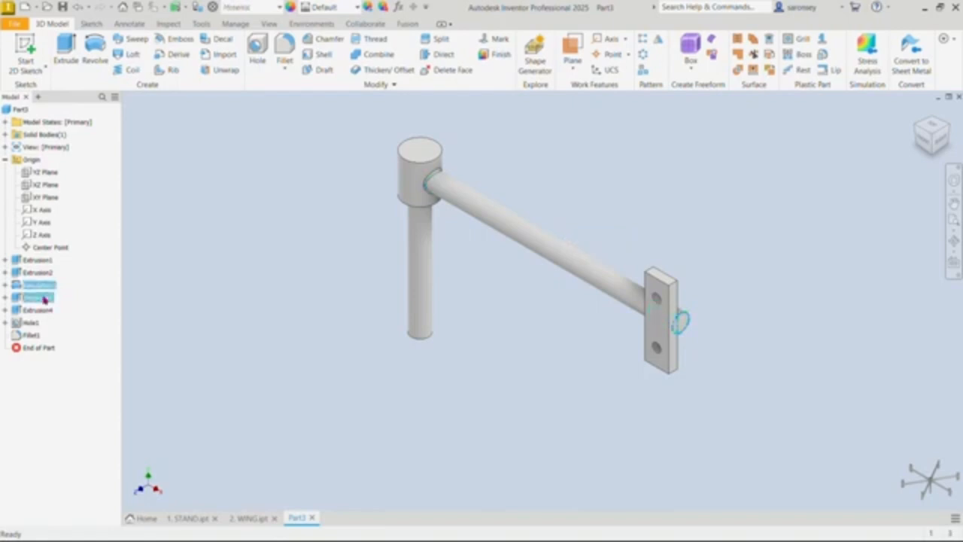
pyautogui.keyDown('ctrl'); pyautogui.click(44, 315); pyautogui.keyUp('ctrl')
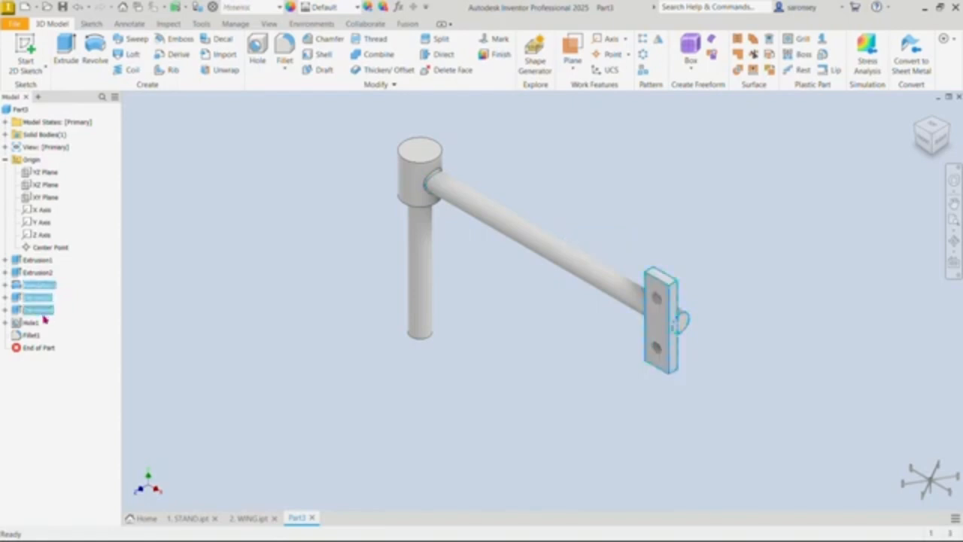
pyautogui.keyDown('ctrl'); pyautogui.click(34, 328); pyautogui.keyUp('ctrl')
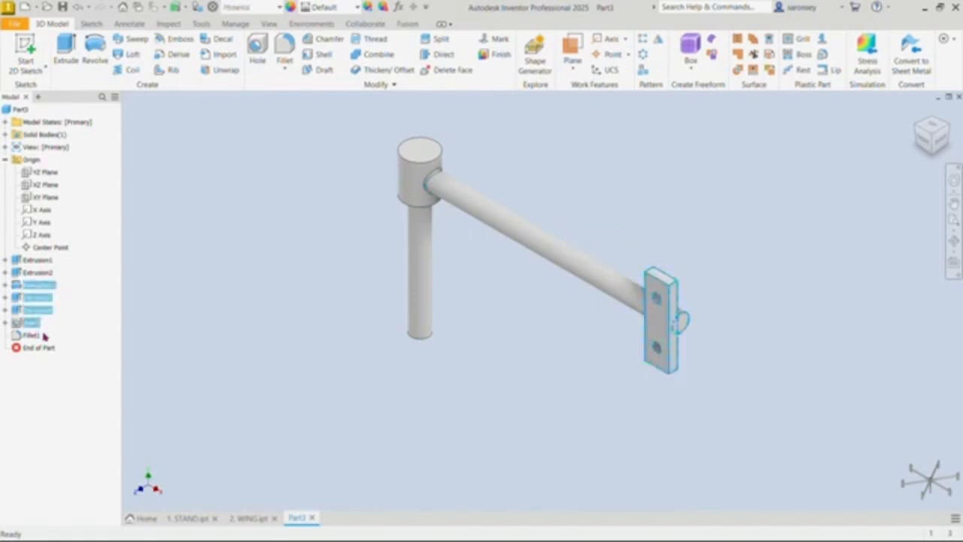
pyautogui.keyDown('ctrl'); pyautogui.click(37, 335); pyautogui.keyUp('ctrl')
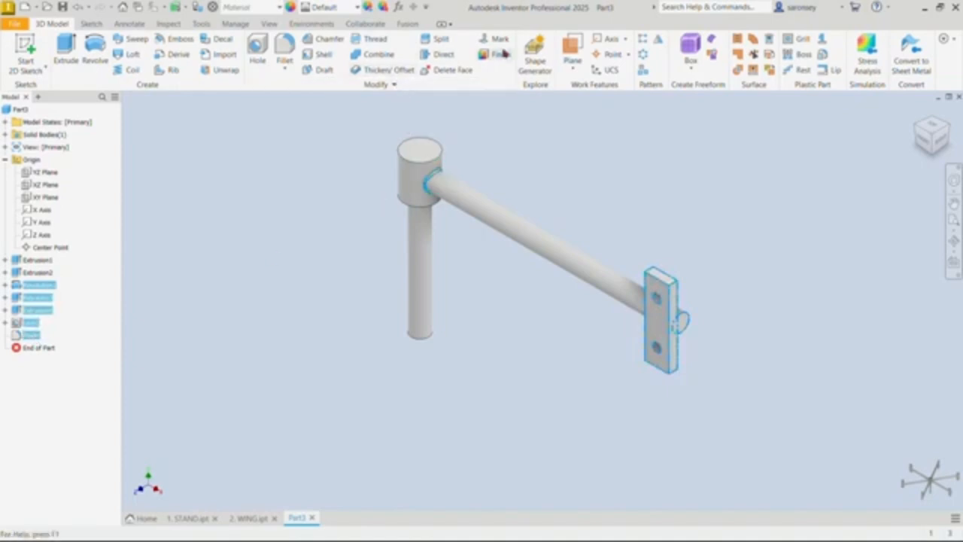
pyautogui.click(642, 55)
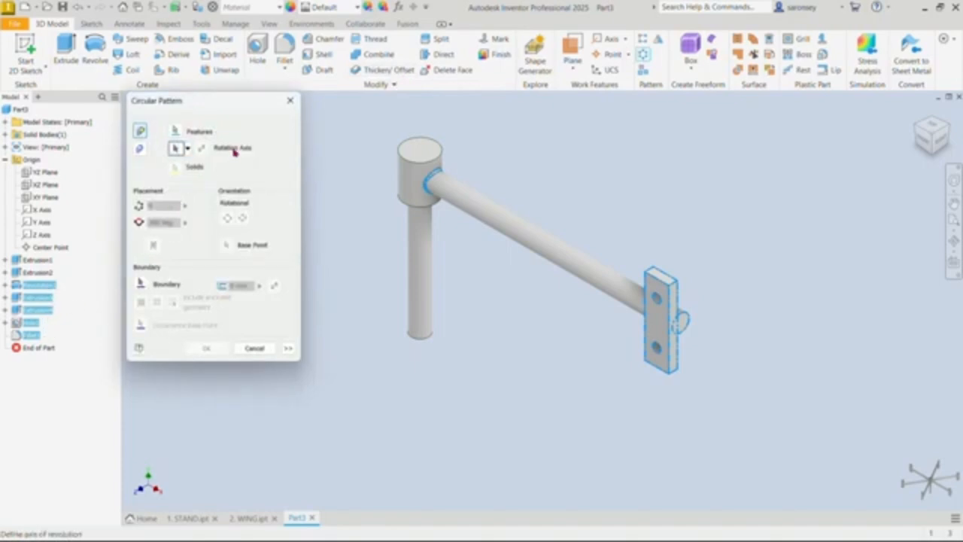
pyautogui.click(412, 175)
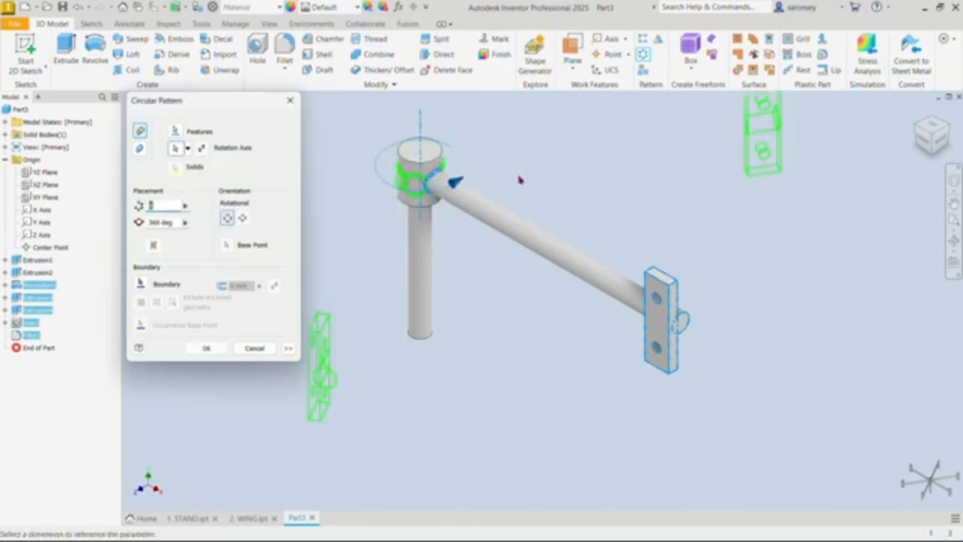
pyautogui.scroll(-3, 519, 180)
pyautogui.moveTo(525, 185); pyautogui.dragTo(636, 311, button='middle')
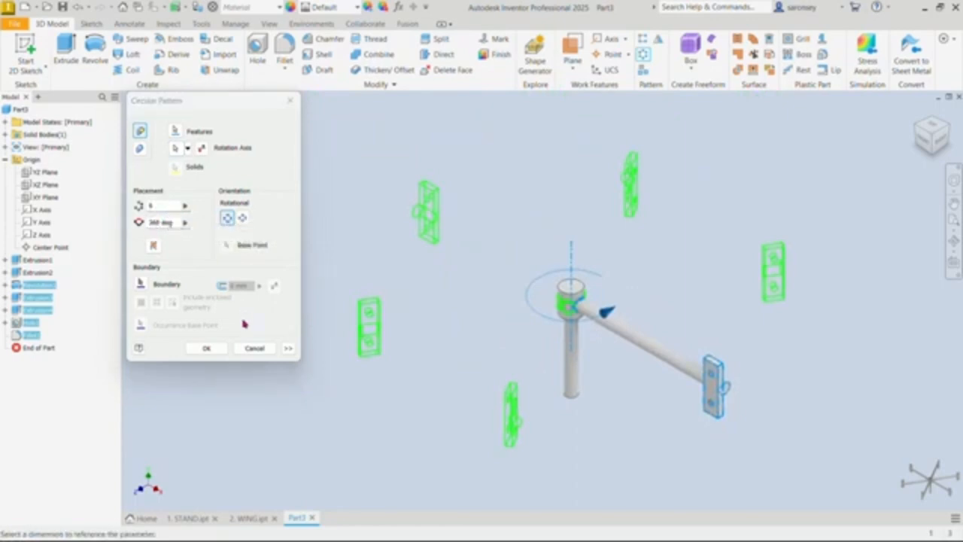
pyautogui.click(214, 348)
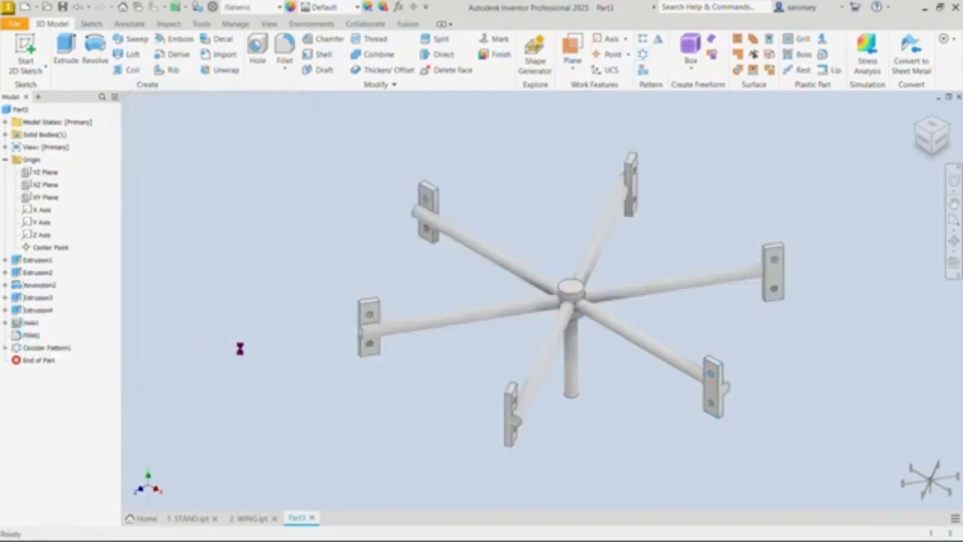
# Step: Start a sketch on the hub's top face and draw a 5 mm diameter circle at its centre
pyautogui.moveTo(636, 374); pyautogui.dragTo(607, 365, button='middle')
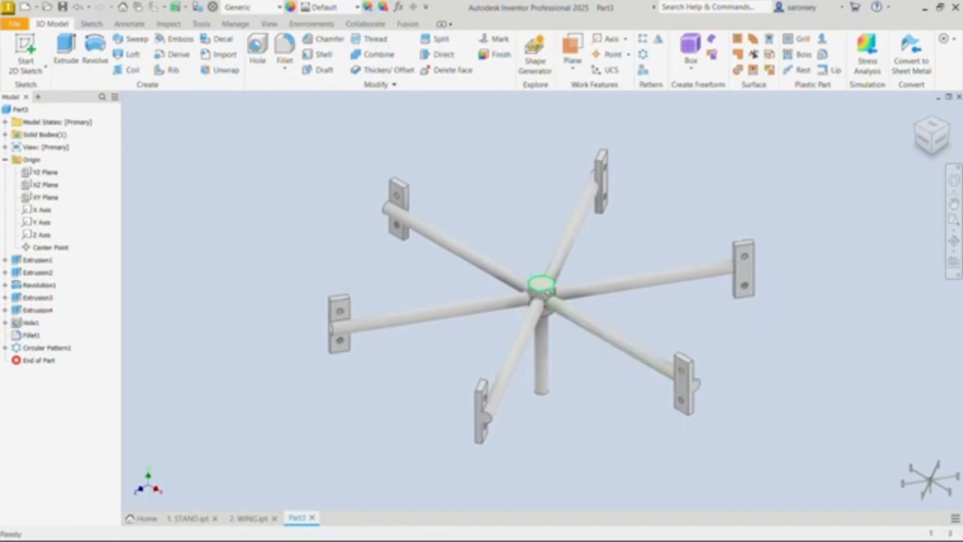
pyautogui.click(543, 285)
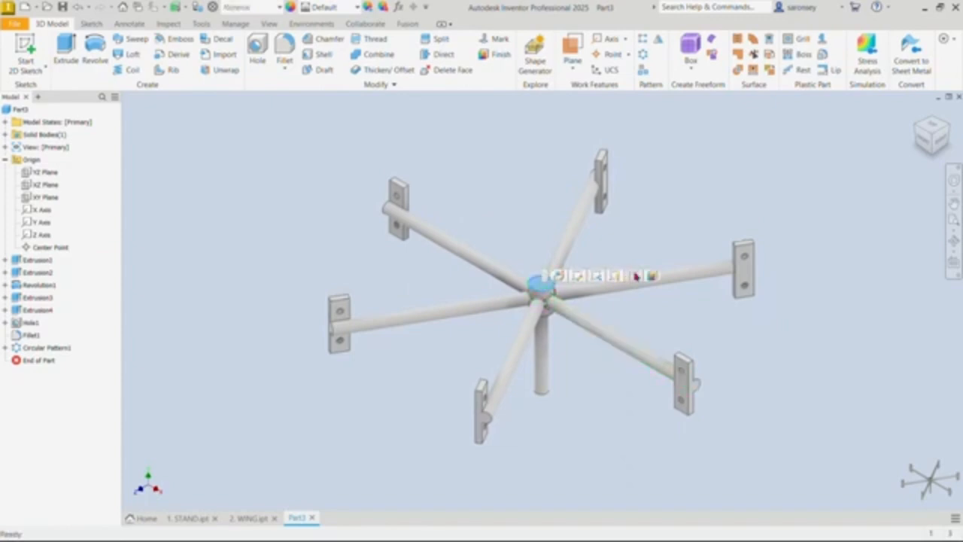
pyautogui.click(636, 276)
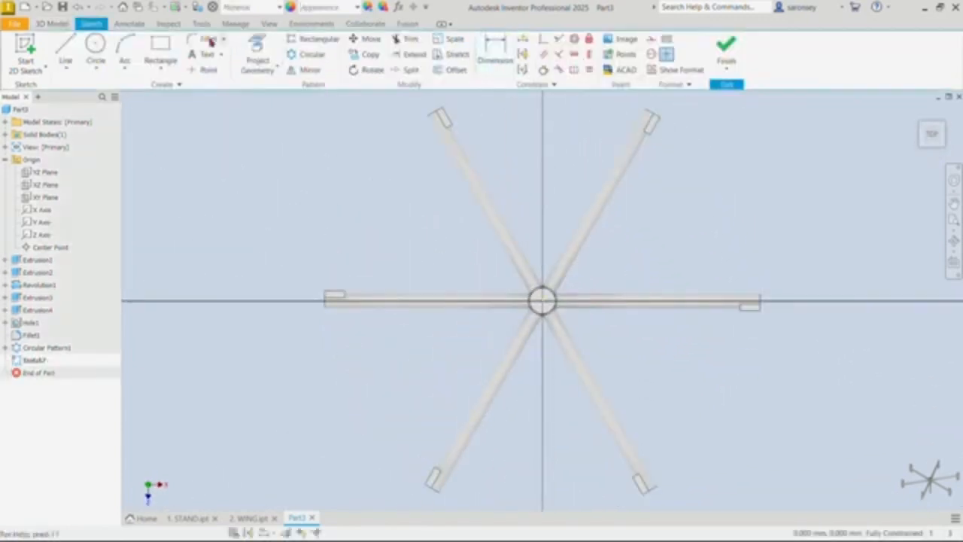
pyautogui.click(96, 45)
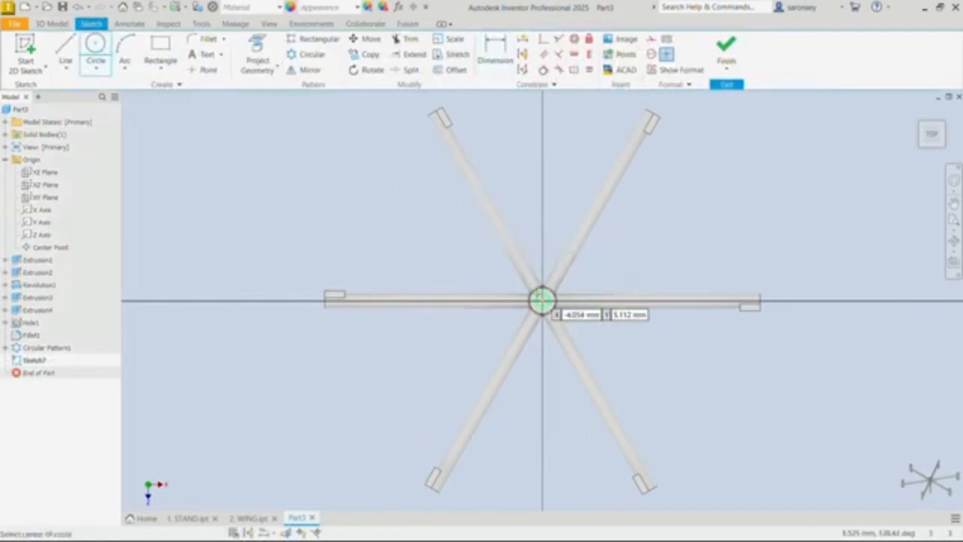
pyautogui.scroll(-4, 538, 297)
pyautogui.click(557, 318)
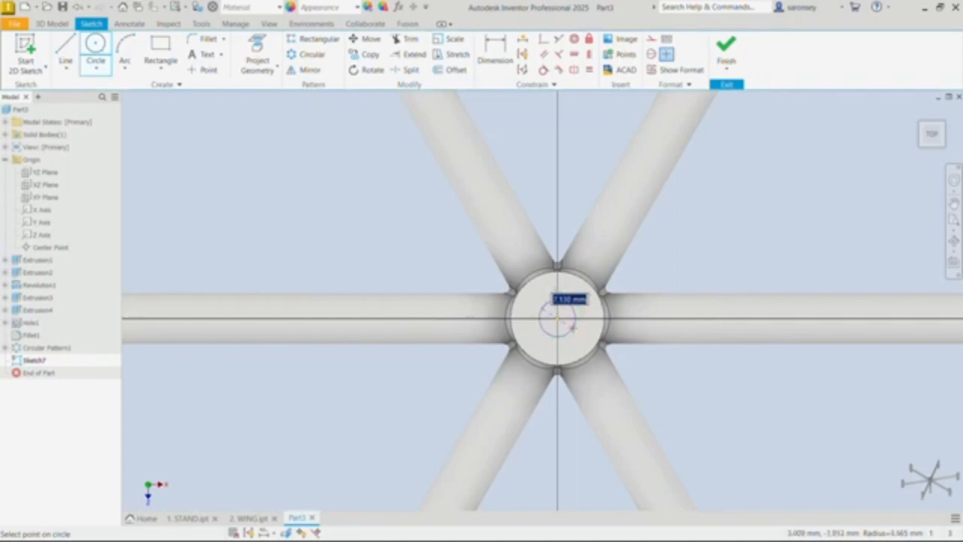
pyautogui.write('5')
pyautogui.press('Return')
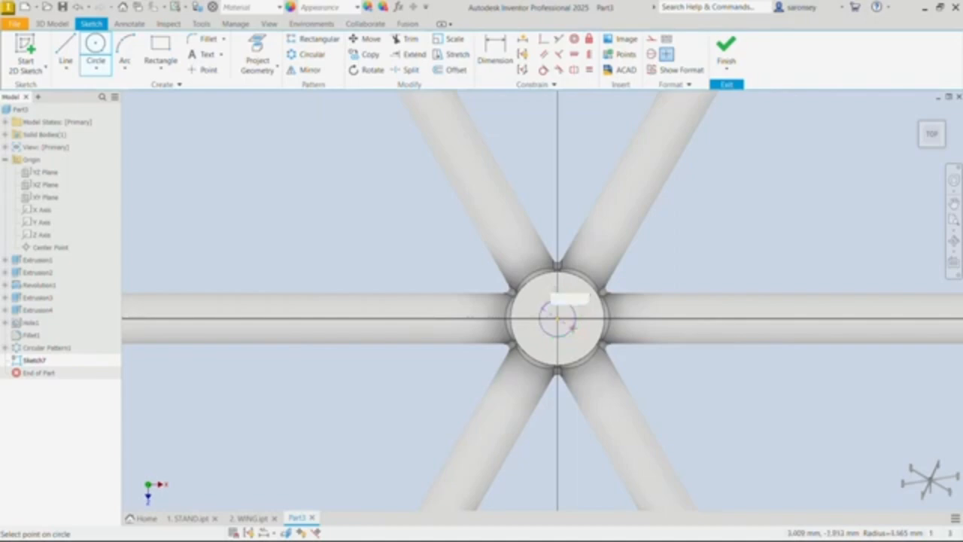
# Step: Draw a 9 mm diameter circle concentric with the 5 mm one and finish the sketch
pyautogui.click(557, 318)
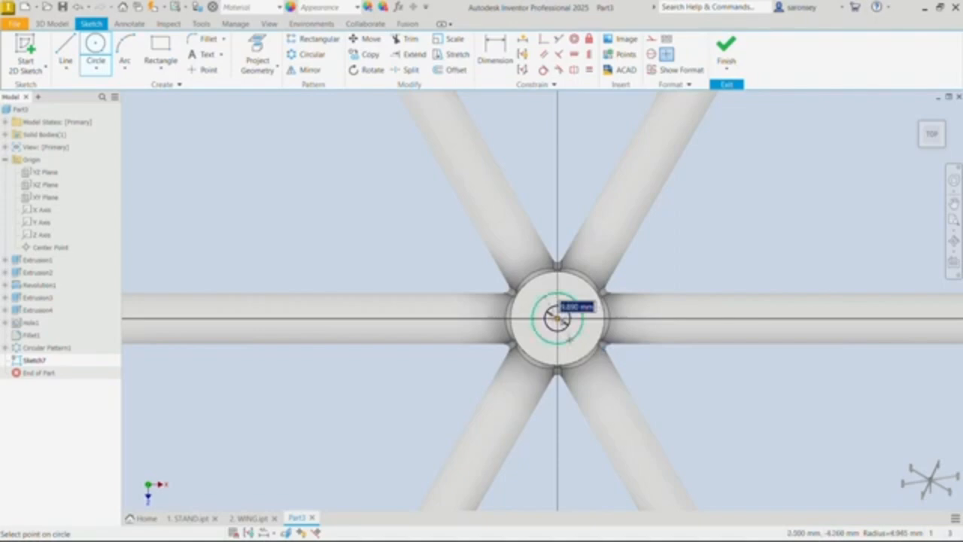
pyautogui.press('BackSpace')
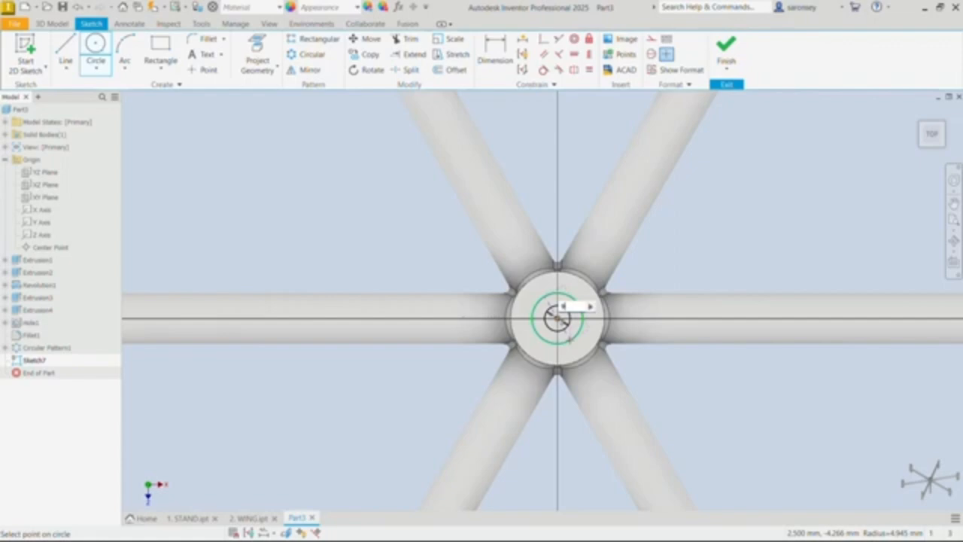
pyautogui.click(569, 341)
pyautogui.click(725, 54)
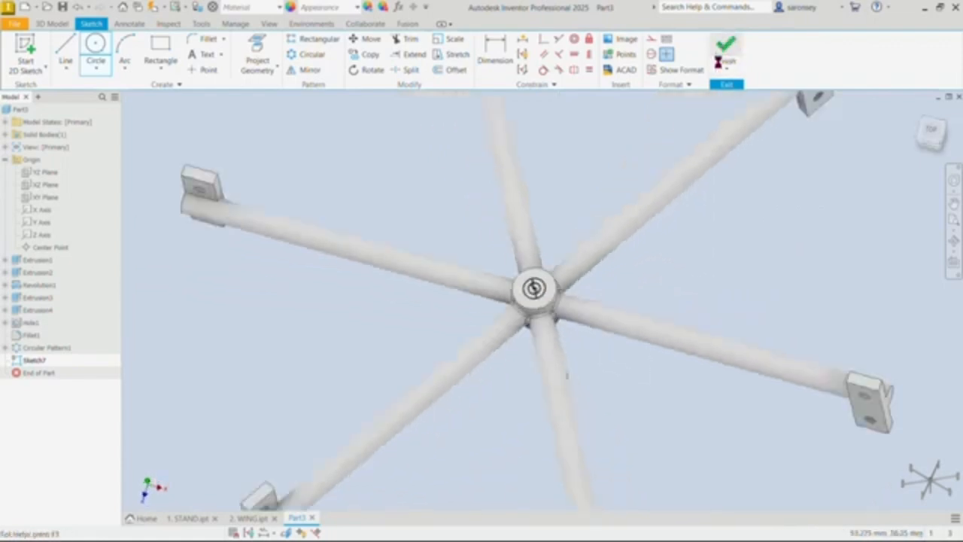
# Step: Extrude-cut the ring between the two circles 3 mm down into the hub's top face
pyautogui.click(74, 55)
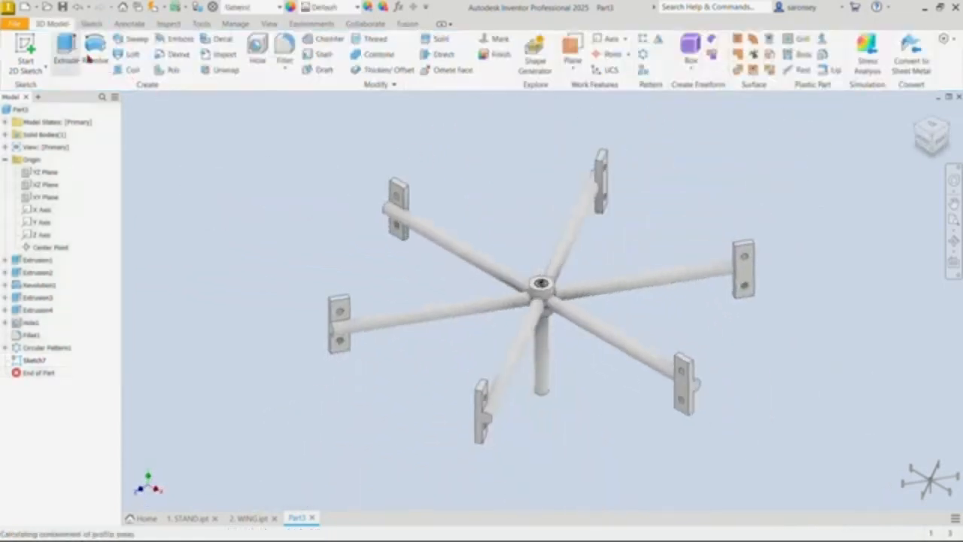
pyautogui.scroll(10, 541, 285)
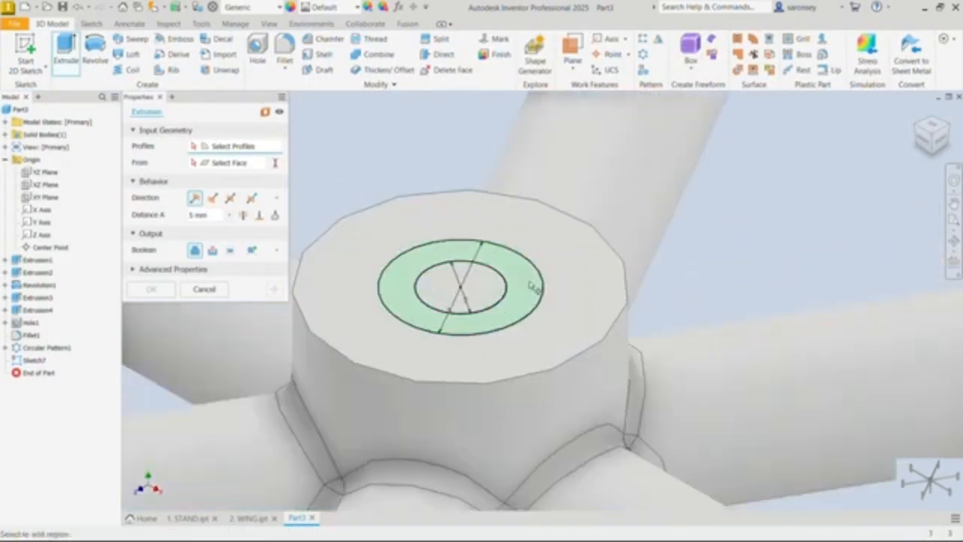
pyautogui.click(532, 287)
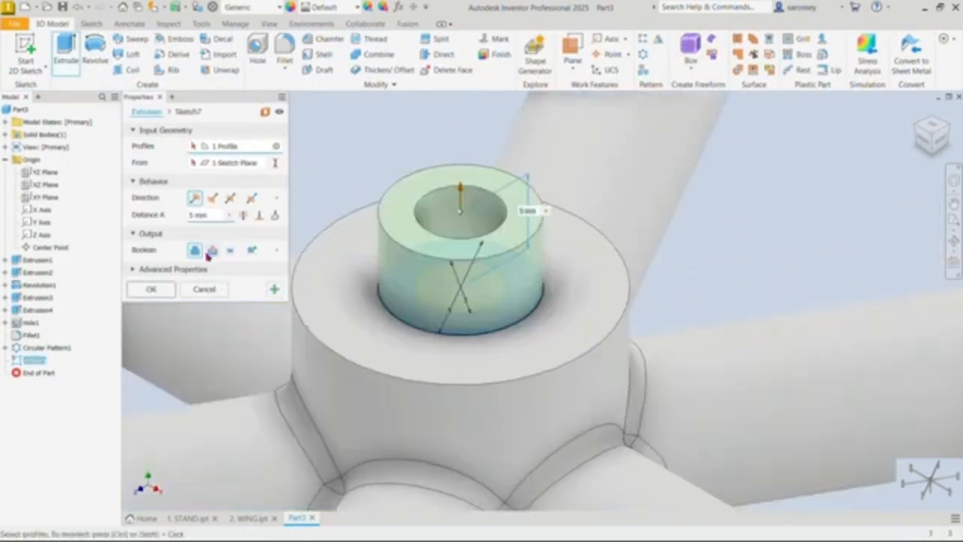
pyautogui.click(213, 250)
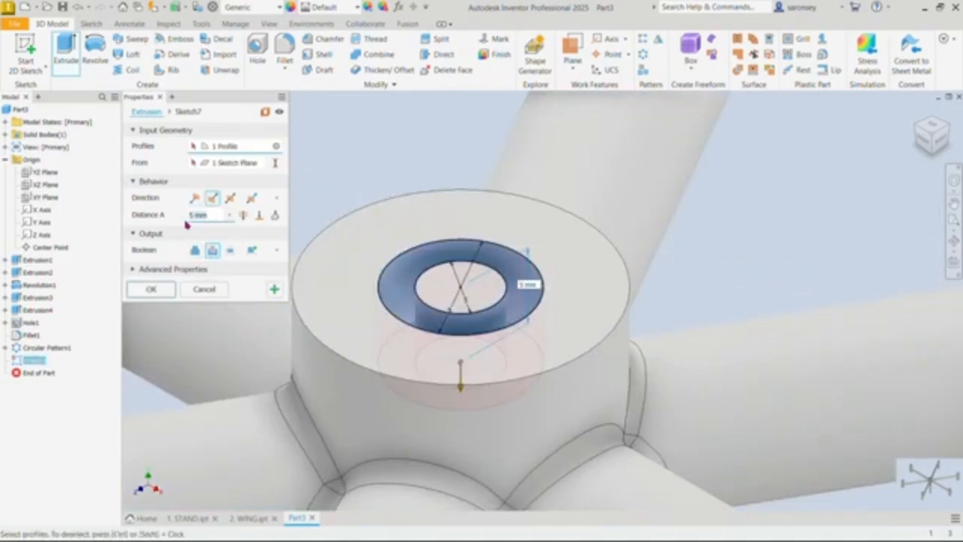
pyautogui.write('3')
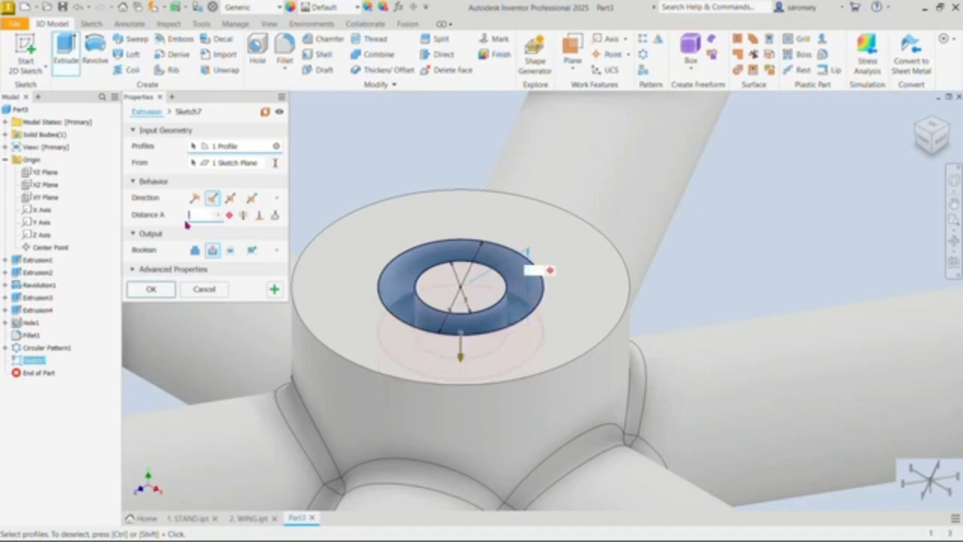
pyautogui.click(170, 290)
pyautogui.scroll(-8, 533, 217)
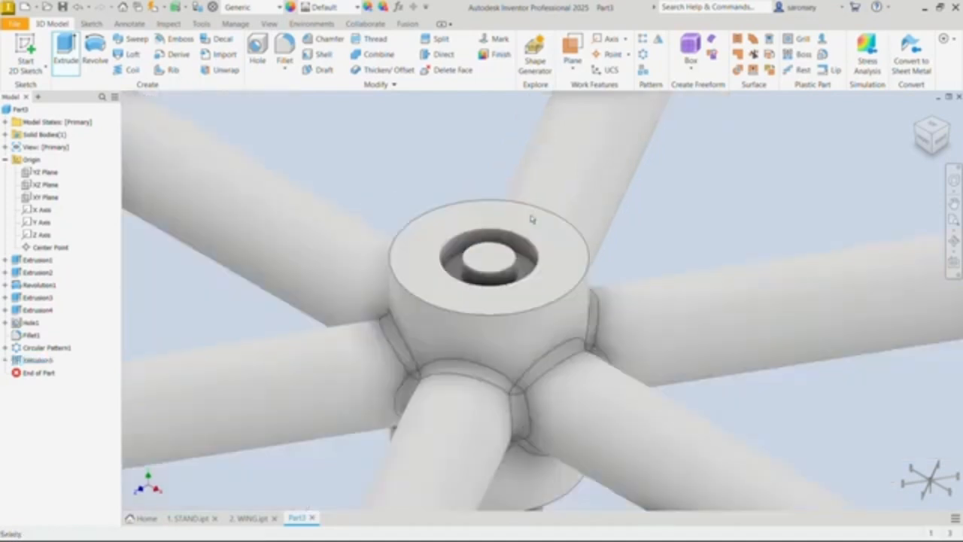
pyautogui.scroll(-2, 628, 211)
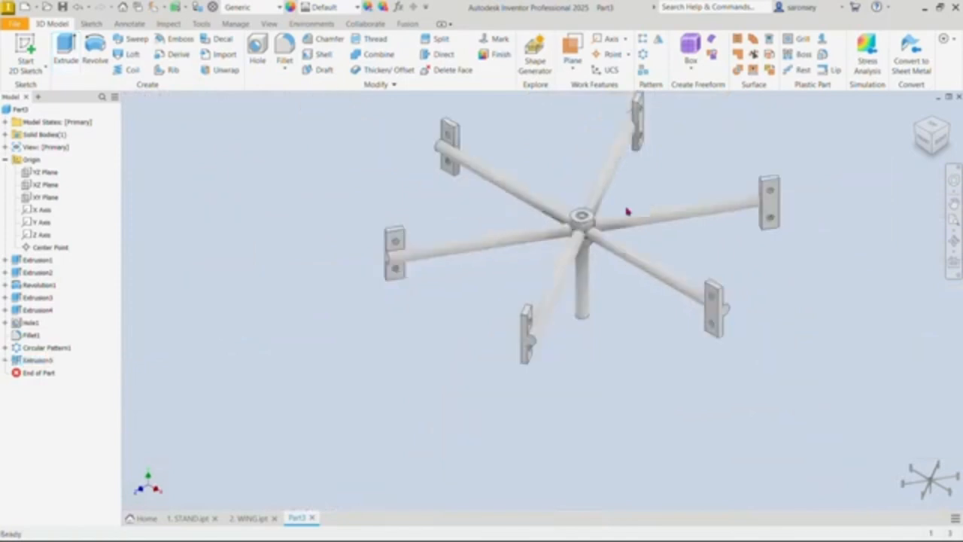
# Step: Apply the Honed appearance to the whole rotor part
pyautogui.keyDown('shift'); pyautogui.moveTo(623, 209); pyautogui.dragTo(617, 269, button='middle'); pyautogui.keyUp('shift')
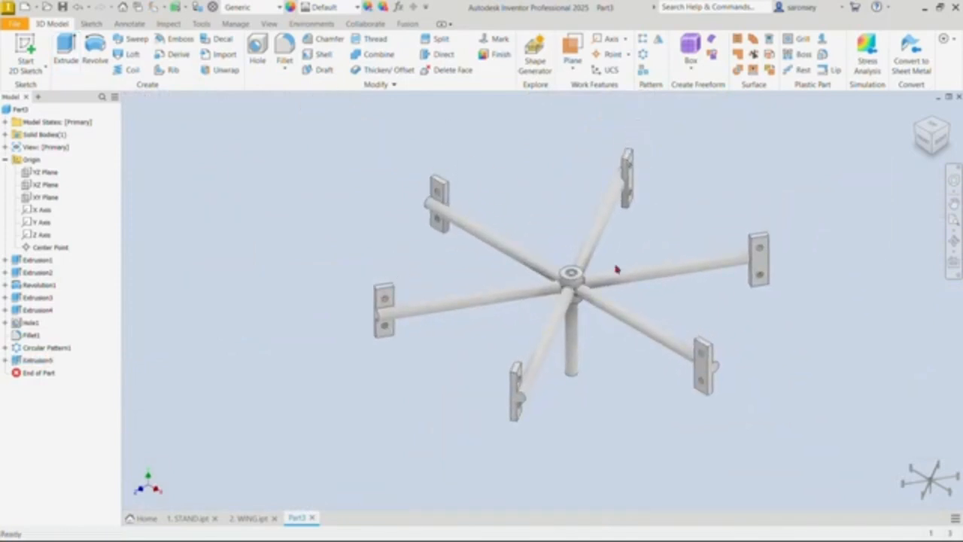
pyautogui.click(356, 7)
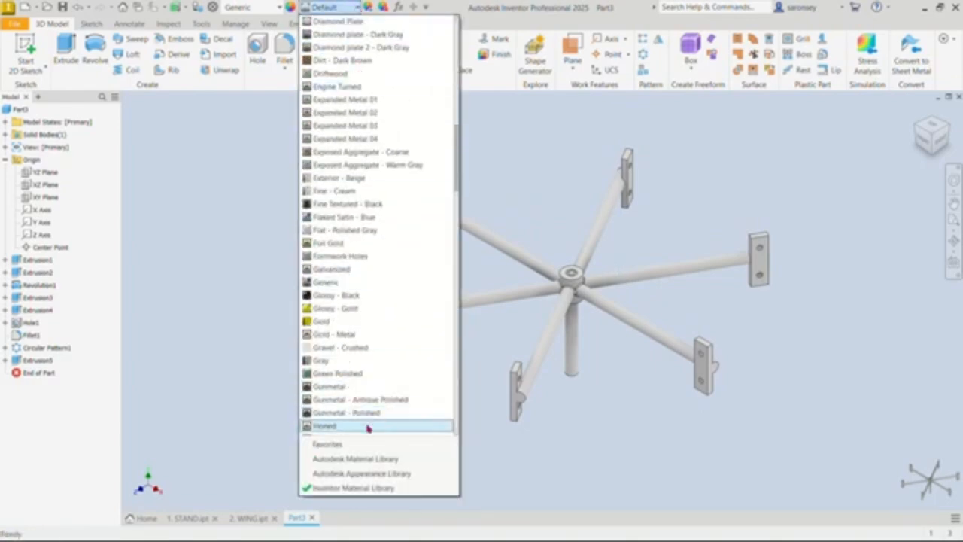
pyautogui.click(368, 427)
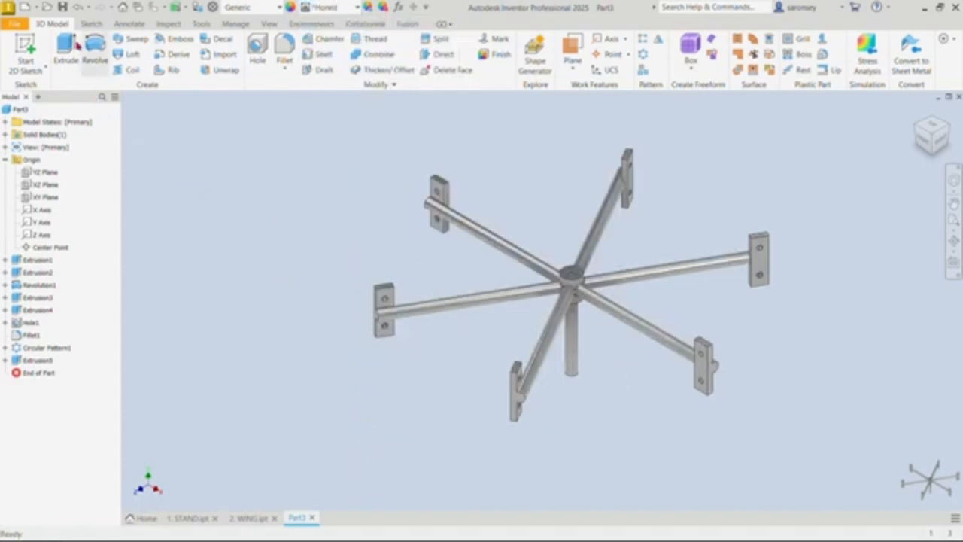
# Step: Save the part as "3. WING SUPPORT" in the 15-03-2025 (WIND TURBINE) folder
pyautogui.hotkey('ctrl', 's')
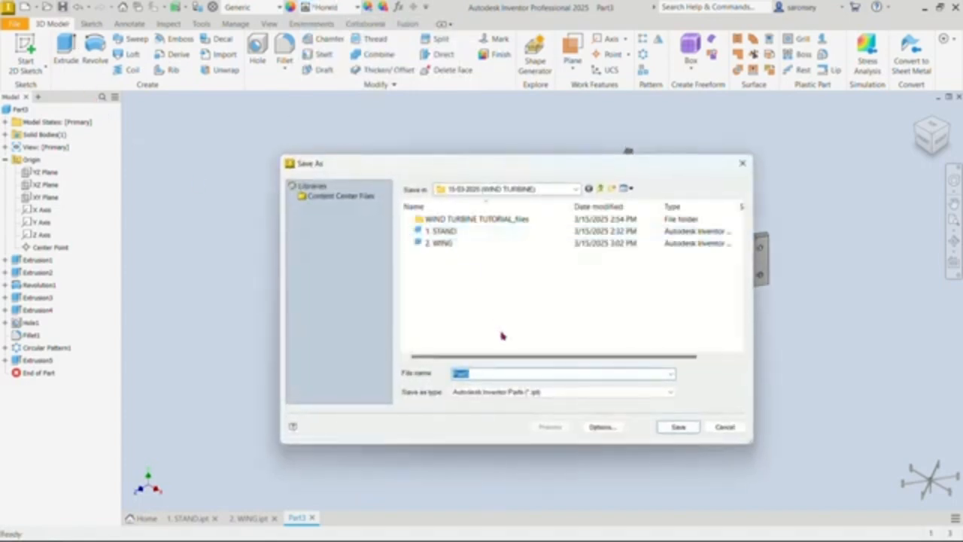
pyautogui.write('3')
pyautogui.write('. WING (k')
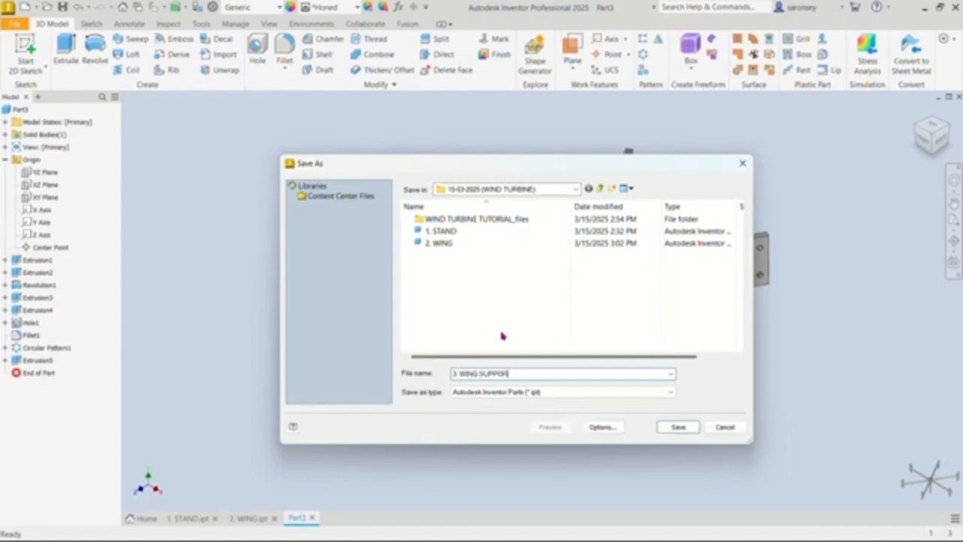
pyautogui.write('PPORT')
pyautogui.click(679, 428)
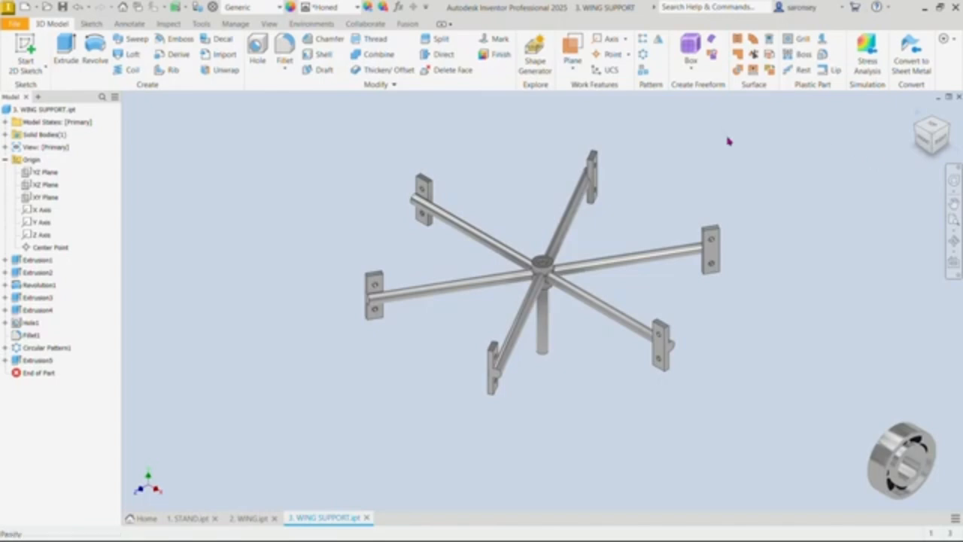
# Step: Switch to Chrome and search Google for "skf 6202 bearing dimensions"
pyautogui.moveTo(546, 540)
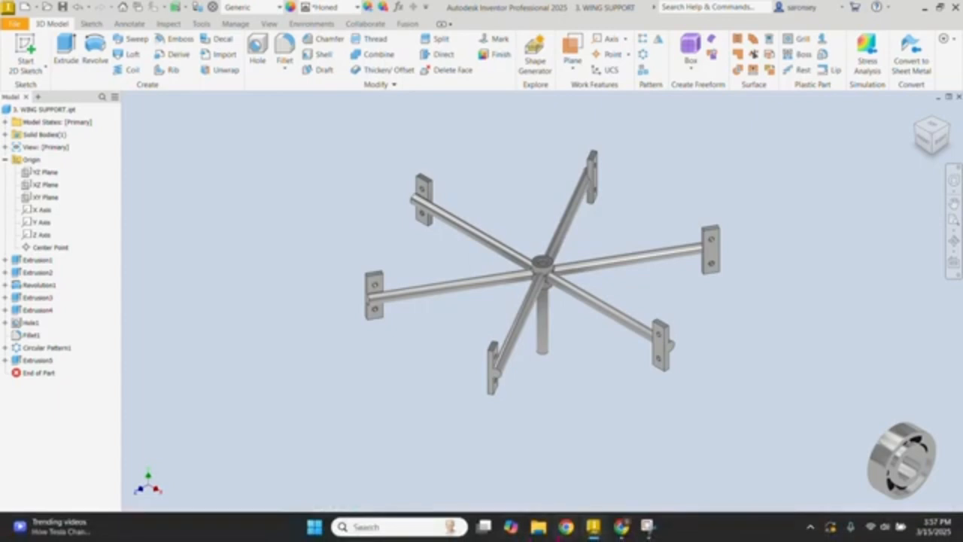
pyautogui.moveTo(566, 526)
pyautogui.click(637, 468)
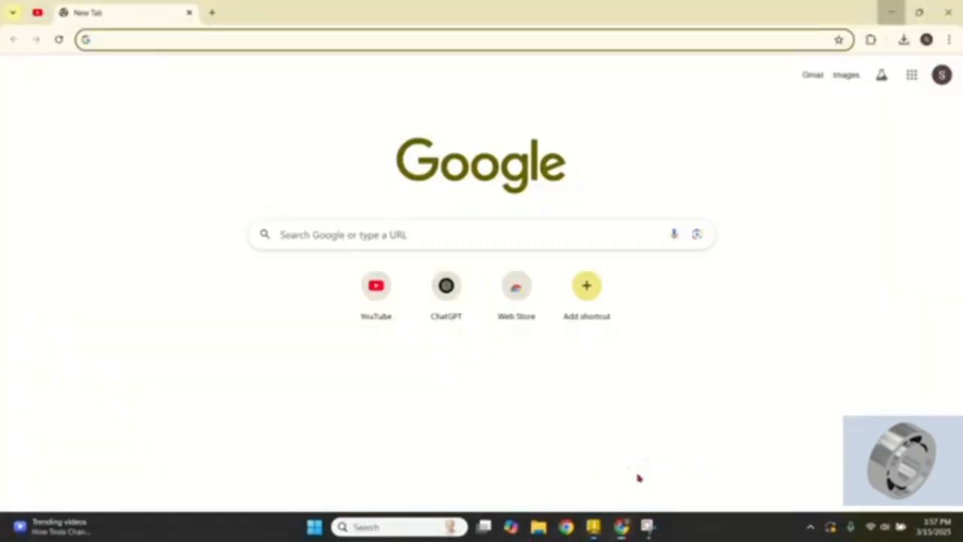
pyautogui.click(531, 230)
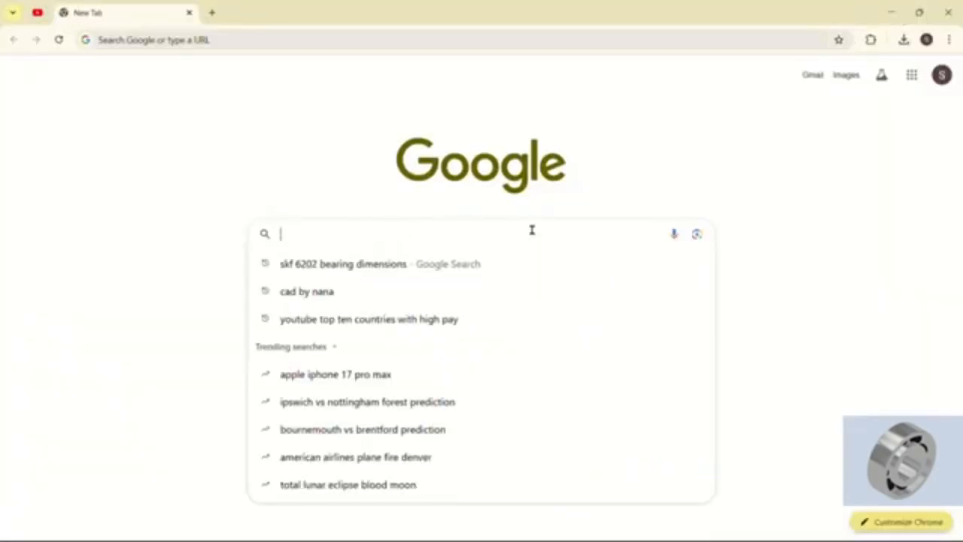
pyautogui.click(295, 265)
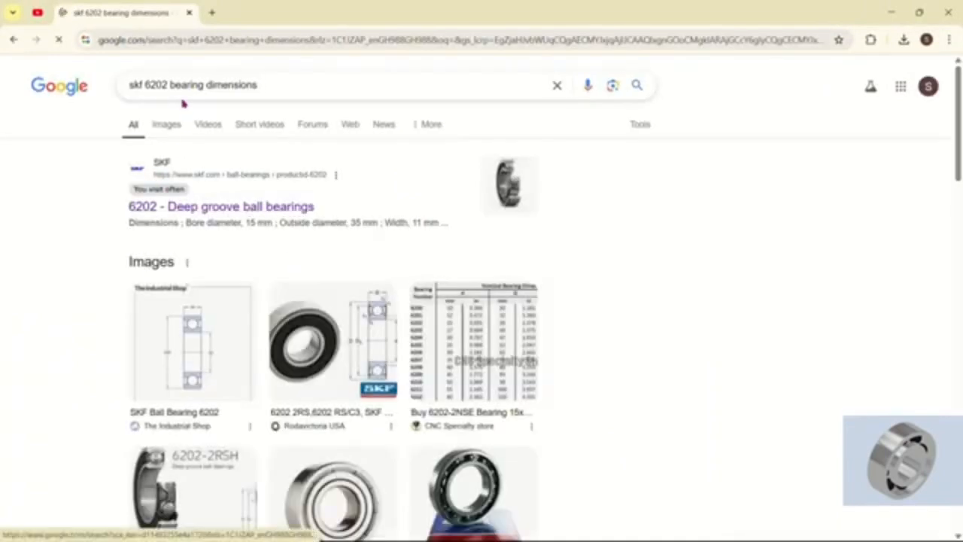
# Step: Open SKF's product page for the 6202 deep groove ball bearing from the search results
pyautogui.moveTo(133, 86); pyautogui.dragTo(285, 95)
pyautogui.click(286, 94)
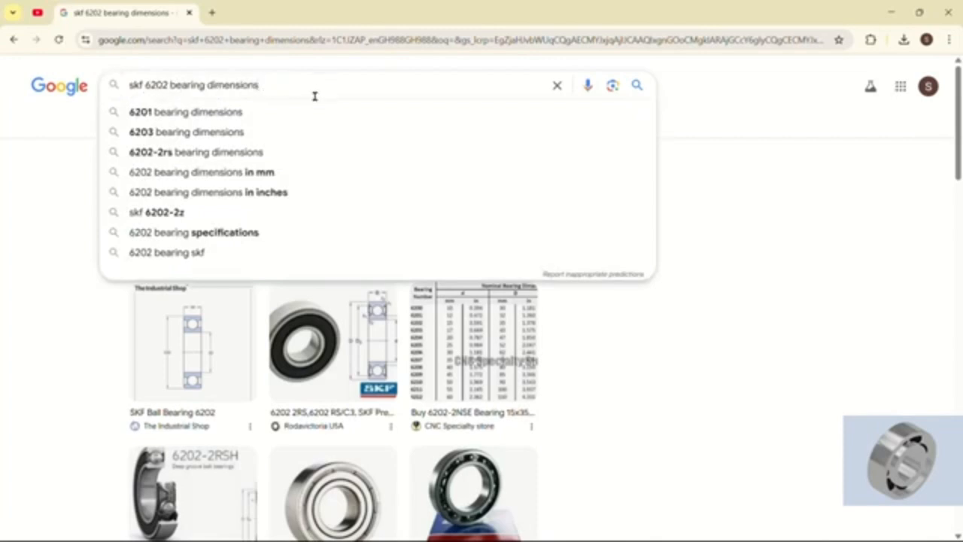
pyautogui.click(729, 364)
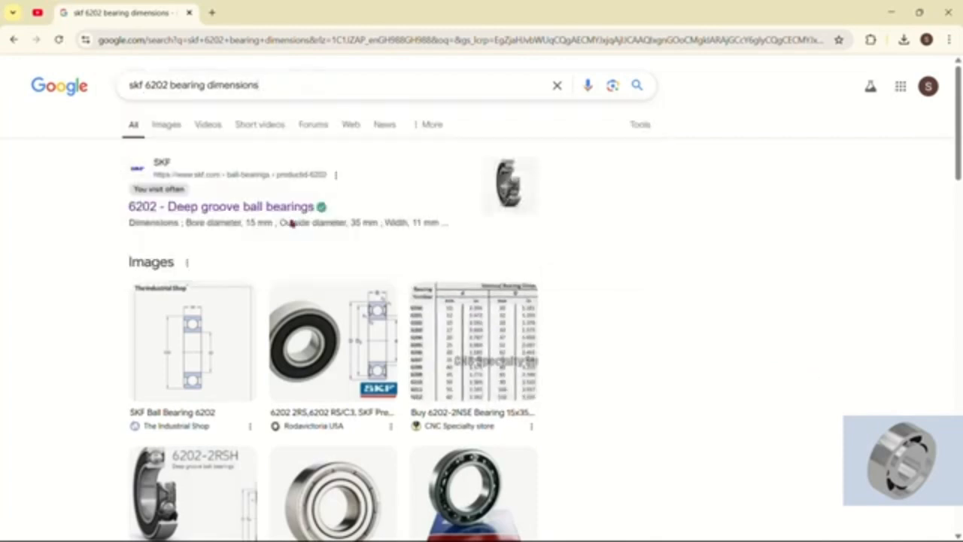
pyautogui.click(227, 208)
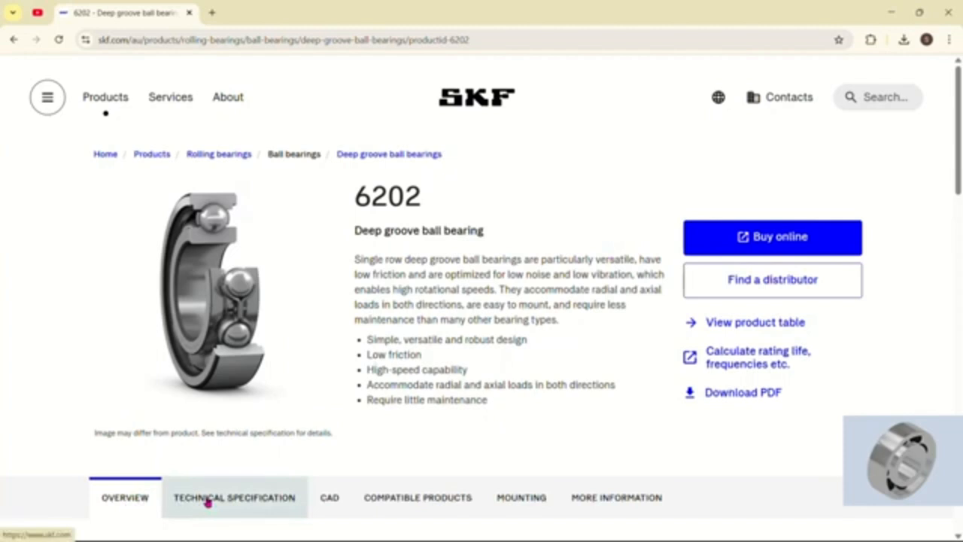
# Step: Download the 6202 bearing's CAD model from the product page in Inventor format
pyautogui.click(331, 497)
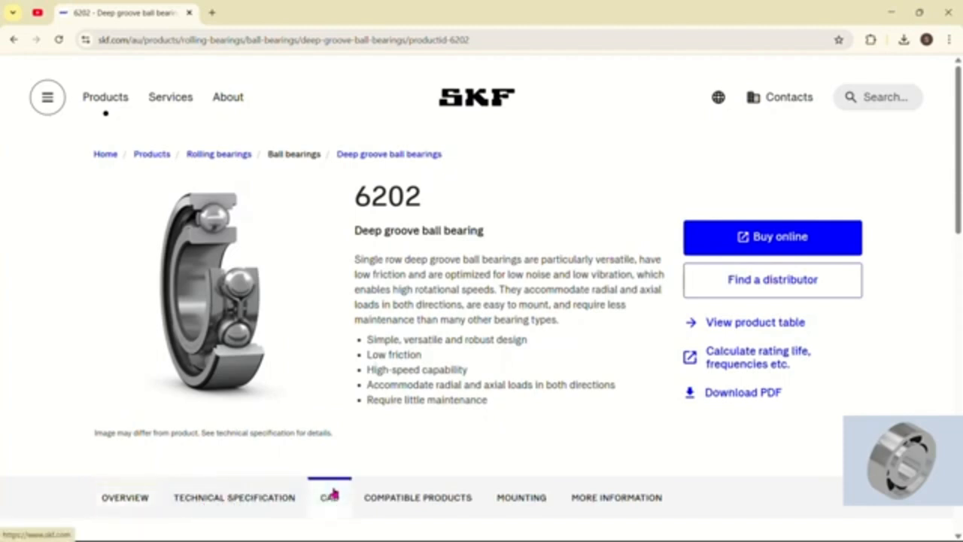
pyautogui.scroll(-3, 531, 409)
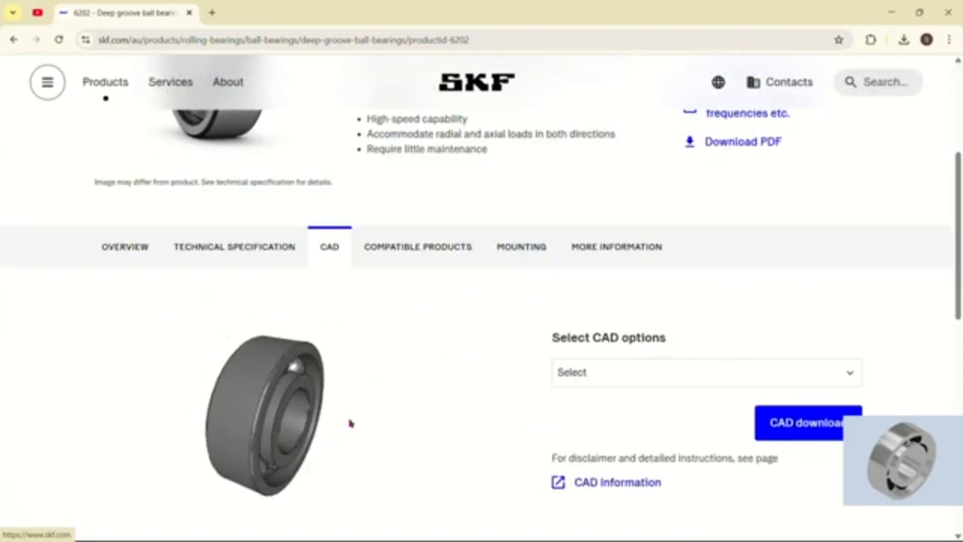
pyautogui.click(846, 374)
pyautogui.scroll(-5, 664, 305)
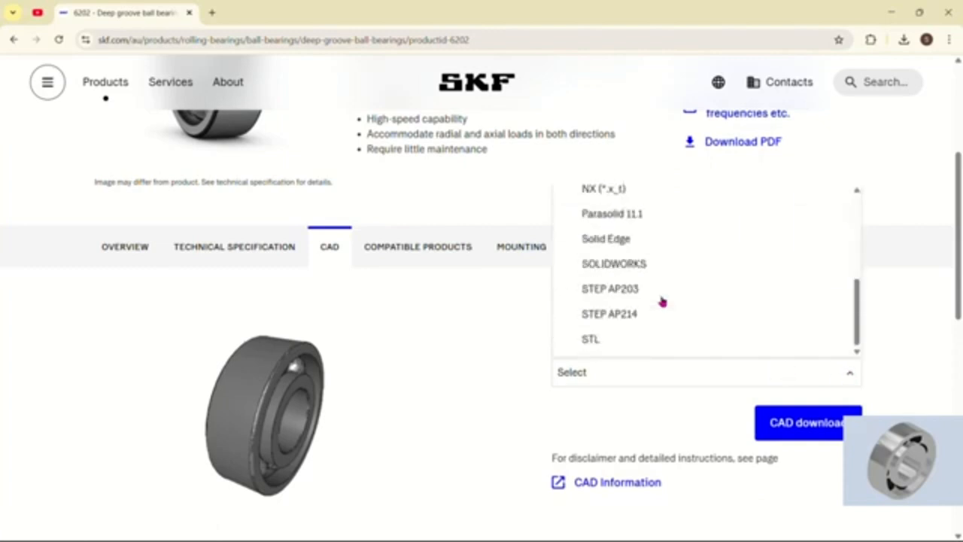
pyautogui.moveTo(855, 303); pyautogui.dragTo(856, 278)
pyautogui.click(652, 252)
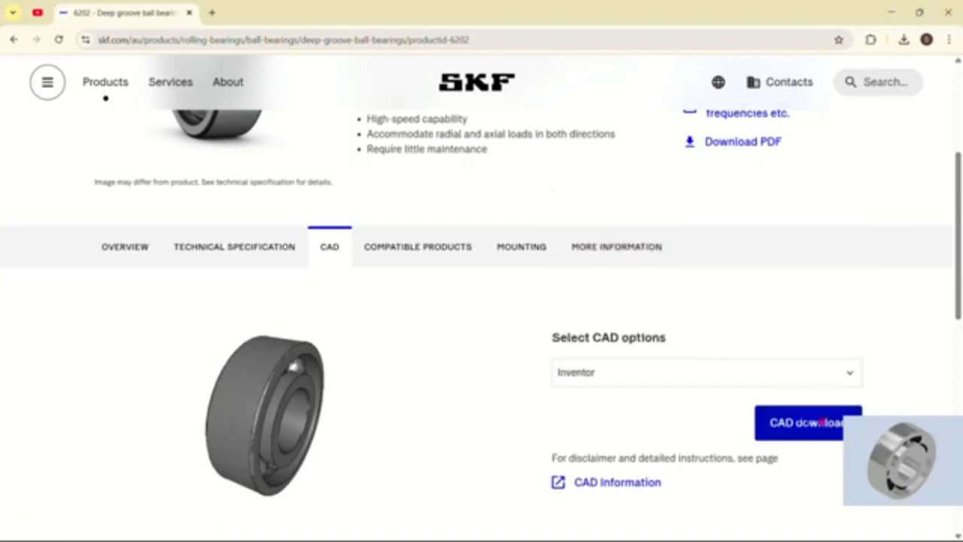
pyautogui.click(804, 422)
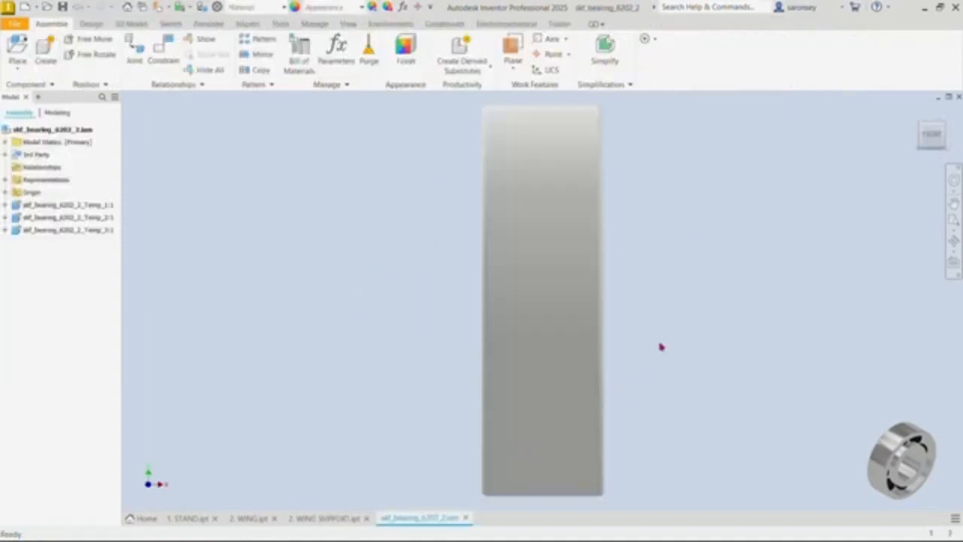
# Step: Turn the skf_bearing_6202_2 assembly to the isometric home view in Inventor
pyautogui.click(918, 115)
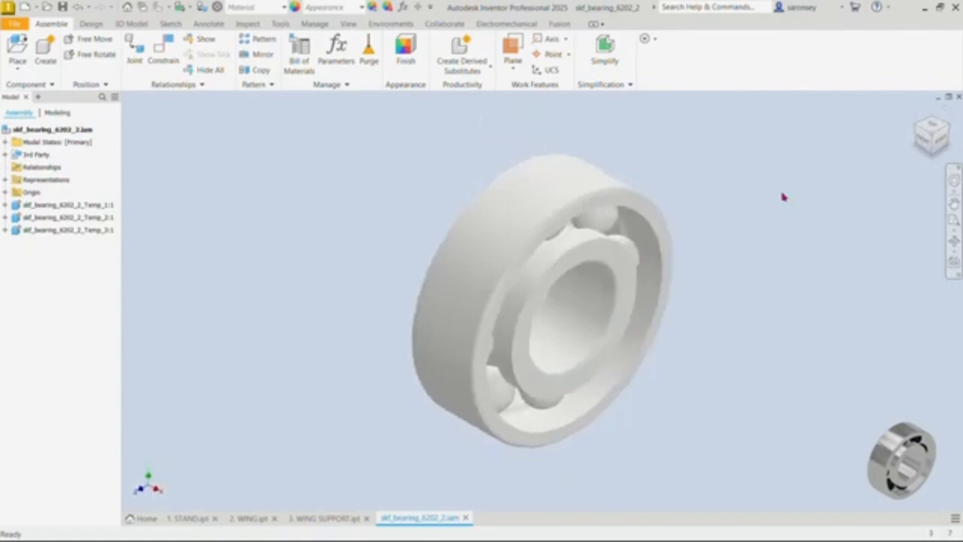
# Step: Apply the Chrome - Polished appearance to the bearing's outer and inner rings
pyautogui.click(58, 205)
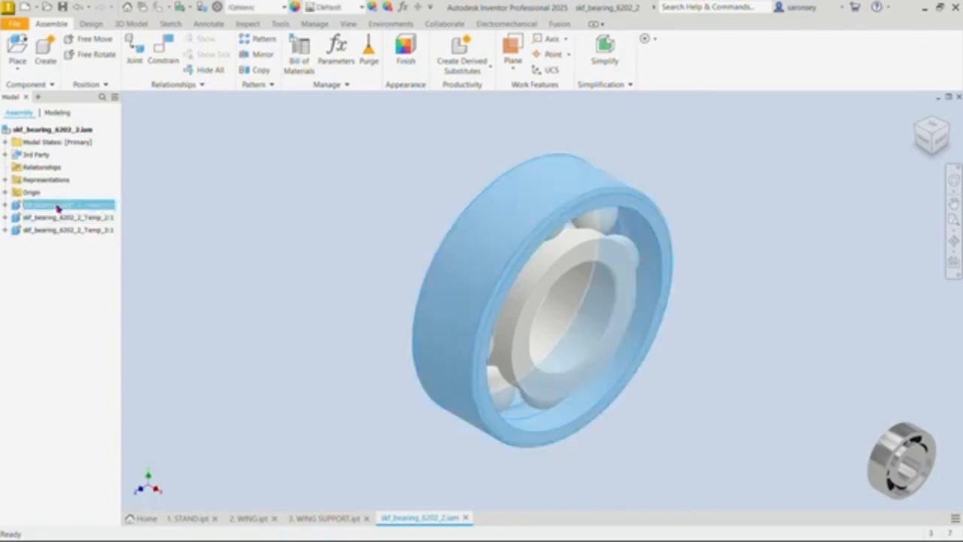
pyautogui.keyDown('ctrl'); pyautogui.click(68, 218); pyautogui.keyUp('ctrl')
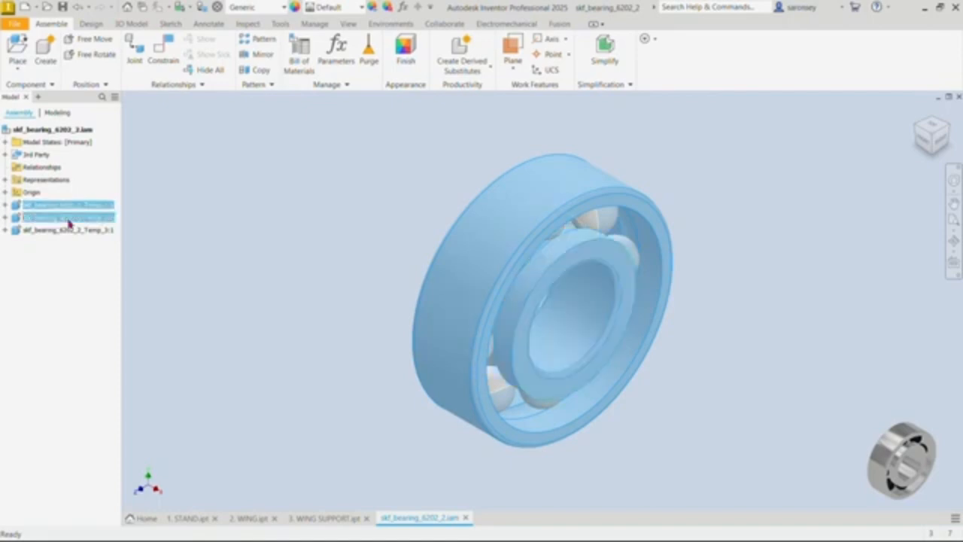
pyautogui.click(362, 7)
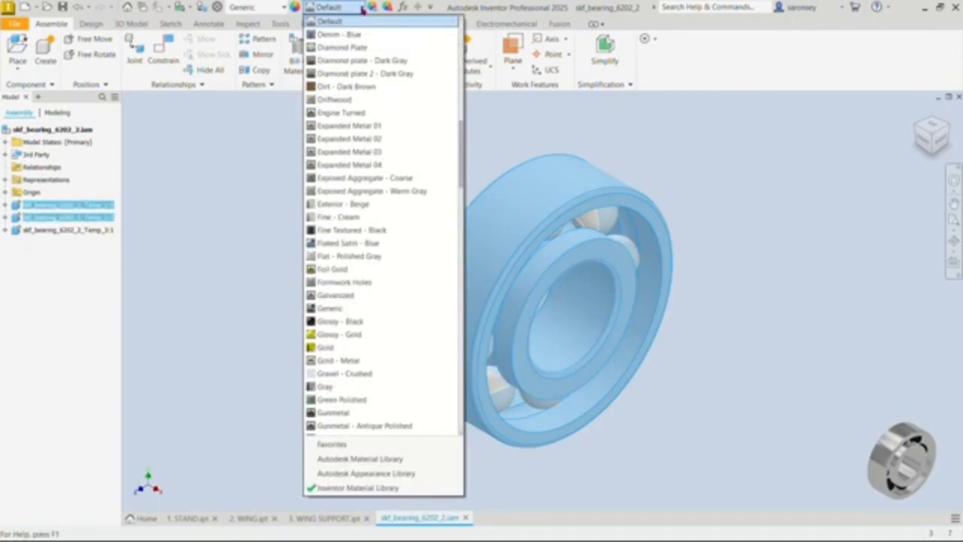
pyautogui.press('c')
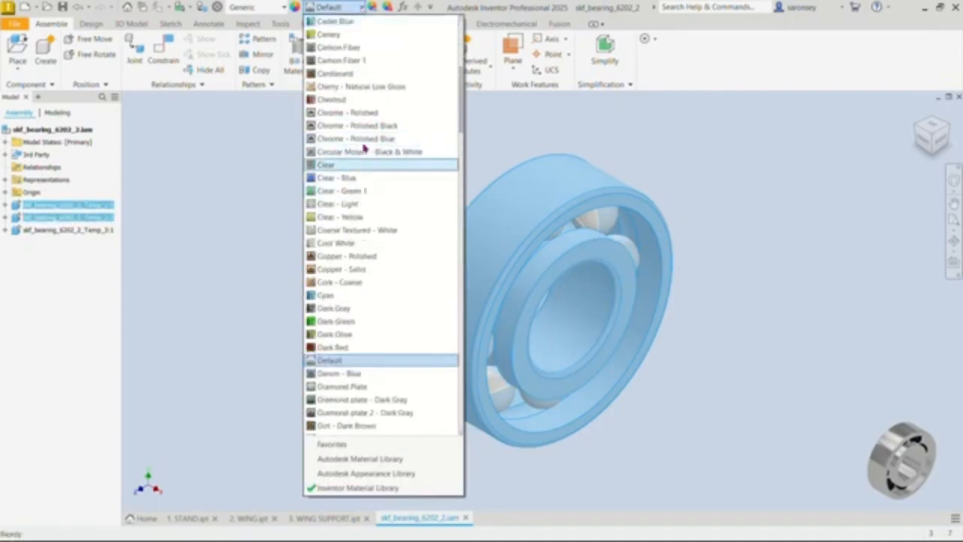
pyautogui.click(364, 116)
pyautogui.click(325, 182)
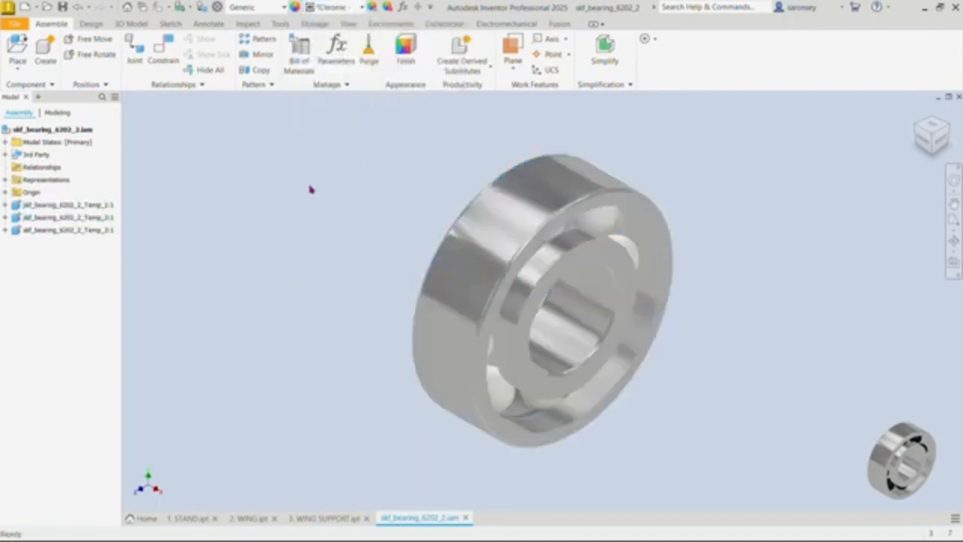
# Step: Apply the Glossy - Black appearance to the bearing's balls
pyautogui.click(87, 230)
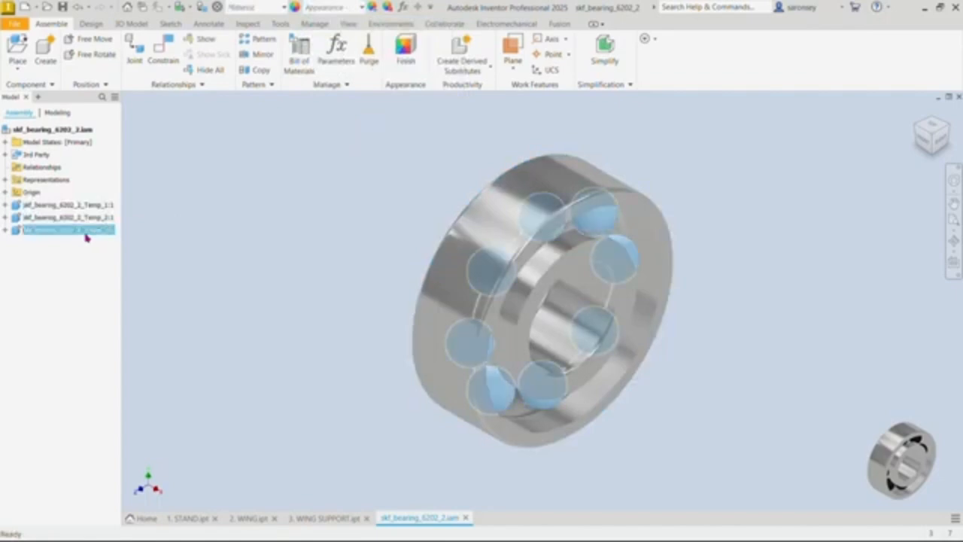
pyautogui.click(363, 8)
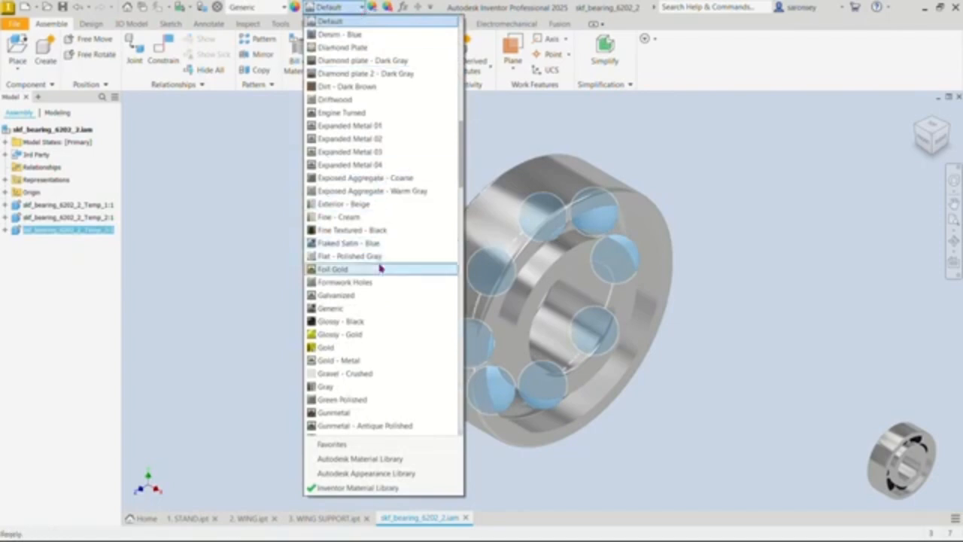
pyautogui.click(362, 321)
pyautogui.click(786, 308)
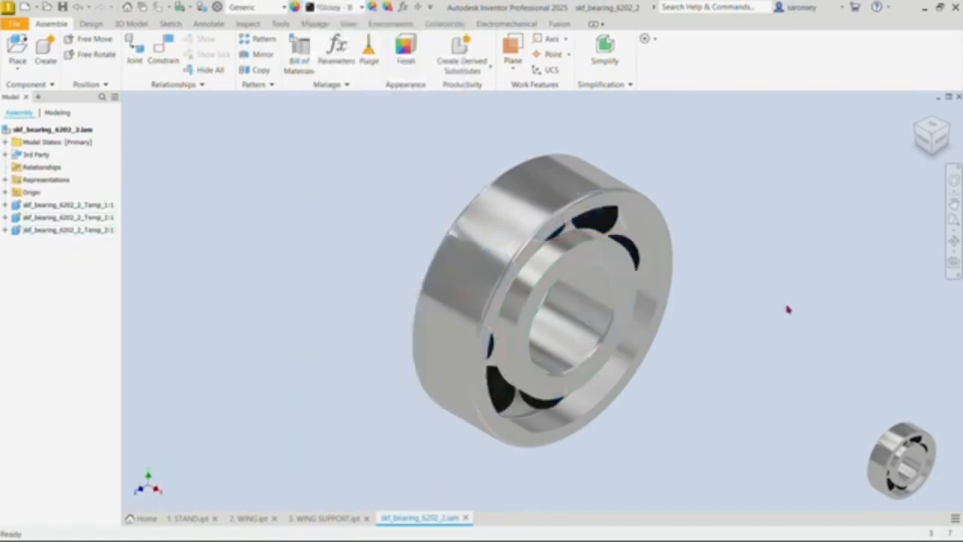
# Step: Inspect the recoloured bearing from another angle and review the open wing and wing support parts, ending back on the bearing assembly
pyautogui.keyDown('shift'); pyautogui.moveTo(775, 361); pyautogui.dragTo(755, 353, button='middle'); pyautogui.keyUp('shift')
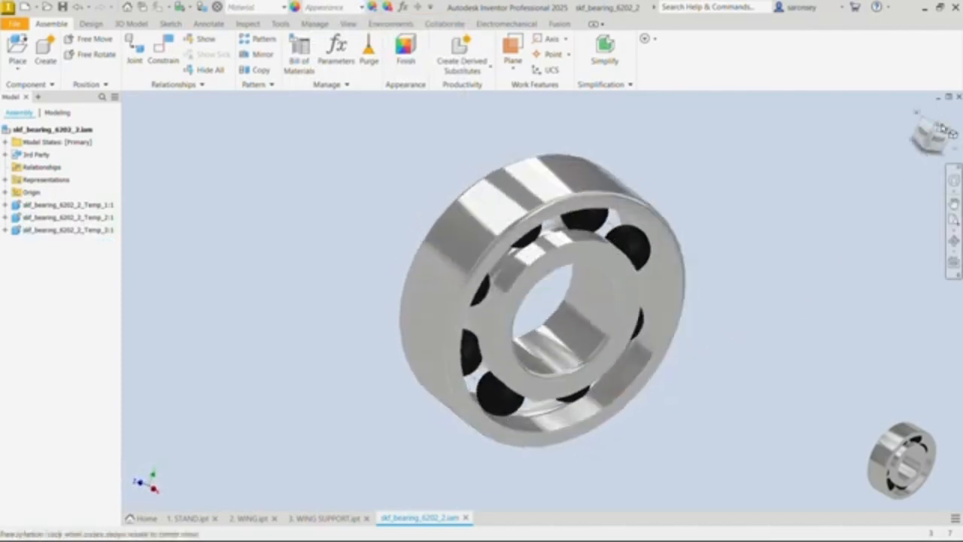
pyautogui.click(917, 112)
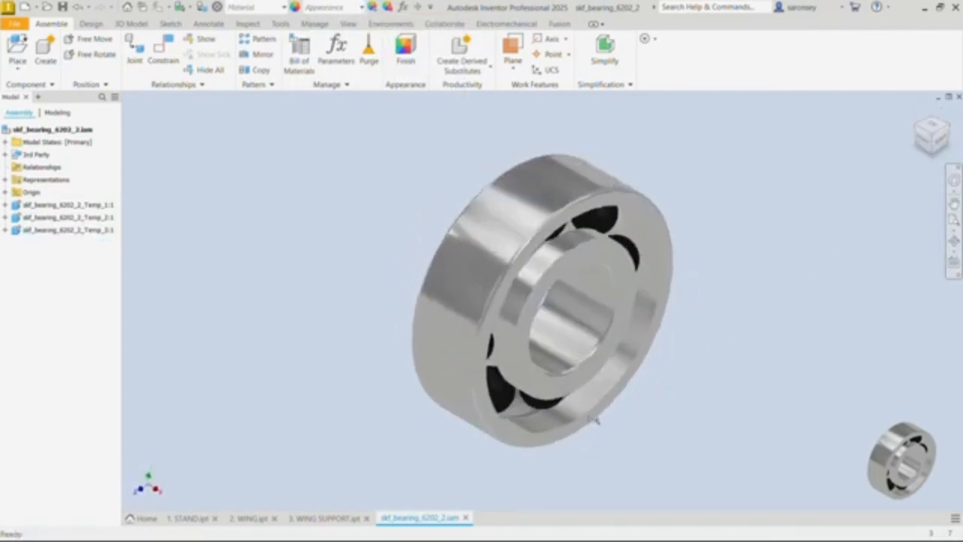
pyautogui.click(191, 519)
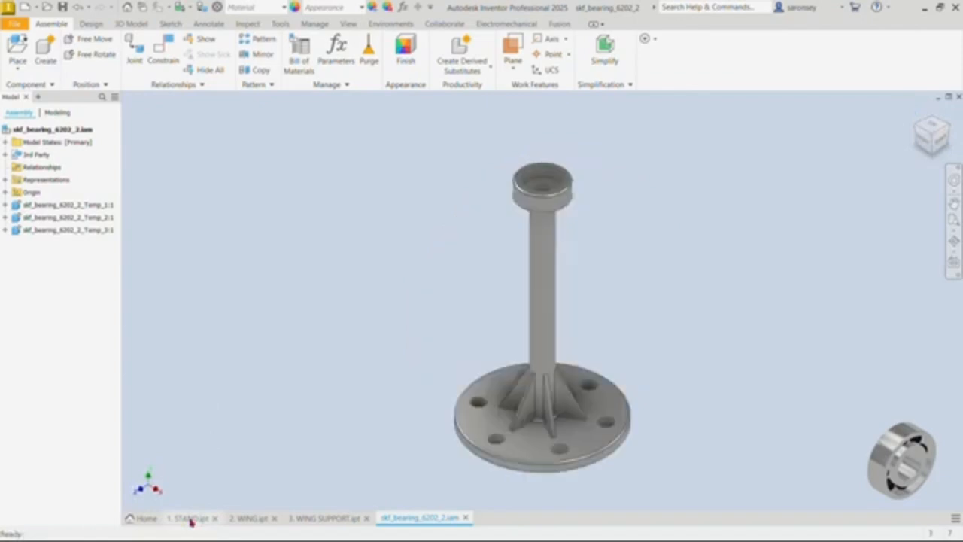
pyautogui.click(242, 519)
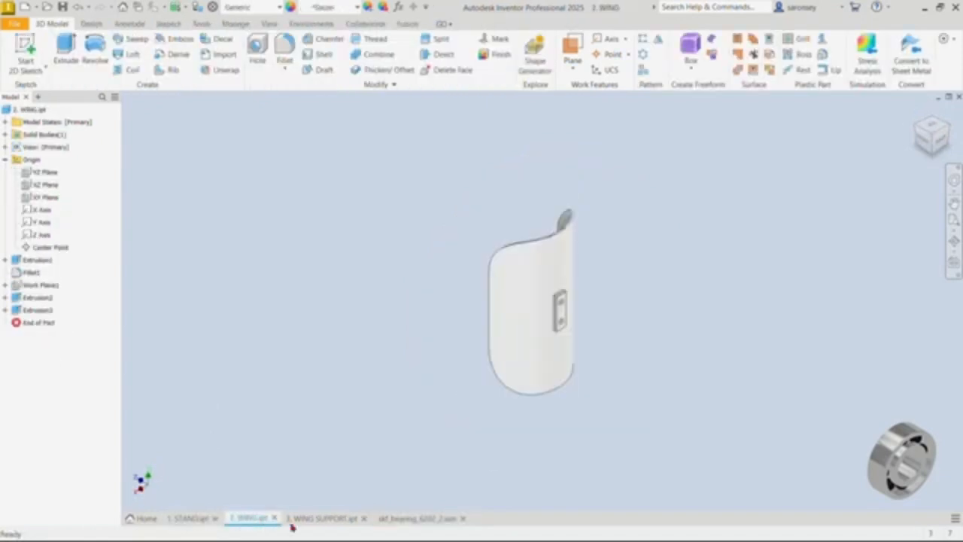
pyautogui.click(317, 519)
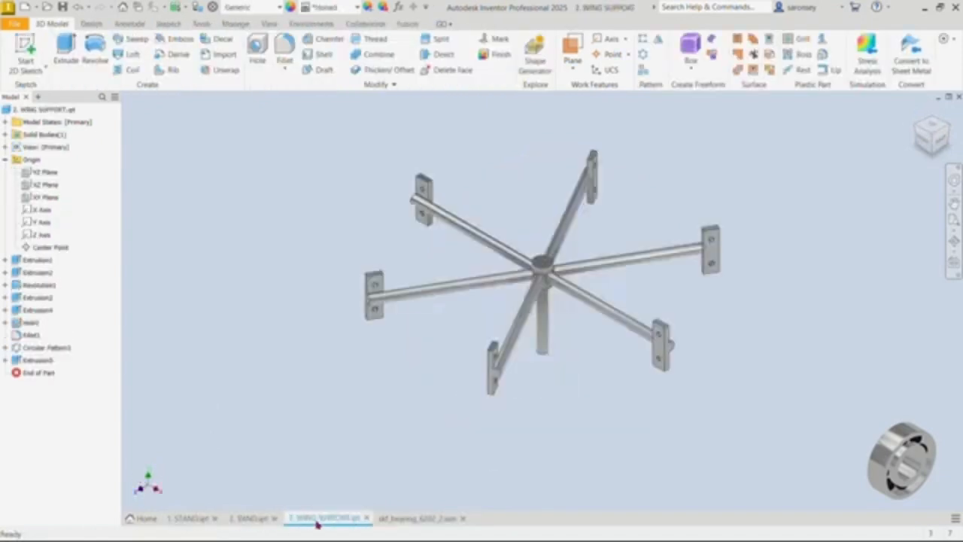
pyautogui.click(414, 520)
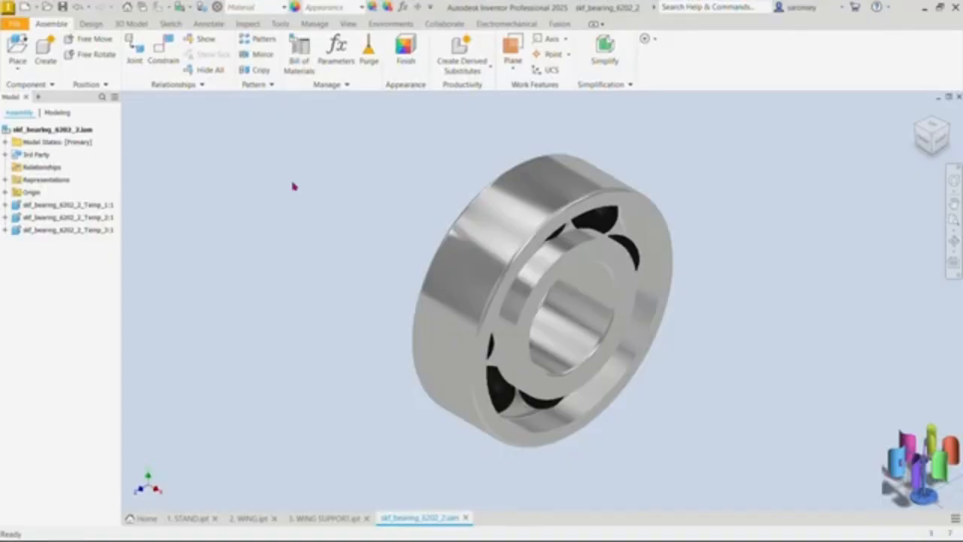
# Step: Create a new assembly from the metric Standard (mm).iam template
pyautogui.click(25, 7)
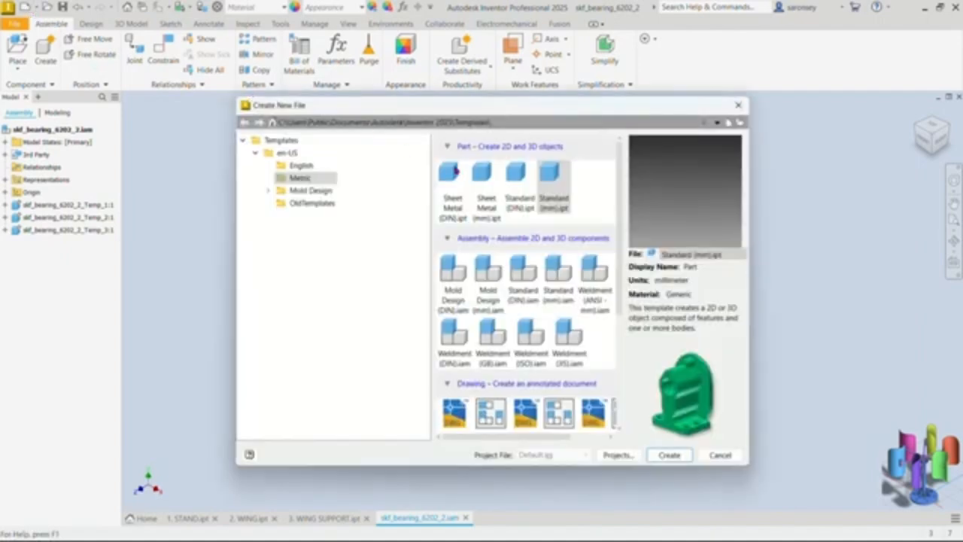
pyautogui.click(566, 277)
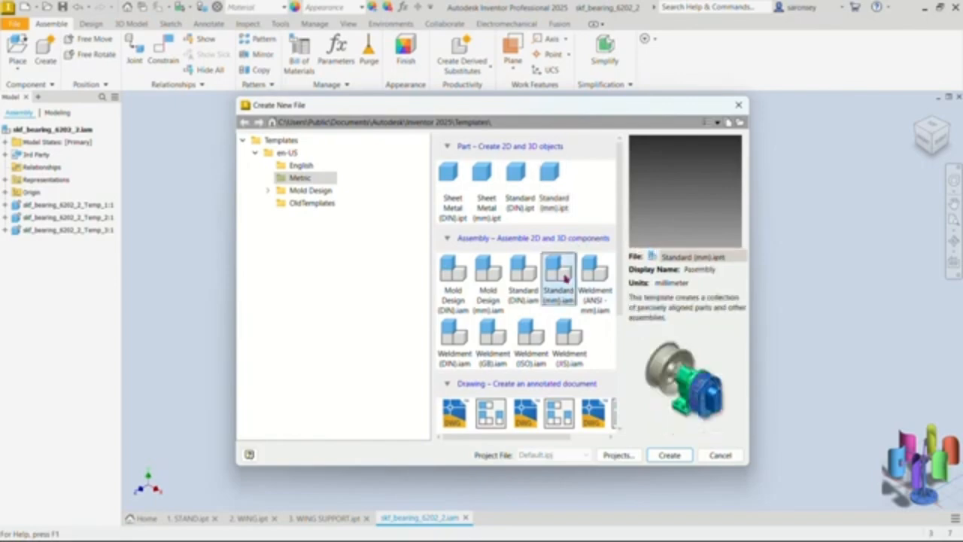
pyautogui.click(674, 457)
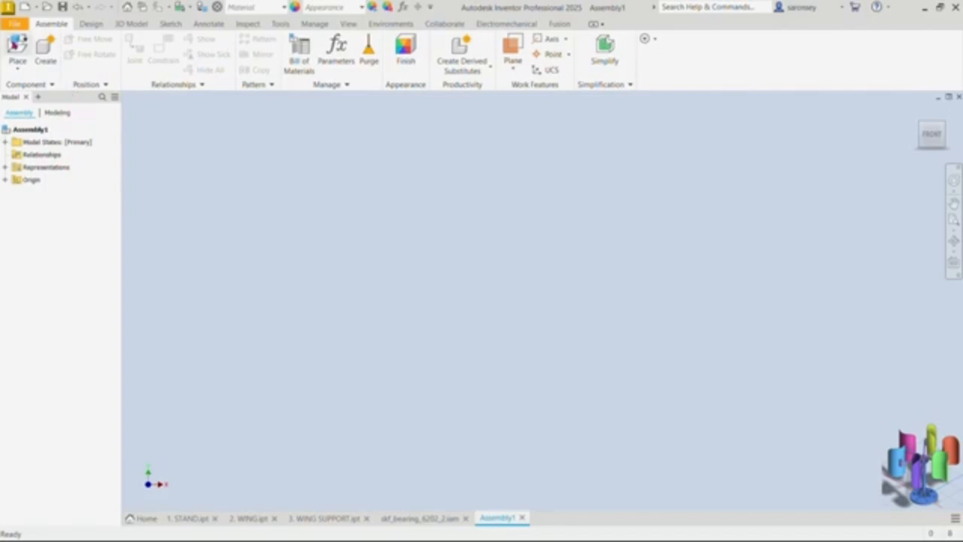
# Step: Place one instance of the 1. STAND part in the new assembly, grounded at the origin
pyautogui.click(16, 45)
pyautogui.click(669, 423)
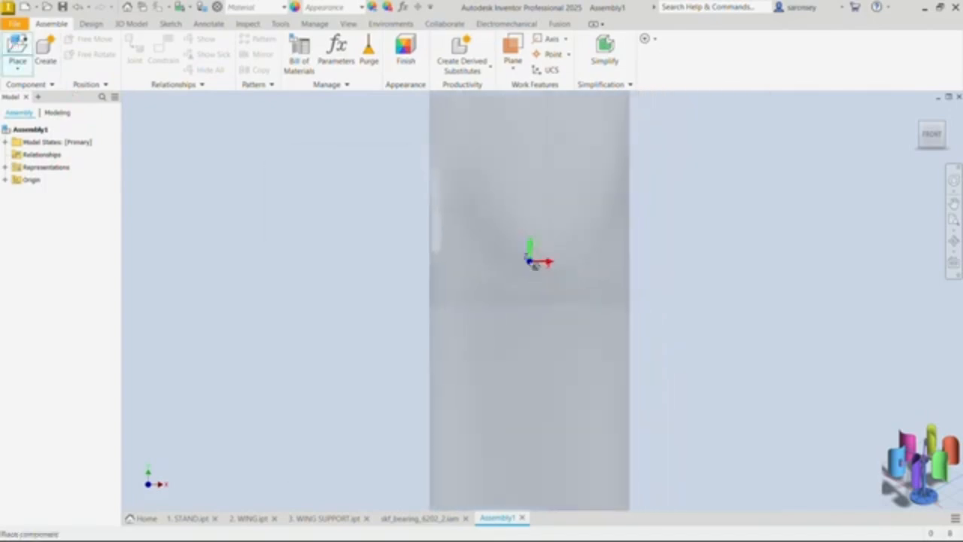
pyautogui.rightClick(534, 265)
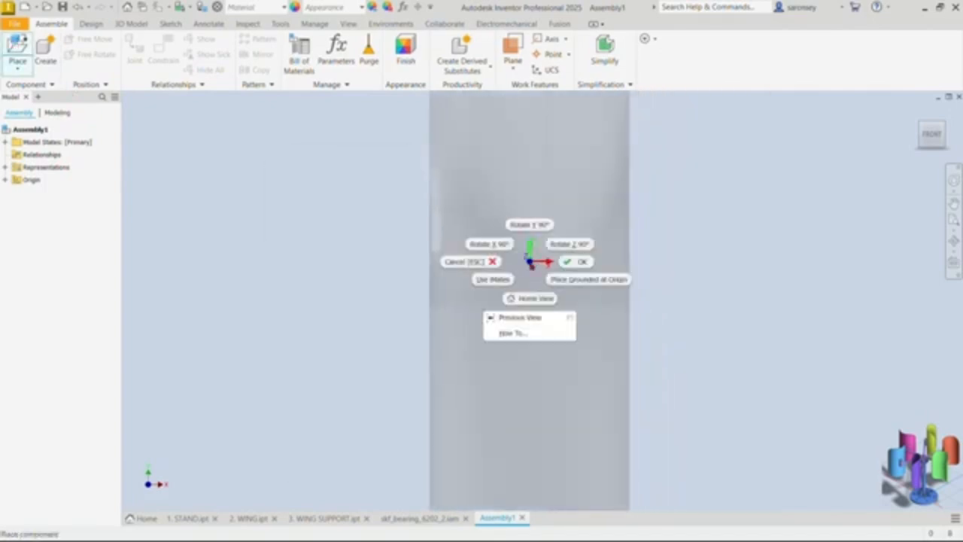
pyautogui.click(557, 285)
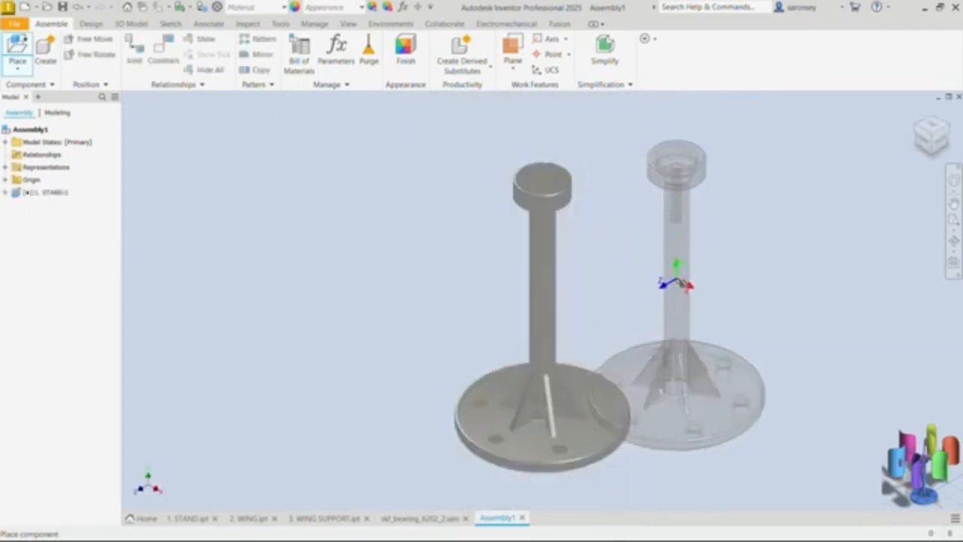
pyautogui.rightClick(675, 268)
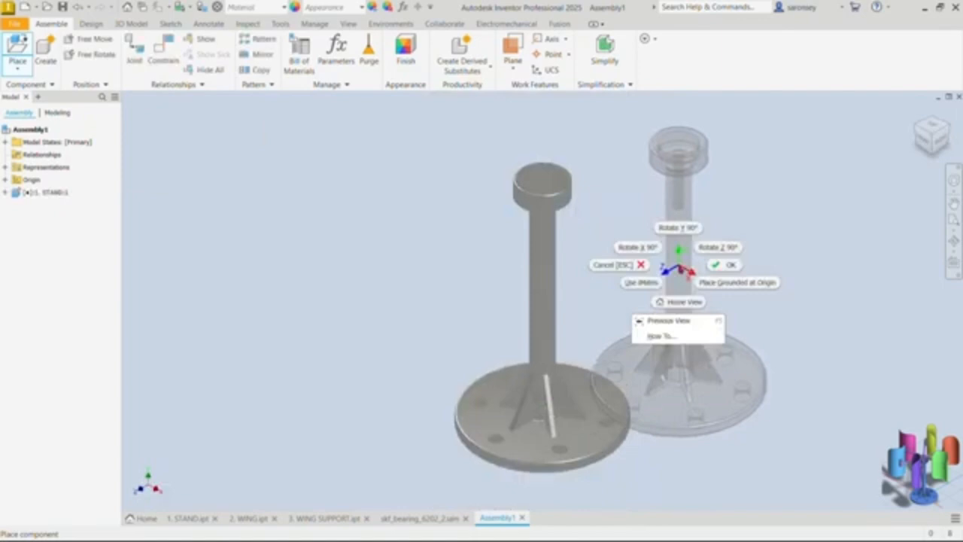
pyautogui.click(712, 269)
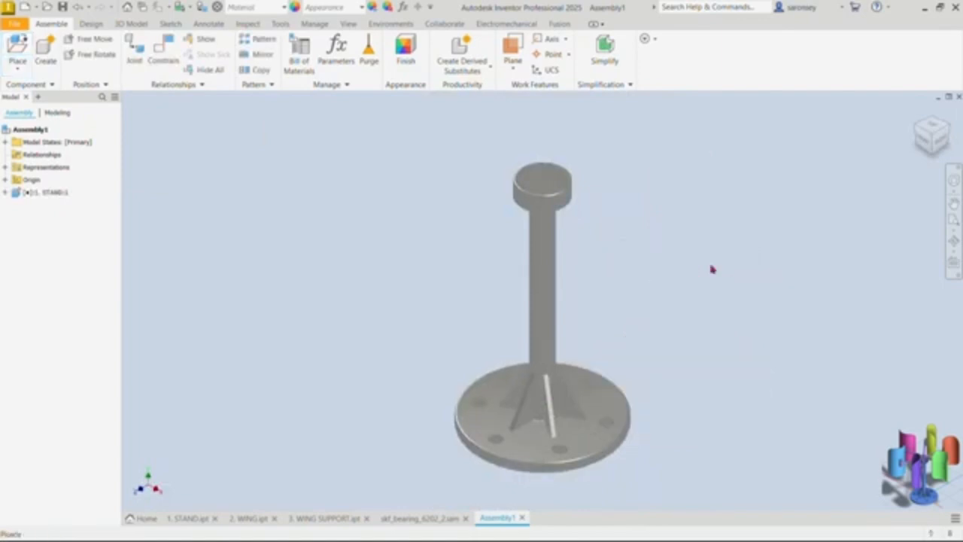
# Step: Set the assembly's visual style to Shaded with Edges
pyautogui.click(348, 23)
pyautogui.click(270, 68)
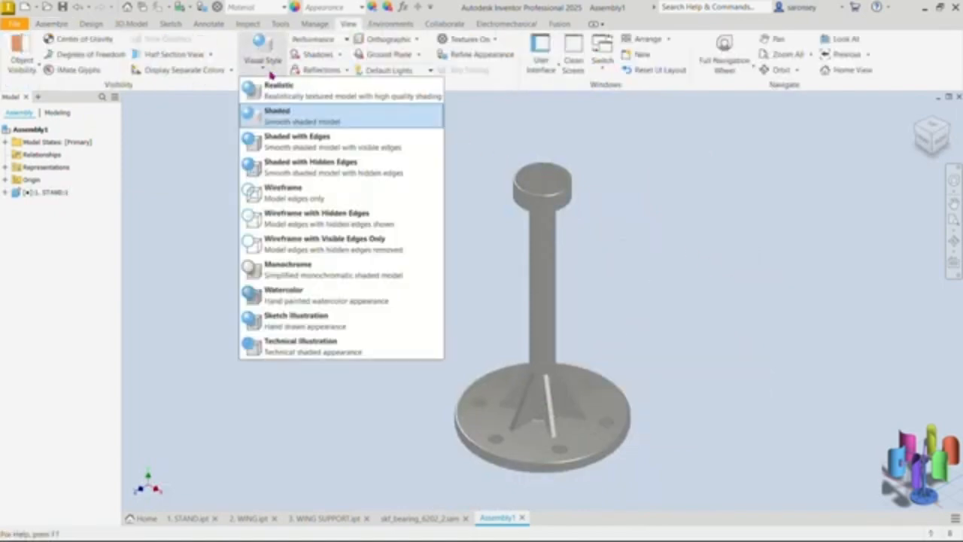
pyautogui.click(316, 147)
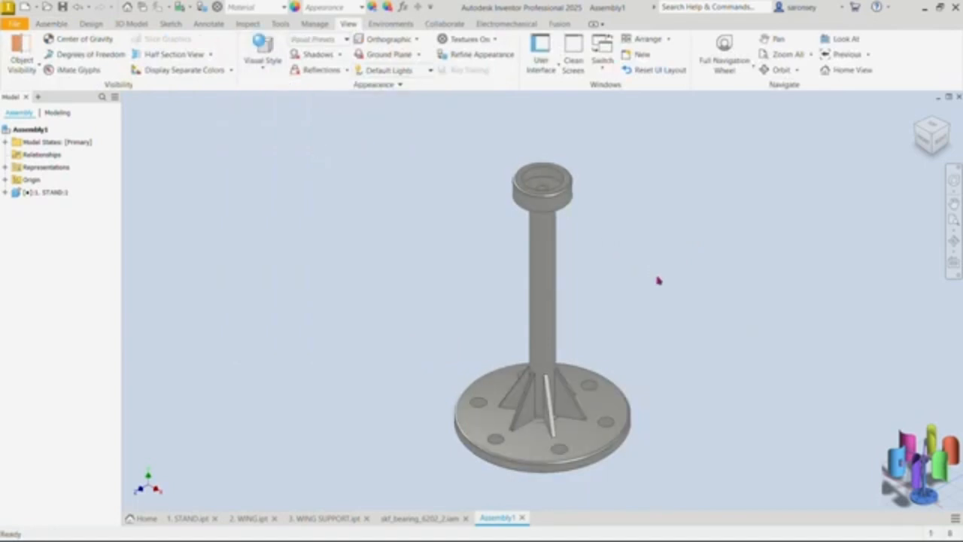
pyautogui.moveTo(658, 279); pyautogui.dragTo(647, 274, button='middle')
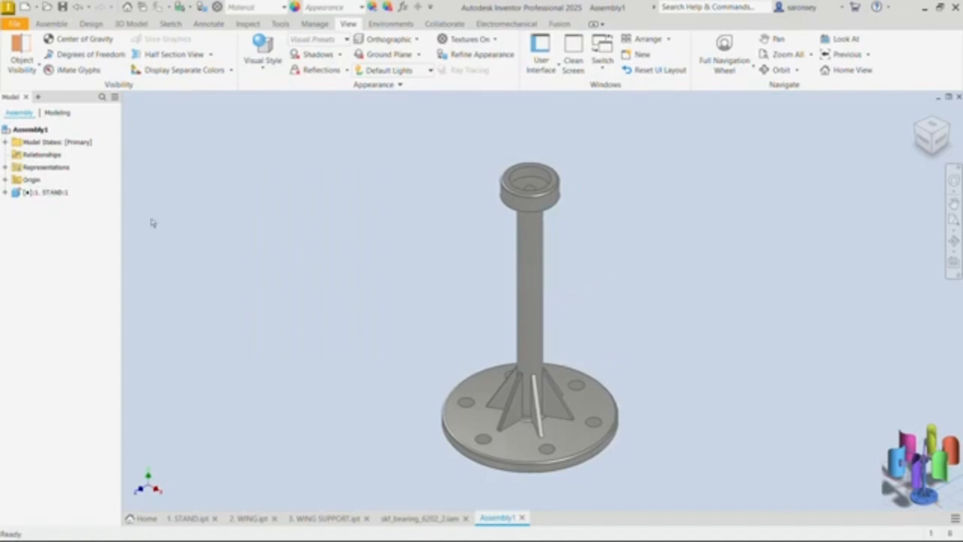
# Step: Place one skf_bearing_6202_2 assembly just above the stand's cup, rotated 90° about Z so that it lies flat
pyautogui.click(51, 24)
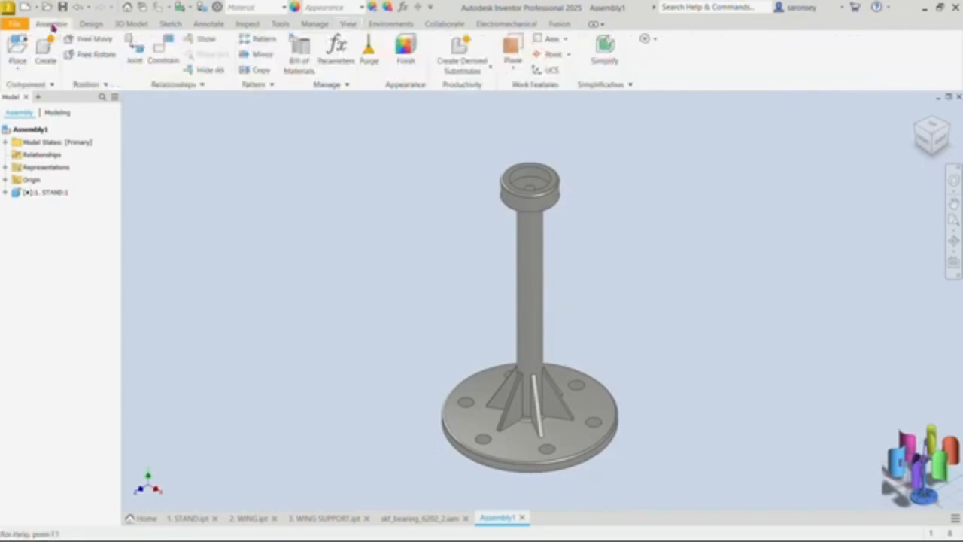
pyautogui.click(17, 45)
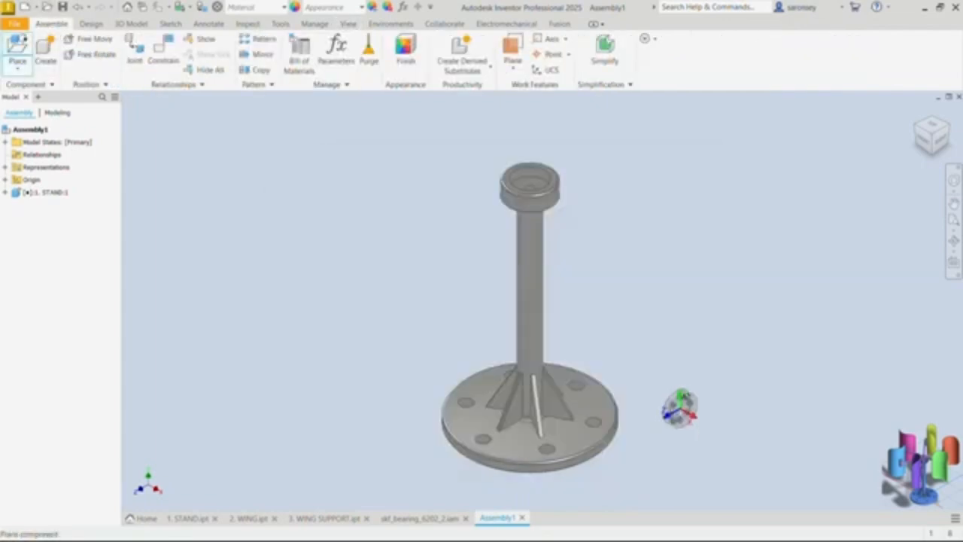
pyautogui.rightClick(410, 160)
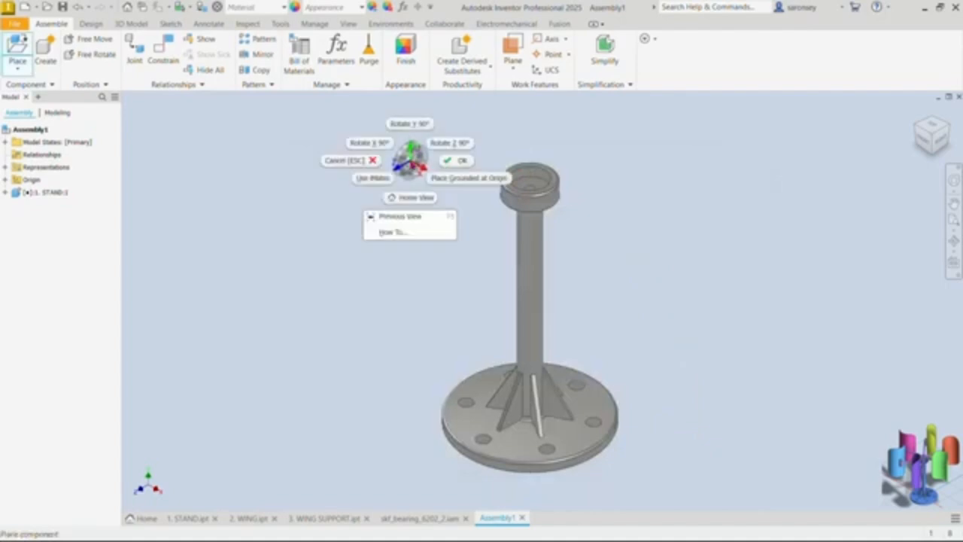
pyautogui.click(444, 144)
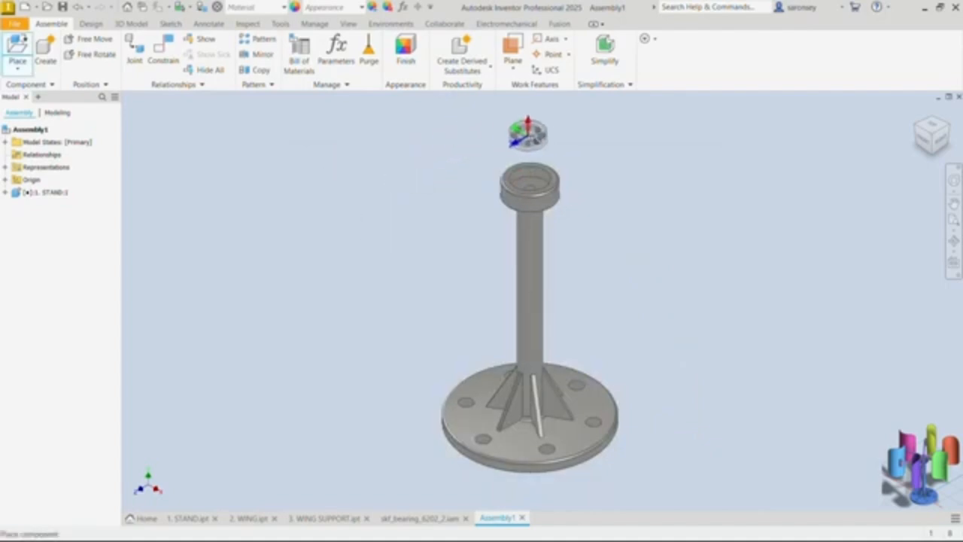
pyautogui.click(533, 134)
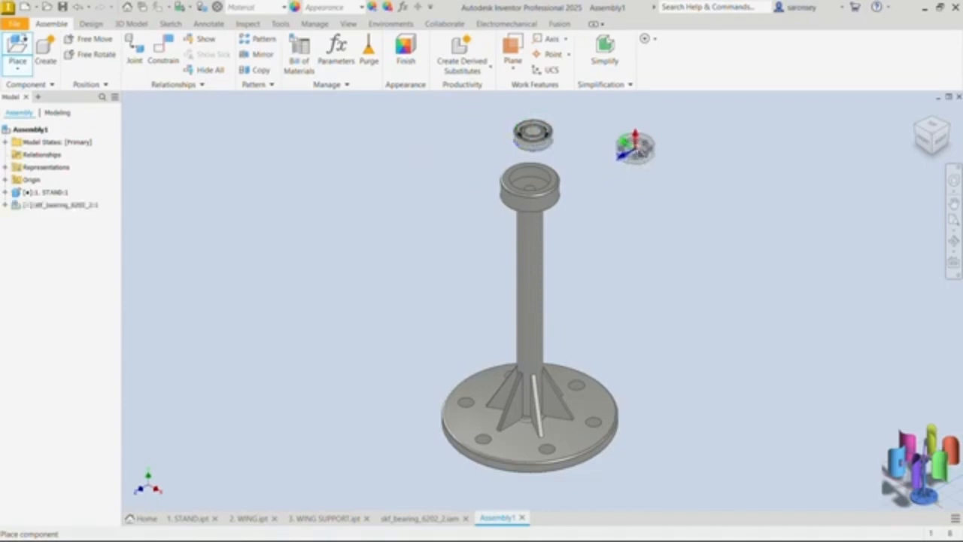
pyautogui.rightClick(634, 145)
pyautogui.click(686, 152)
# Step: Mate the bearing's outer cylinder to the inner bore of the stand's cup so their axes coincide, with 0 mm offset
pyautogui.moveTo(622, 181); pyautogui.dragTo(604, 236, button='middle')
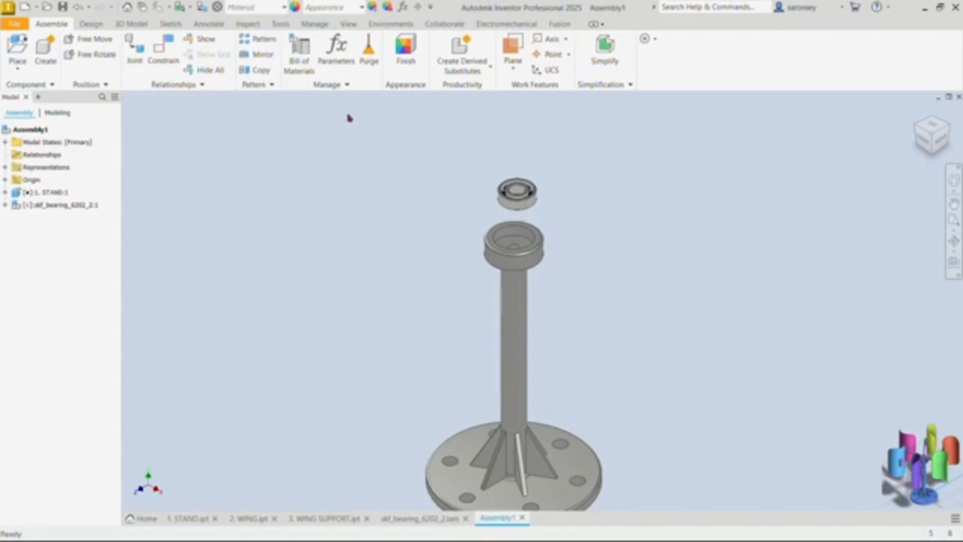
pyautogui.click(171, 54)
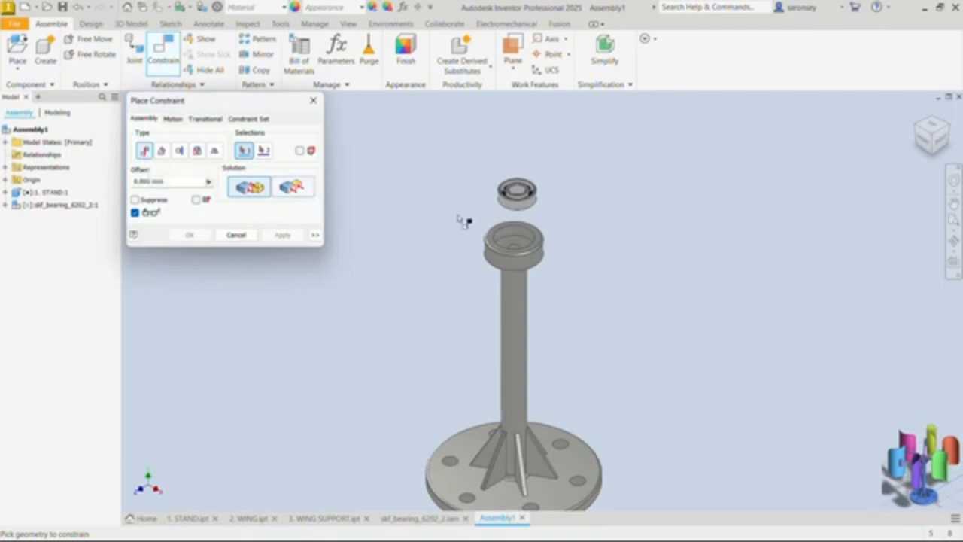
pyautogui.scroll(4, 529, 217)
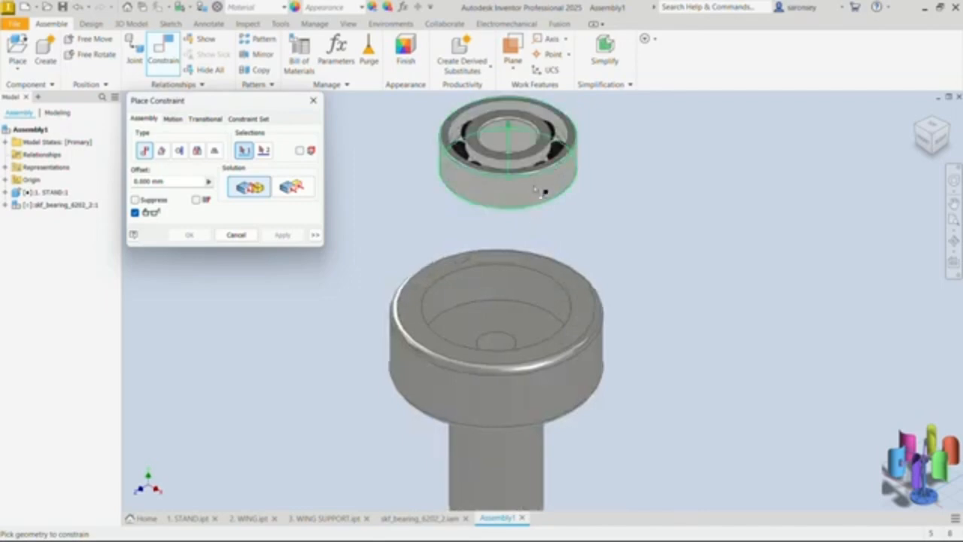
pyautogui.click(544, 186)
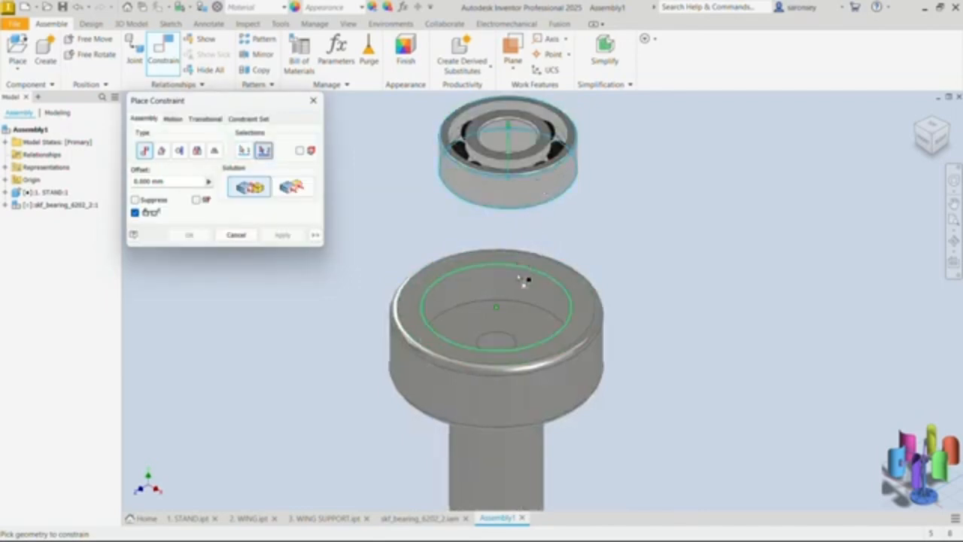
pyautogui.click(523, 283)
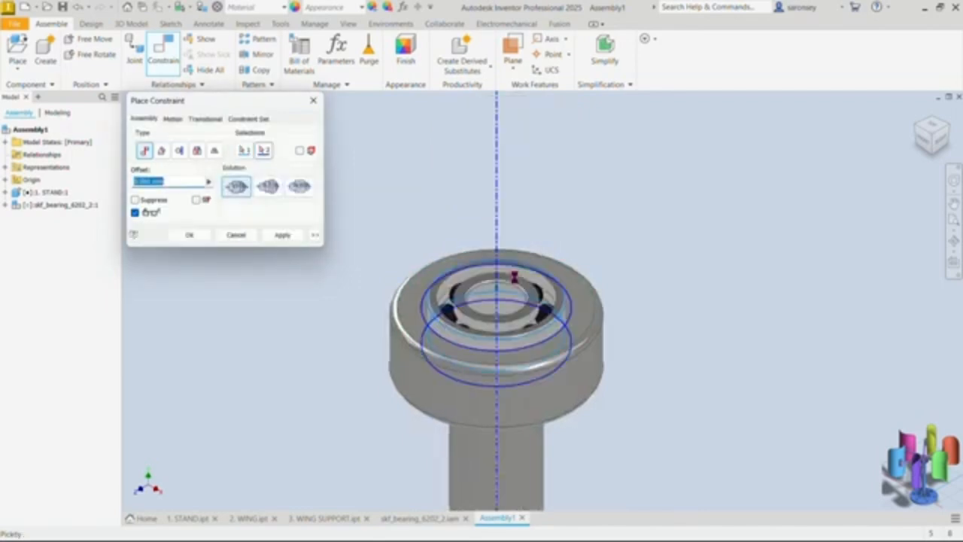
pyautogui.click(283, 235)
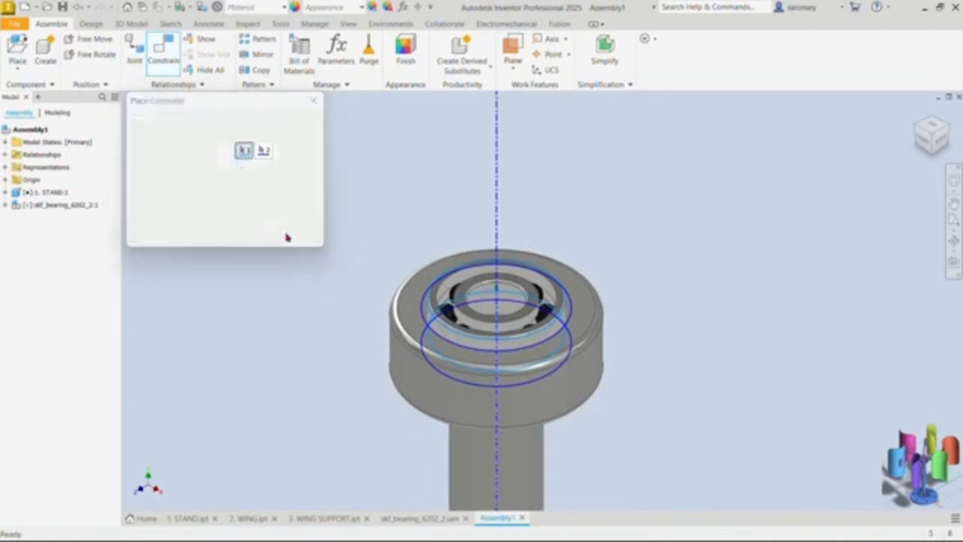
pyautogui.click(314, 100)
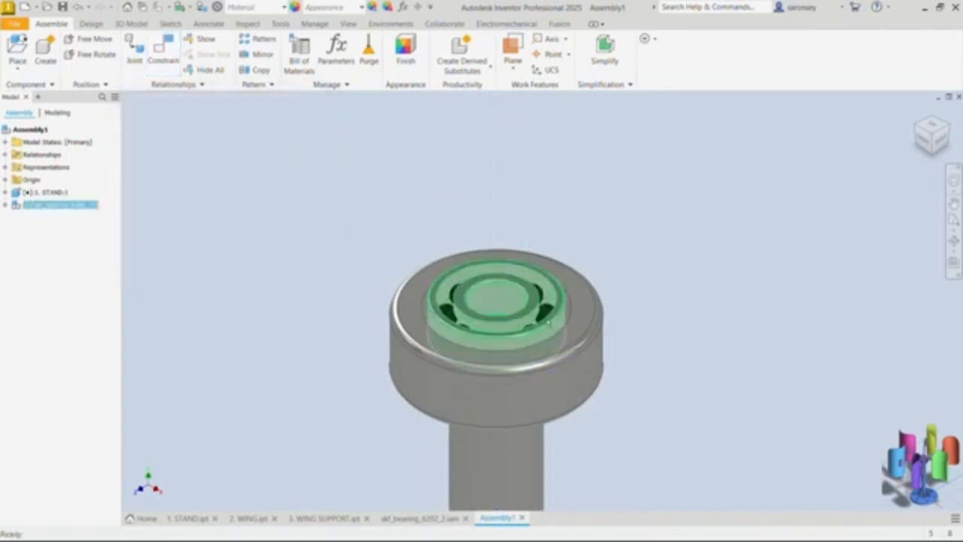
# Step: Lift the bearing out of the cup and mate its inner ring's underside to the cup's floor with 0 mm offset
pyautogui.moveTo(549, 322); pyautogui.dragTo(529, 145)
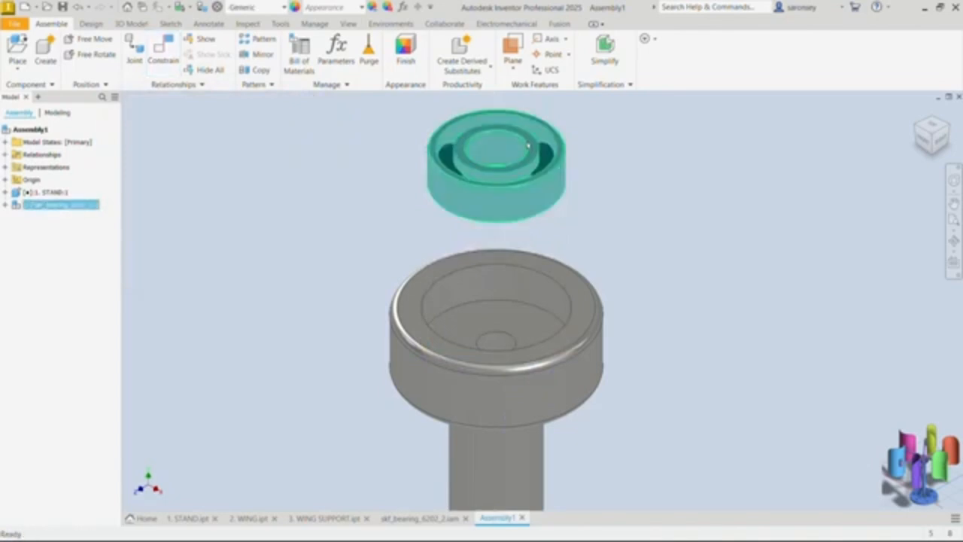
pyautogui.click(169, 51)
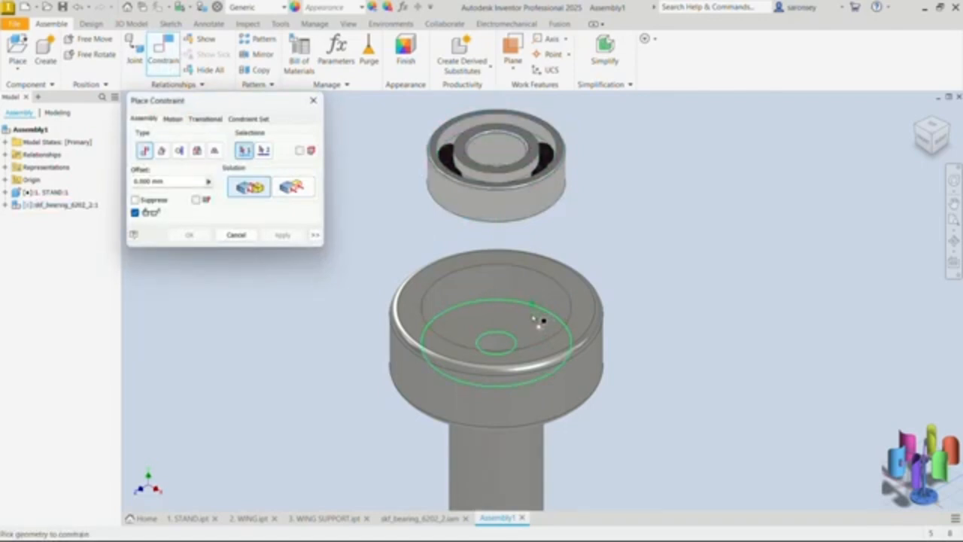
pyautogui.click(512, 329)
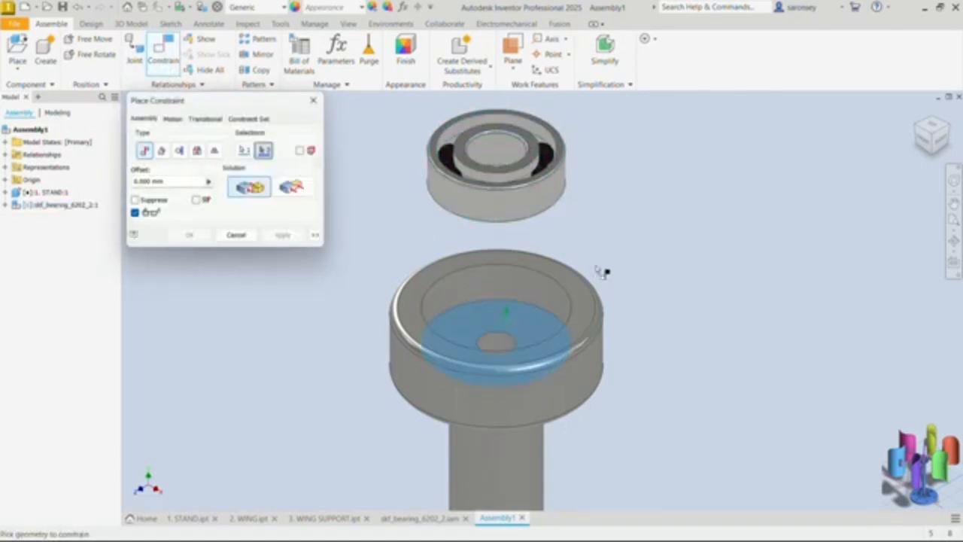
pyautogui.keyDown('shift'); pyautogui.moveTo(603, 272); pyautogui.dragTo(602, 204, button='middle'); pyautogui.keyUp('shift')
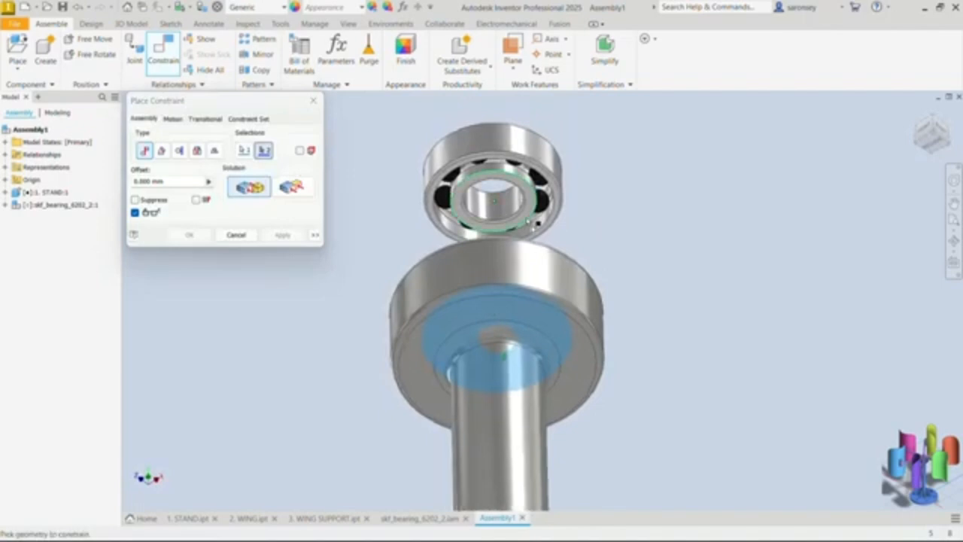
pyautogui.scroll(-4, 536, 223)
pyautogui.click(538, 194)
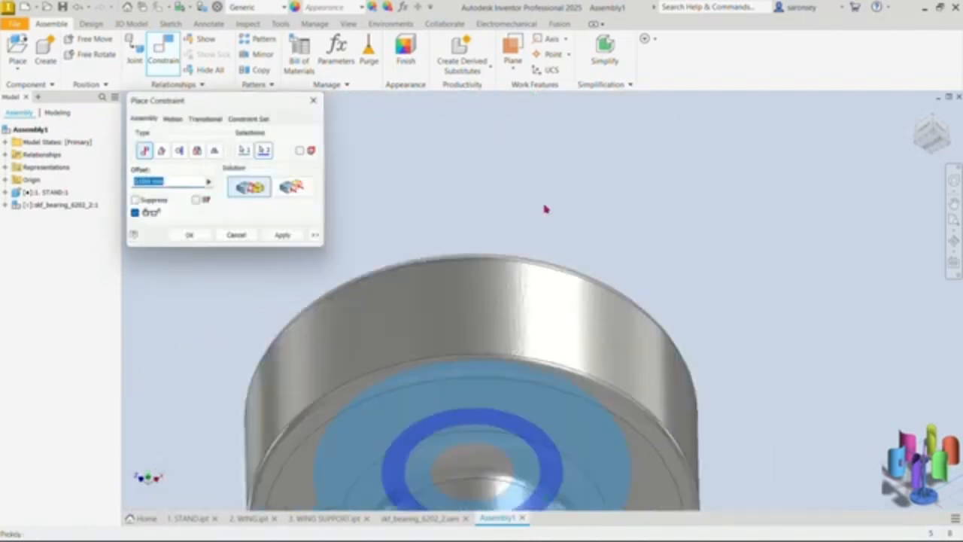
pyautogui.scroll(3, 557, 202)
pyautogui.keyDown('shift'); pyautogui.moveTo(576, 191); pyautogui.dragTo(585, 261, button='middle'); pyautogui.keyUp('shift')
pyautogui.click(288, 238)
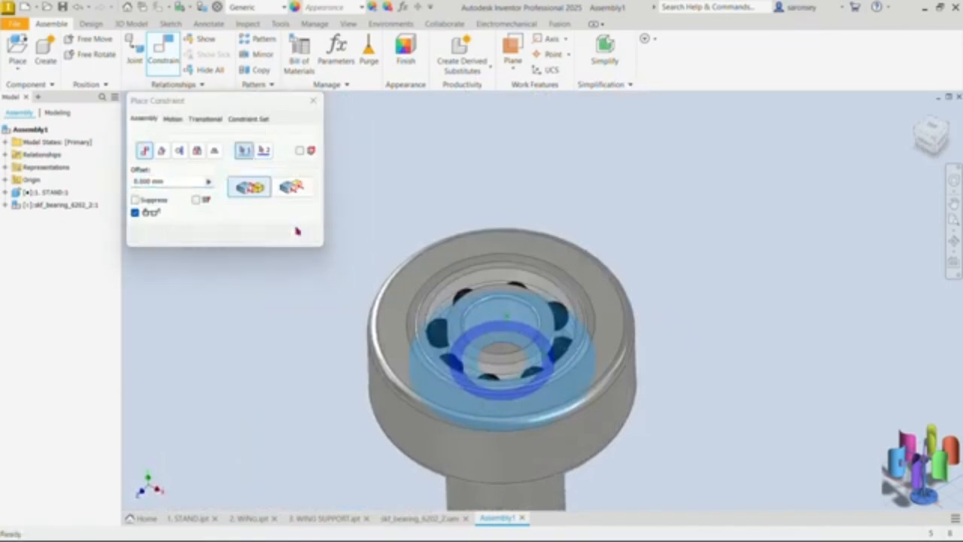
pyautogui.click(314, 99)
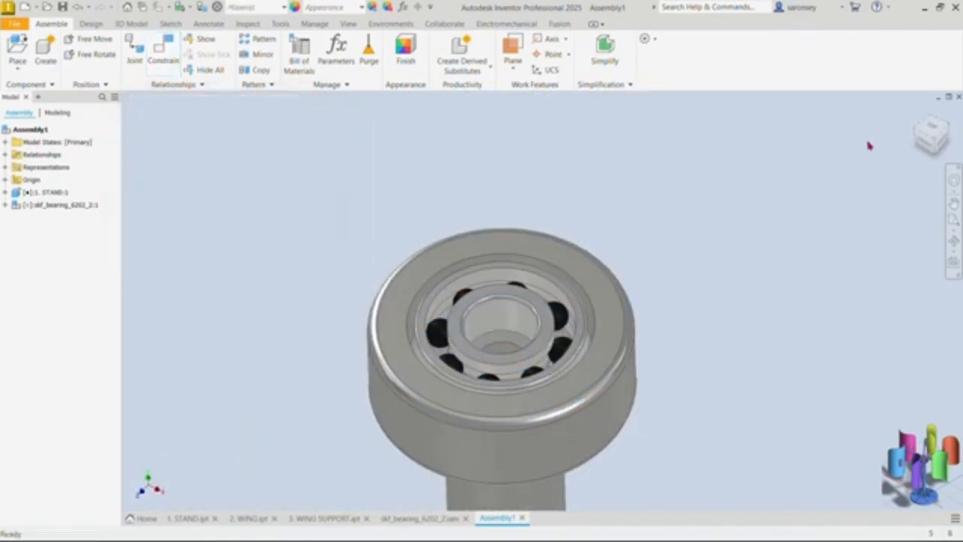
# Step: Place one instance of the 3. WING SUPPORT part in open space beside the stand
pyautogui.click(917, 118)
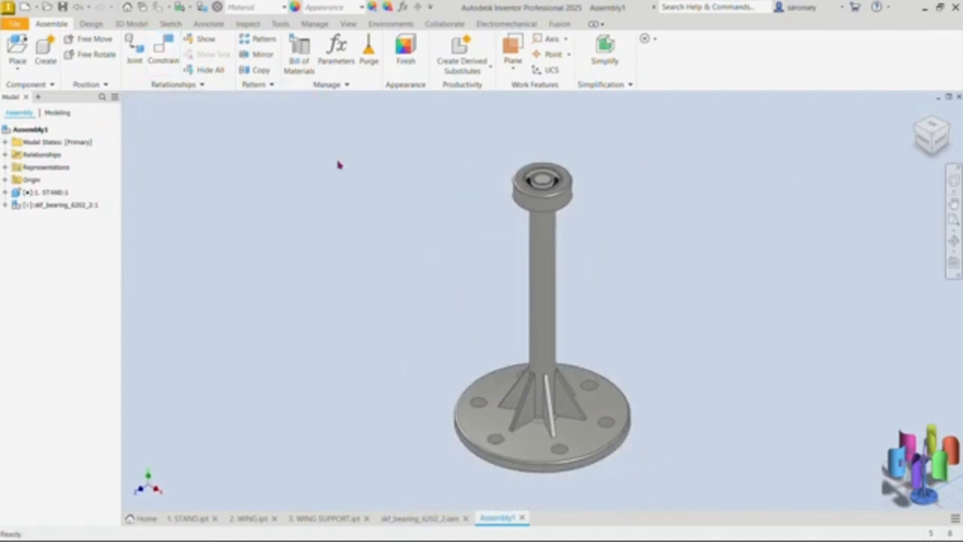
pyautogui.click(20, 48)
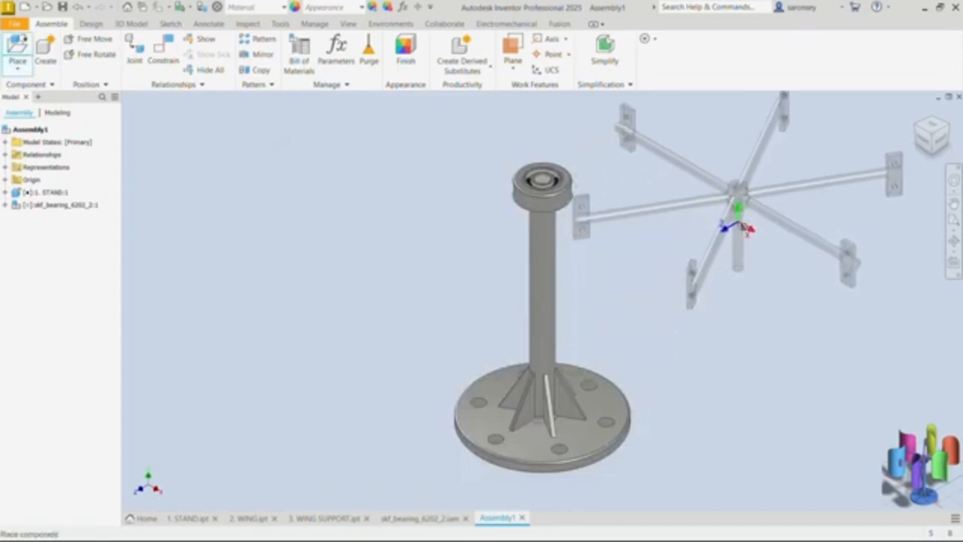
pyautogui.click(740, 223)
pyautogui.rightClick(355, 204)
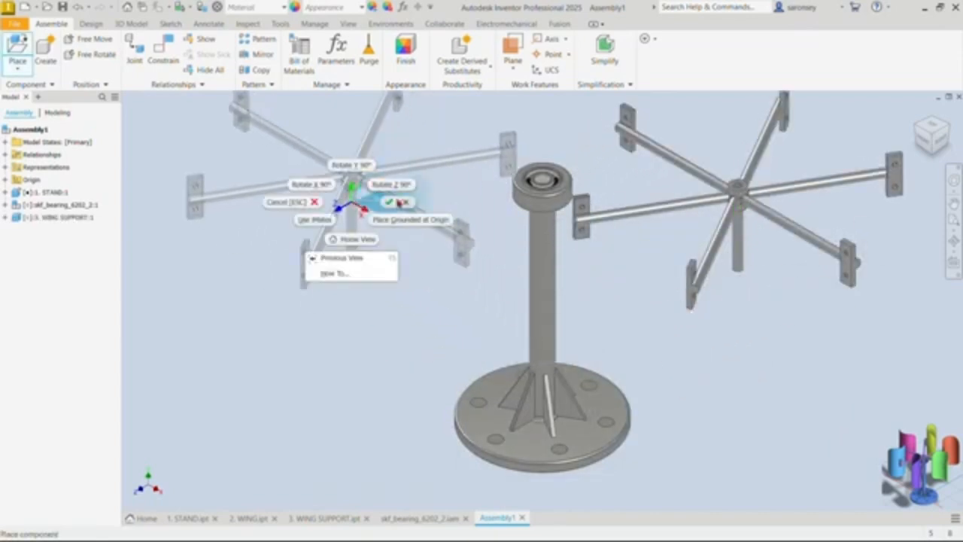
pyautogui.click(398, 206)
# Step: Mate the axis of the wing support's central shaft to the axis of the stand's column with 0 mm offset
pyautogui.moveTo(591, 271); pyautogui.dragTo(482, 293, button='middle')
pyautogui.click(163, 50)
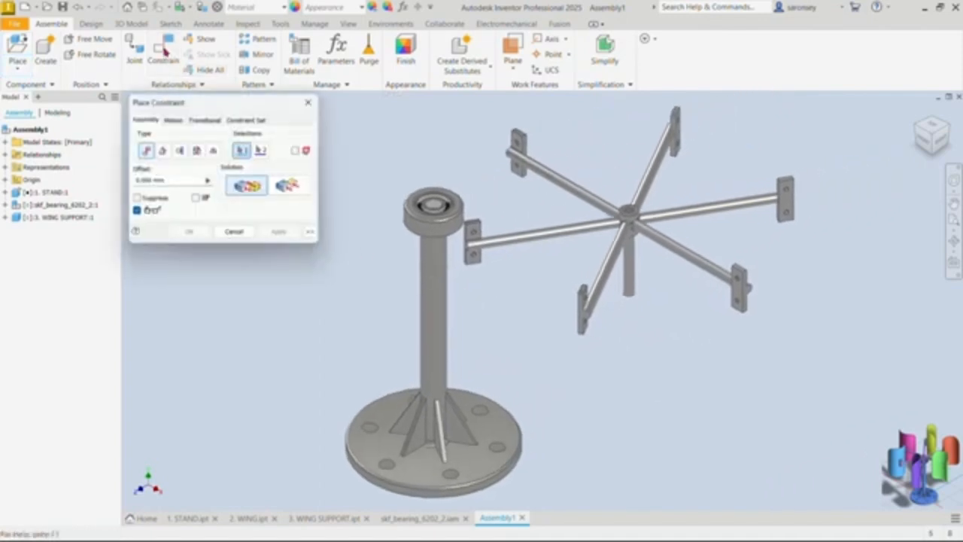
pyautogui.click(639, 287)
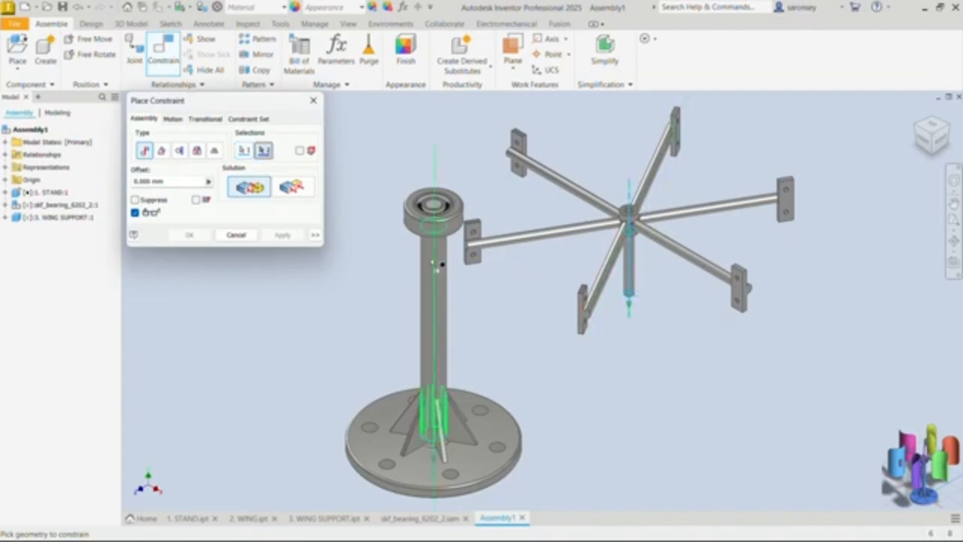
pyautogui.click(432, 262)
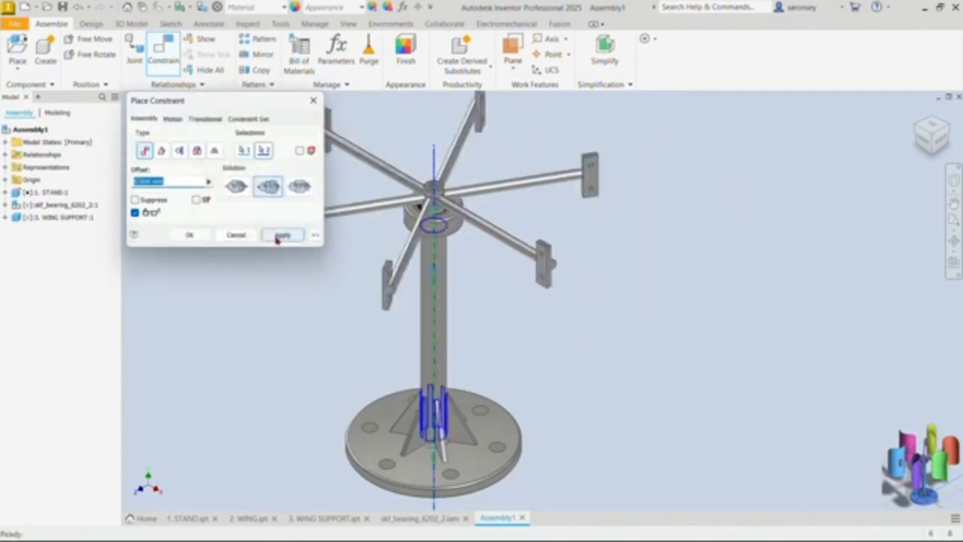
pyautogui.click(282, 235)
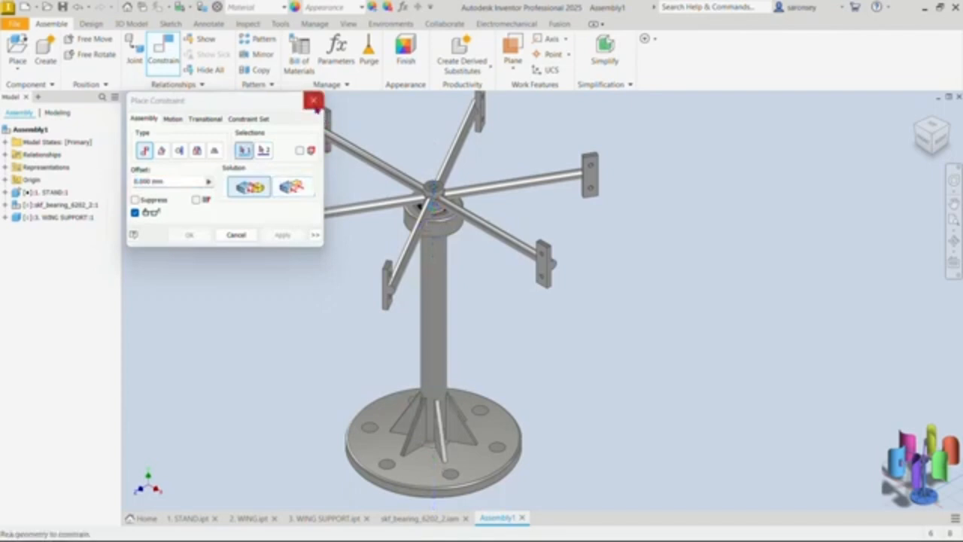
pyautogui.click(314, 100)
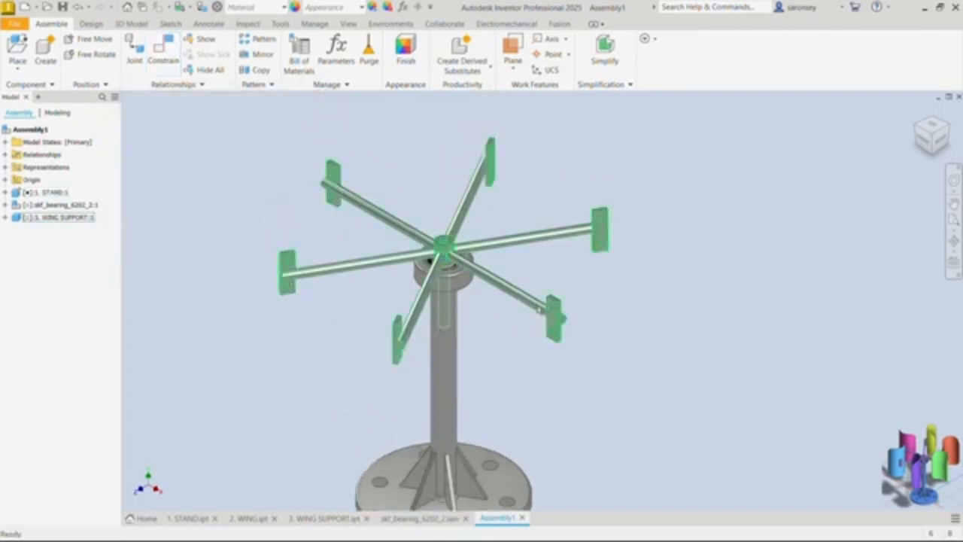
# Step: Raise the wing support above the stand and mate its hub's underside to the cup's top rim face with 0 mm offset
pyautogui.moveTo(539, 316); pyautogui.dragTo(539, 197)
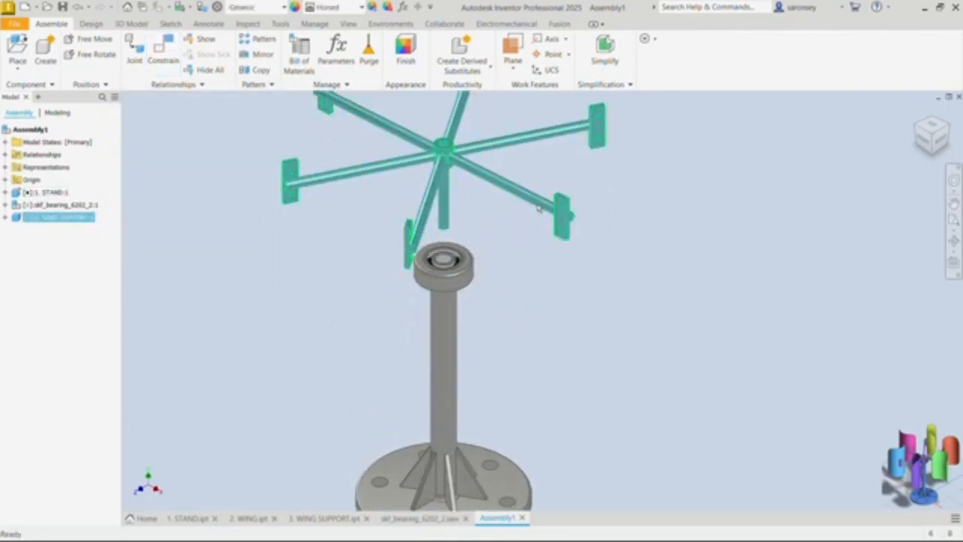
pyautogui.click(172, 55)
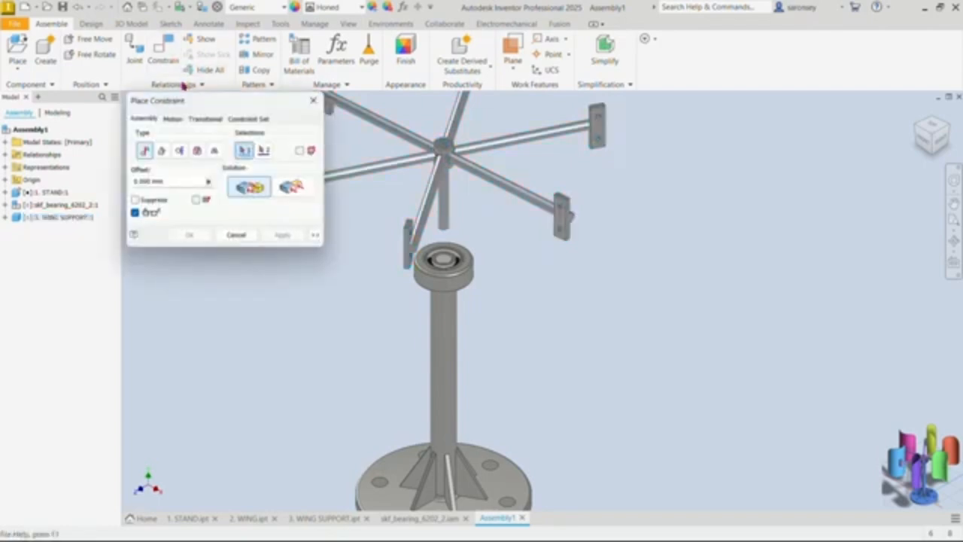
pyautogui.keyDown('shift'); pyautogui.moveTo(525, 261); pyautogui.dragTo(514, 197, button='middle'); pyautogui.keyUp('shift')
pyautogui.scroll(5, 459, 188)
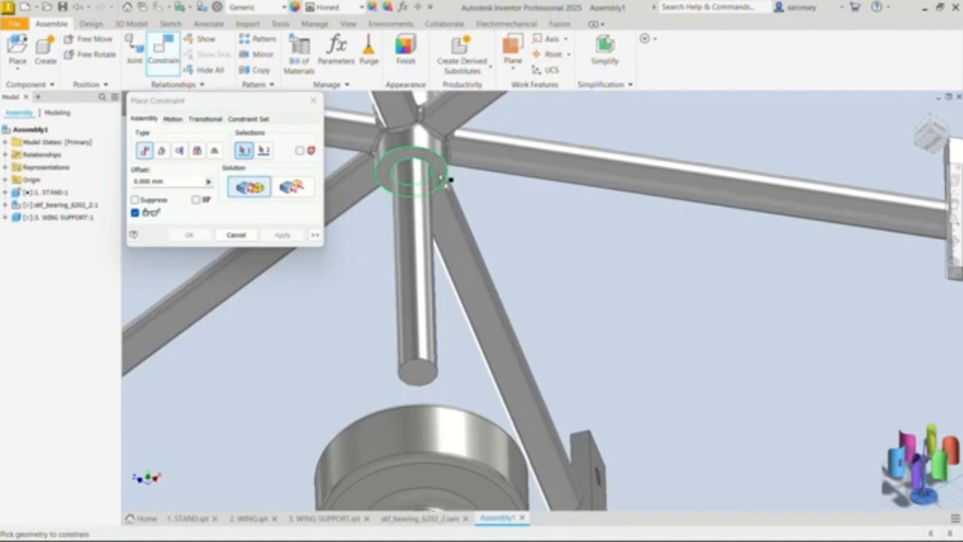
pyautogui.click(449, 181)
pyautogui.scroll(-5, 444, 186)
pyautogui.keyDown('shift'); pyautogui.moveTo(506, 224); pyautogui.dragTo(507, 280, button='middle'); pyautogui.keyUp('shift')
pyautogui.scroll(3, 476, 294)
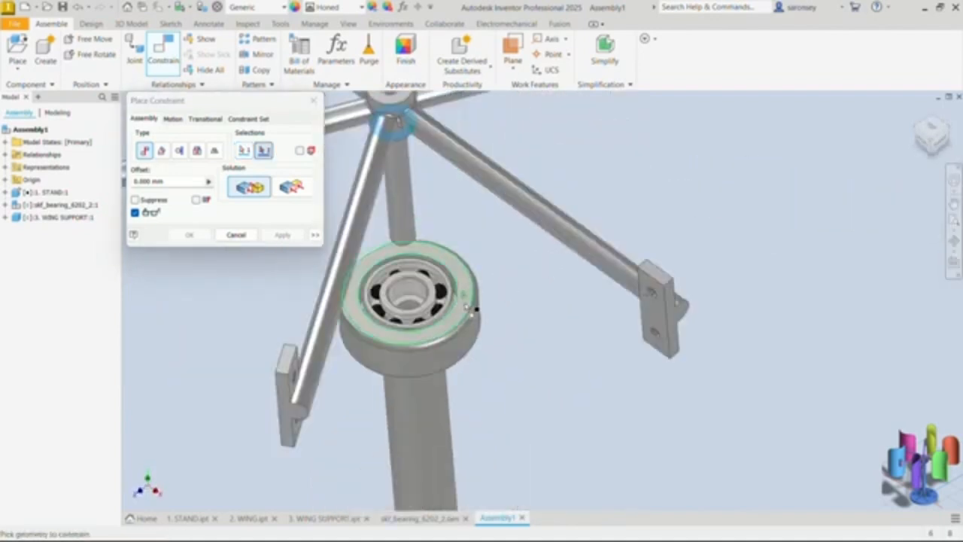
pyautogui.click(470, 292)
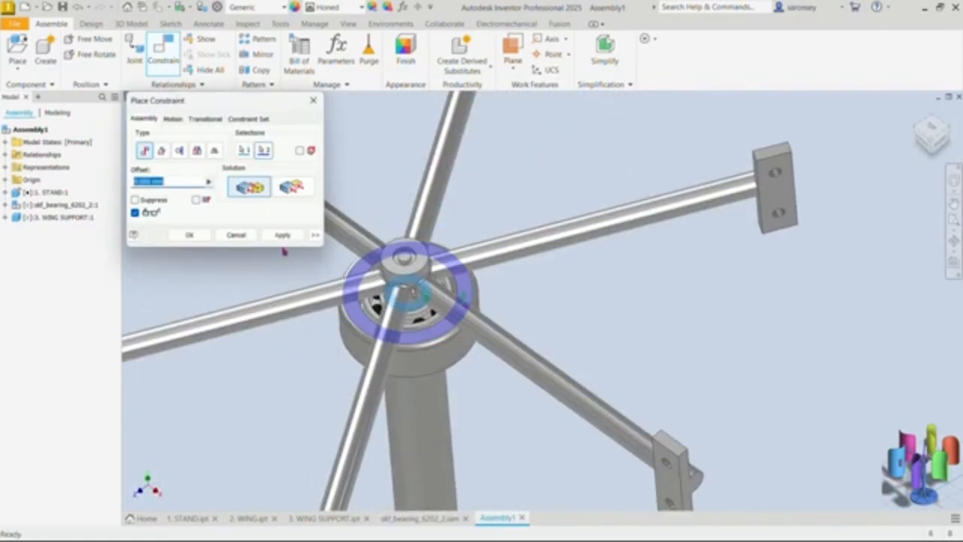
pyautogui.click(282, 235)
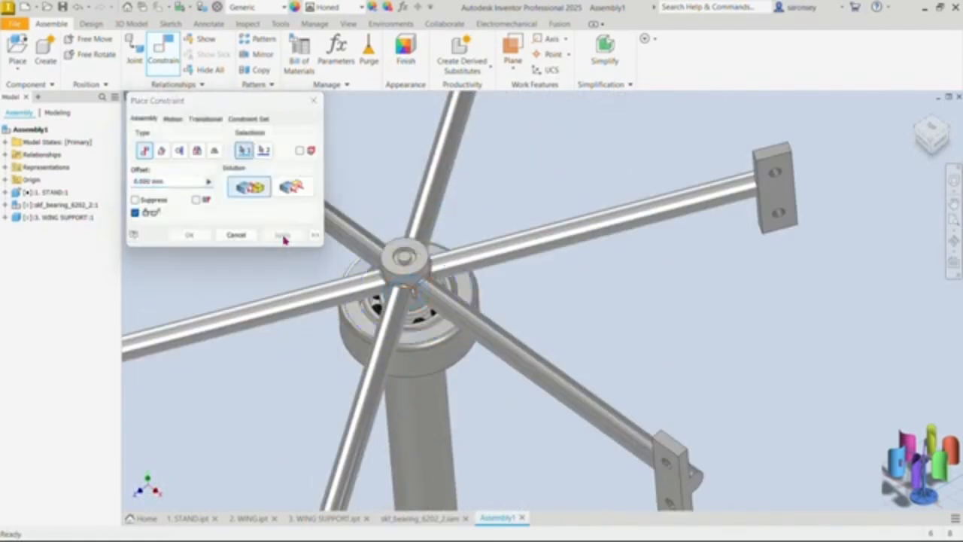
pyautogui.click(314, 106)
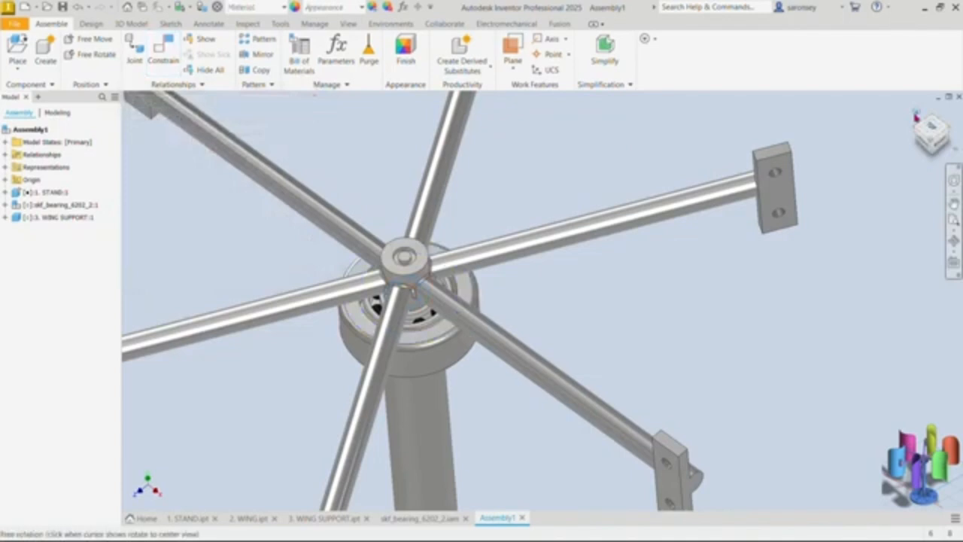
# Step: Turn the wing support by one of its arms to check its rotation on the stand
pyautogui.click(917, 116)
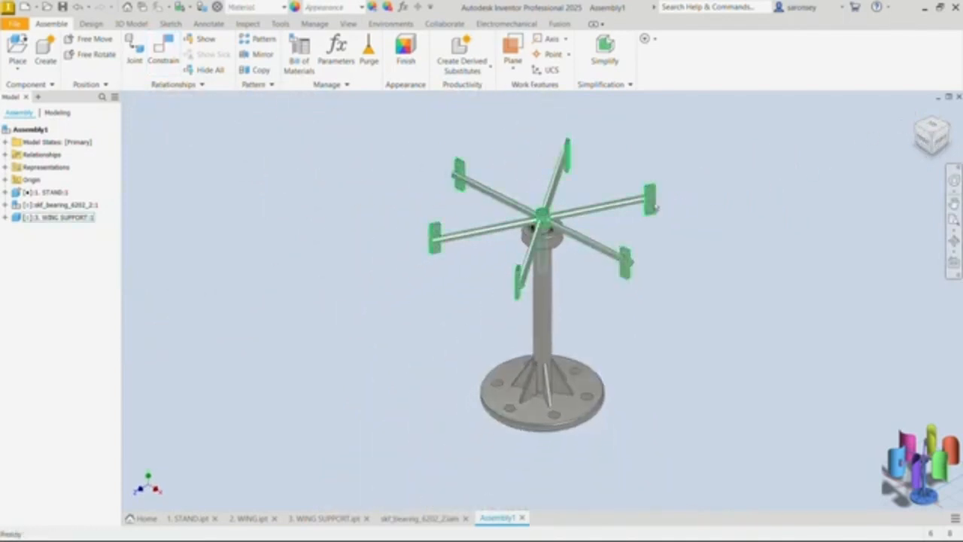
pyautogui.moveTo(658, 208); pyautogui.dragTo(644, 282)
pyautogui.click(642, 290)
# Step: Place one instance of the 2. WING part in open space beside the wing support
pyautogui.scroll(-1, 638, 313)
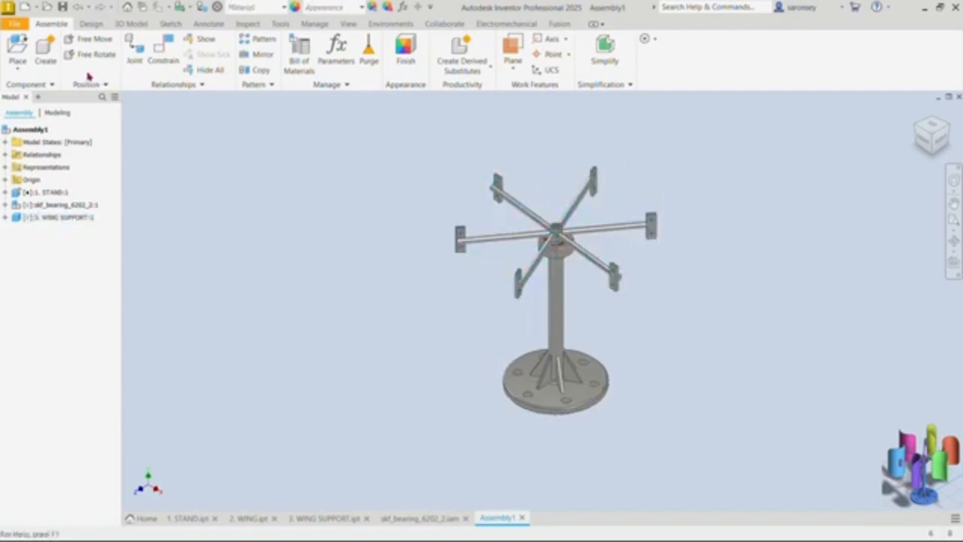
pyautogui.click(19, 56)
pyautogui.click(664, 417)
pyautogui.click(448, 365)
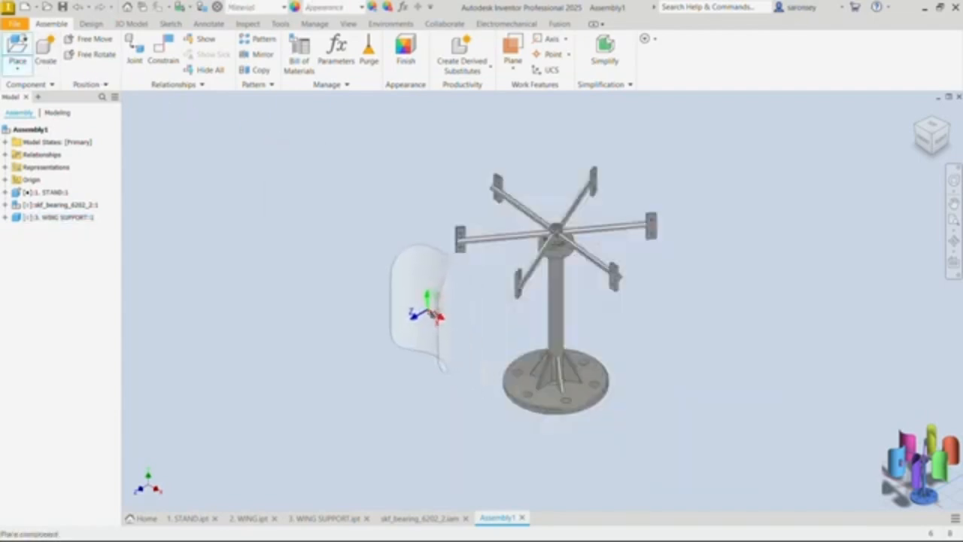
pyautogui.rightClick(749, 301)
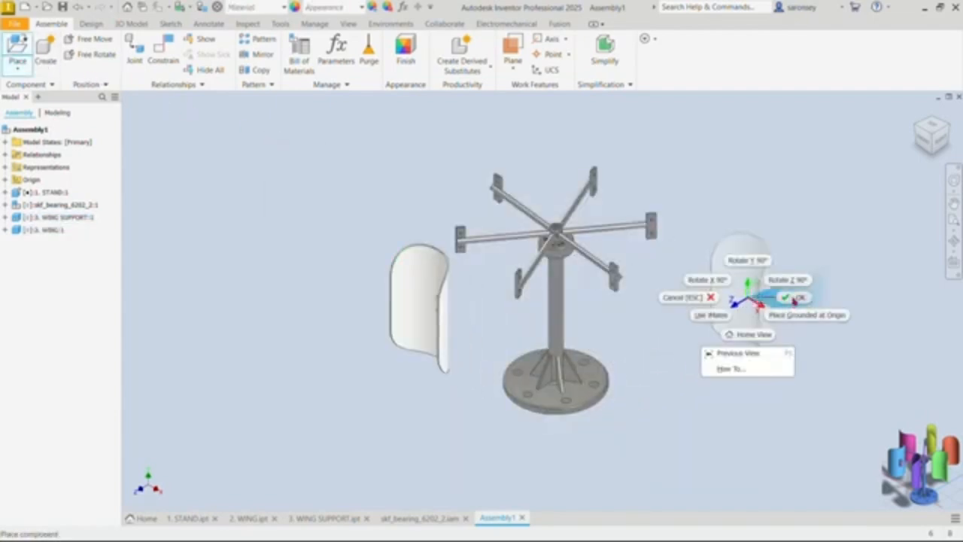
pyautogui.click(797, 298)
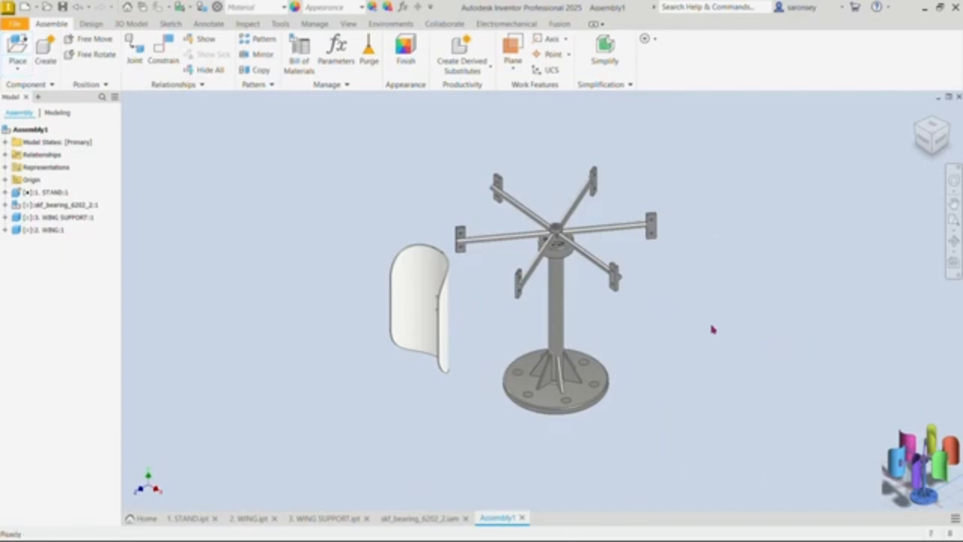
# Step: Mate the face of the wing's mounting block to the outer face of a support arm's end plate with 0 mm offset
pyautogui.click(164, 51)
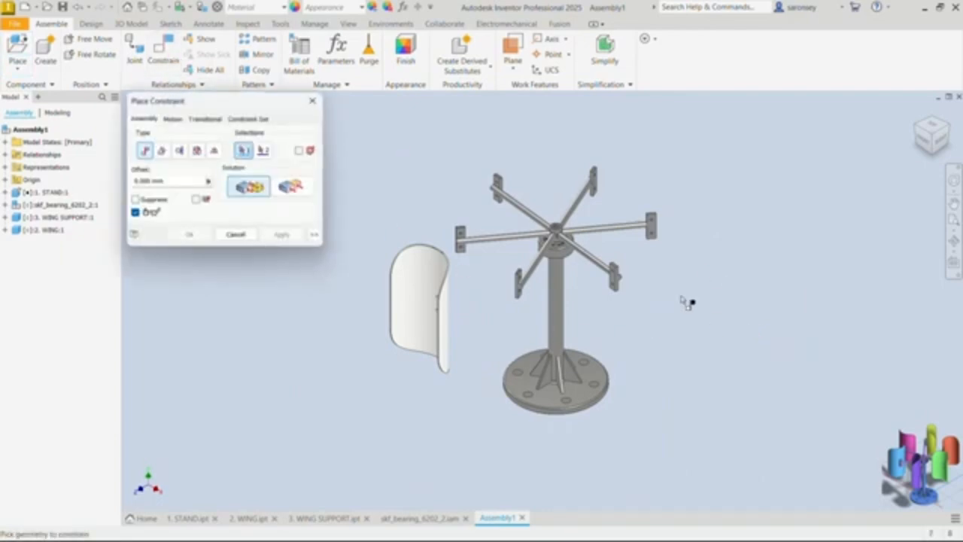
pyautogui.keyDown('shift'); pyautogui.moveTo(624, 312); pyautogui.dragTo(518, 302, button='middle'); pyautogui.keyUp('shift')
pyautogui.scroll(5, 538, 279)
pyautogui.scroll(3, 488, 257)
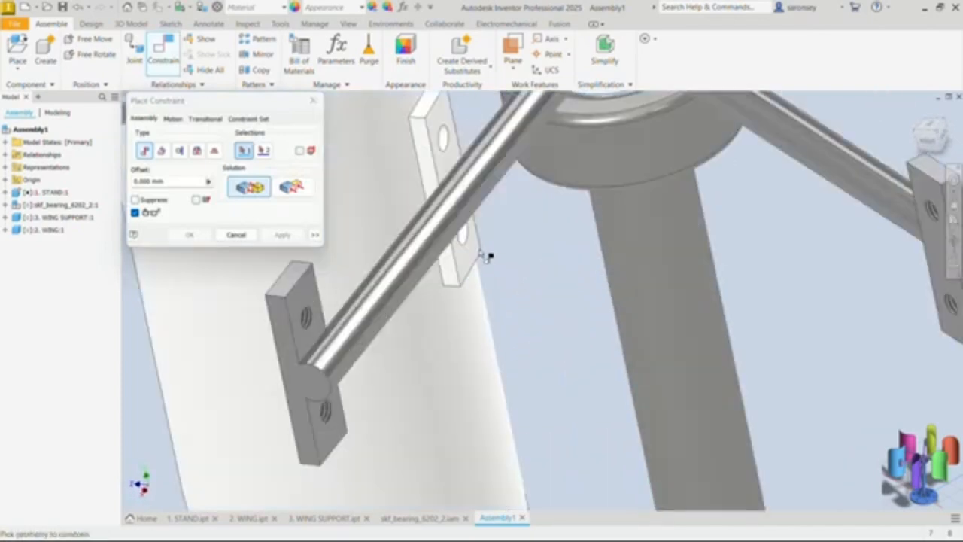
pyautogui.click(476, 254)
pyautogui.scroll(-5, 474, 255)
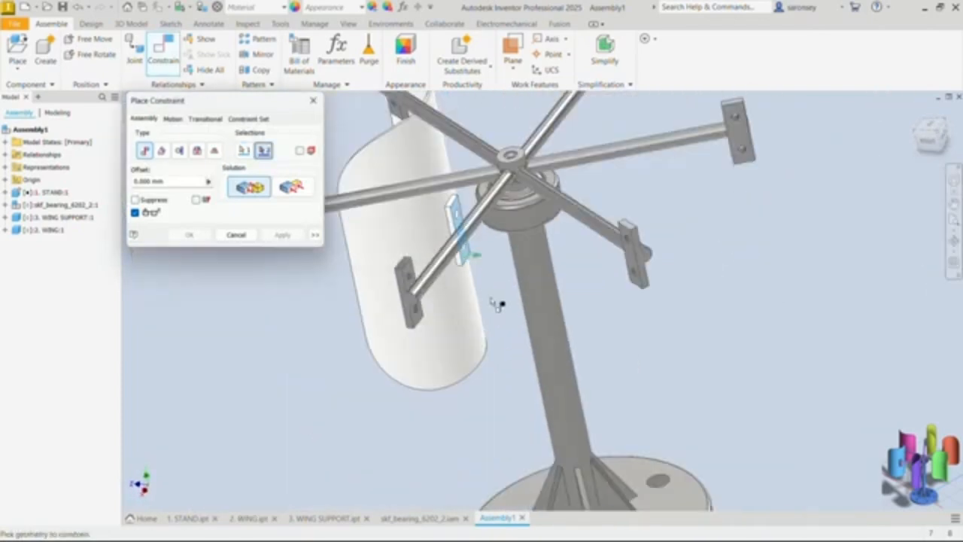
pyautogui.keyDown('shift'); pyautogui.moveTo(499, 301); pyautogui.dragTo(526, 301, button='middle'); pyautogui.keyUp('shift')
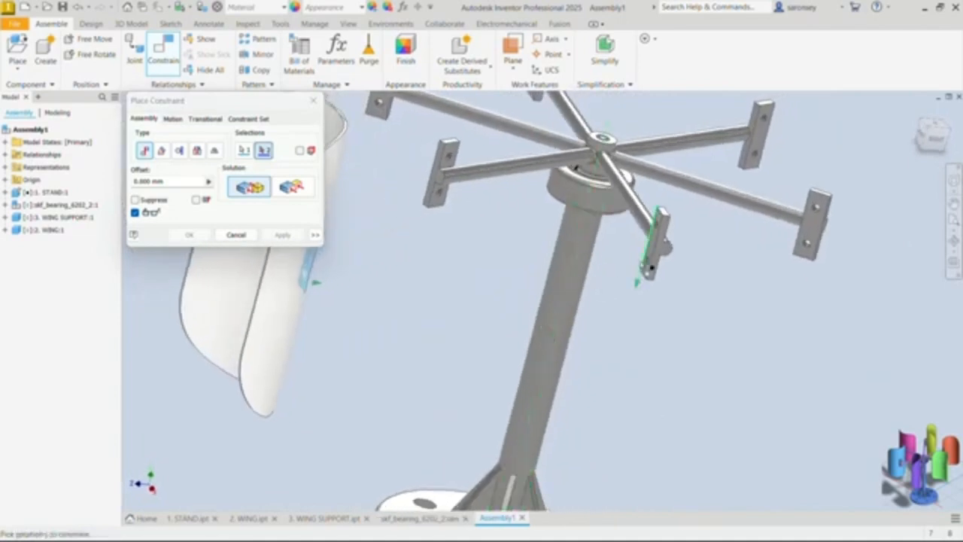
pyautogui.scroll(5, 662, 260)
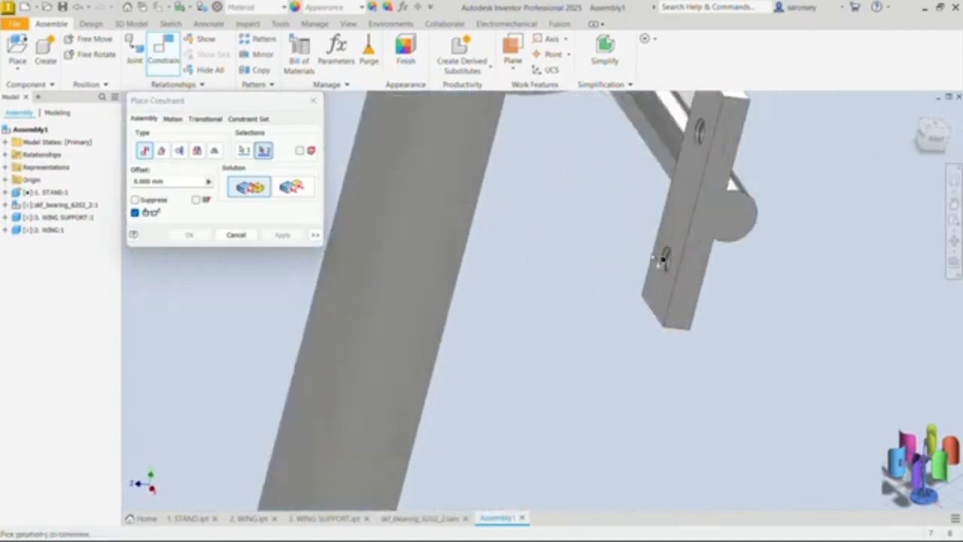
pyautogui.click(696, 197)
pyautogui.scroll(-5, 643, 258)
pyautogui.keyDown('shift'); pyautogui.moveTo(722, 288); pyautogui.dragTo(669, 288, button='middle'); pyautogui.keyUp('shift')
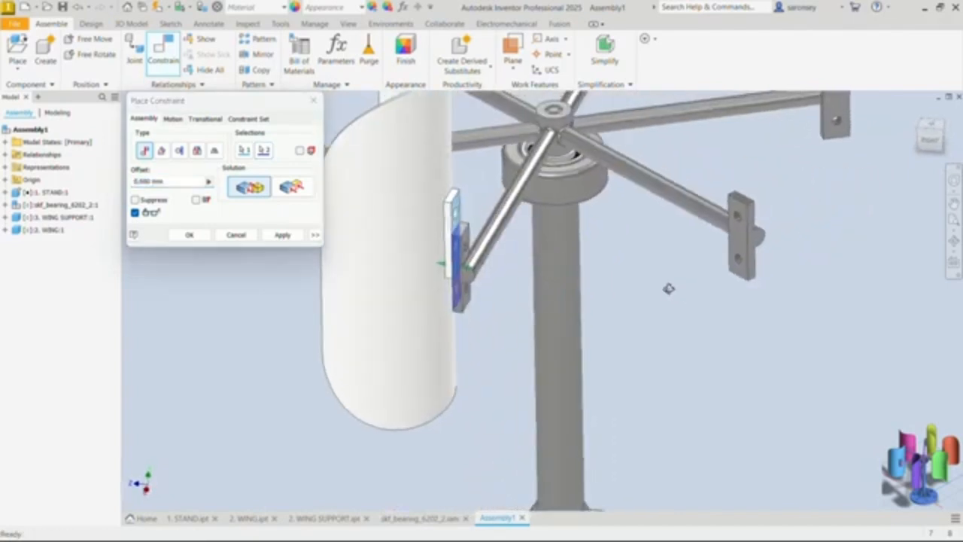
pyautogui.click(281, 236)
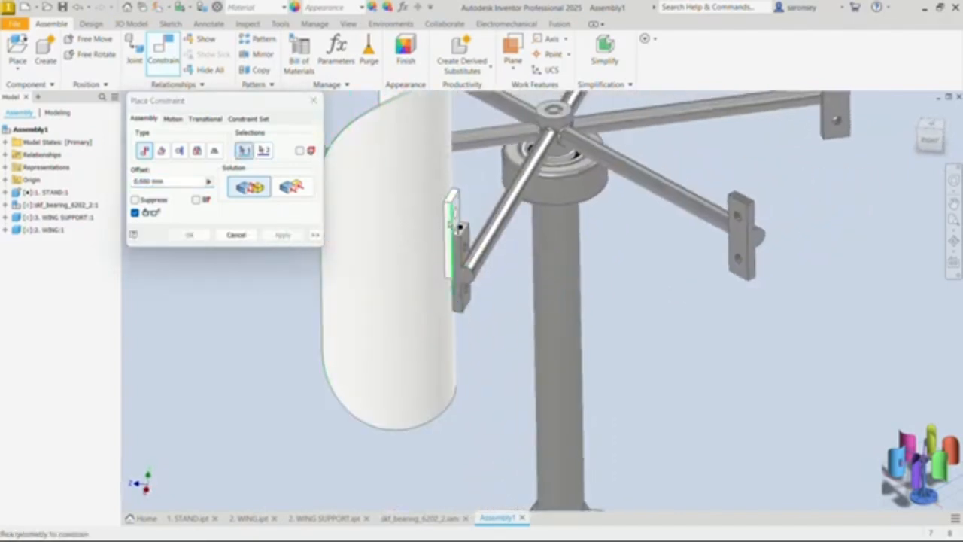
# Step: Mate the top edge of the wing's mounting block to the top edge of the arm's end plate with 0 mm offset
pyautogui.scroll(4, 459, 225)
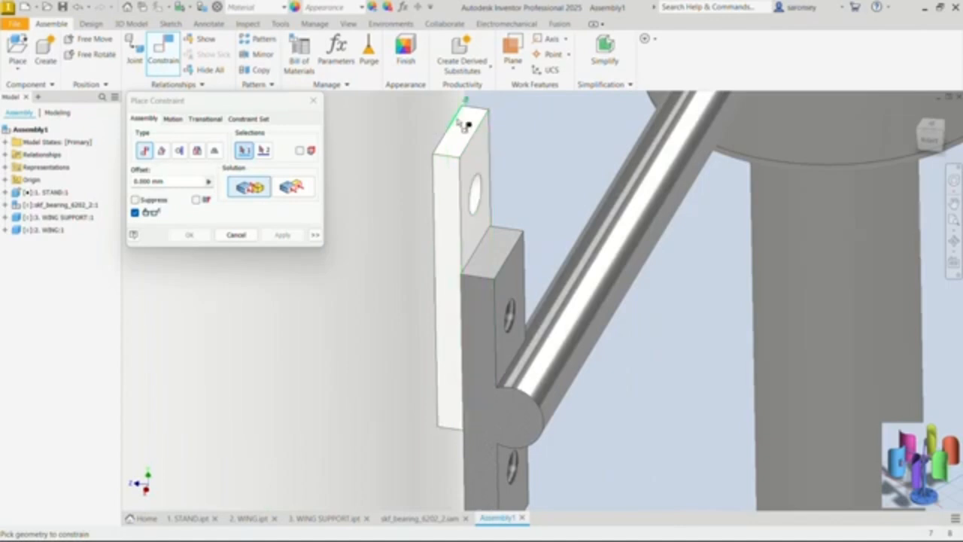
pyautogui.click(480, 139)
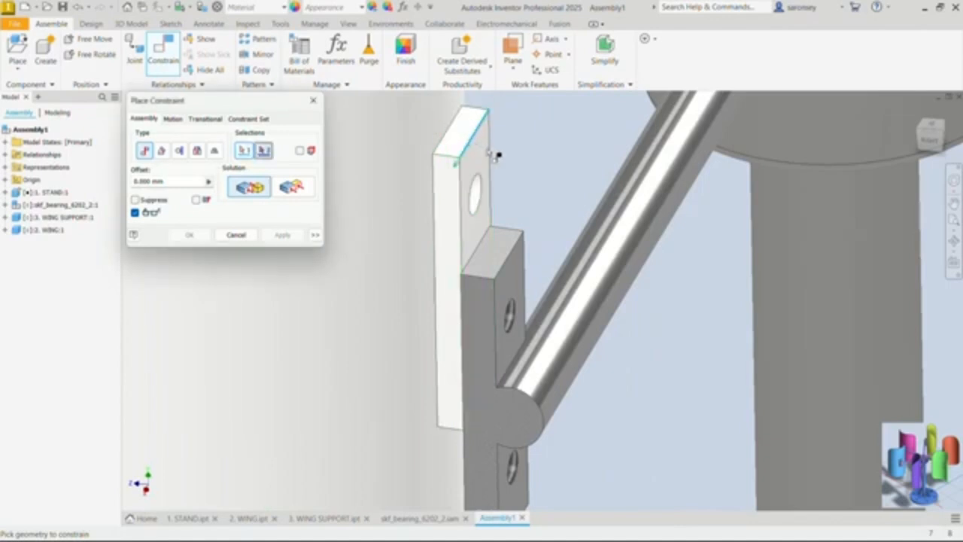
pyautogui.click(483, 256)
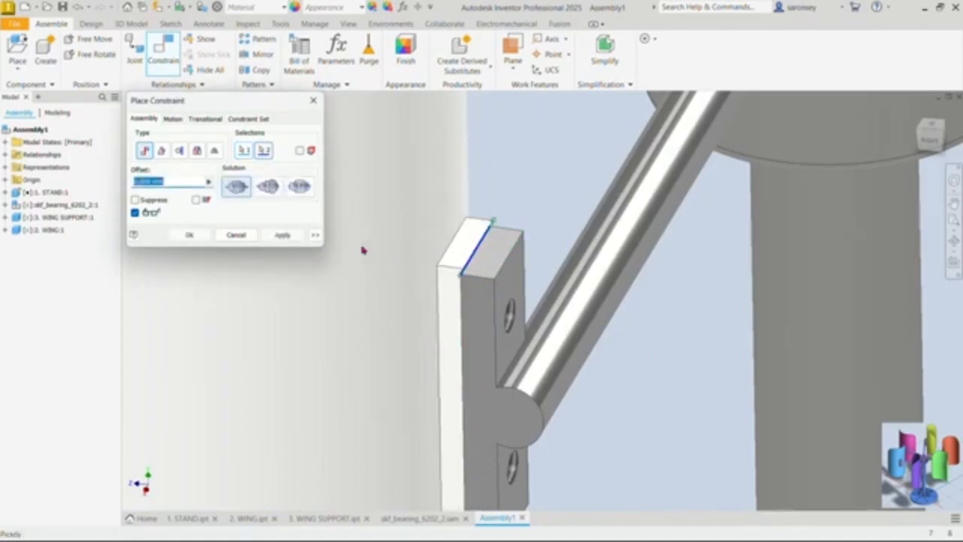
pyautogui.click(289, 238)
# Step: Mate the long side edge of the wing's mounting block to the matching edge of the arm's end plate with 0 mm offset
pyautogui.scroll(-5, 471, 316)
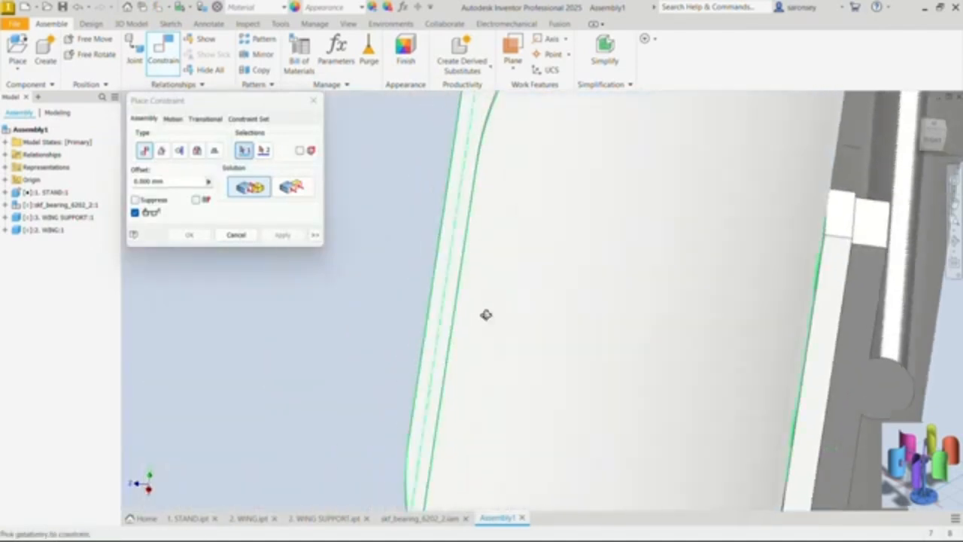
pyautogui.moveTo(555, 292); pyautogui.dragTo(491, 211, button='middle')
pyautogui.moveTo(753, 331); pyautogui.dragTo(539, 304, button='middle')
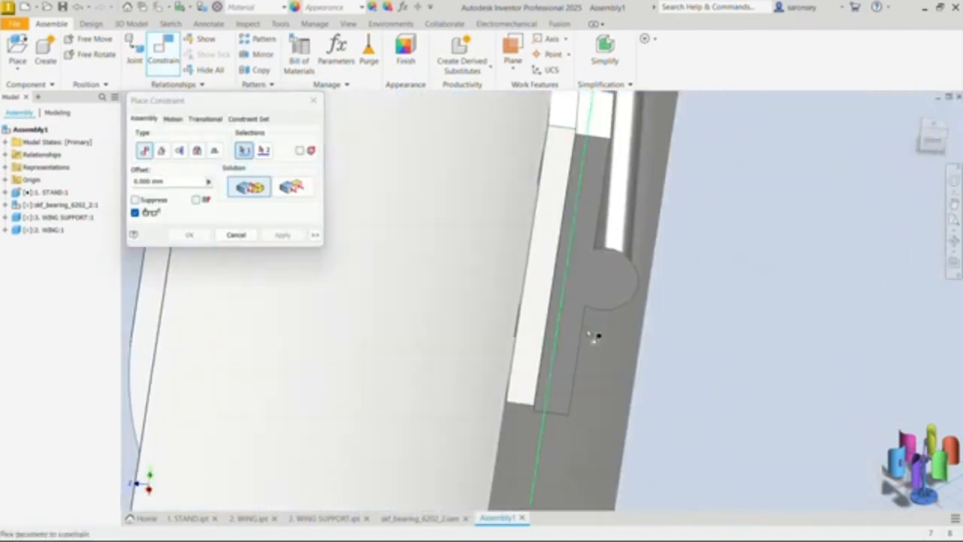
pyautogui.keyDown('shift'); pyautogui.moveTo(589, 334); pyautogui.dragTo(602, 331, button='middle'); pyautogui.keyUp('shift')
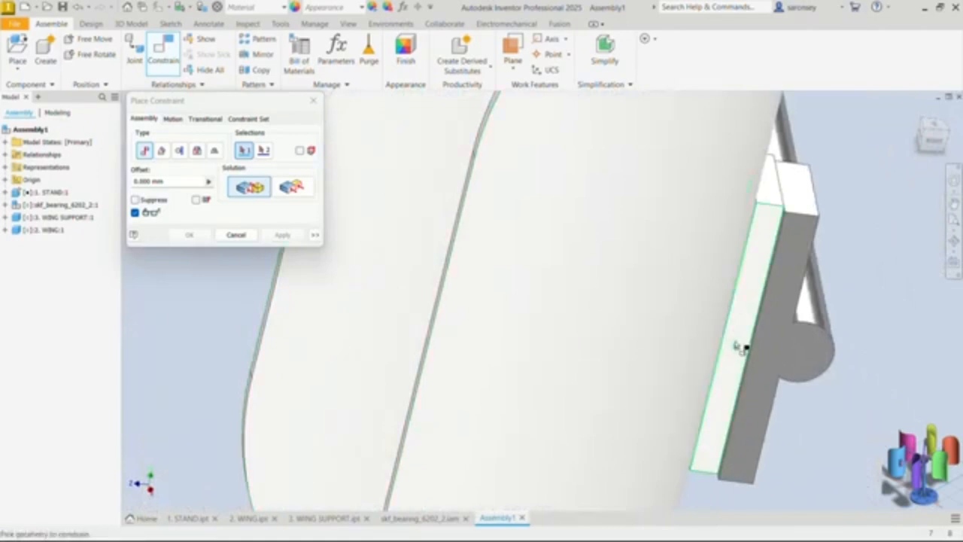
pyautogui.scroll(-2, 740, 348)
pyautogui.click(773, 332)
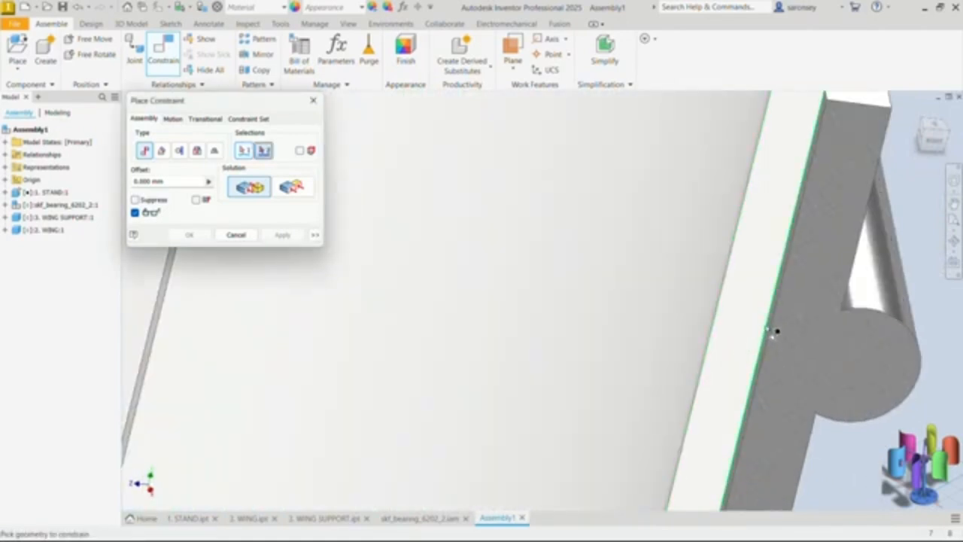
pyautogui.click(777, 343)
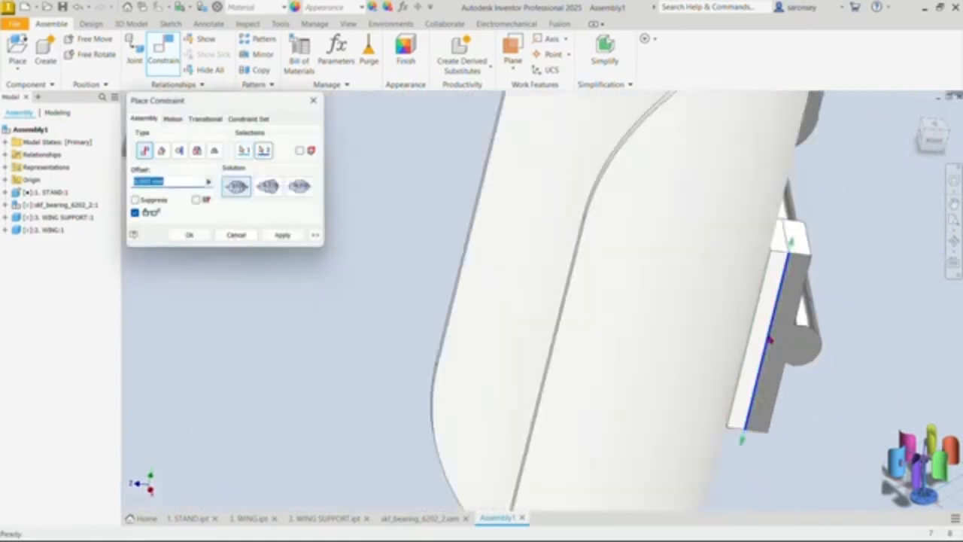
pyautogui.click(289, 238)
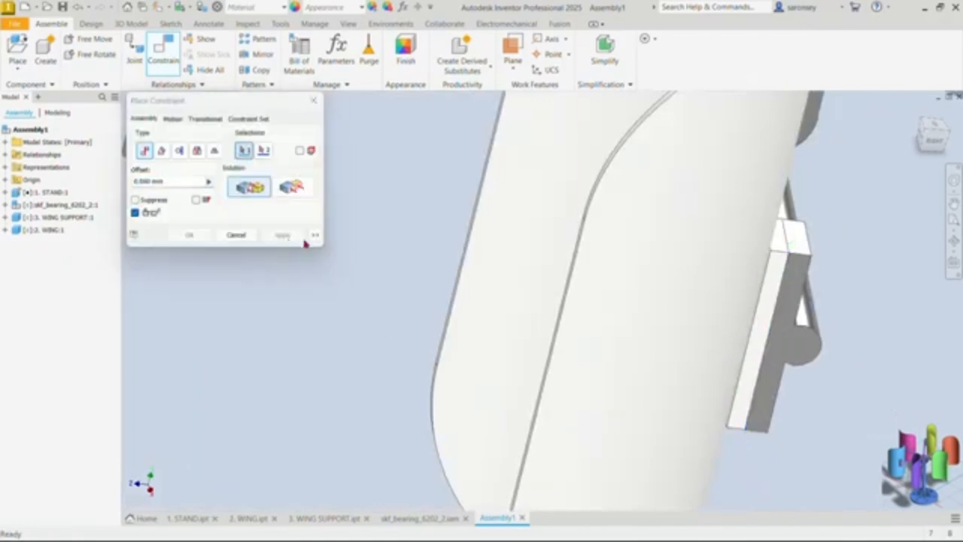
pyautogui.keyDown('shift'); pyautogui.moveTo(638, 347); pyautogui.dragTo(550, 364, button='middle'); pyautogui.keyUp('shift')
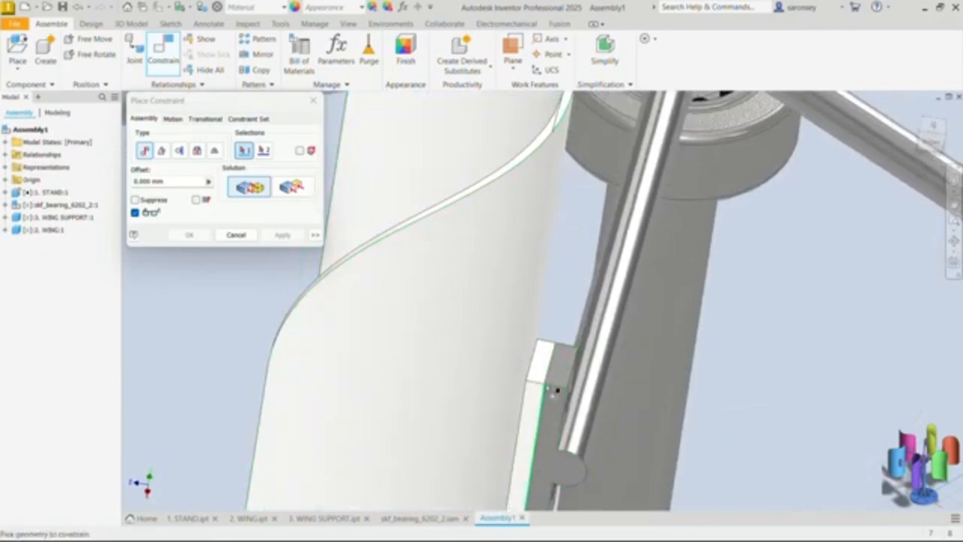
pyautogui.scroll(-5, 557, 414)
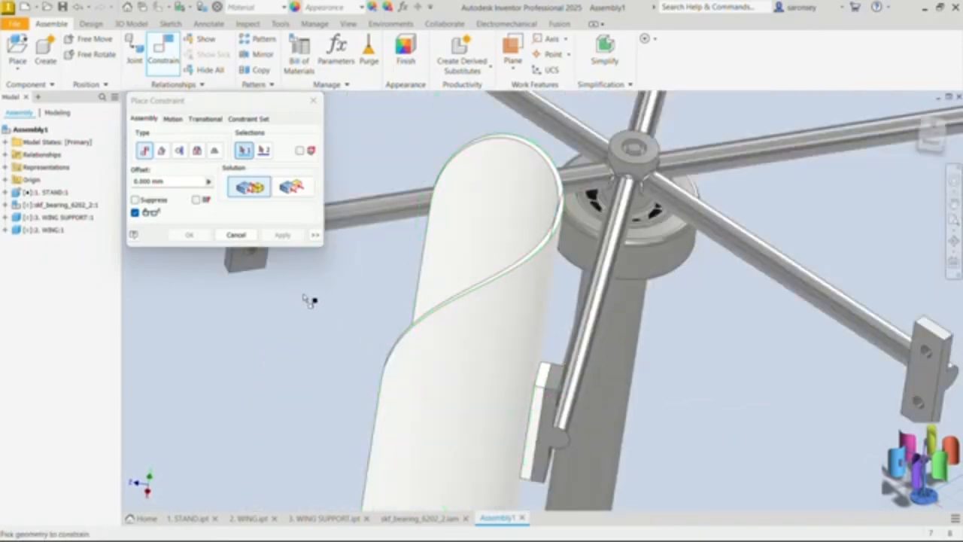
pyautogui.click(235, 235)
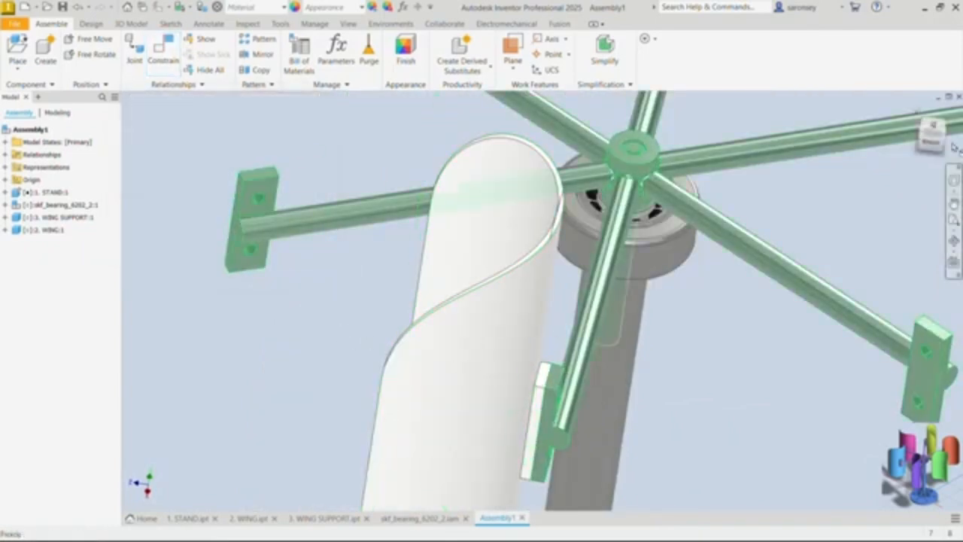
# Step: Set up a circular component pattern of the attached wing, using the stand's cylindrical column as the rotation axis
pyautogui.click(917, 112)
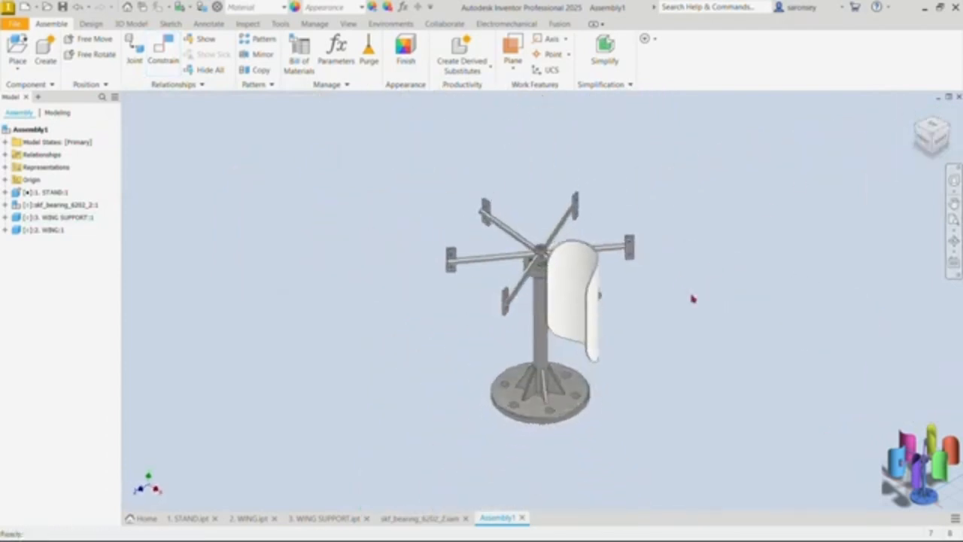
pyautogui.keyDown('shift'); pyautogui.moveTo(674, 354); pyautogui.dragTo(644, 354, button='middle'); pyautogui.keyUp('shift')
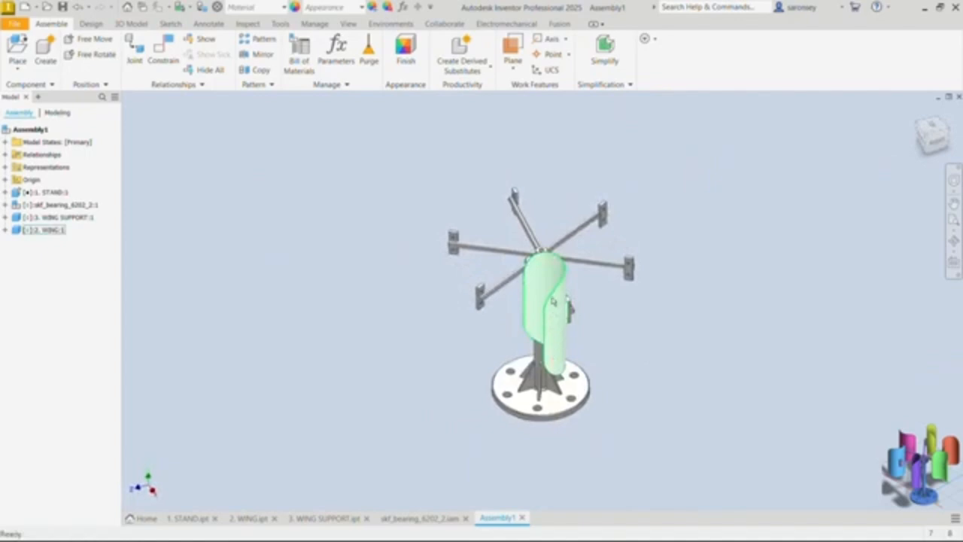
pyautogui.click(918, 112)
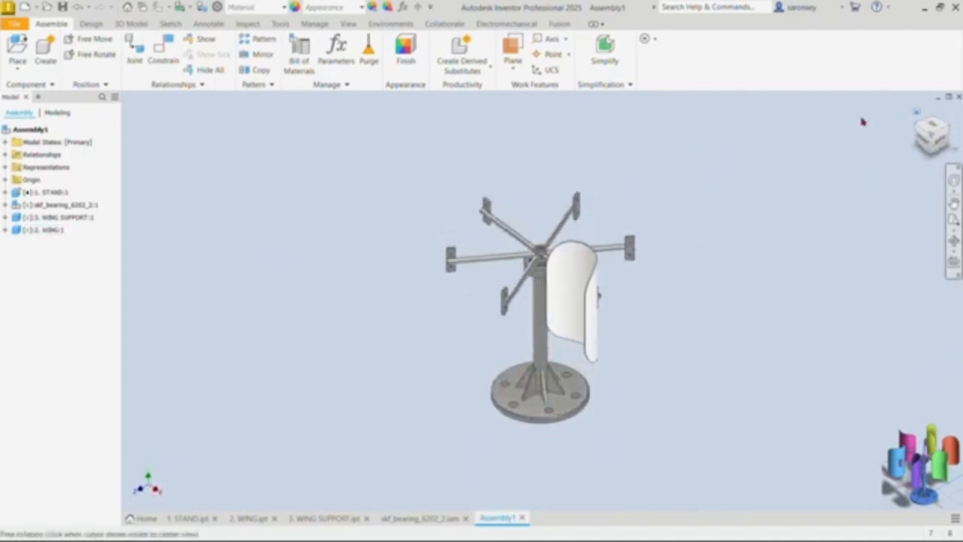
pyautogui.click(265, 40)
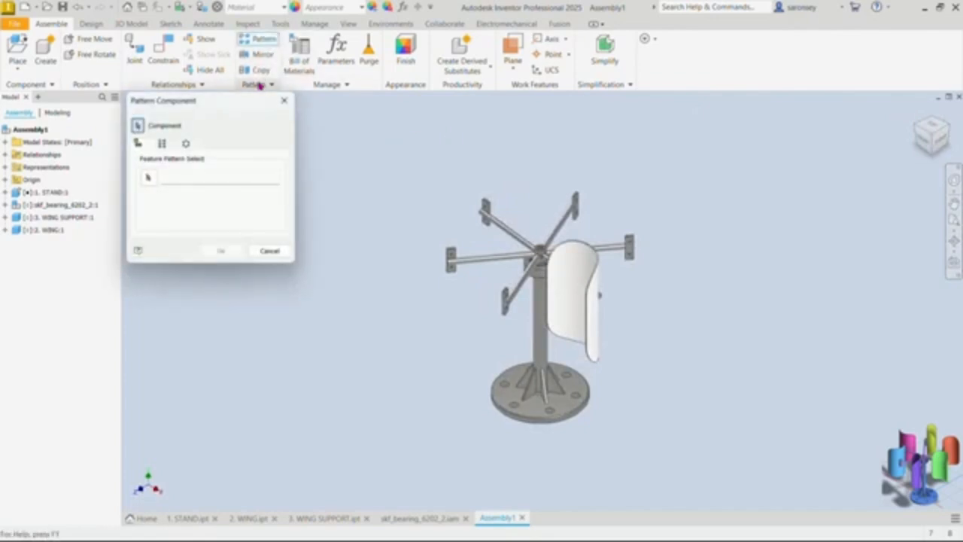
pyautogui.click(186, 144)
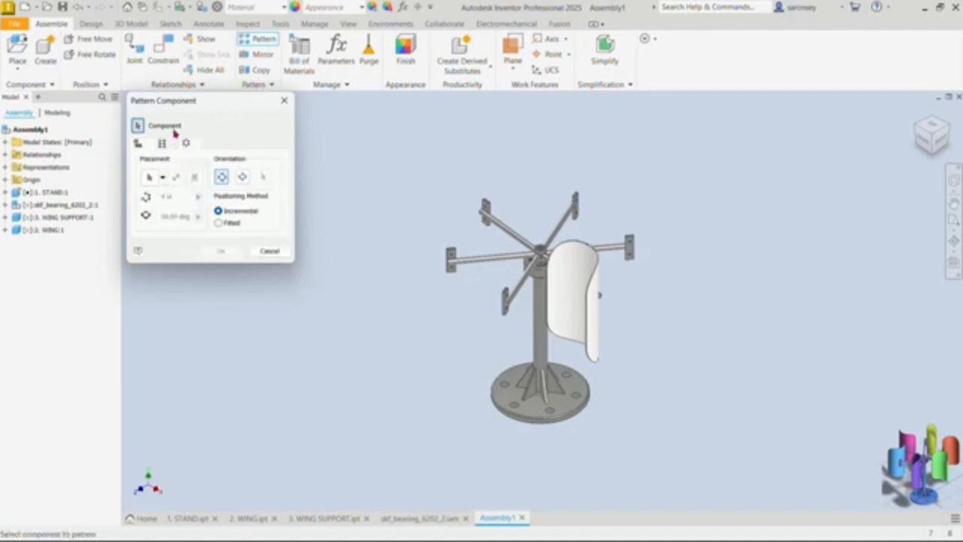
pyautogui.click(584, 247)
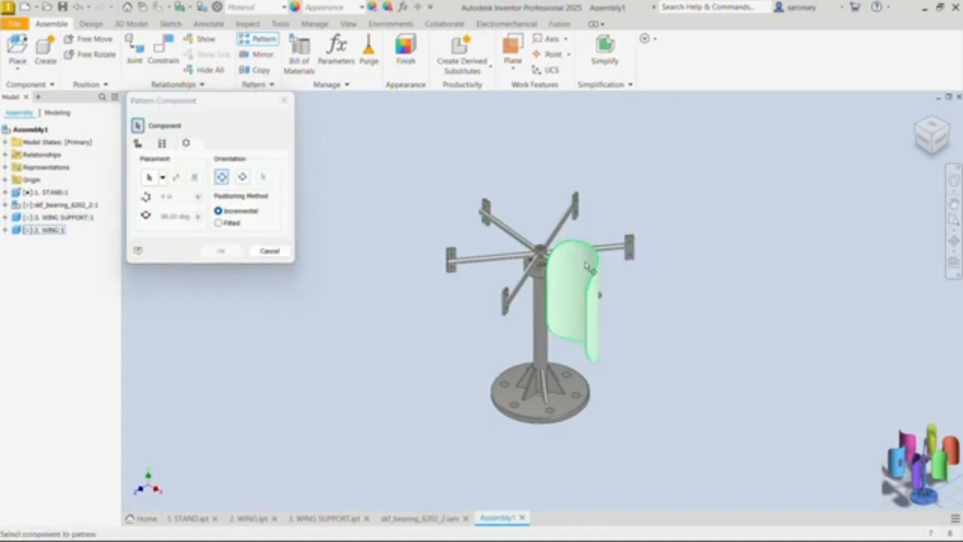
pyautogui.click(587, 266)
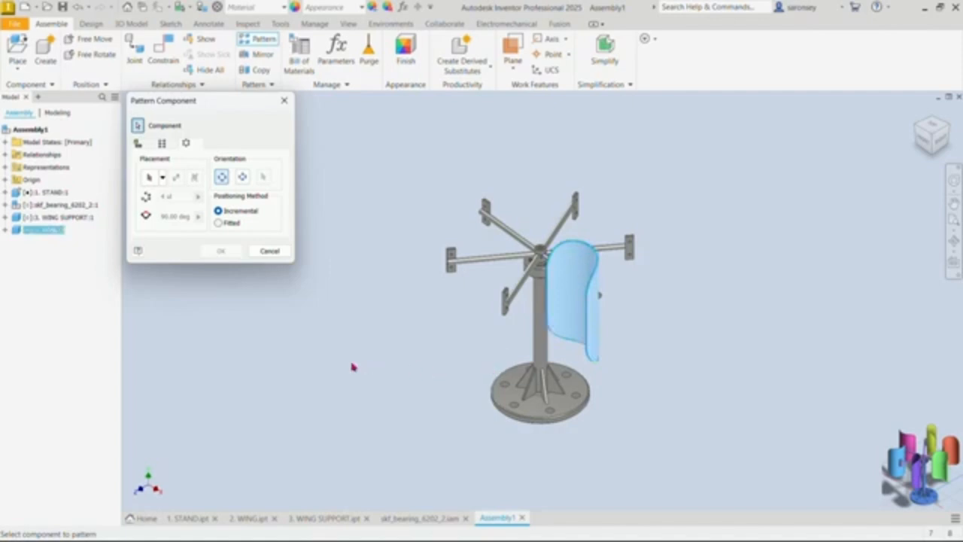
pyautogui.click(153, 177)
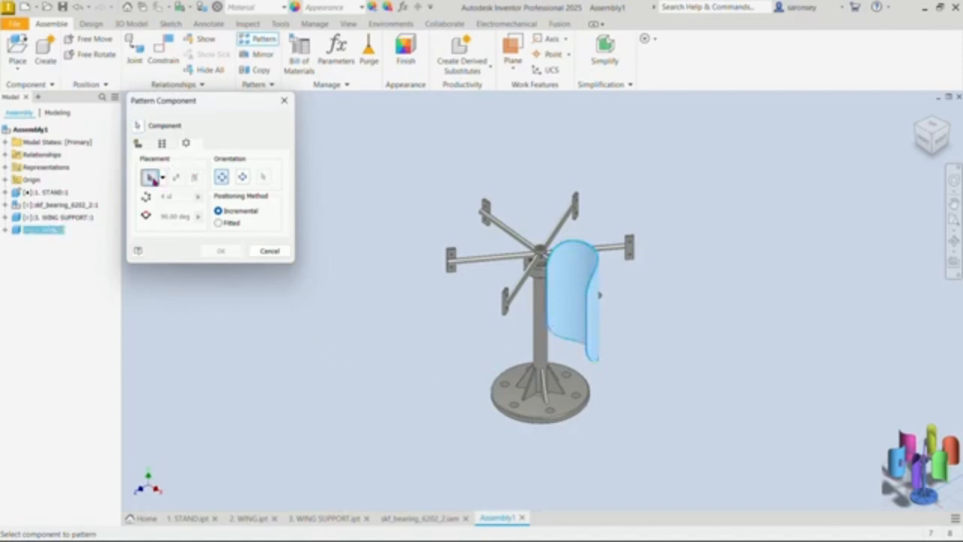
pyautogui.click(542, 319)
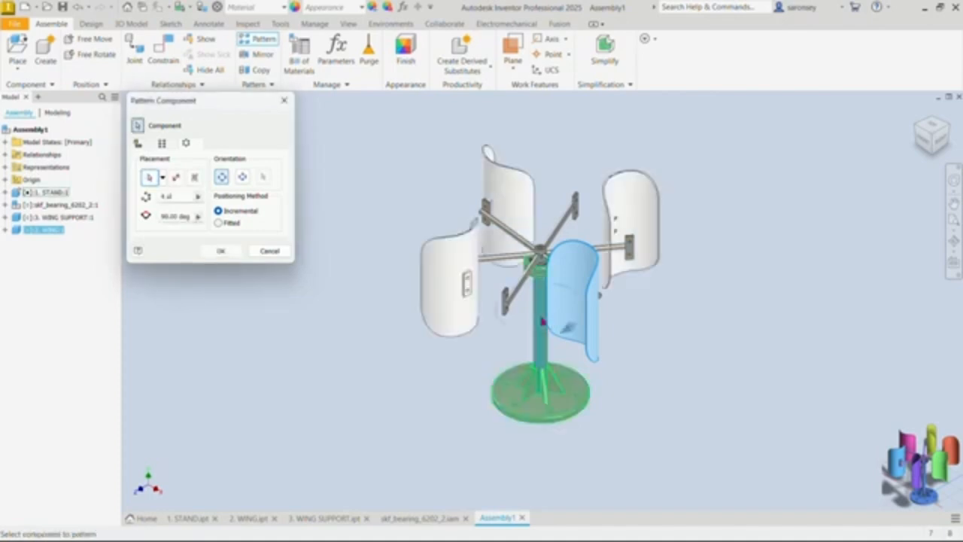
# Step: Set the circular wing pattern to 6 occurrences with an incremental angle of 360/6 degrees and create it
pyautogui.doubleClick(166, 195)
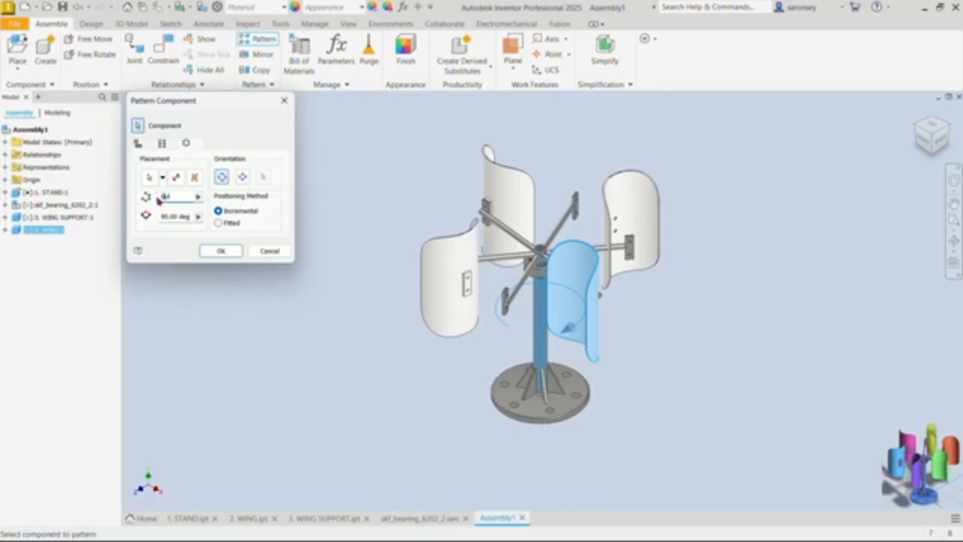
pyautogui.write('6')
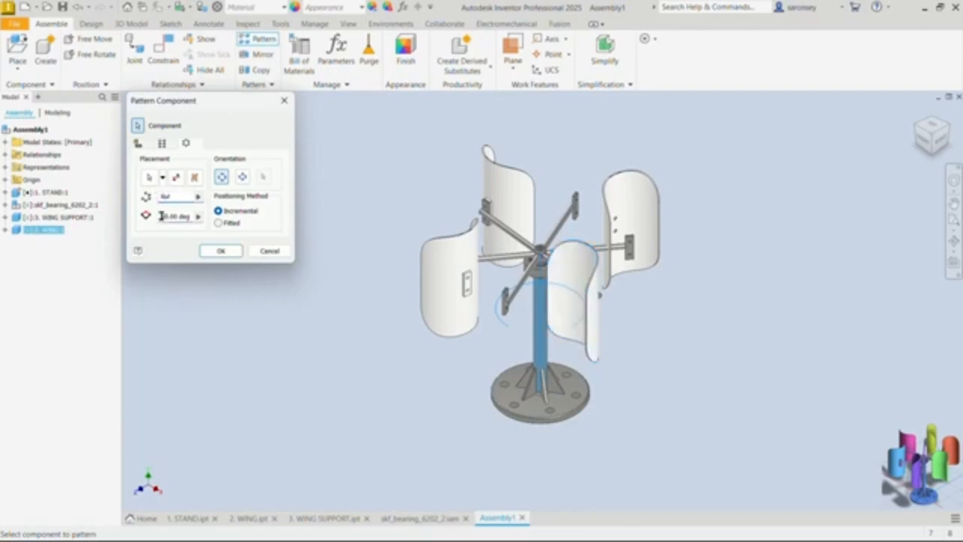
pyautogui.moveTo(160, 216); pyautogui.dragTo(189, 214)
pyautogui.write('360/')
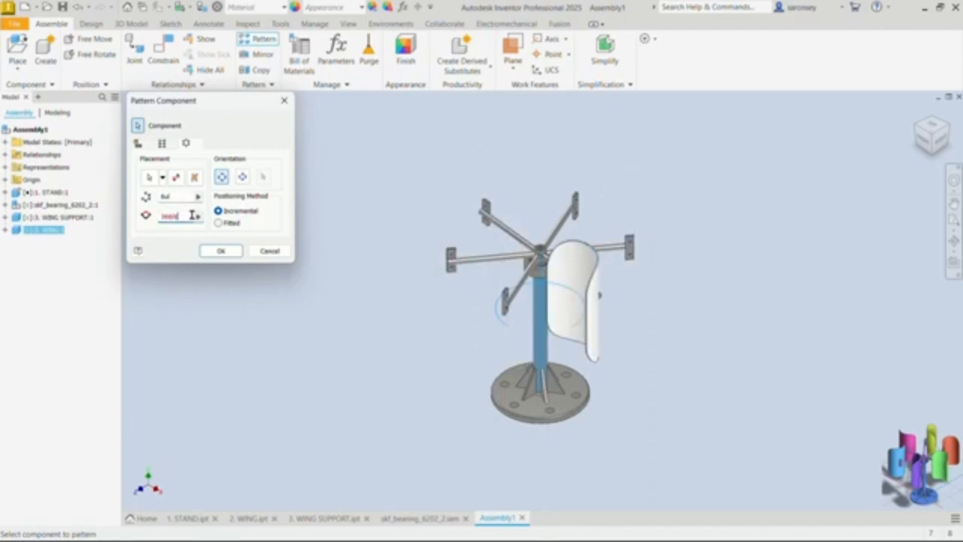
pyautogui.write('6')
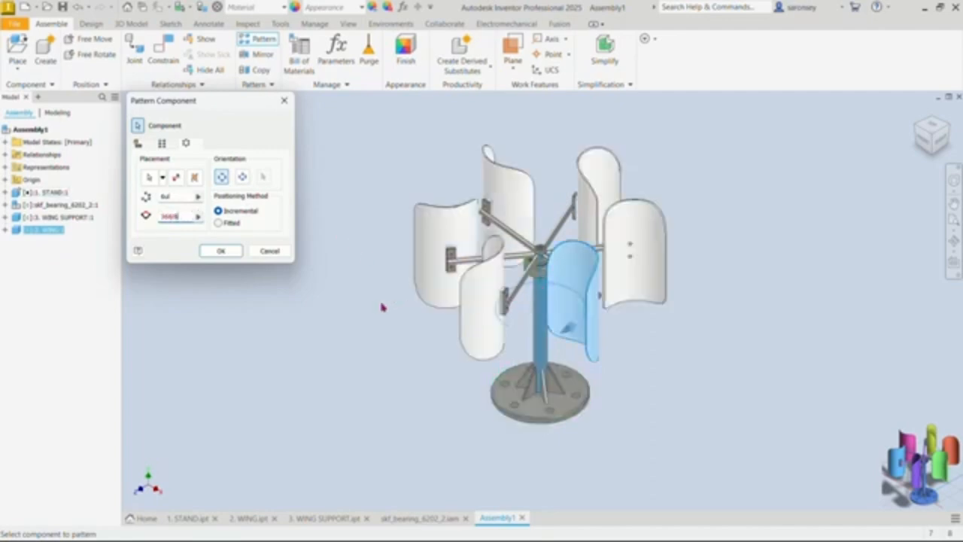
pyautogui.click(222, 250)
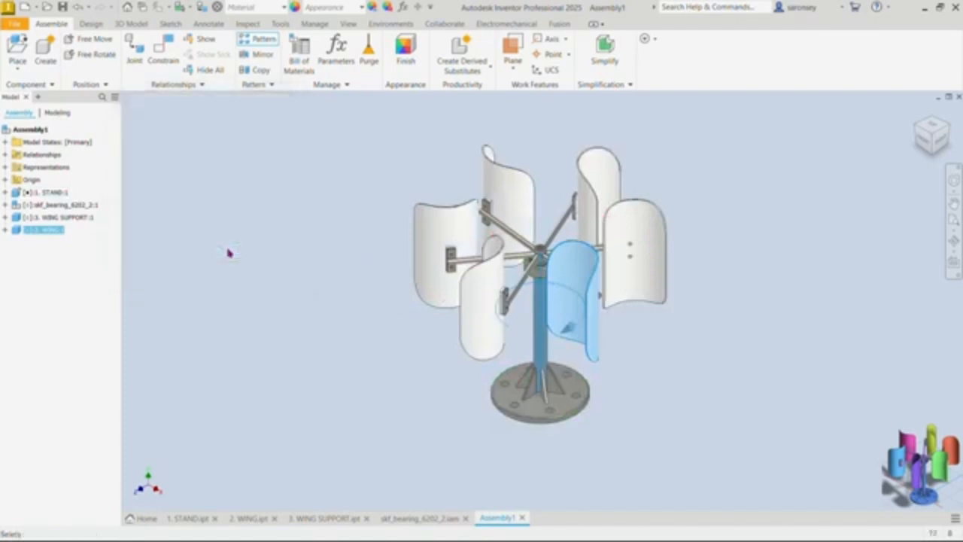
pyautogui.click(918, 115)
pyautogui.keyDown('shift'); pyautogui.moveTo(739, 346); pyautogui.dragTo(568, 319, button='middle'); pyautogui.keyUp('shift')
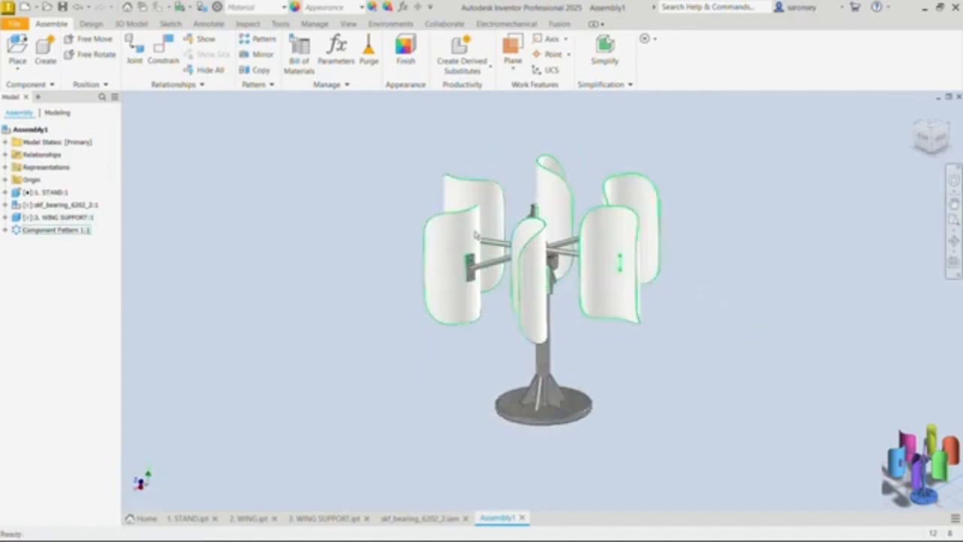
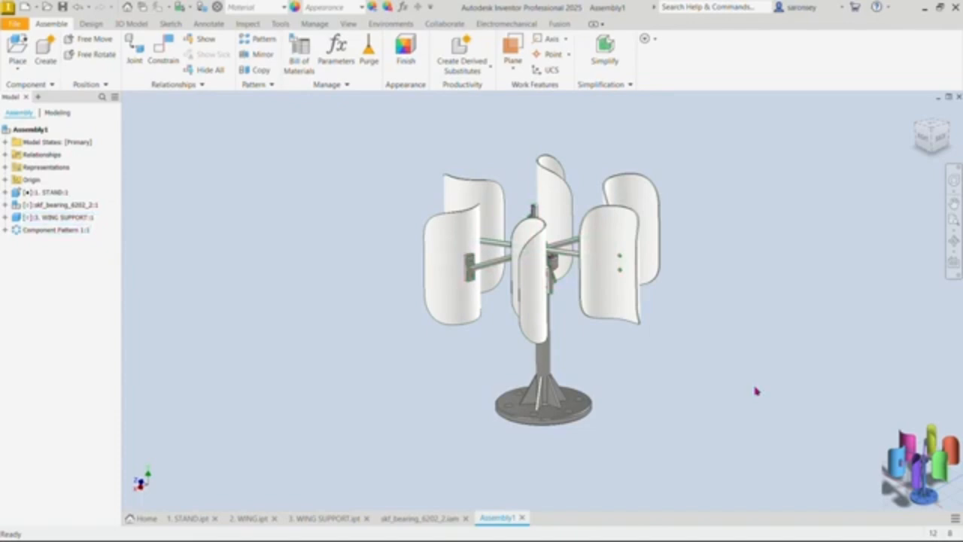
# Step: Load Bolt GB/T 29.2 from the Content Center's Fasteners > Bolts > Hex Head category for placement
pyautogui.click(17, 72)
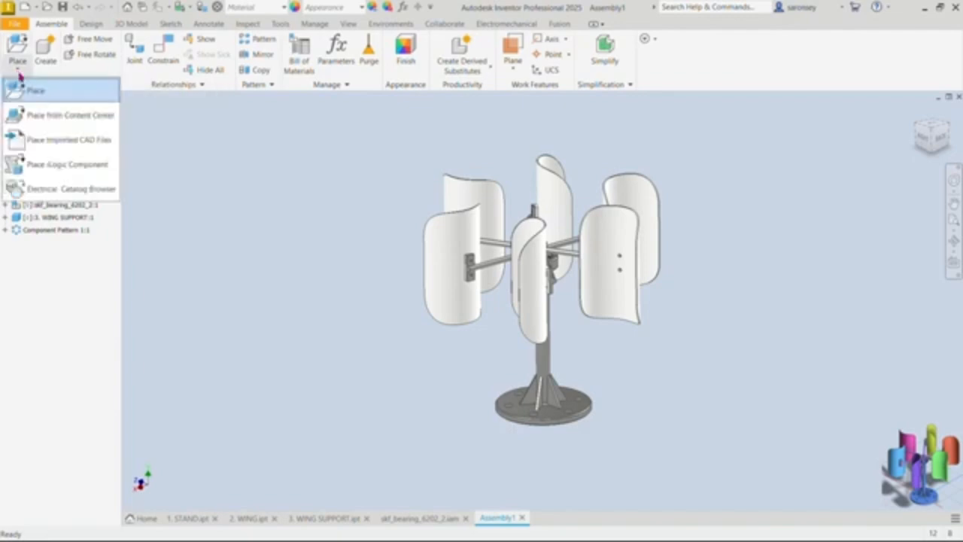
pyautogui.click(44, 117)
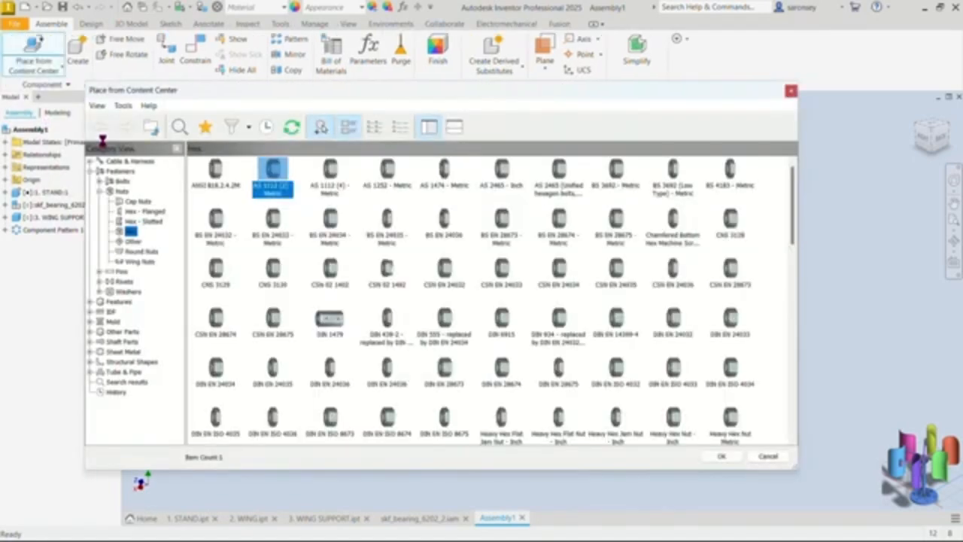
pyautogui.click(100, 193)
pyautogui.click(90, 171)
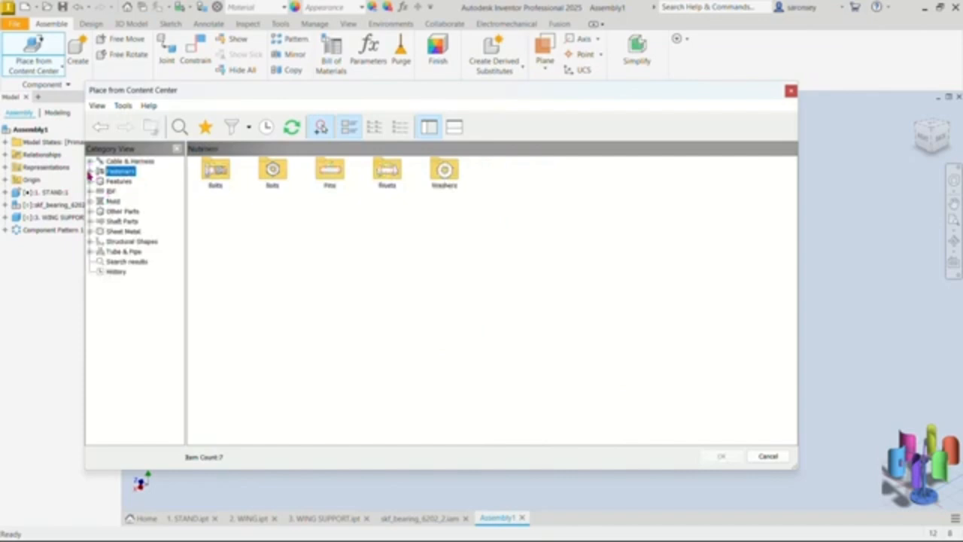
pyautogui.click(90, 171)
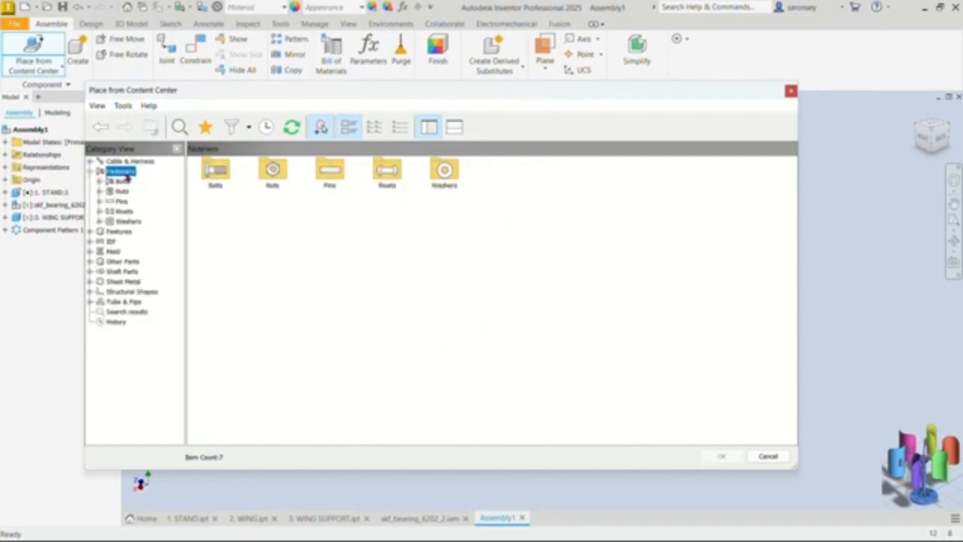
pyautogui.click(100, 183)
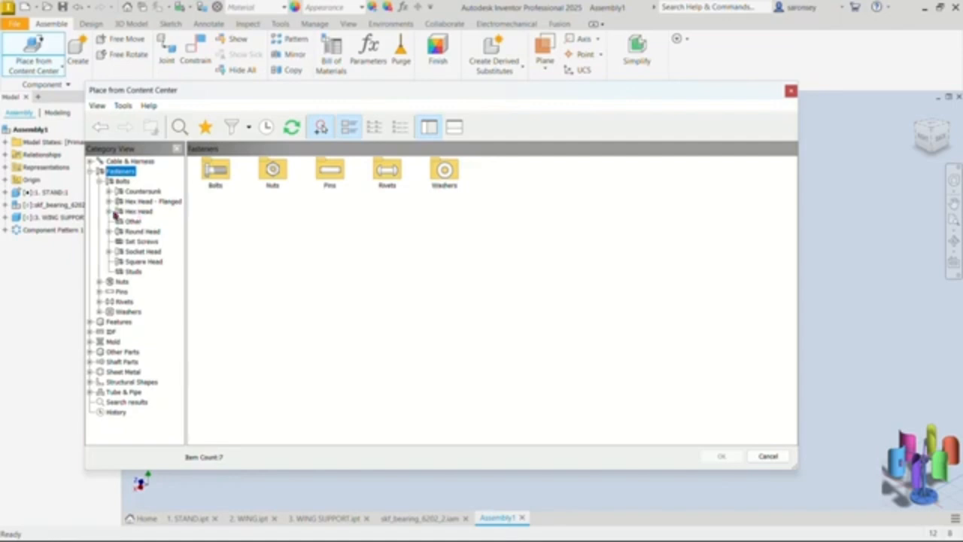
pyautogui.click(109, 211)
pyautogui.click(137, 211)
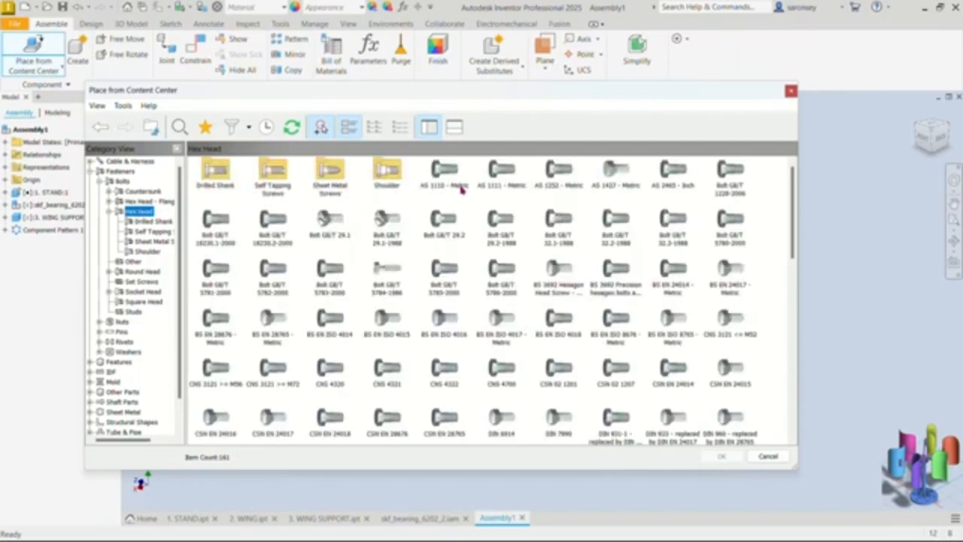
pyautogui.click(444, 218)
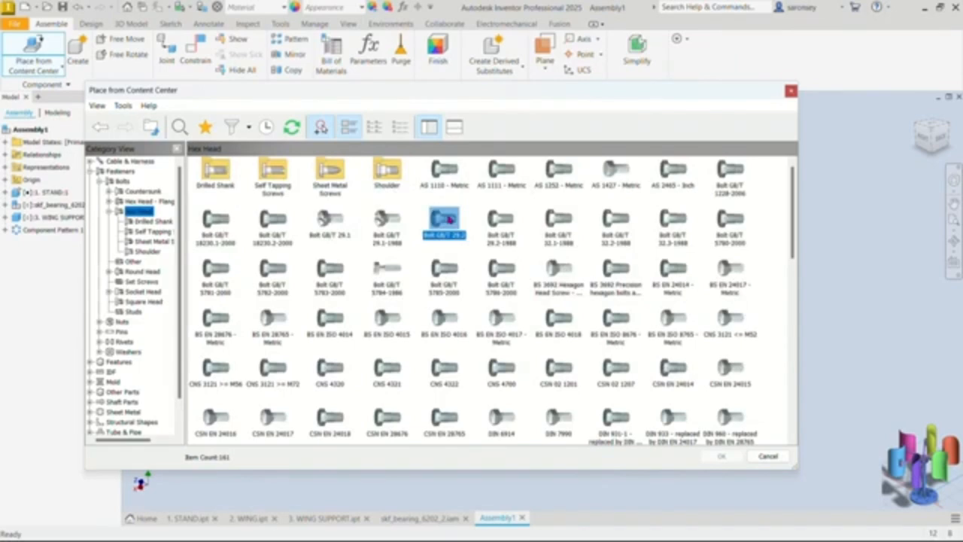
pyautogui.click(721, 456)
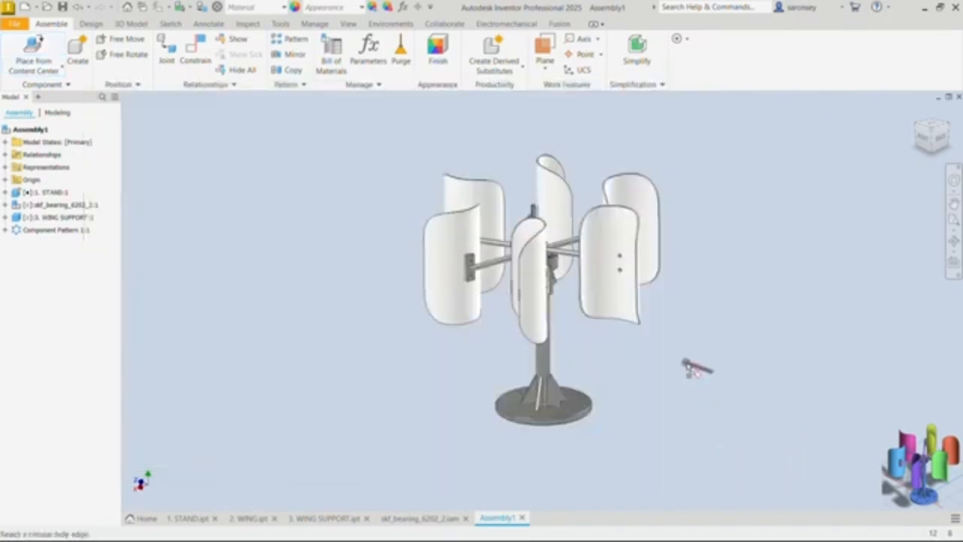
# Step: Insert M6x10 bolts into both holes of one support arm's end plate and end the bolt placement
pyautogui.moveTo(677, 358)
pyautogui.keyDown('shift'); pyautogui.mouseDown(button='middle')
pyautogui.moveTo(509, 365)
pyautogui.moveTo(491, 377)
pyautogui.mouseUp(button='middle'); pyautogui.keyUp('shift')
pyautogui.scroll(5, 474, 282)
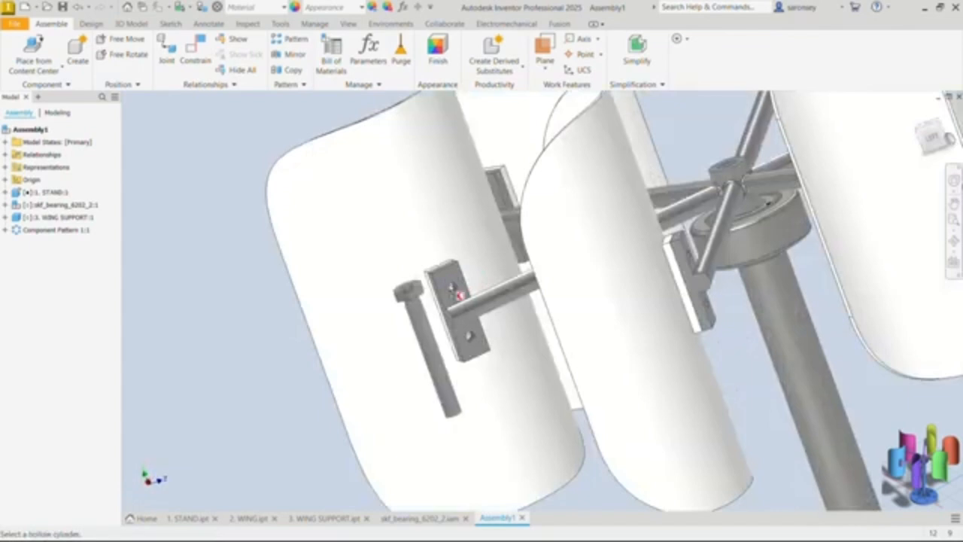
pyautogui.scroll(5, 452, 282)
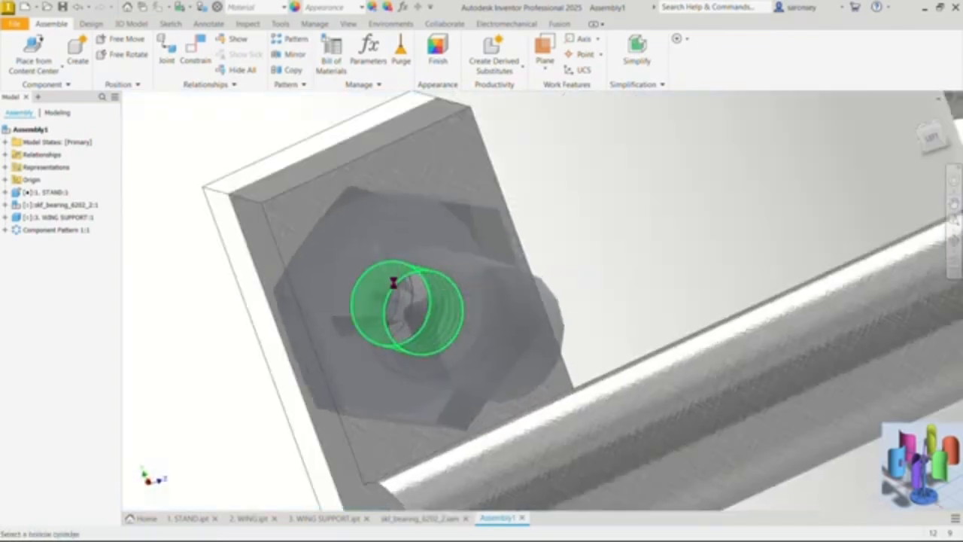
pyautogui.click(391, 329)
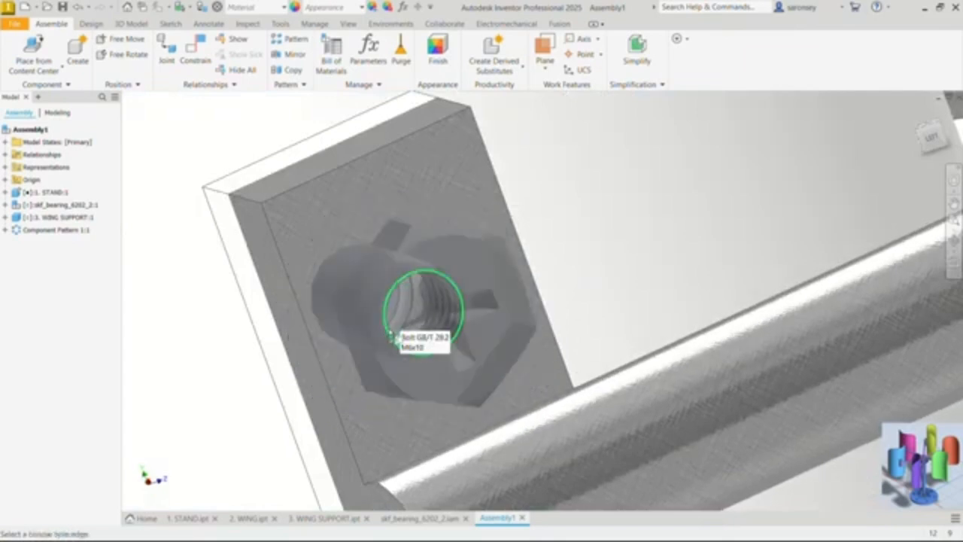
pyautogui.click(391, 331)
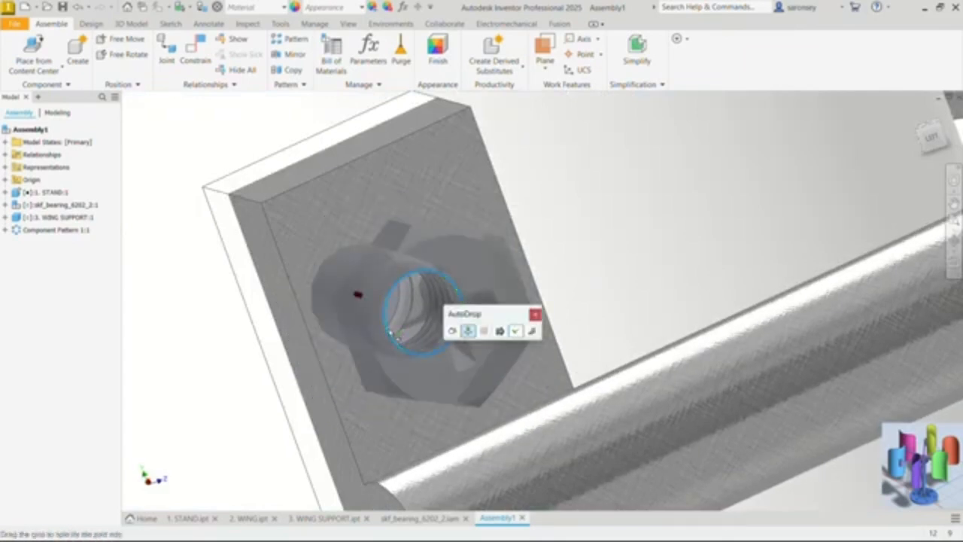
pyautogui.click(514, 330)
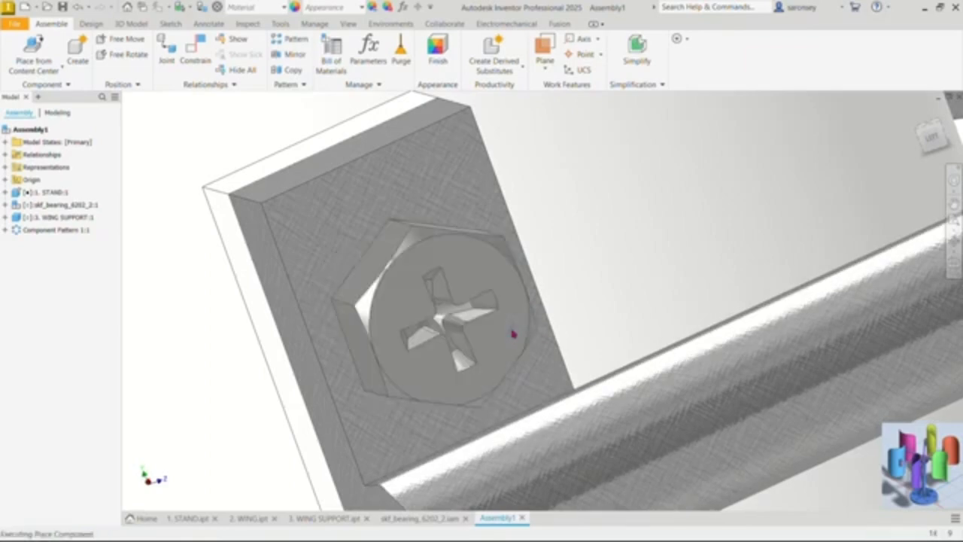
pyautogui.scroll(-5, 518, 330)
pyautogui.keyDown('shift'); pyautogui.moveTo(529, 307); pyautogui.dragTo(687, 298, button='middle'); pyautogui.keyUp('shift')
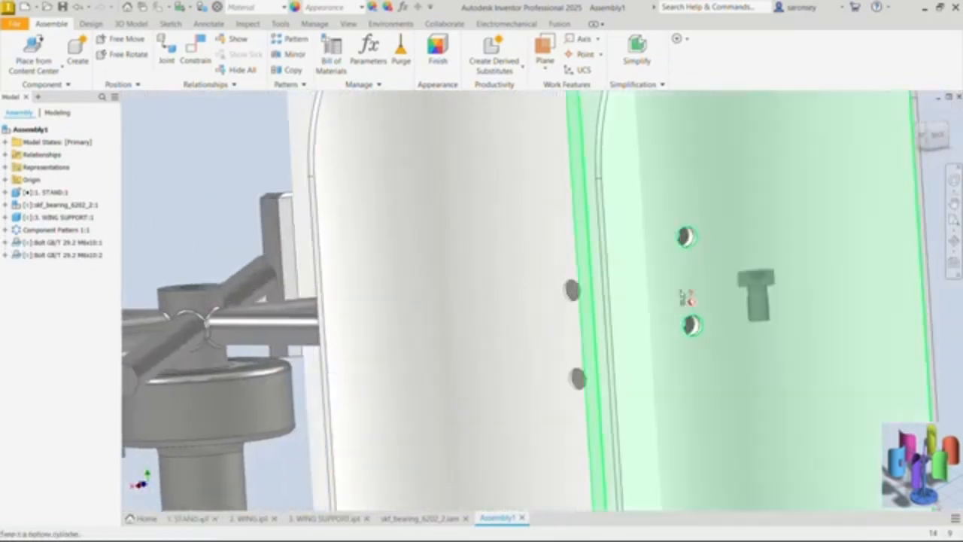
pyautogui.scroll(-3, 704, 301)
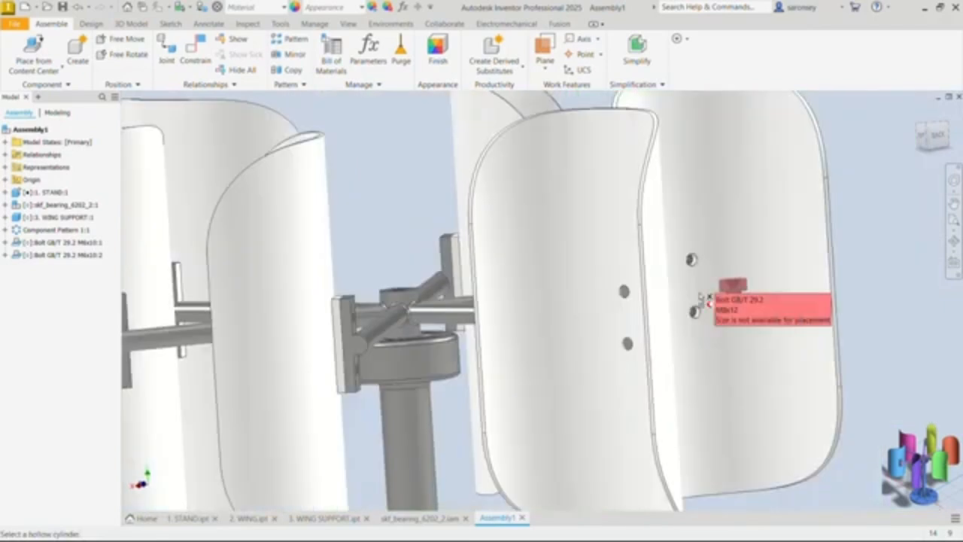
pyautogui.scroll(-3, 704, 301)
pyautogui.rightClick(816, 140)
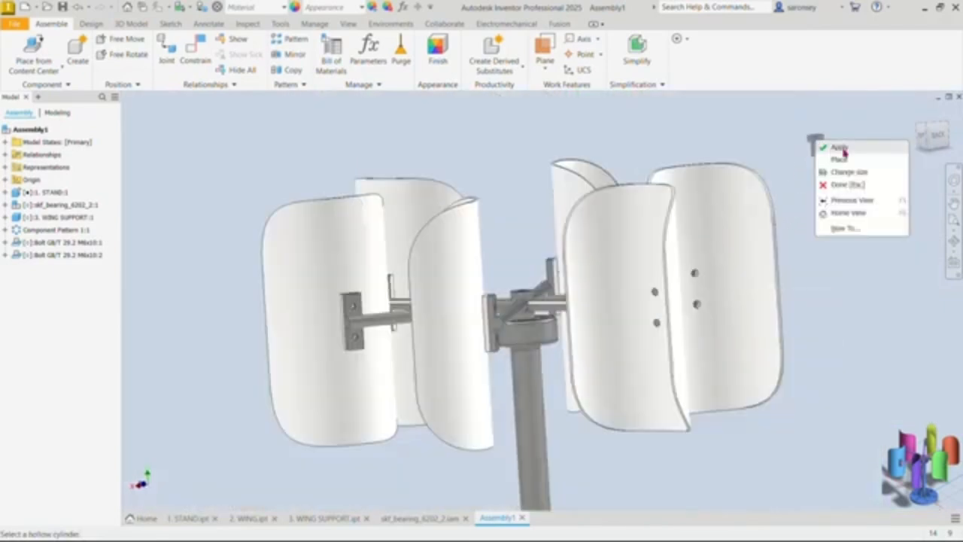
pyautogui.click(842, 149)
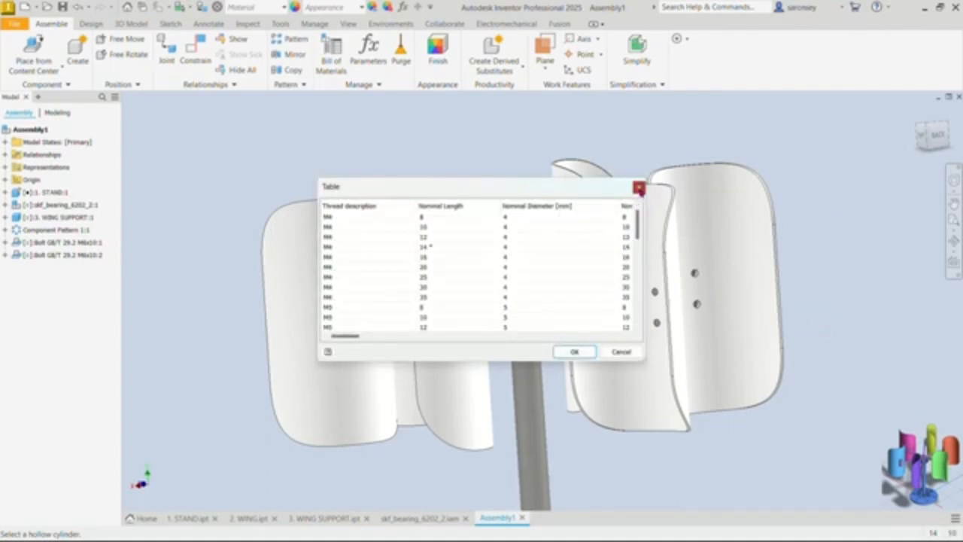
pyautogui.click(638, 189)
# Step: Change the size of the first placed bolt to M6 with a nominal length of 12
pyautogui.keyDown('shift'); pyautogui.moveTo(836, 376); pyautogui.dragTo(301, 324, button='middle'); pyautogui.keyUp('shift')
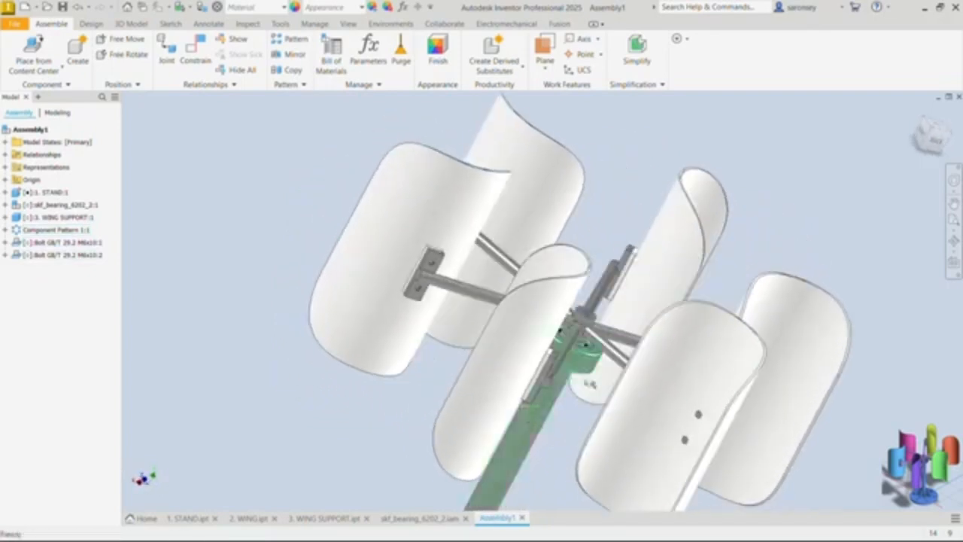
pyautogui.click(75, 243)
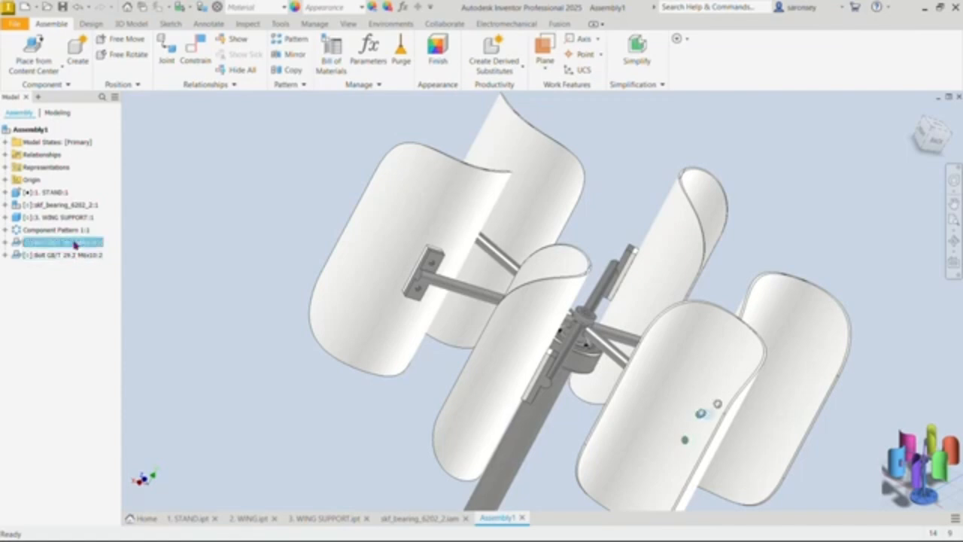
pyautogui.rightClick(74, 243)
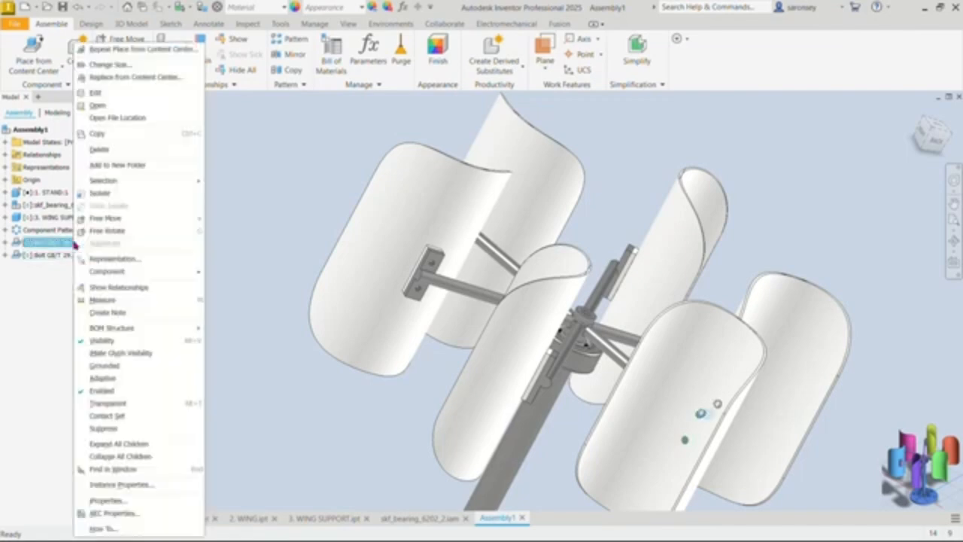
pyautogui.click(133, 64)
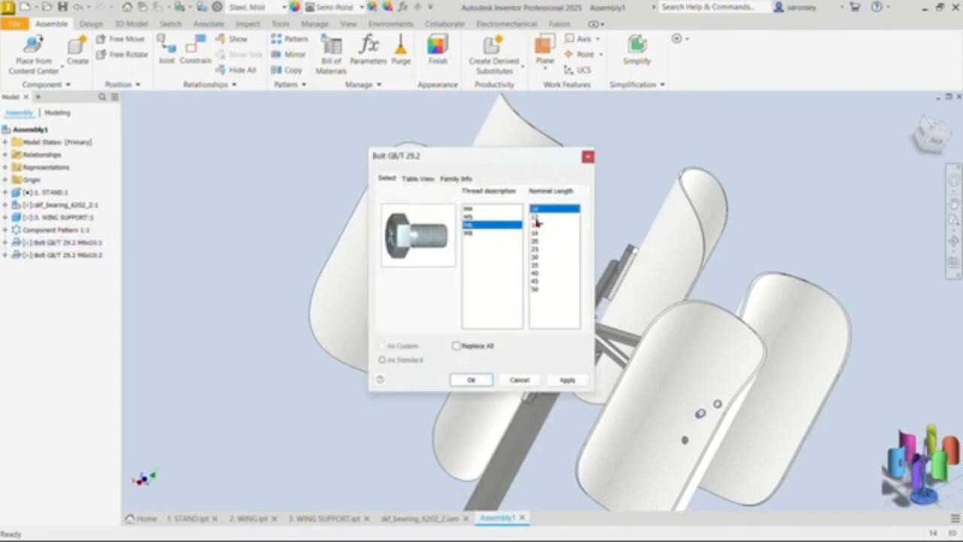
pyautogui.click(536, 220)
pyautogui.click(570, 380)
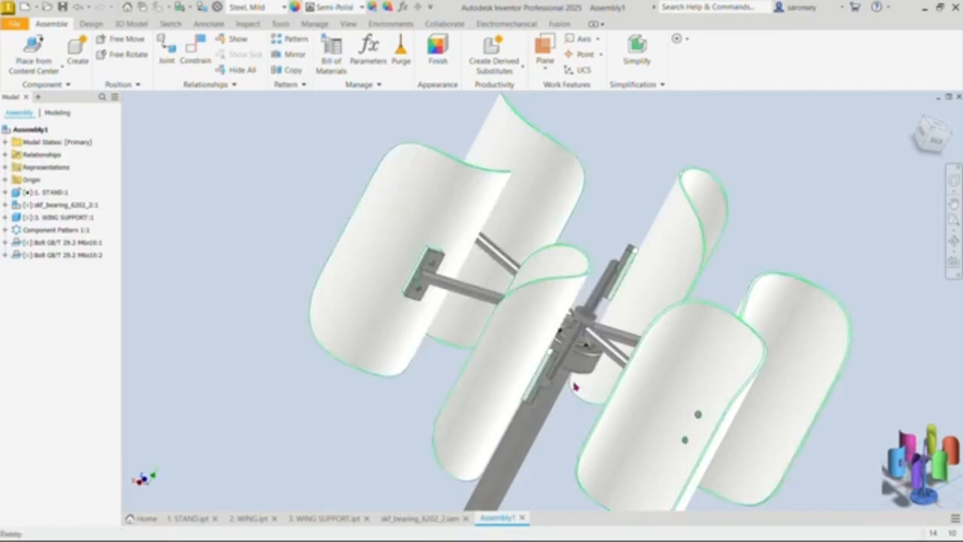
# Step: Change the second placed bolt's nominal length to 12, keeping the M6 thread
pyautogui.click(73, 256)
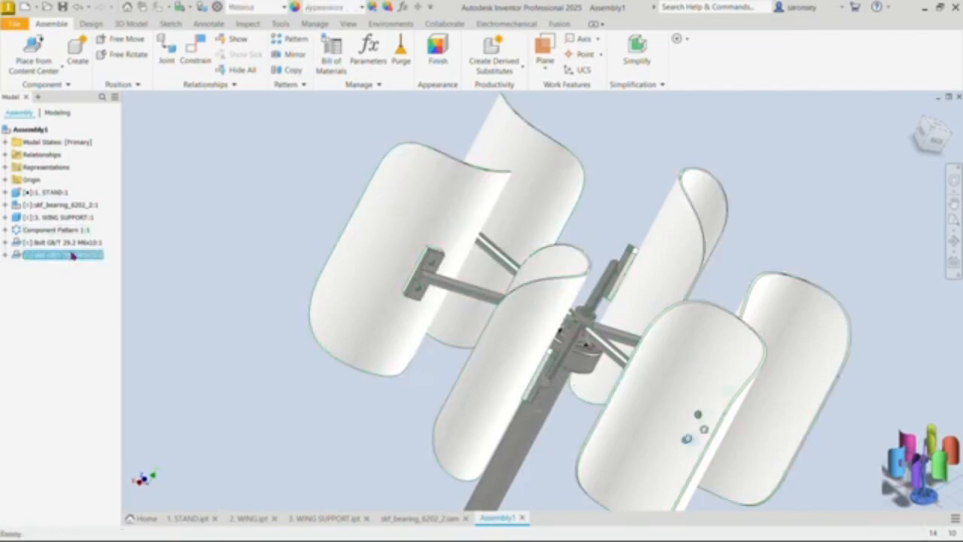
pyautogui.rightClick(73, 256)
pyautogui.click(124, 67)
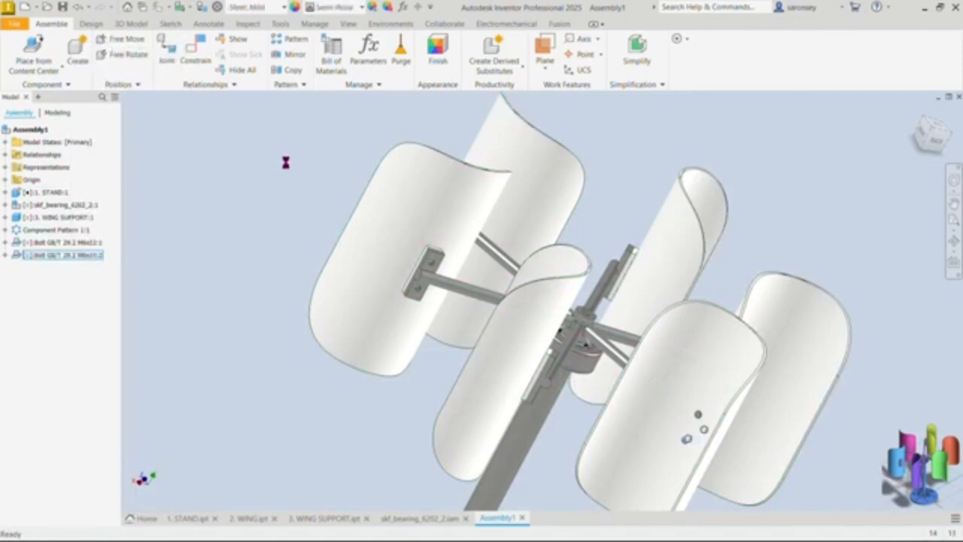
pyautogui.click(534, 220)
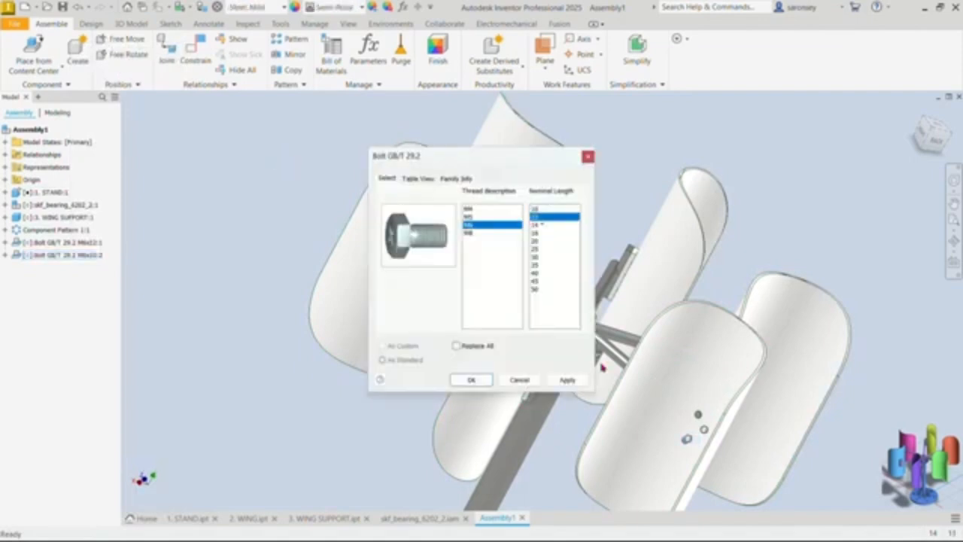
pyautogui.click(566, 379)
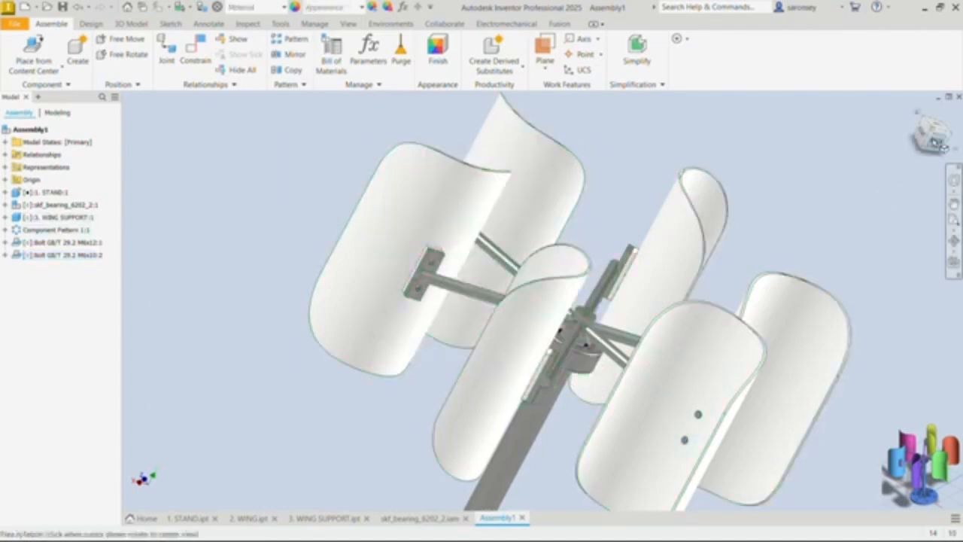
# Step: Set up a circular component pattern of both bolts, using the stand's cylindrical column as the rotation axis
pyautogui.click(917, 114)
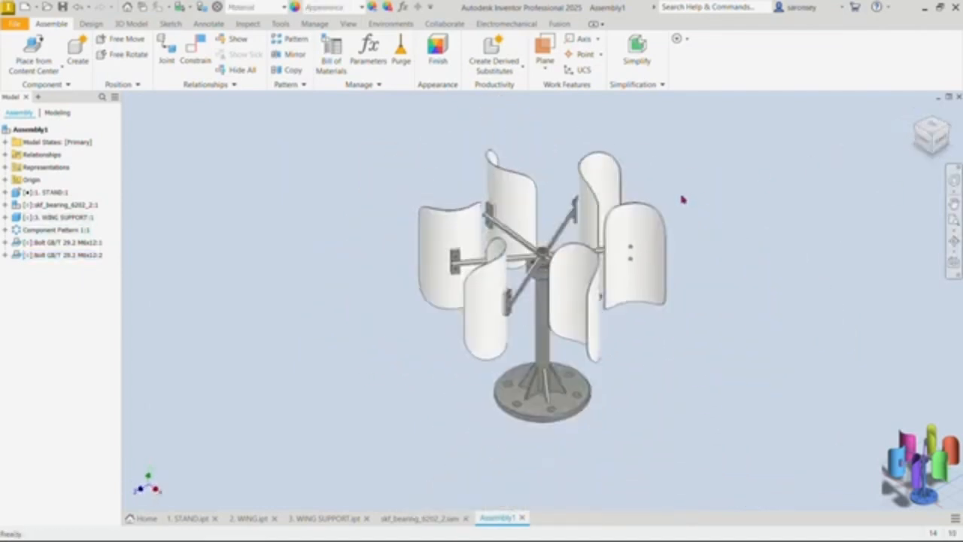
pyautogui.keyDown('shift'); pyautogui.moveTo(721, 317); pyautogui.dragTo(441, 307, button='middle'); pyautogui.keyUp('shift')
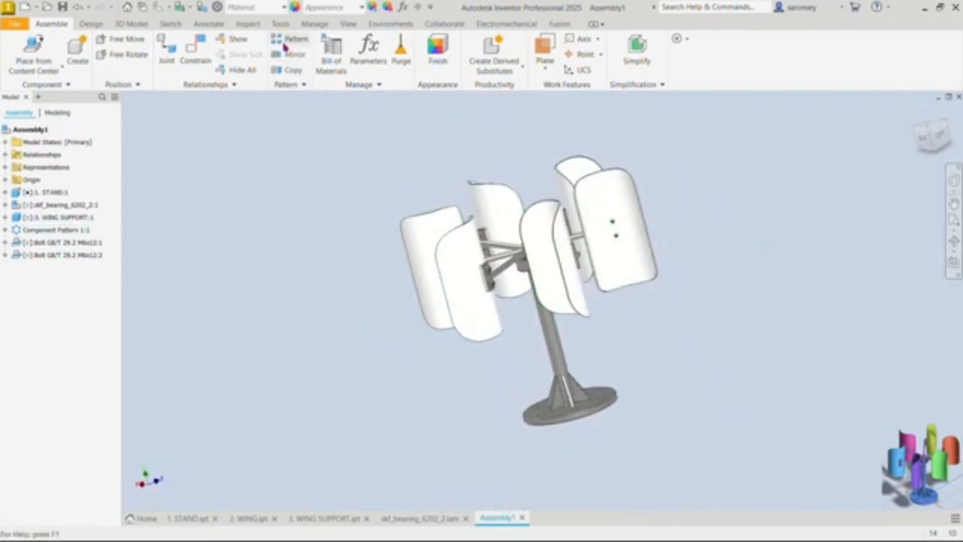
pyautogui.click(286, 45)
pyautogui.click(186, 144)
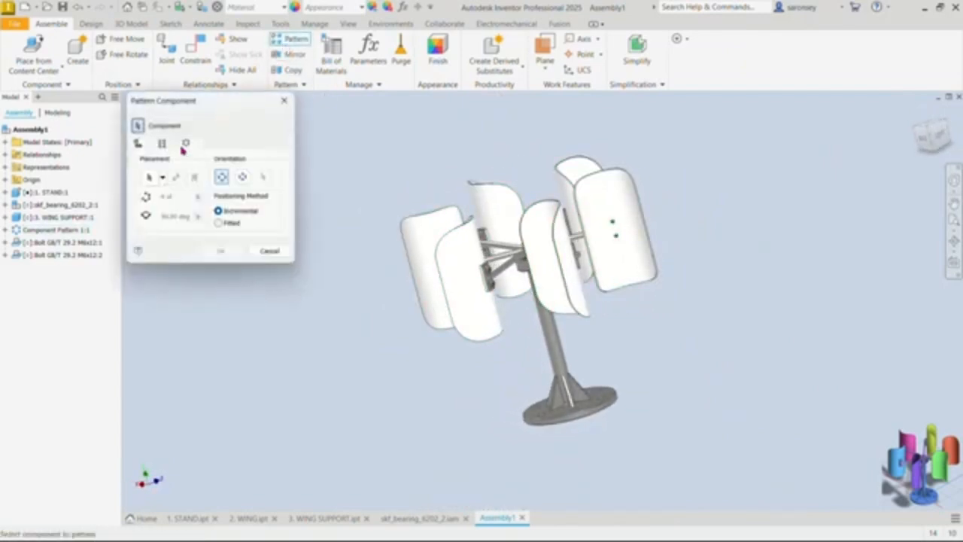
pyautogui.click(95, 244)
pyautogui.click(91, 256)
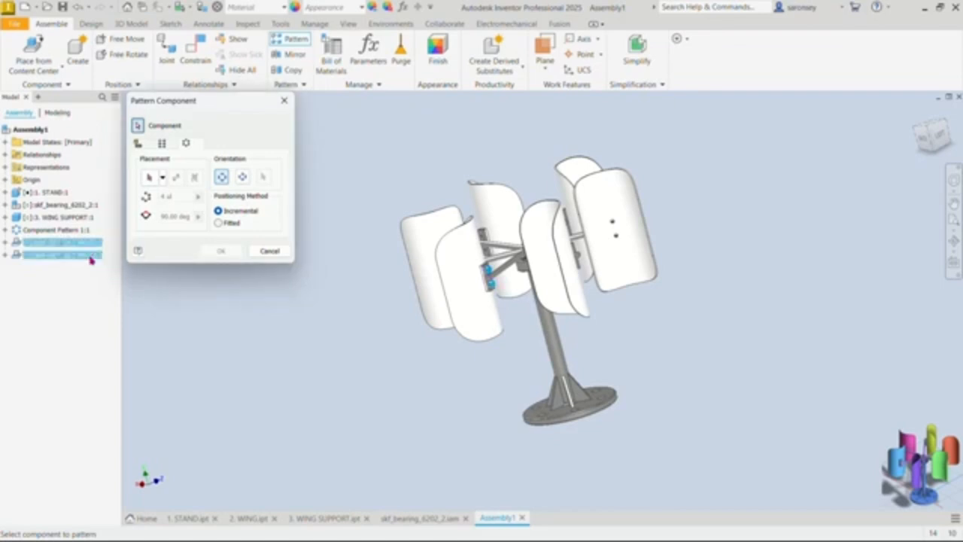
pyautogui.click(149, 178)
pyautogui.click(559, 349)
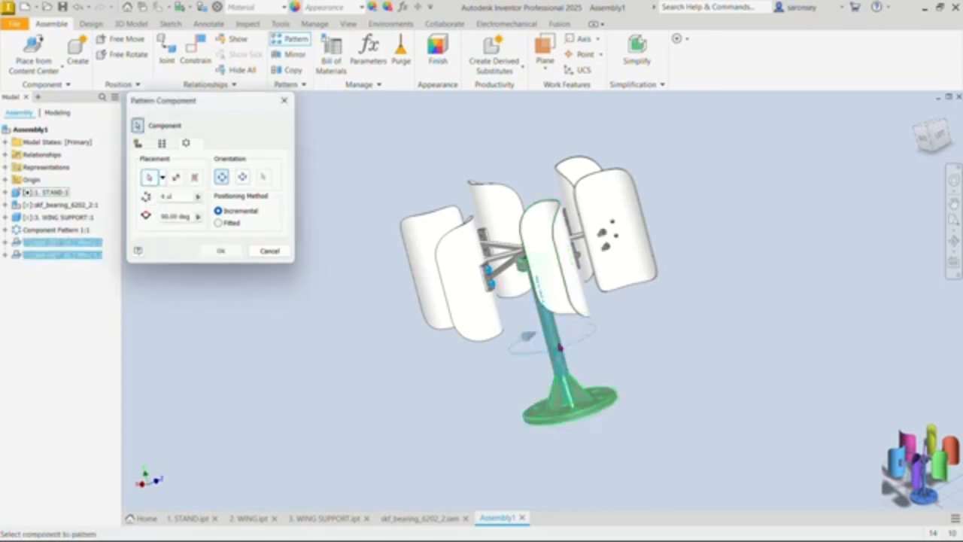
# Step: Set the circular bolt pattern to 6 occurrences with an incremental angle of 360/6 degrees and create it
pyautogui.doubleClick(162, 197)
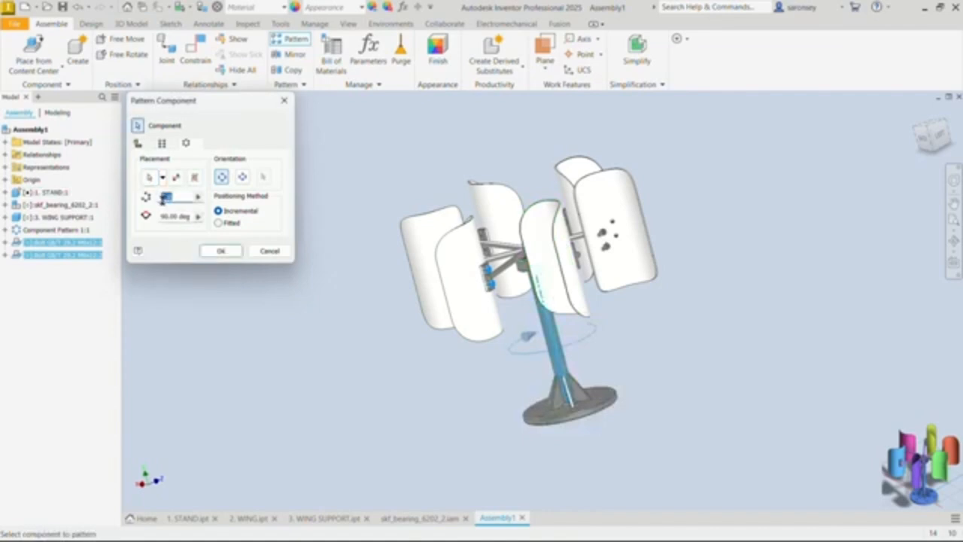
pyautogui.write('4')
pyautogui.doubleClick(175, 217)
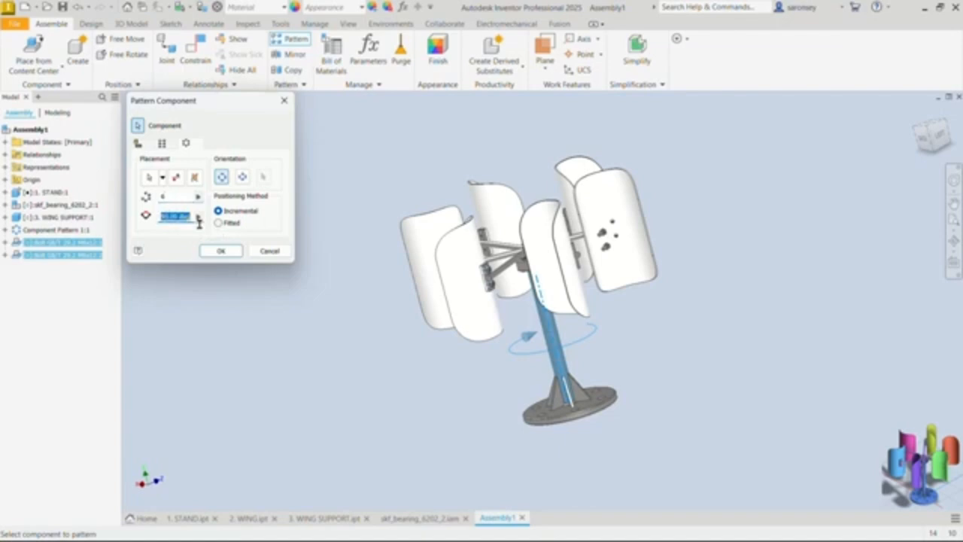
pyautogui.write('360/6')
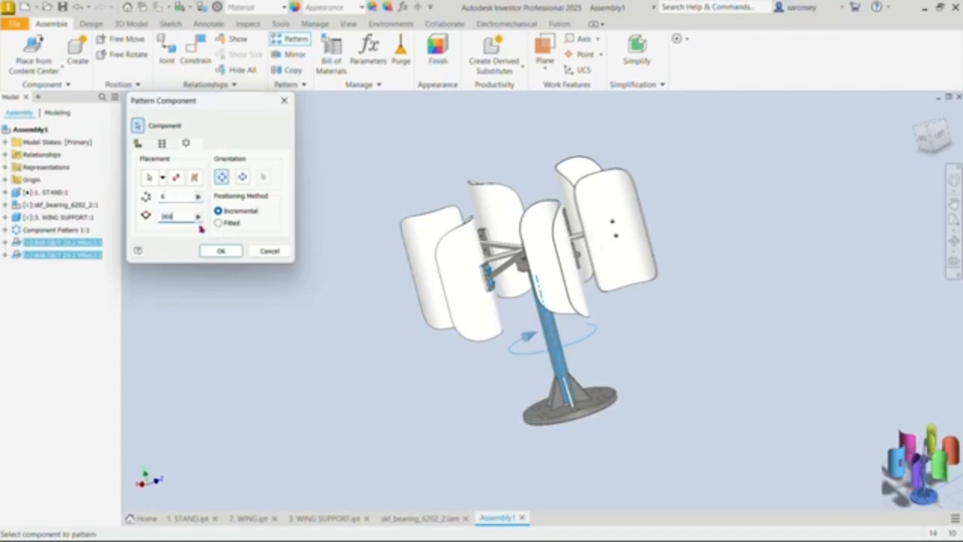
pyautogui.click(231, 251)
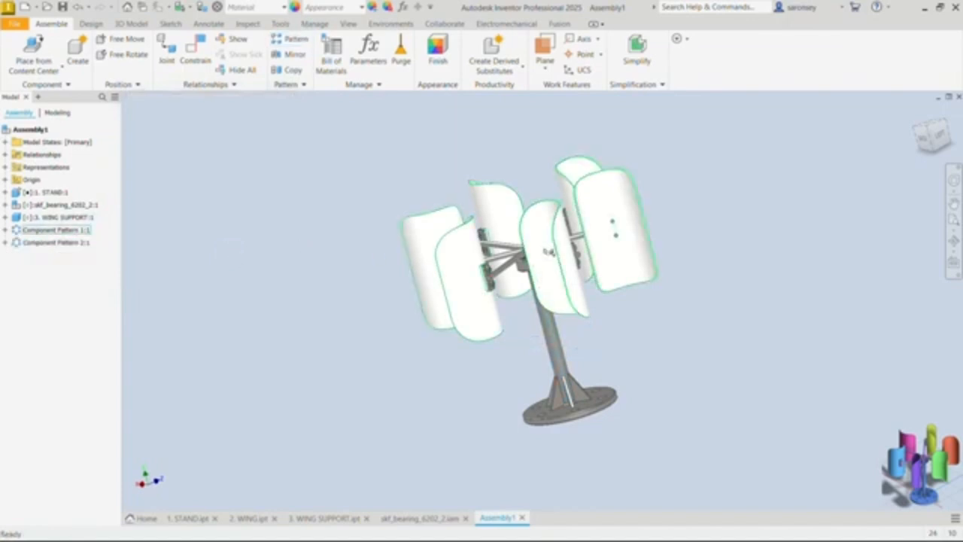
pyautogui.scroll(5, 526, 259)
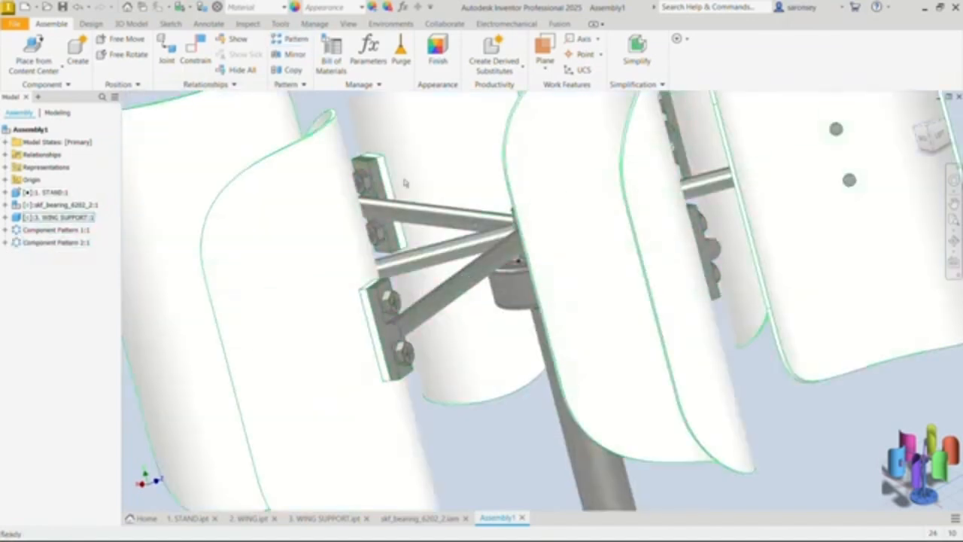
pyautogui.scroll(-5, 810, 258)
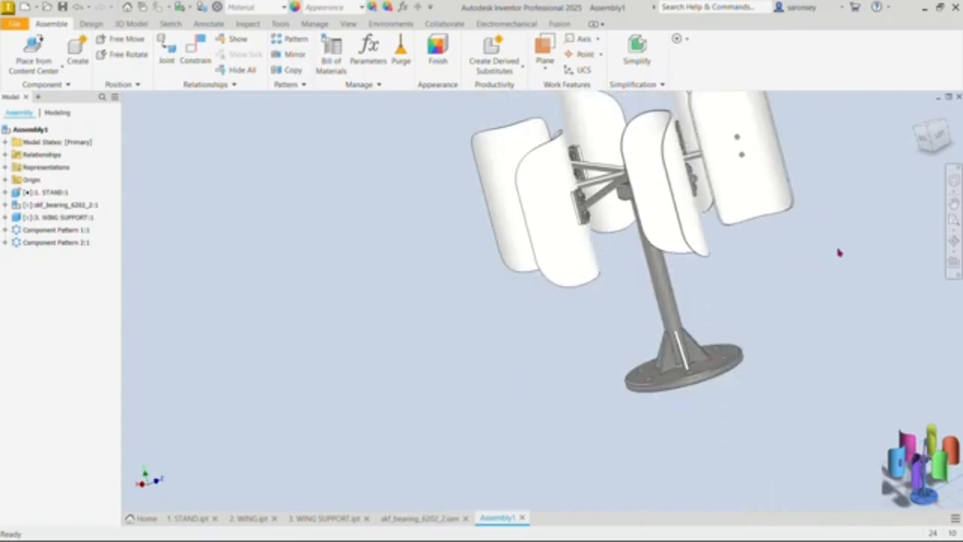
pyautogui.keyDown('shift'); pyautogui.moveTo(840, 253); pyautogui.dragTo(550, 327, button='middle'); pyautogui.keyUp('shift')
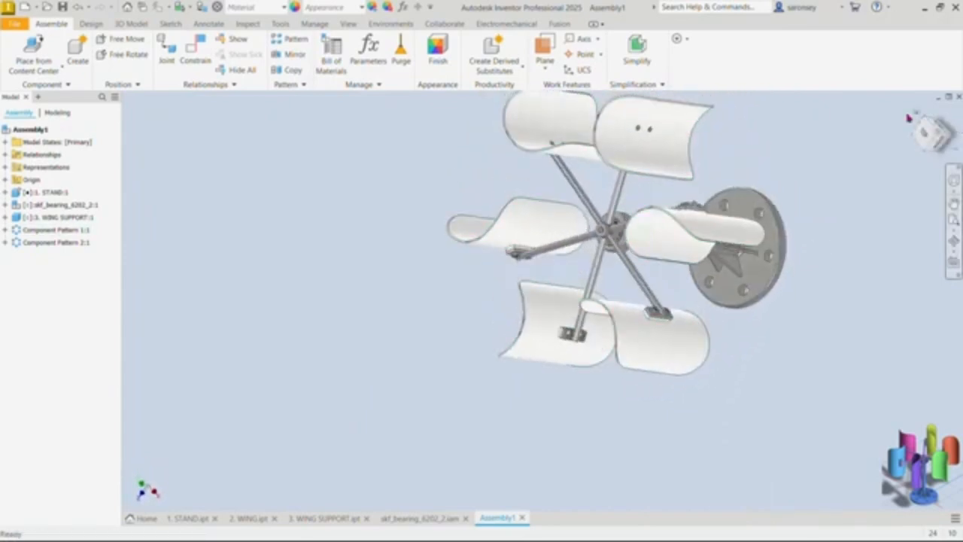
pyautogui.click(909, 118)
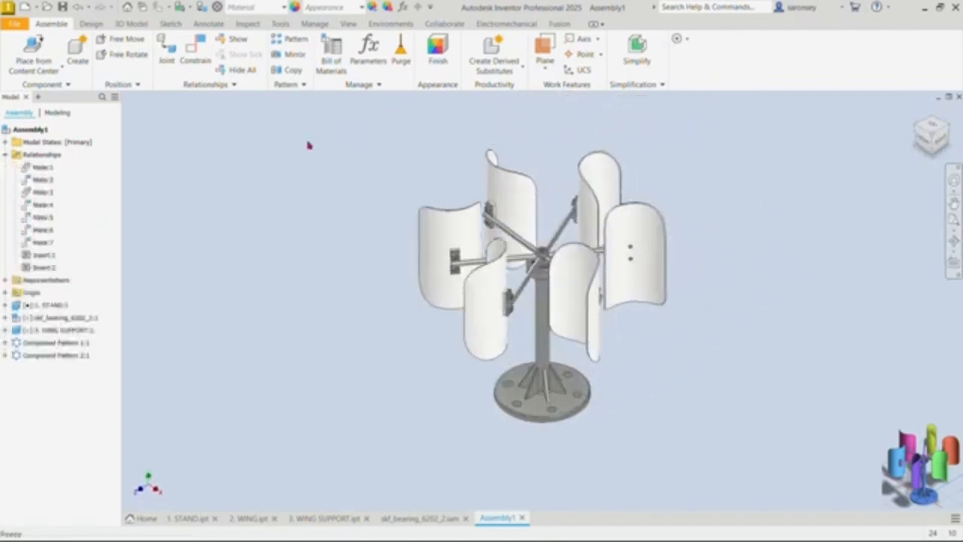
# Step: Place a rotational joint between the circular edges of the wing support hub's underside and the bearing's inner ring
pyautogui.click(168, 53)
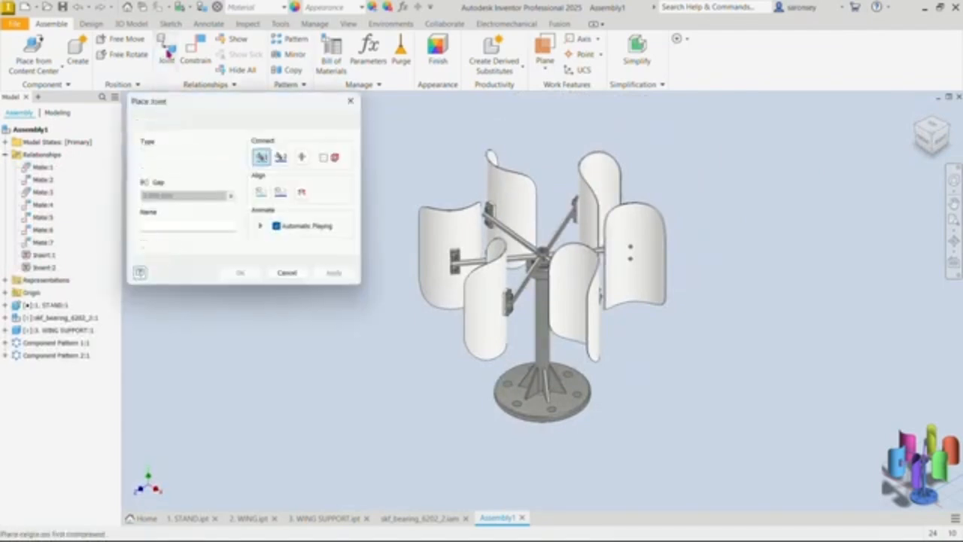
pyautogui.scroll(-5, 557, 267)
pyautogui.scroll(-3, 531, 263)
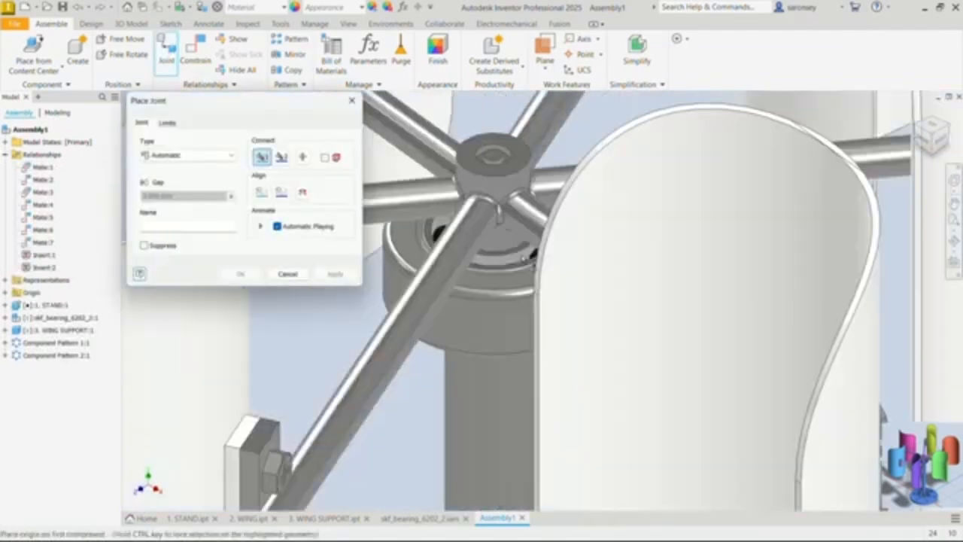
pyautogui.scroll(-3, 525, 254)
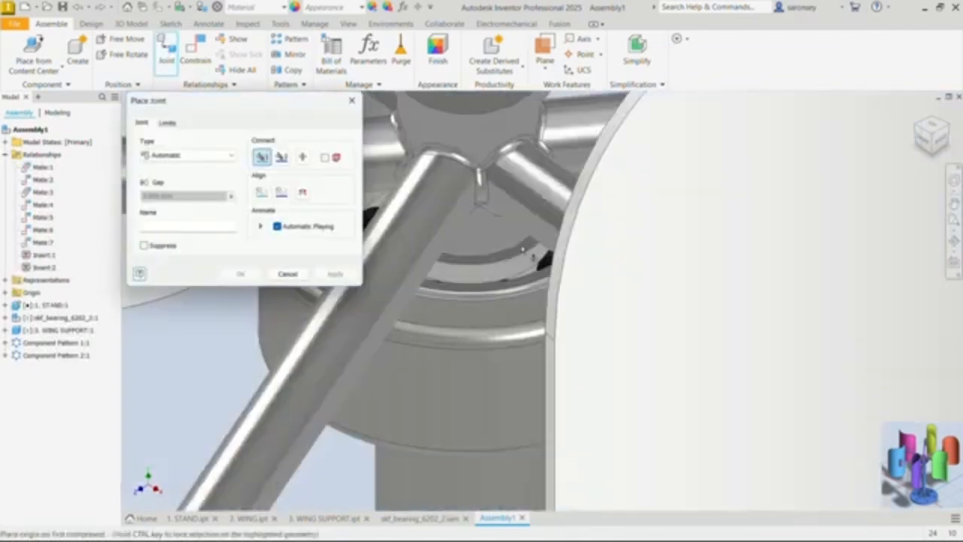
pyautogui.click(518, 260)
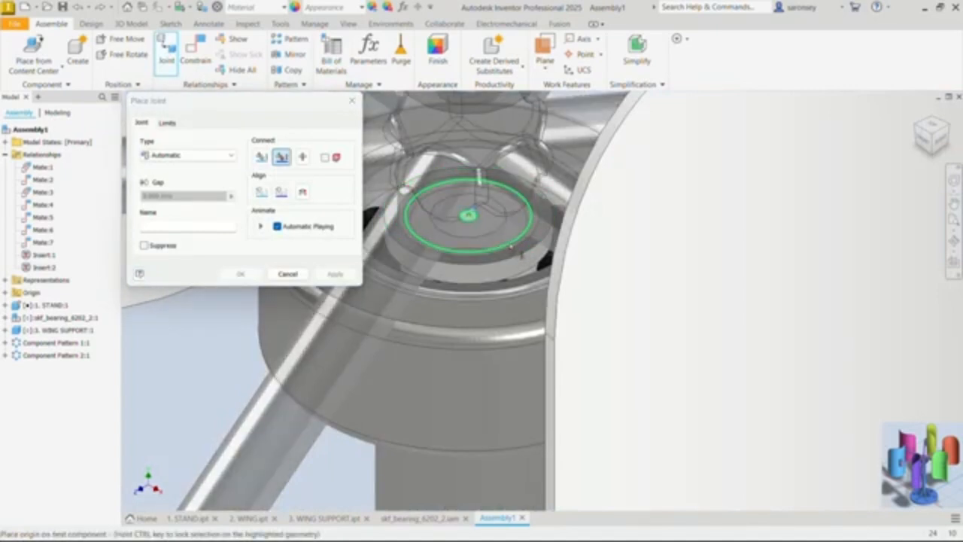
pyautogui.scroll(-2, 531, 259)
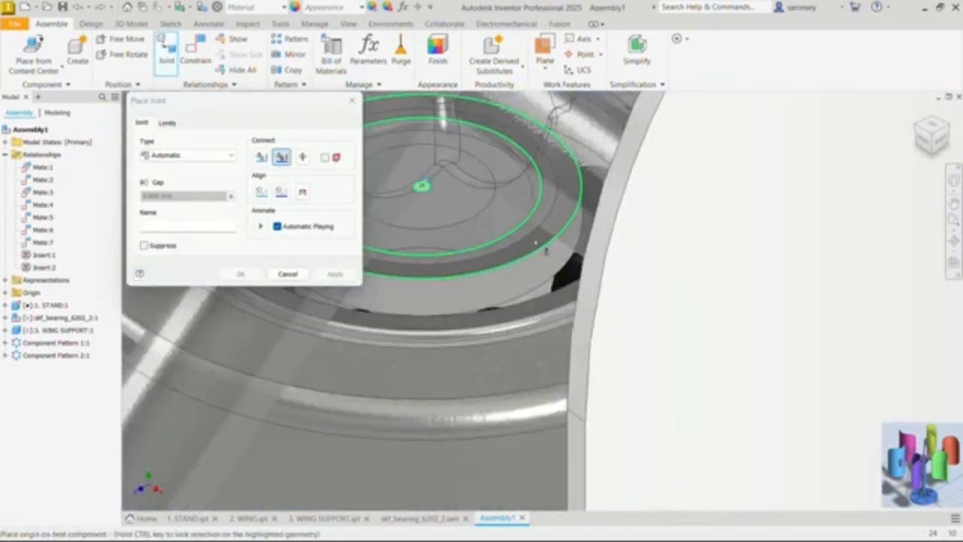
pyautogui.click(537, 233)
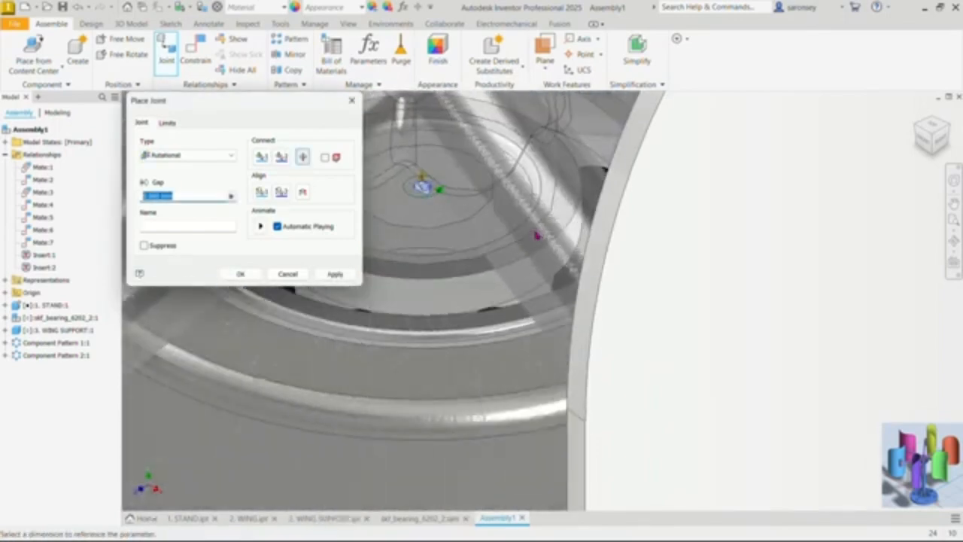
pyautogui.click(335, 274)
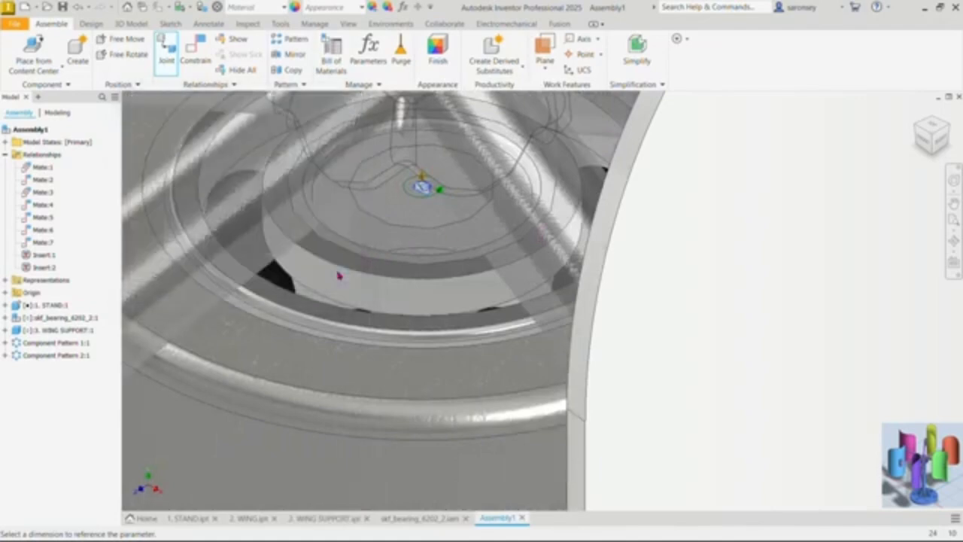
pyautogui.click(351, 100)
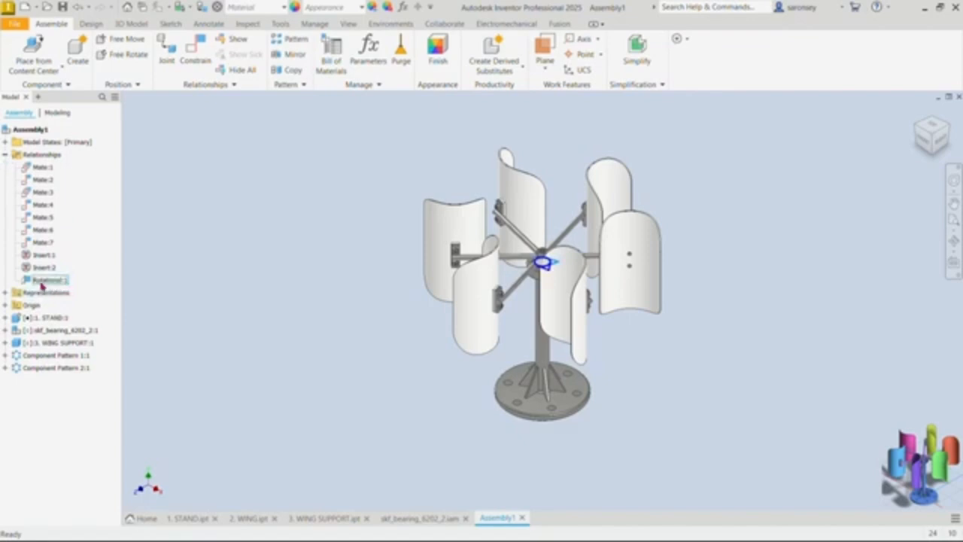
# Step: Open the new rotational joint's Drive settings and set its range from 0 to 360 degrees
pyautogui.click(5, 154)
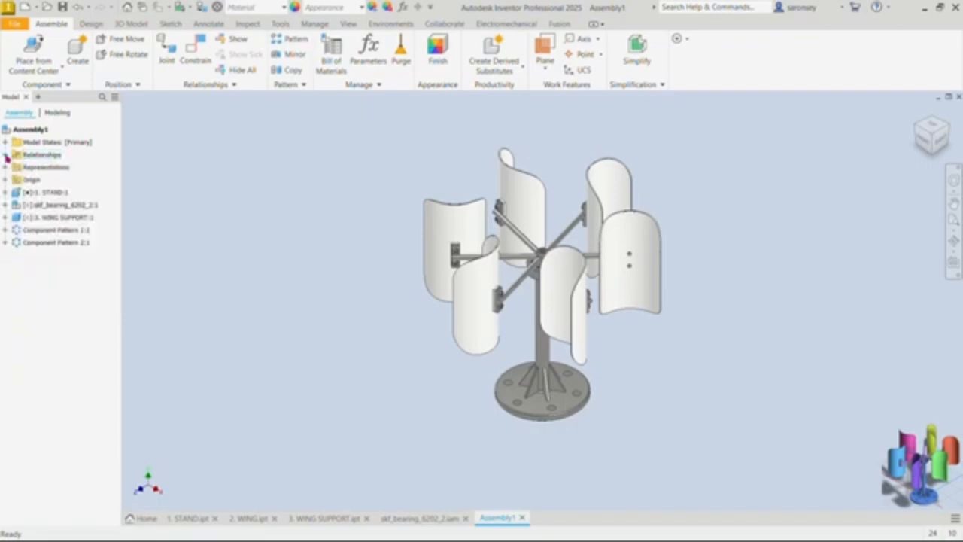
pyautogui.click(6, 155)
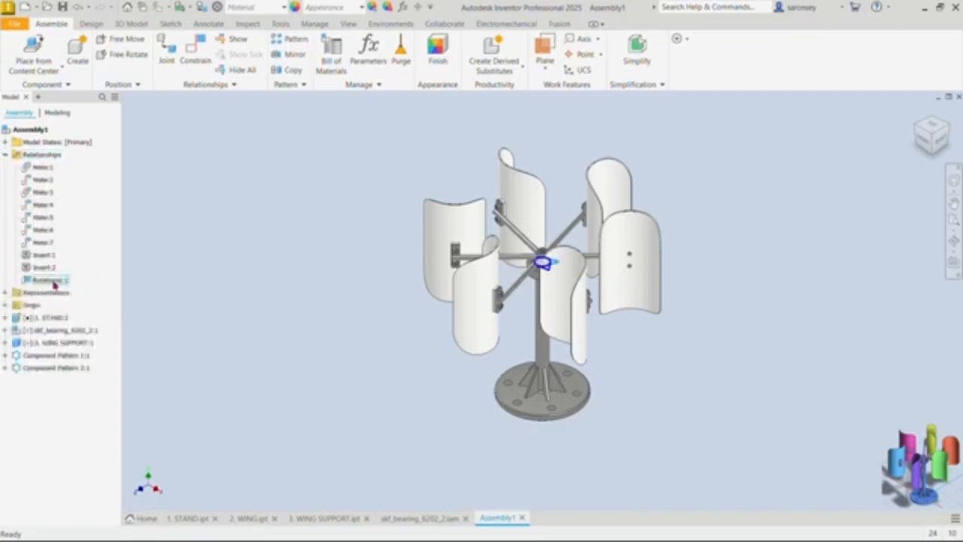
pyautogui.rightClick(54, 282)
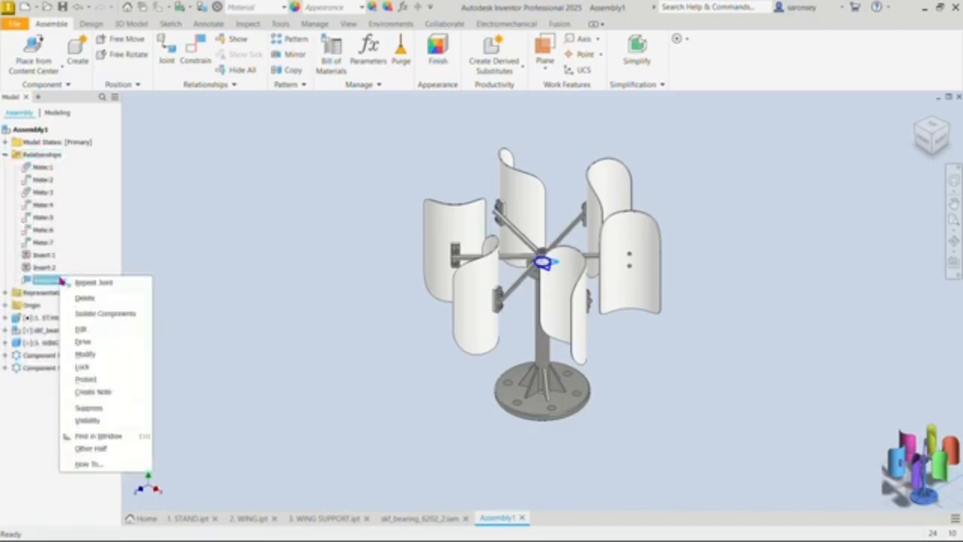
pyautogui.click(99, 342)
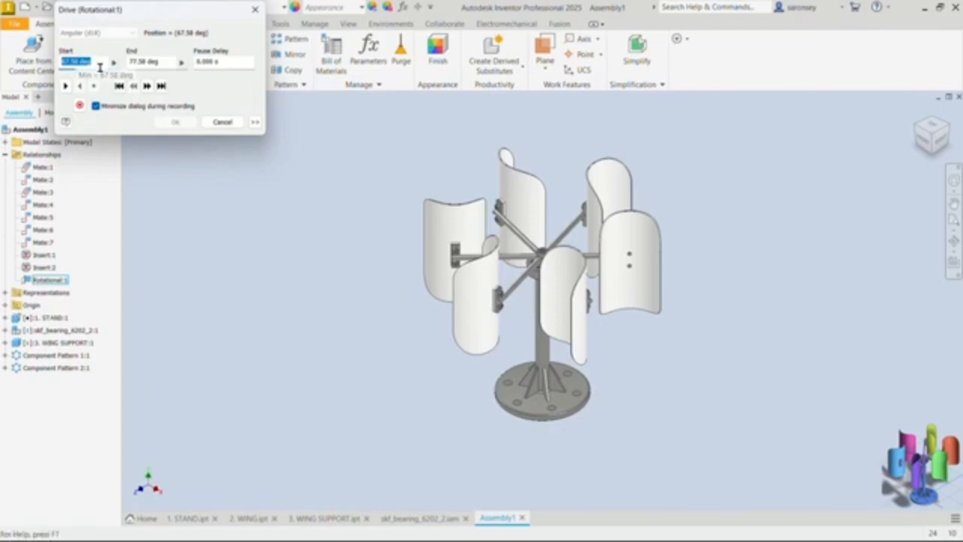
pyautogui.write('0')
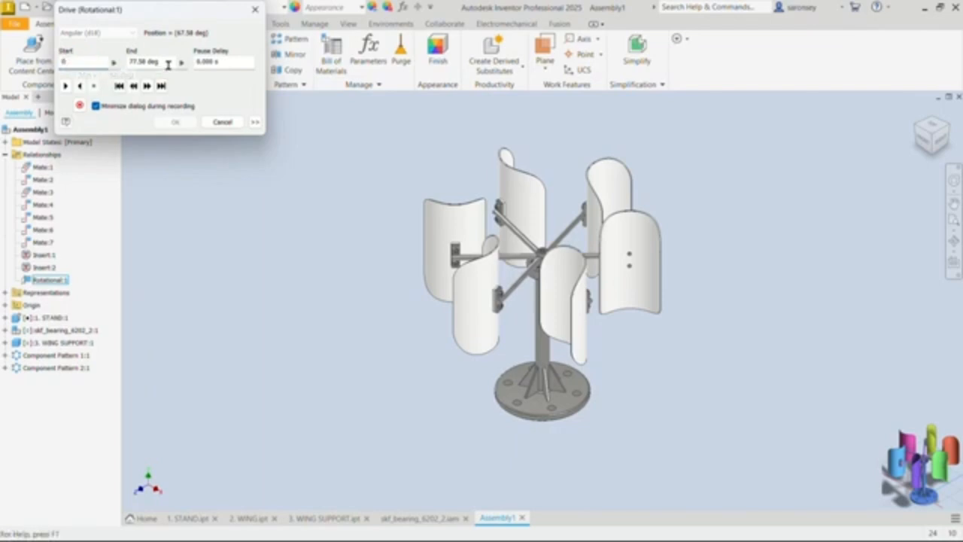
pyautogui.moveTo(168, 65); pyautogui.dragTo(122, 66)
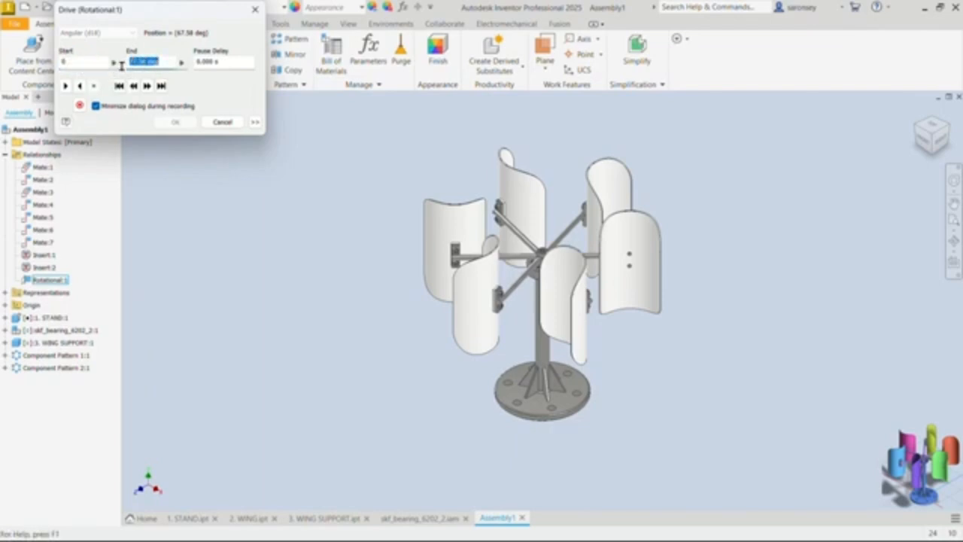
pyautogui.write('36')
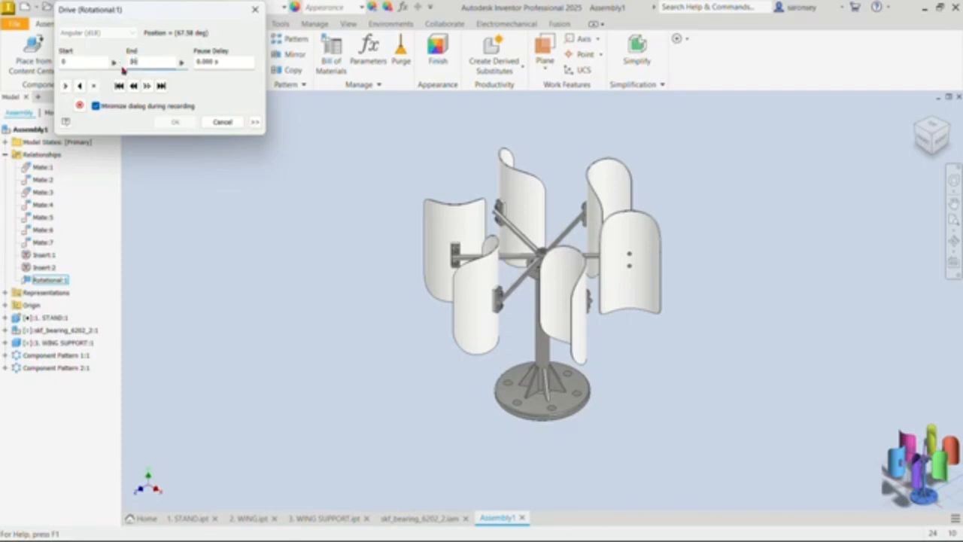
pyautogui.write('0')
# Step: Play the rotational joint's motion, change its end angle to -360 degrees, and close the Drive settings
pyautogui.click(66, 86)
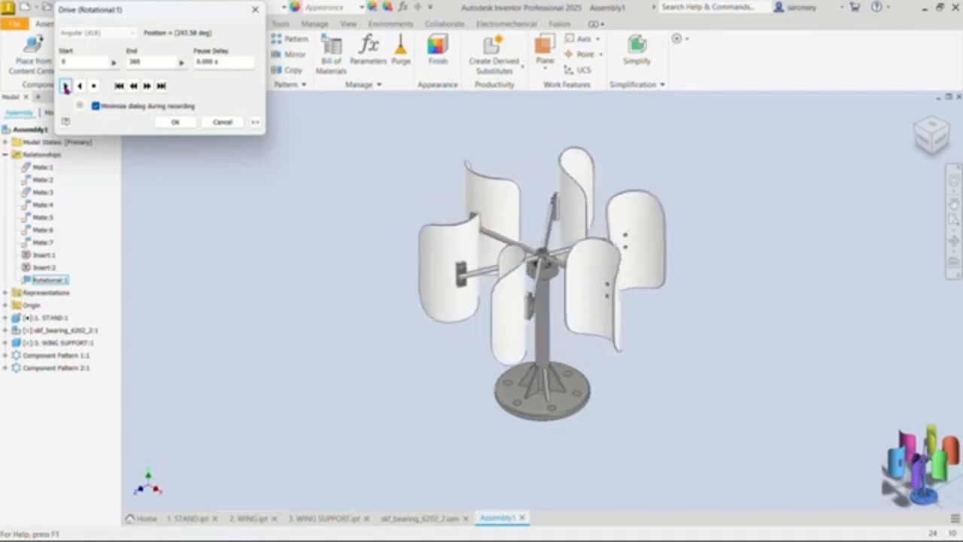
pyautogui.click(65, 88)
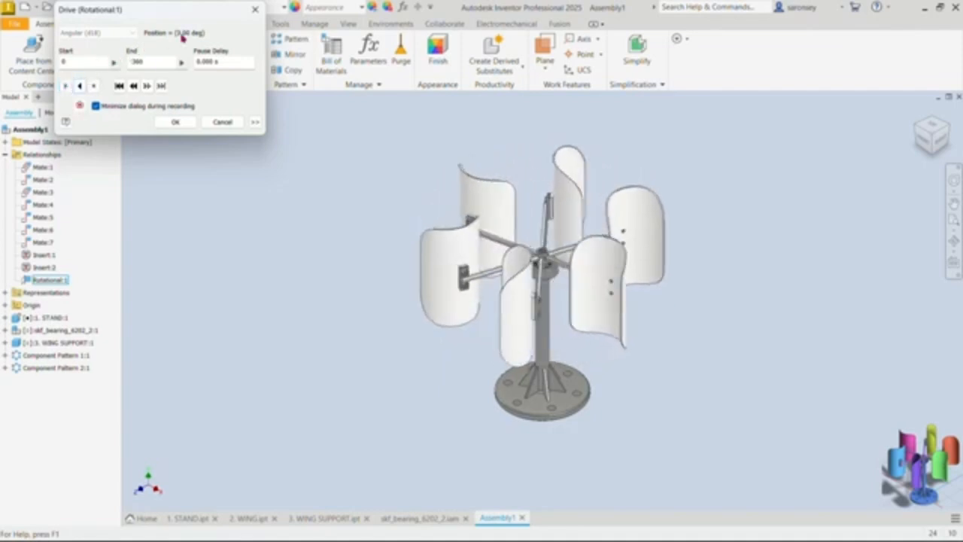
pyautogui.click(255, 9)
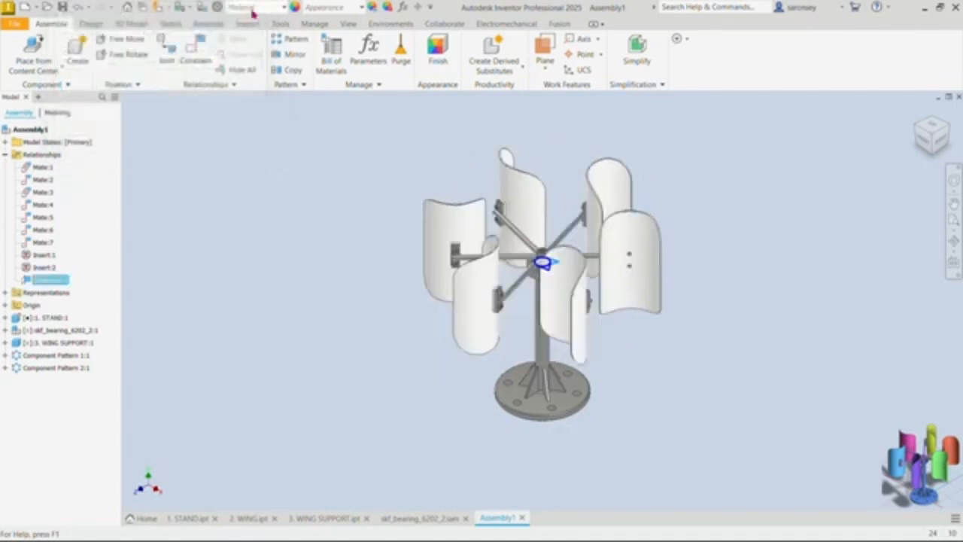
pyautogui.click(745, 314)
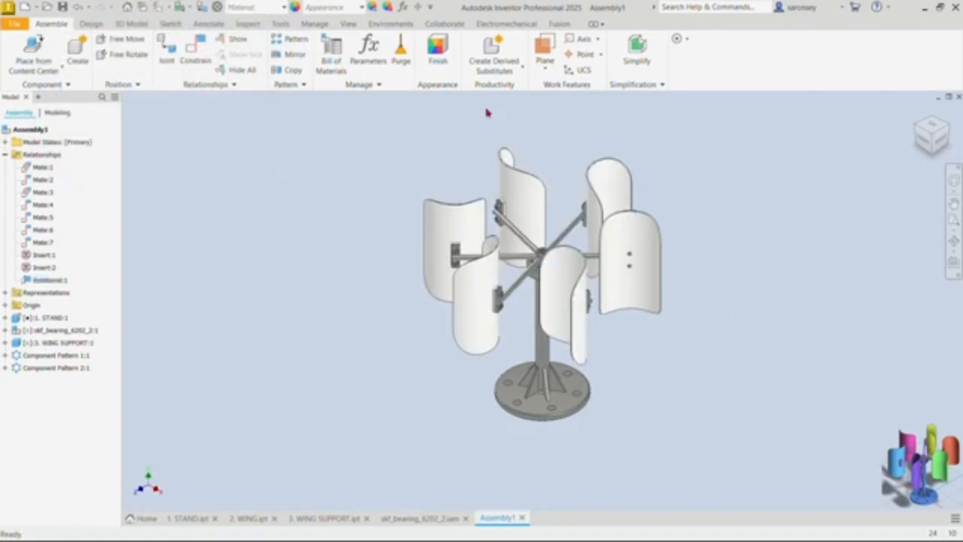
# Step: Turn on shadows, reflections and the ground plane for the turbine assembly's display
pyautogui.click(348, 24)
pyautogui.click(258, 72)
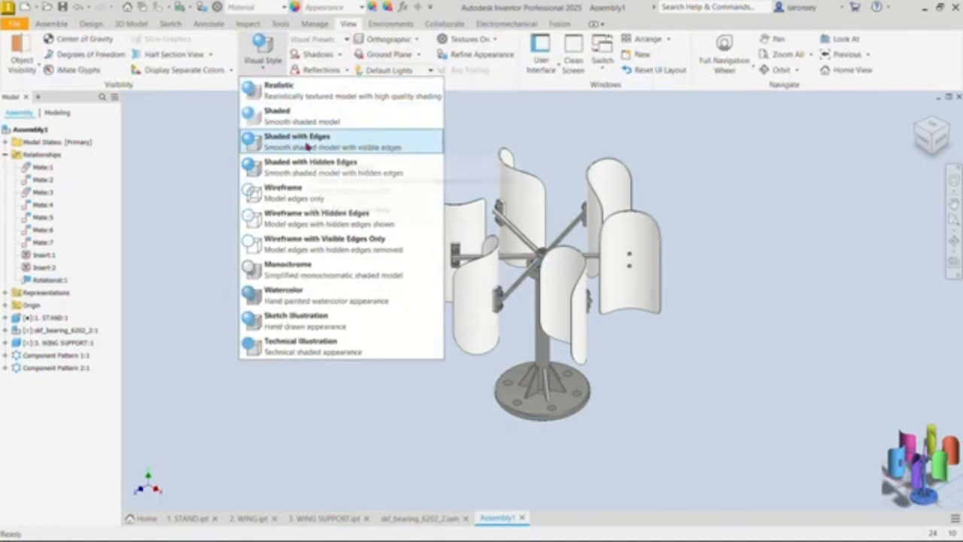
pyautogui.click(203, 131)
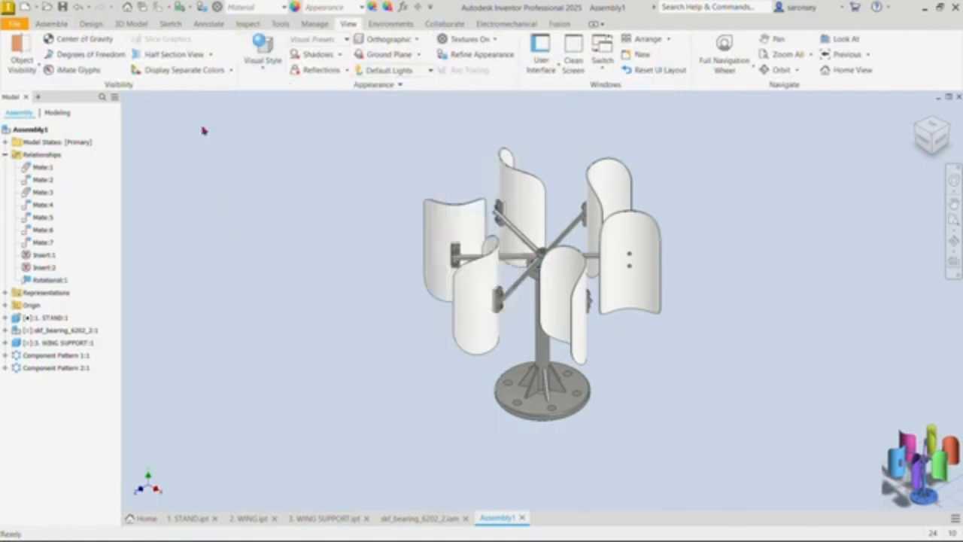
pyautogui.click(318, 56)
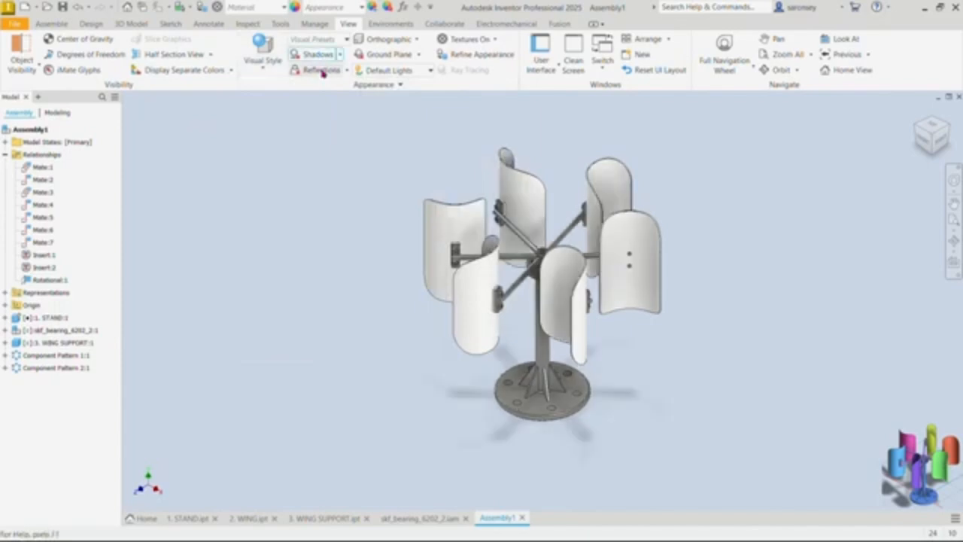
pyautogui.click(321, 70)
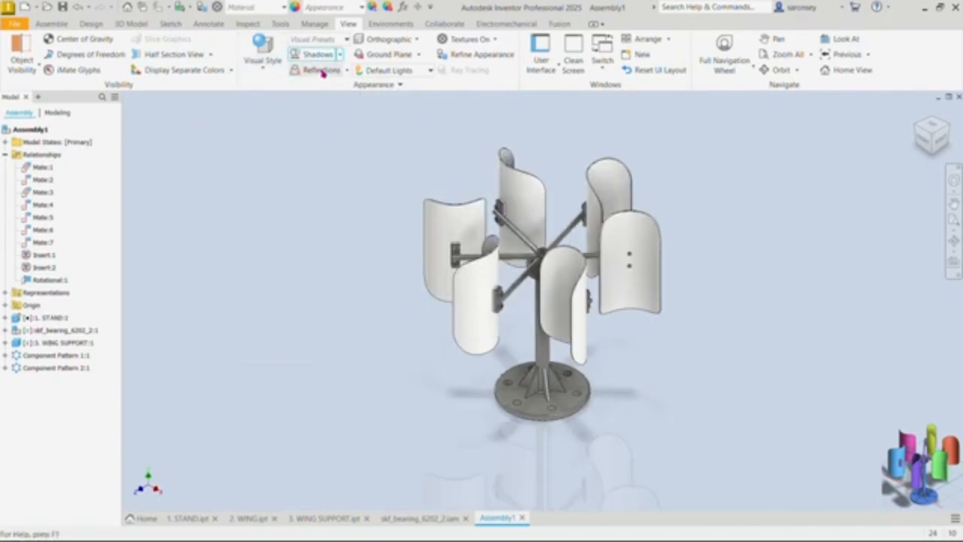
pyautogui.click(389, 57)
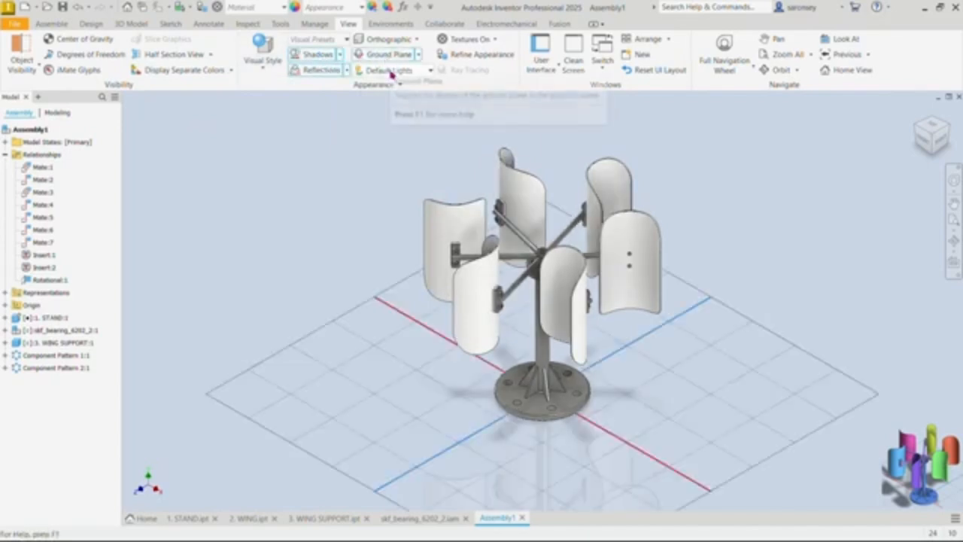
# Step: Set the lighting style to Photo Booth and display a separate color for each part
pyautogui.click(429, 70)
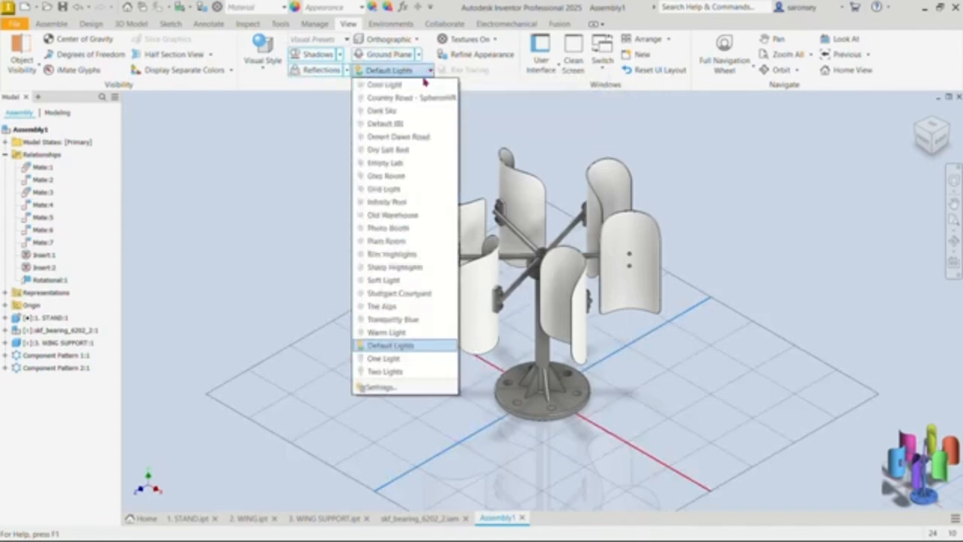
pyautogui.click(403, 227)
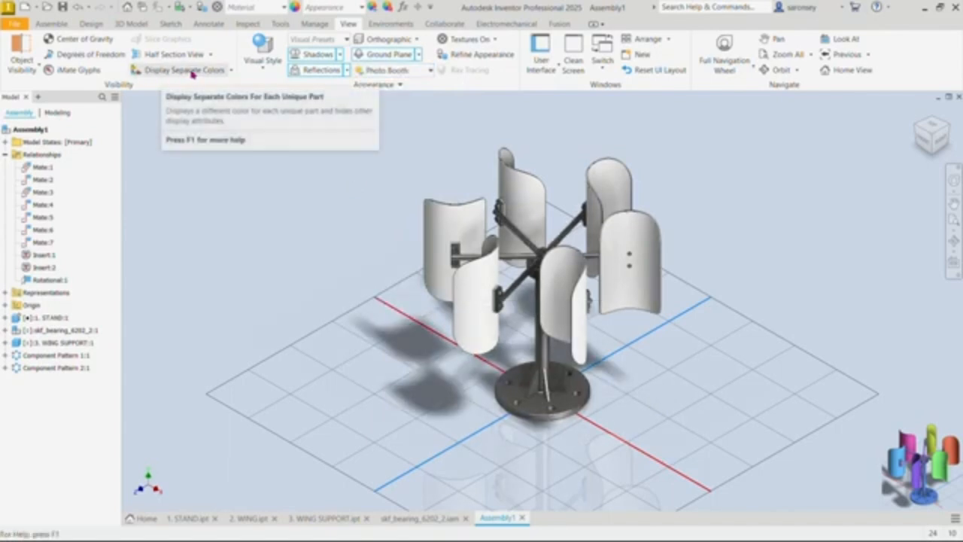
pyautogui.click(231, 70)
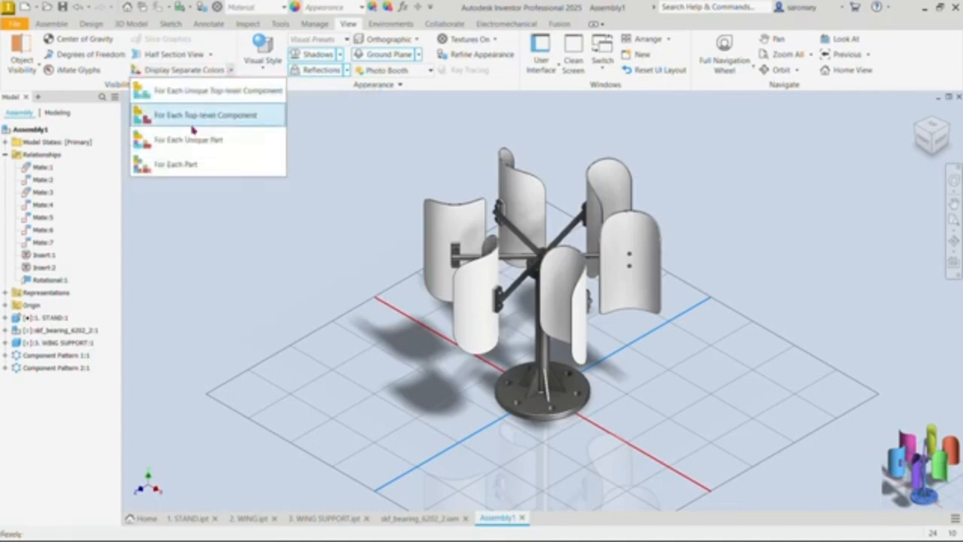
pyautogui.click(176, 163)
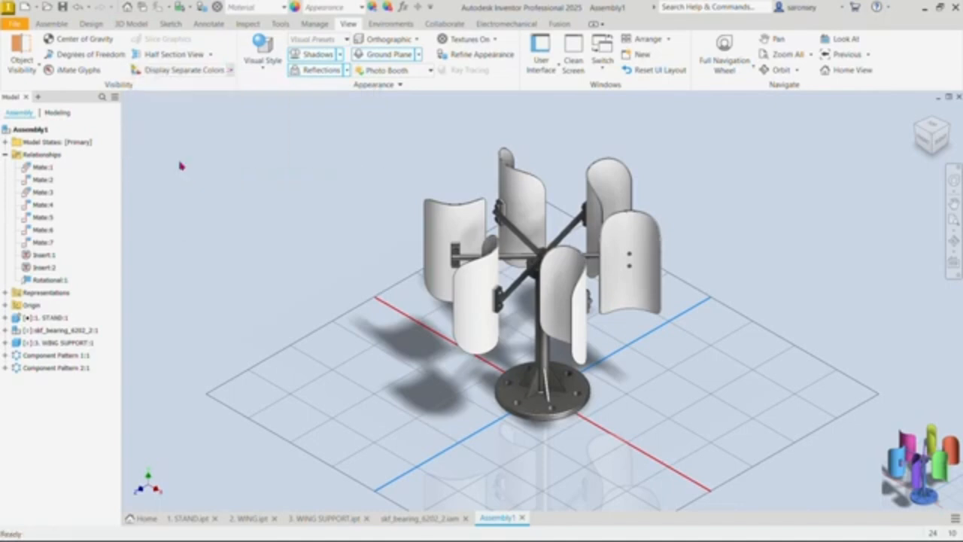
# Step: Drive the rotational joint through its 0 to -360 degree range to spin the colored rotor, and accept the final position
pyautogui.scroll(-4, 589, 325)
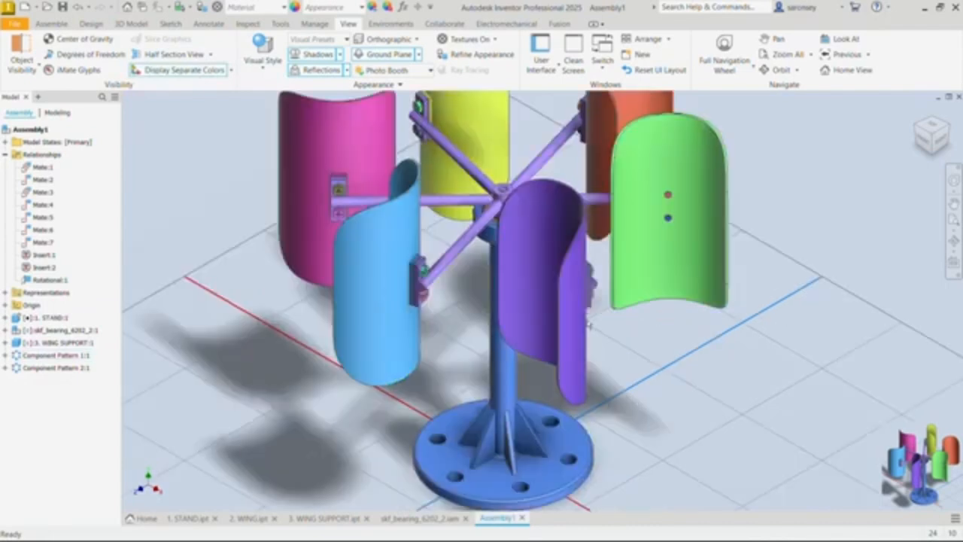
pyautogui.scroll(4, 589, 325)
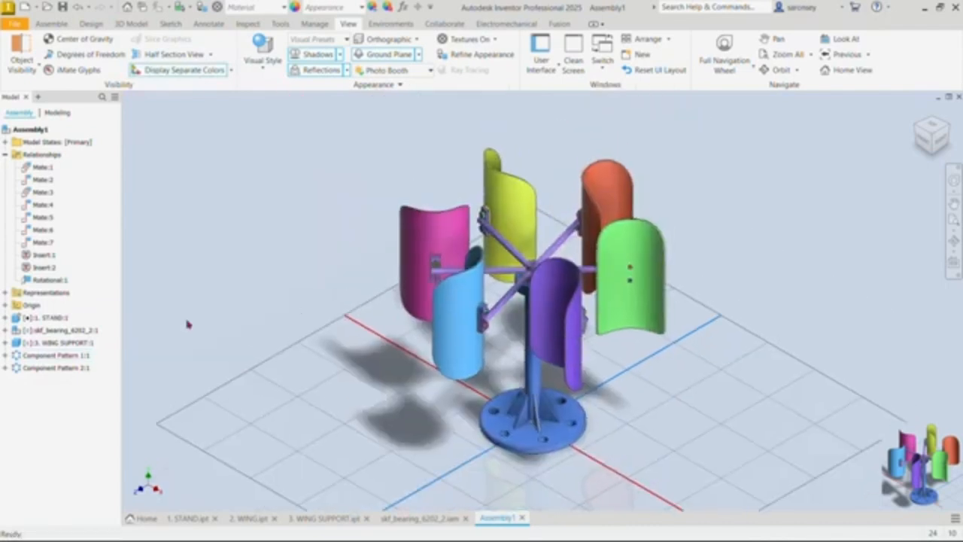
pyautogui.click(54, 281)
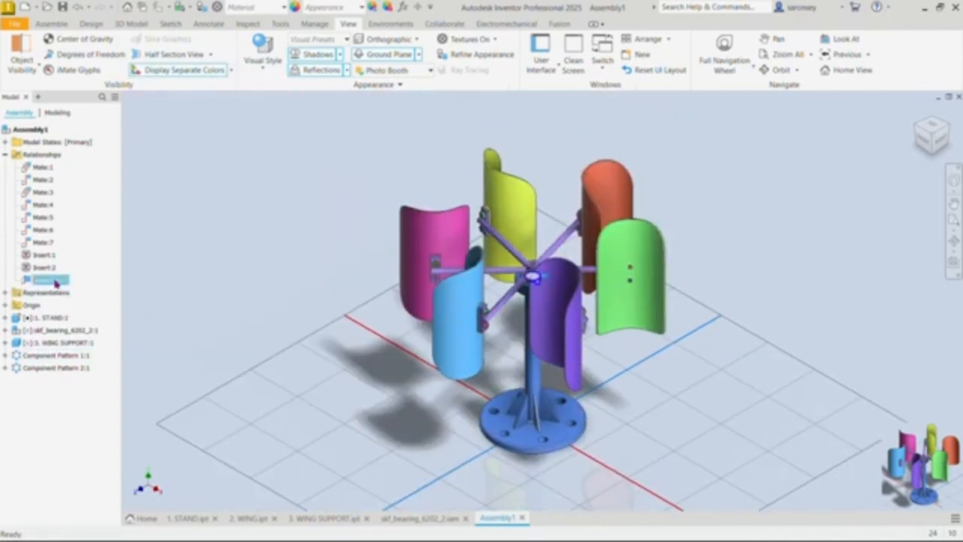
pyautogui.rightClick(55, 283)
pyautogui.click(100, 344)
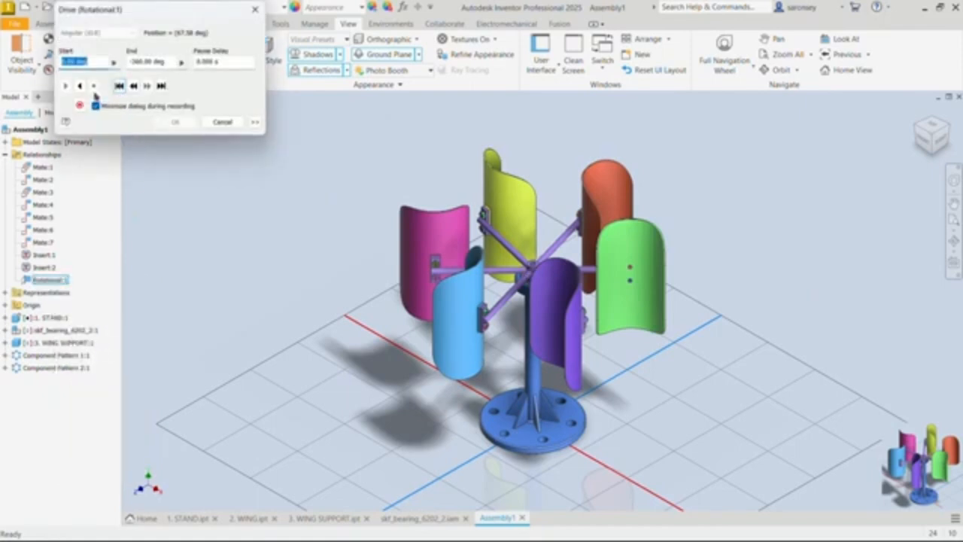
pyautogui.click(119, 85)
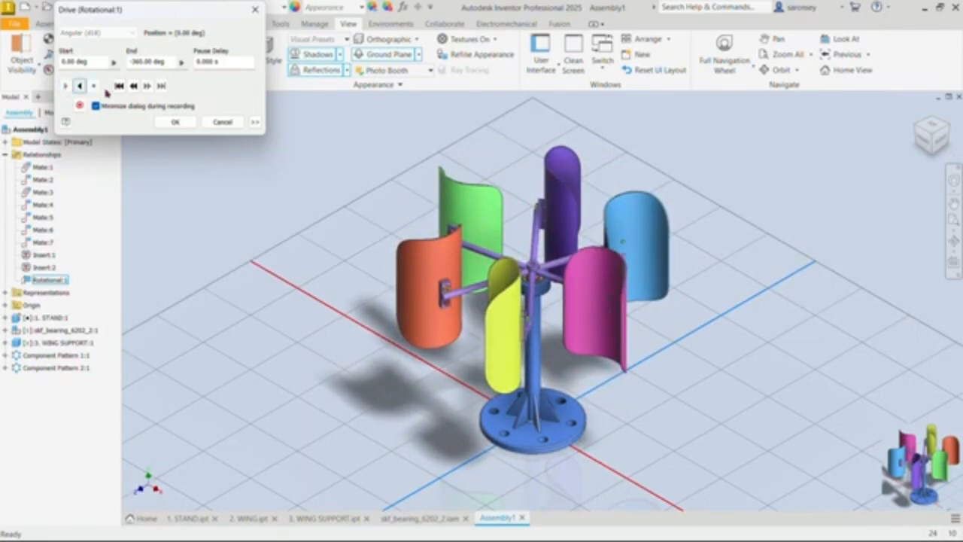
pyautogui.click(175, 122)
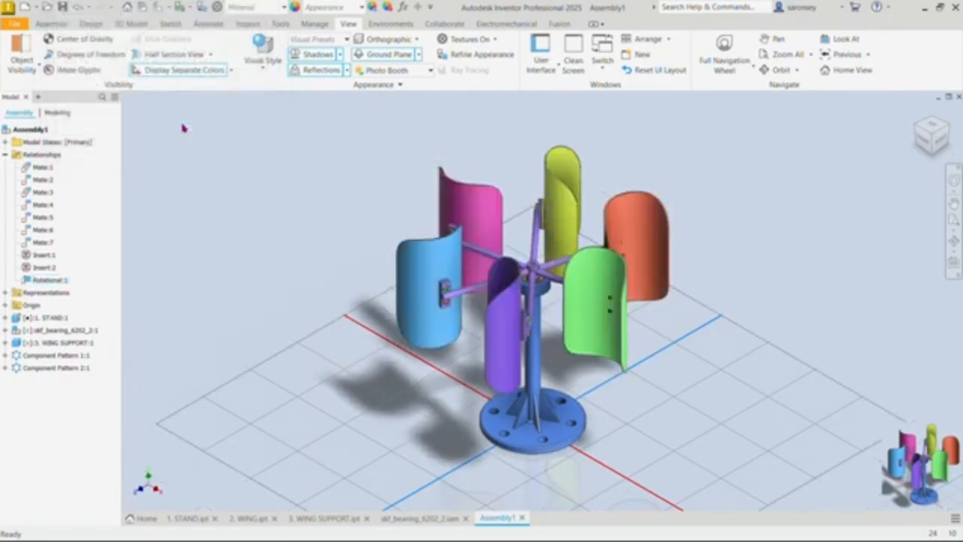